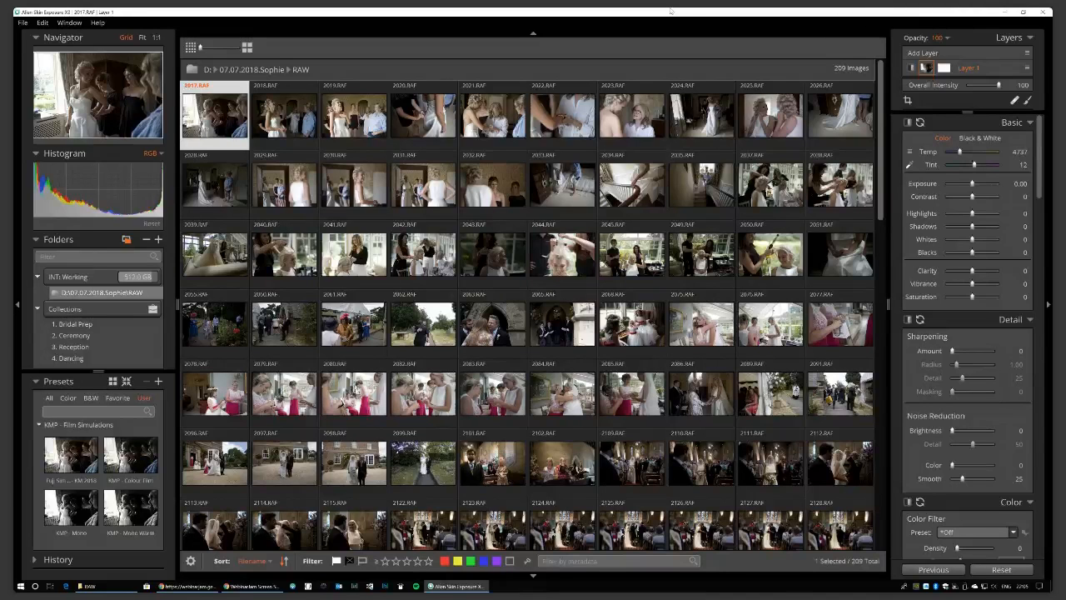
# Leave the File menu and switch to the wedding's RAW folder in File Explorer.
pyautogui.moveTo(114, 588)
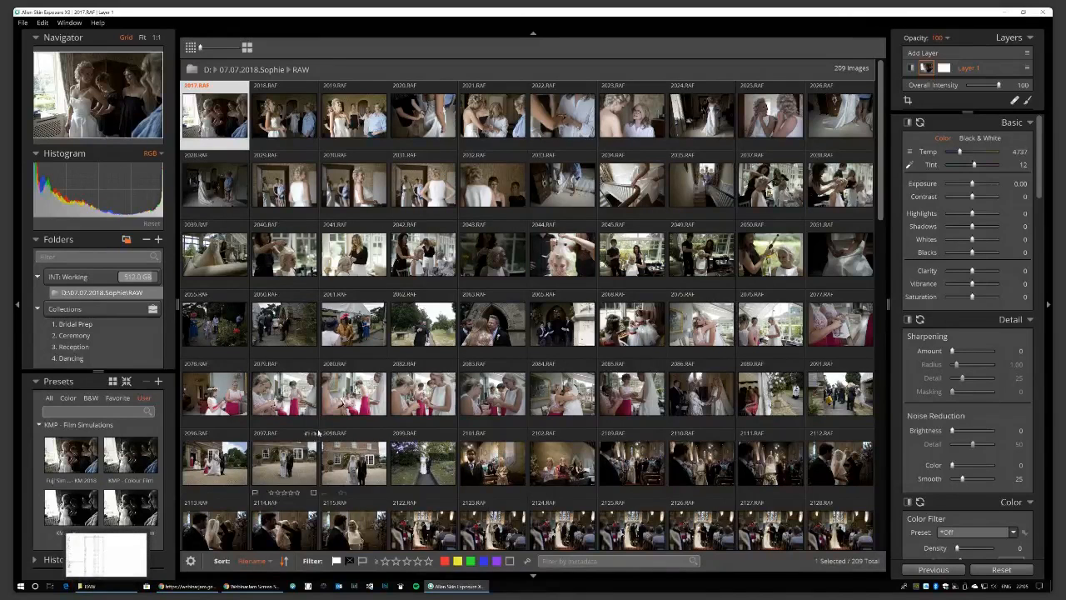
pyautogui.click(21, 22)
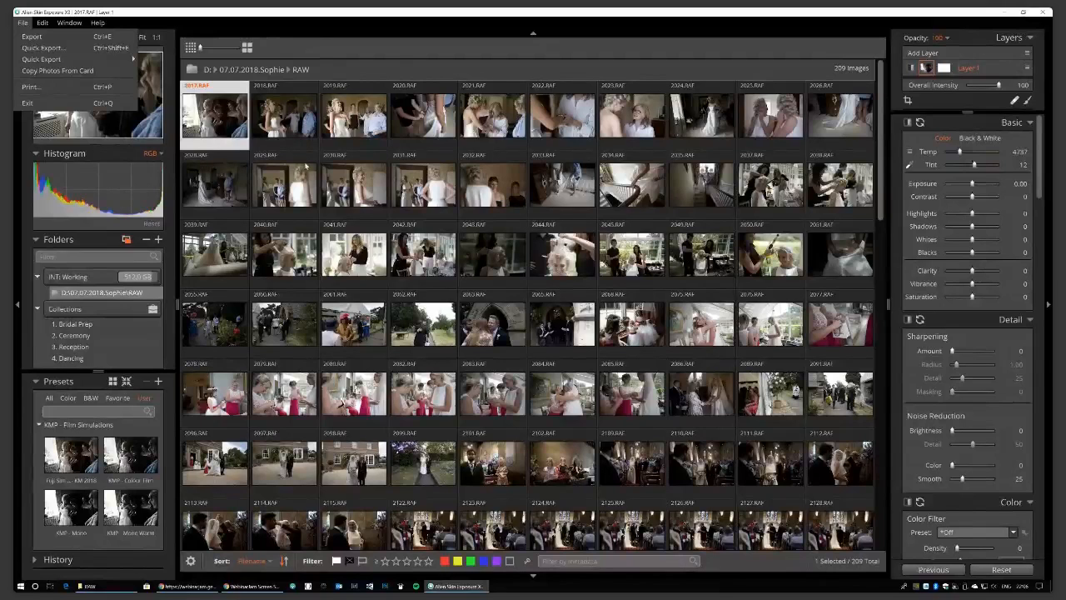
pyautogui.click(103, 588)
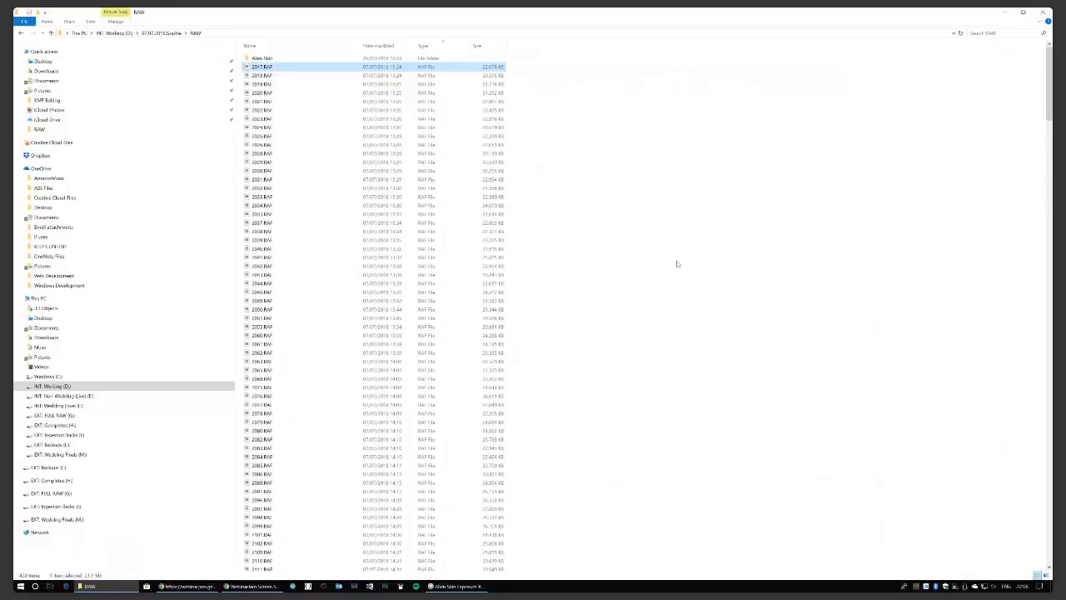
# Open 2017.RAF from File Explorer with Alien Skin Exposure X3 via Open with.
pyautogui.rightClick(325, 68)
pyautogui.moveTo(428, 123)
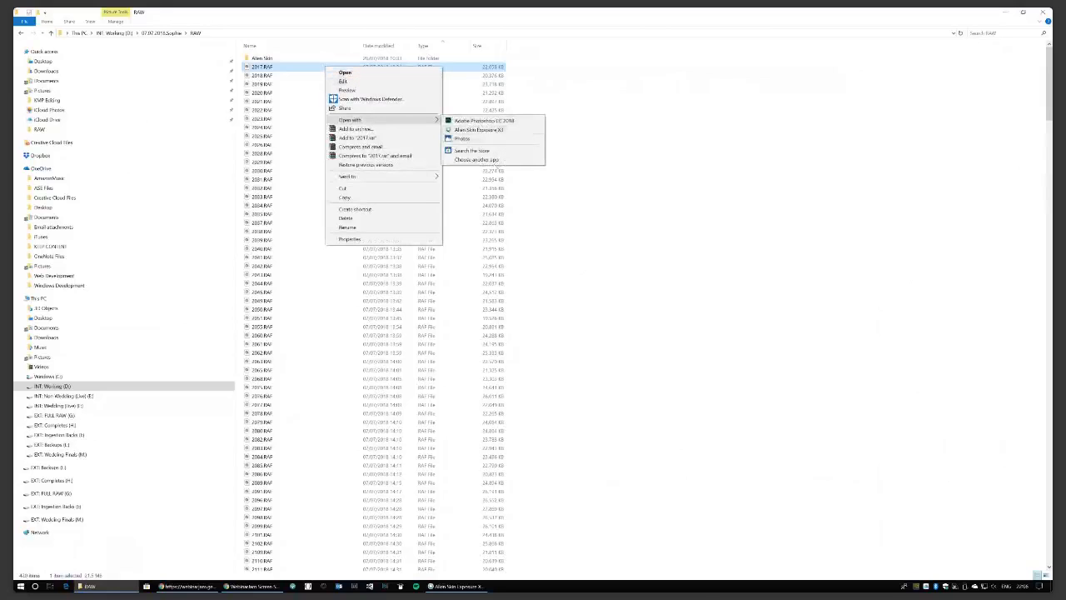
pyautogui.click(483, 129)
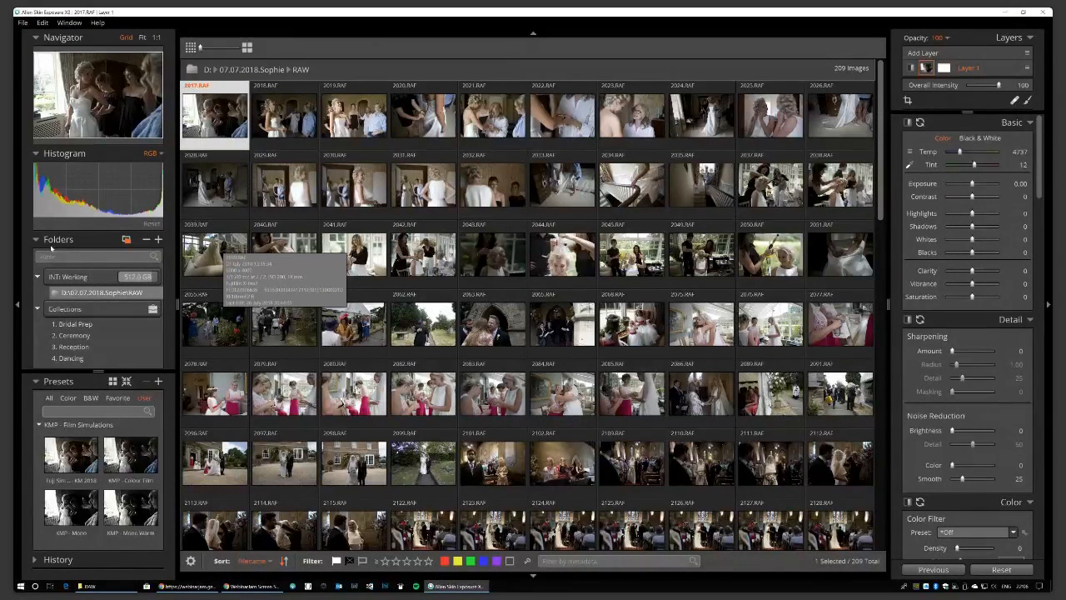
pyautogui.click(158, 239)
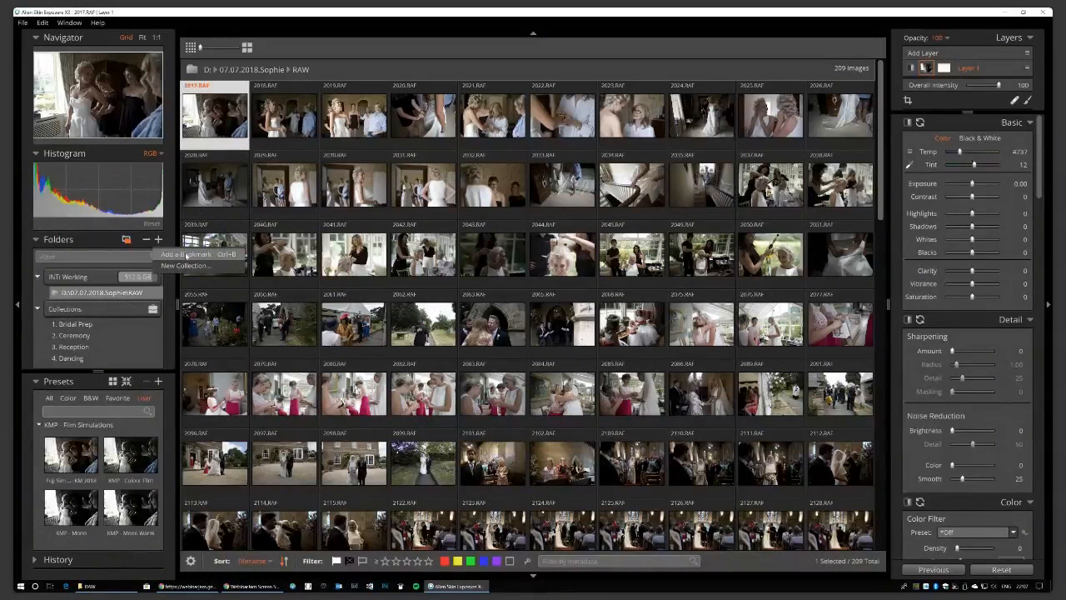
pyautogui.click(185, 254)
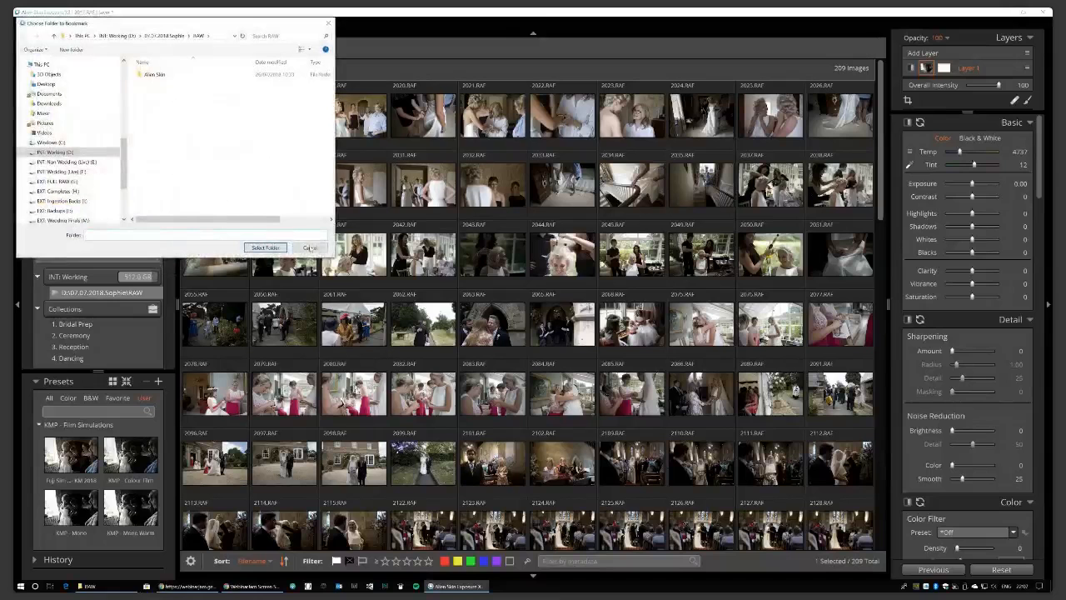
pyautogui.click(309, 247)
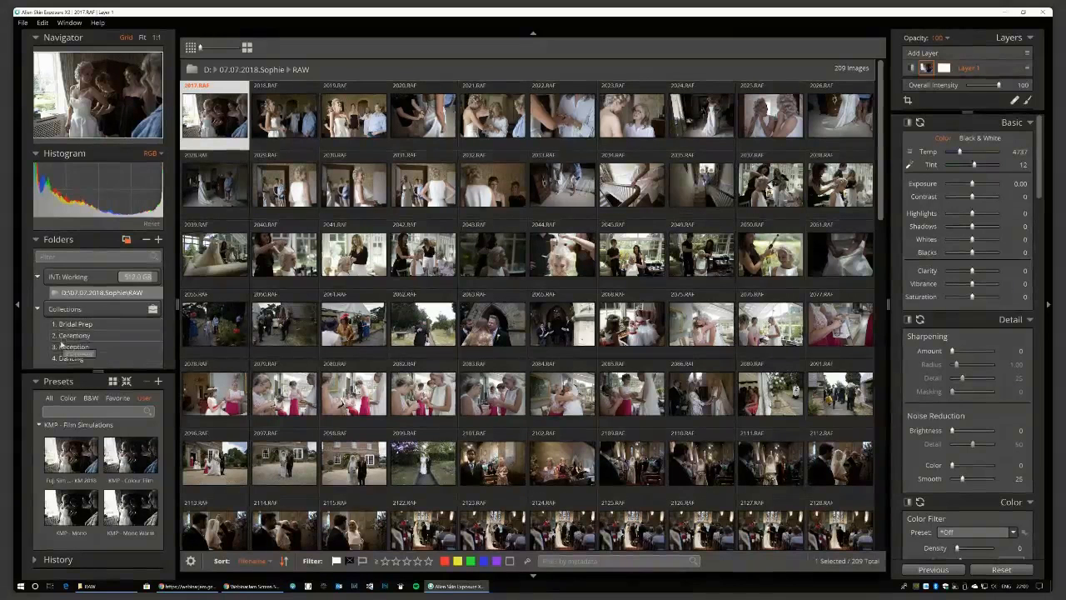
# Start a new collection from the Folders + menu, then cancel the prompt.
pyautogui.click(159, 240)
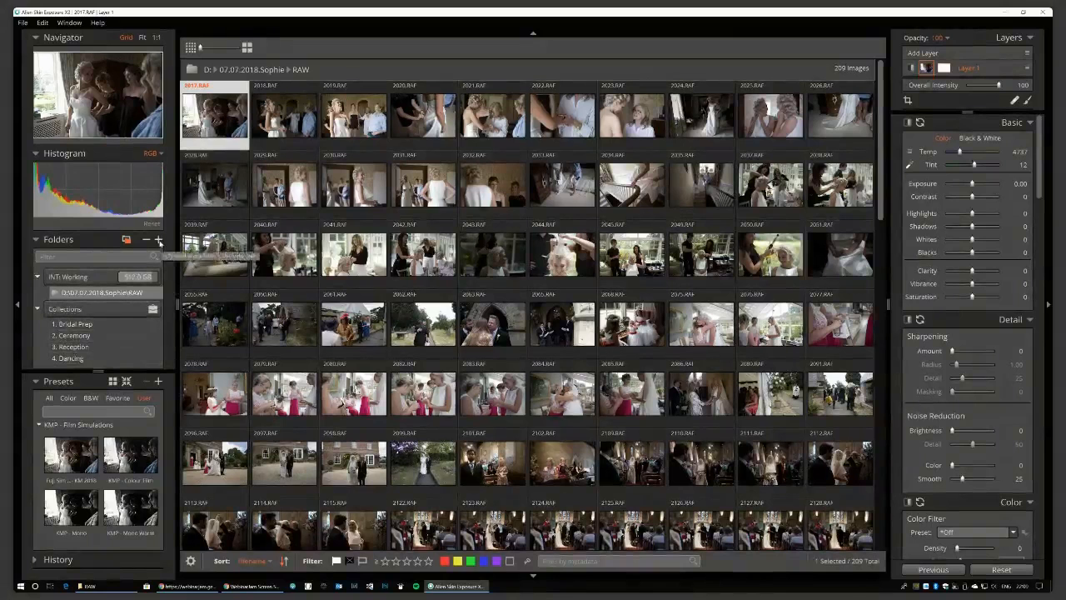
pyautogui.click(180, 265)
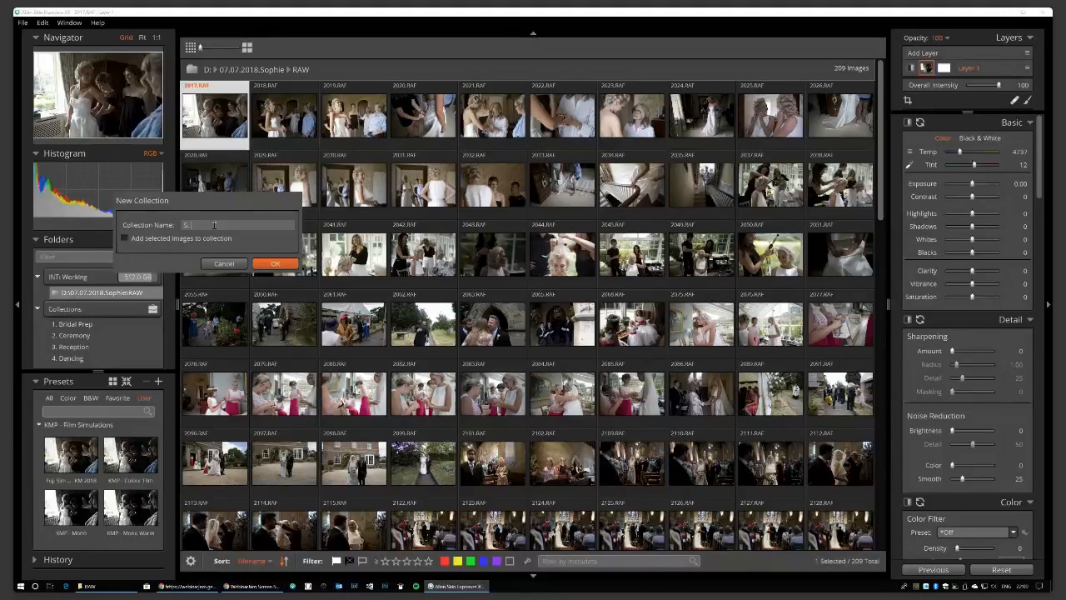
pyautogui.click(225, 263)
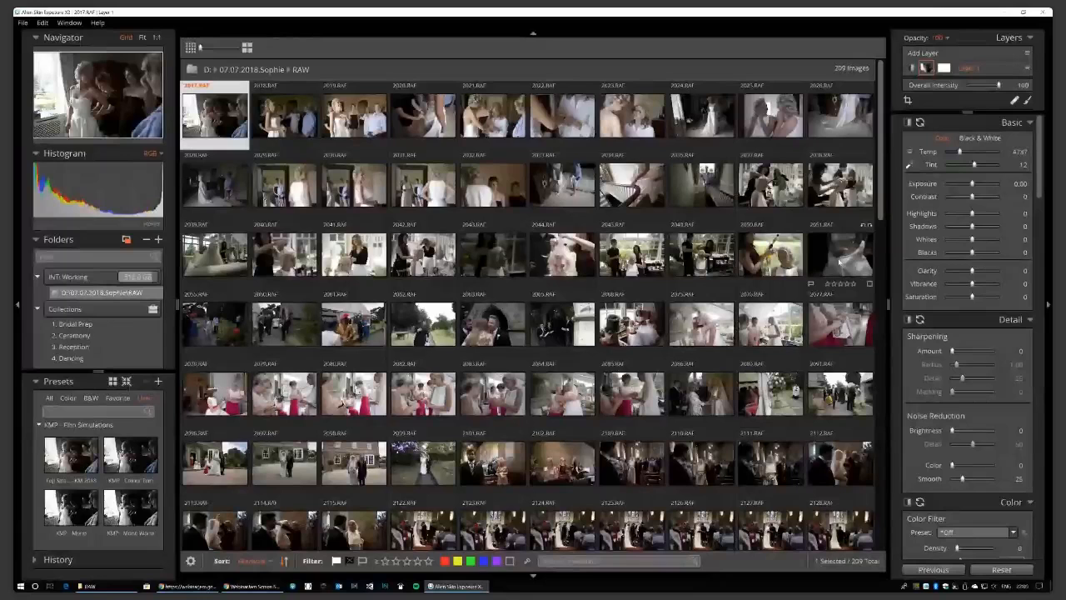
# Drag the 119 photos 2154.RAF through 2544.RAF into the Reception collection.
pyautogui.click(208, 327)
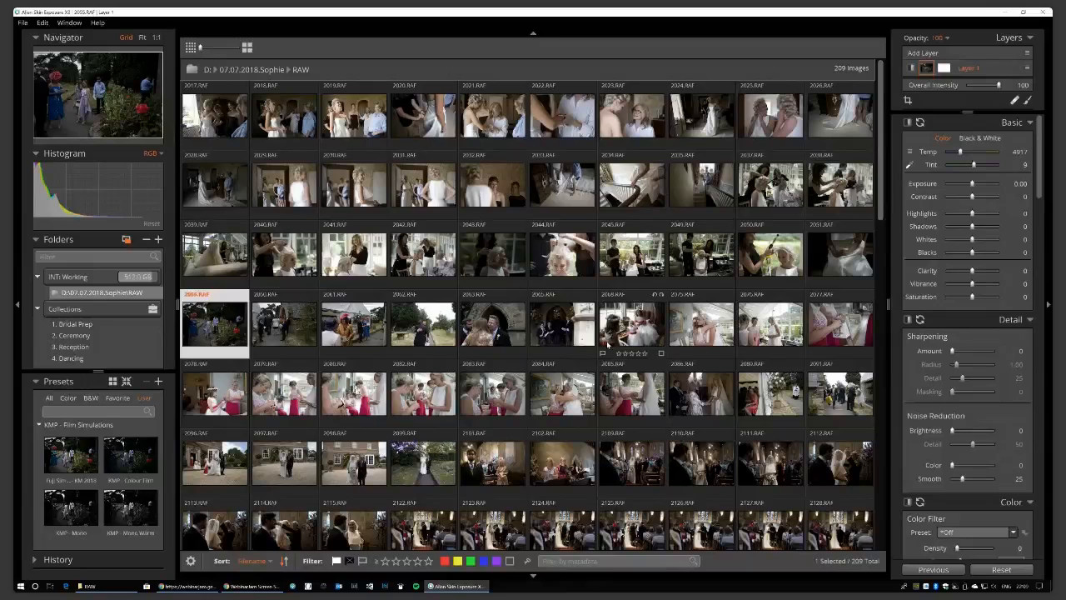
pyautogui.scroll(-3, 631, 324)
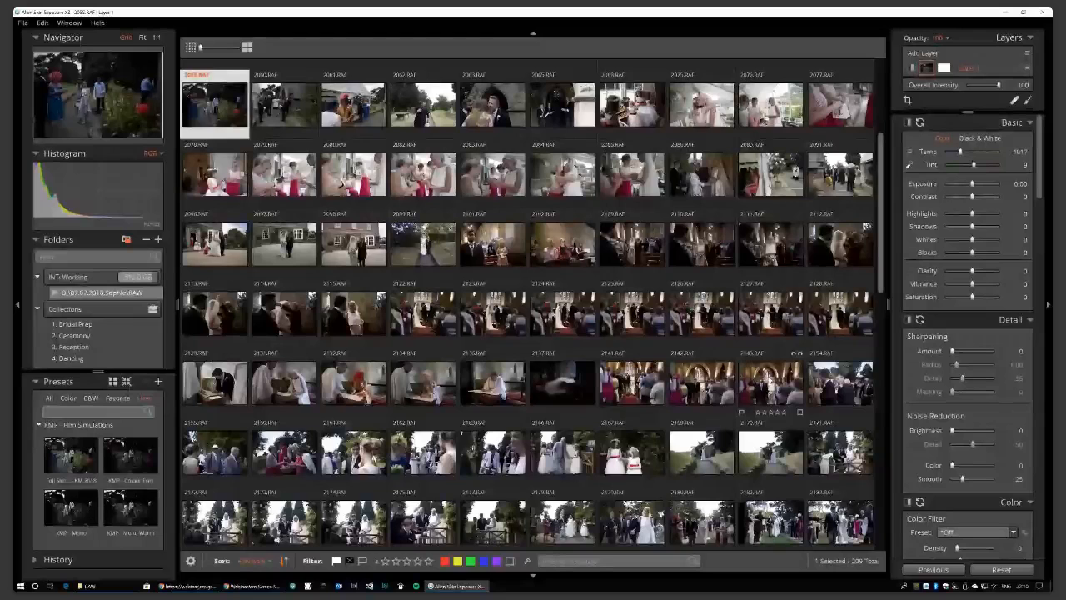
pyautogui.click(838, 383)
pyautogui.scroll(-10, 839, 394)
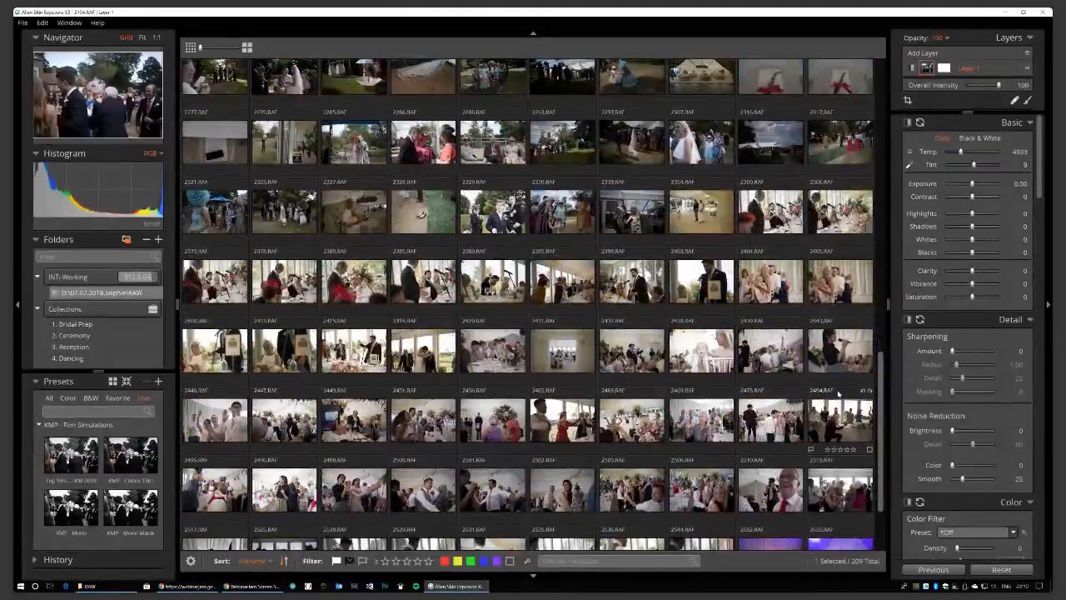
pyautogui.scroll(-2, 839, 394)
pyautogui.keyDown('shift'); pyautogui.click(709, 447); pyautogui.keyUp('shift')
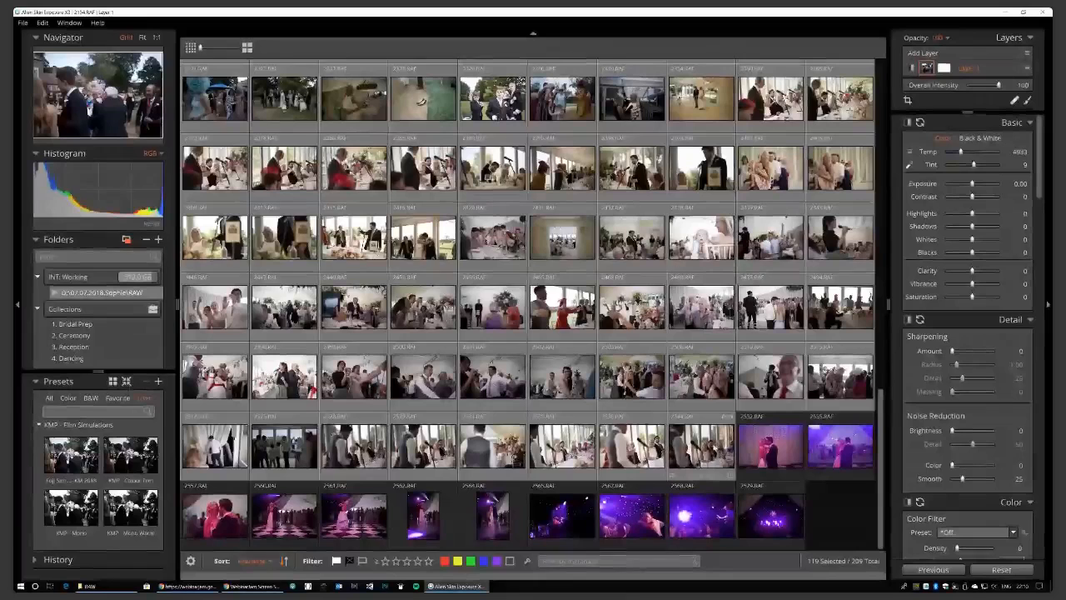
pyautogui.moveTo(709, 450); pyautogui.dragTo(121, 351)
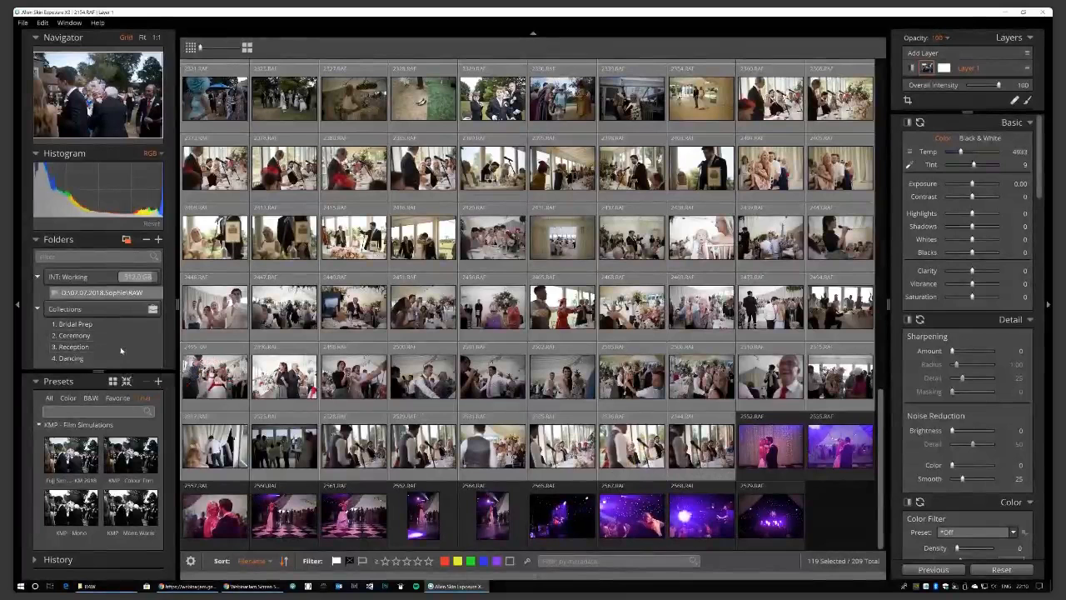
# Add photos 2552.RAF through 2579.RAF to the 3. Reception collection.
pyautogui.click(768, 454)
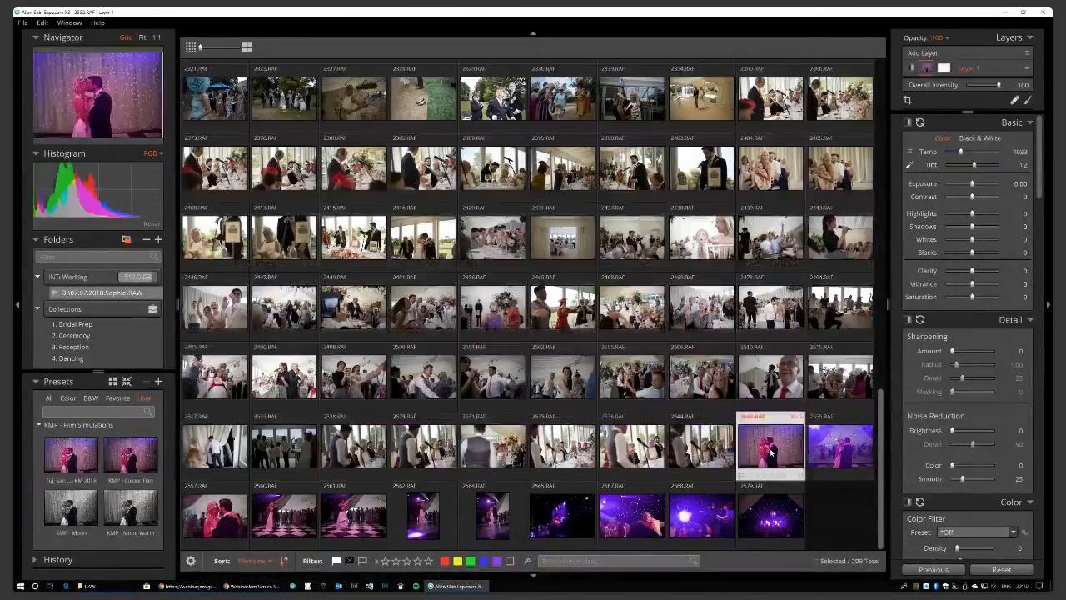
pyautogui.keyDown('shift'); pyautogui.click(770, 515); pyautogui.keyUp('shift')
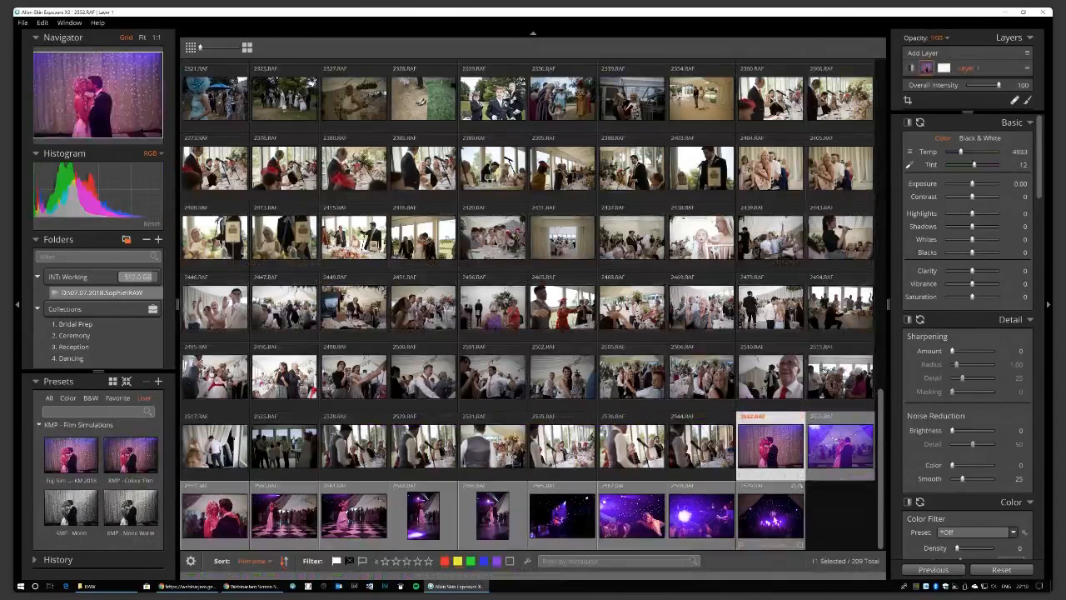
pyautogui.moveTo(792, 481); pyautogui.dragTo(100, 332)
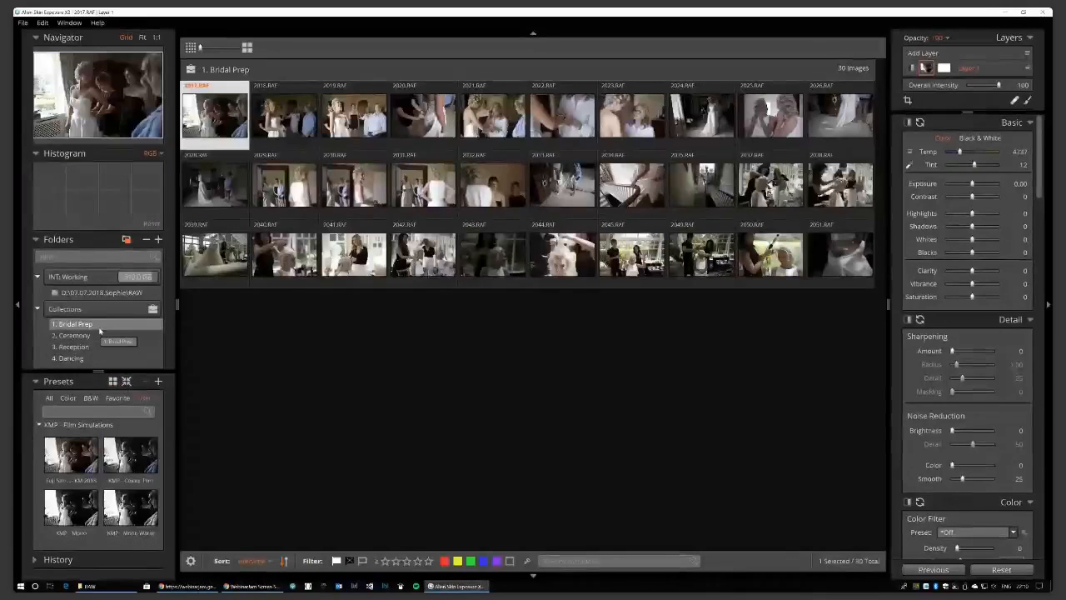
pyautogui.click(85, 336)
pyautogui.click(86, 346)
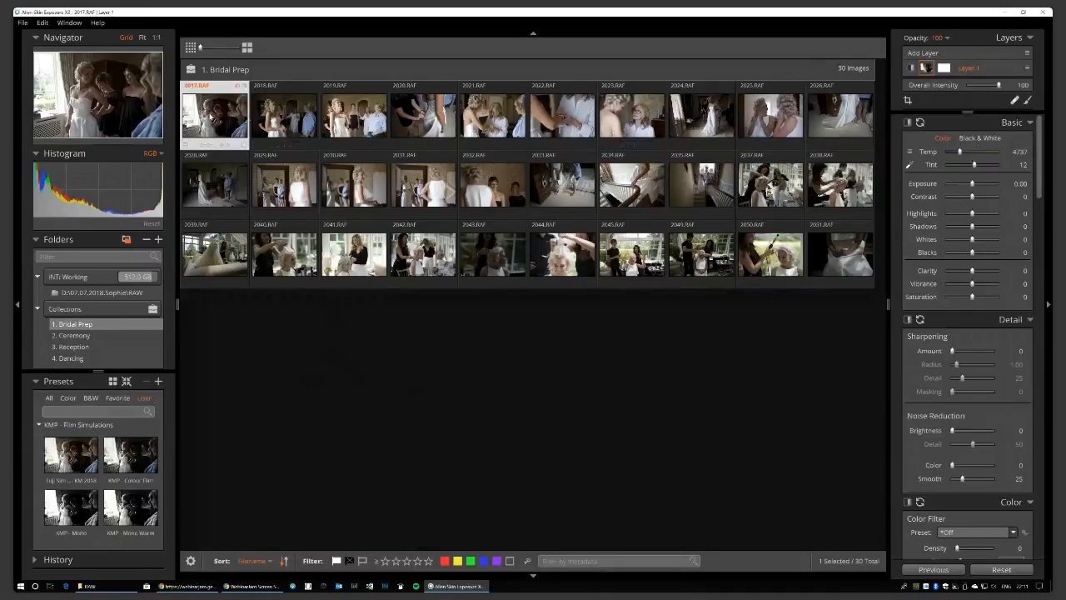
pyautogui.moveTo(210, 121)
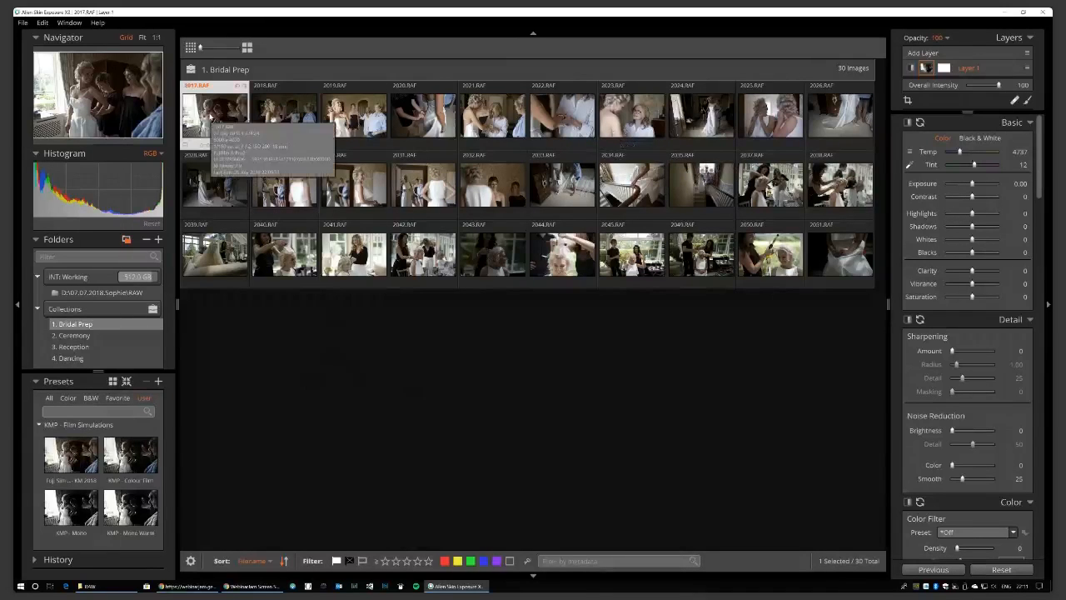
# Open 2017.RAF large, compare in the Six layout, then return to Single layout.
pyautogui.doubleClick(210, 122)
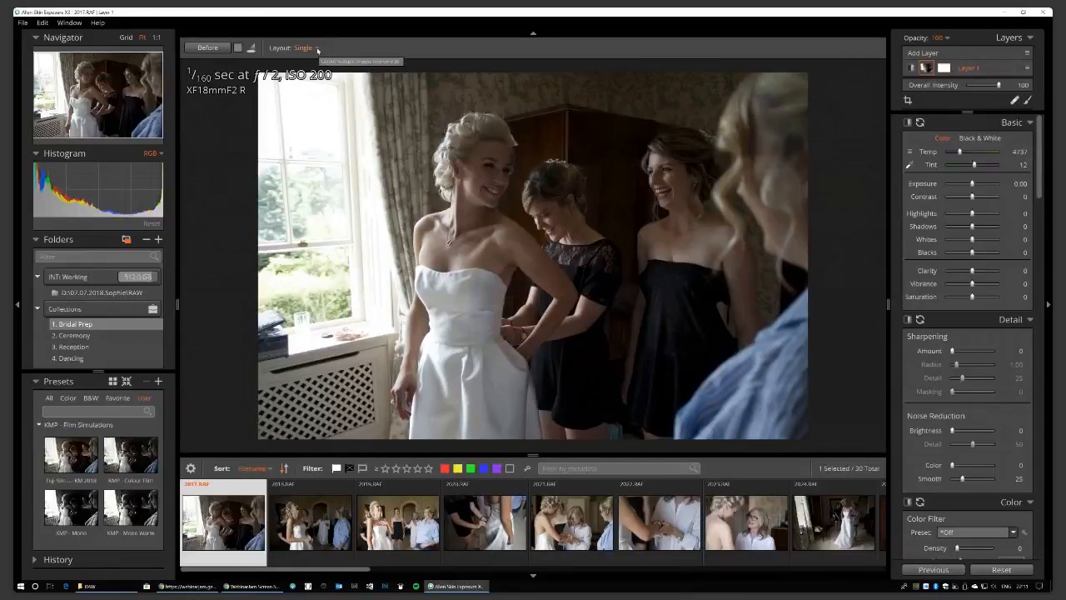
pyautogui.click(316, 48)
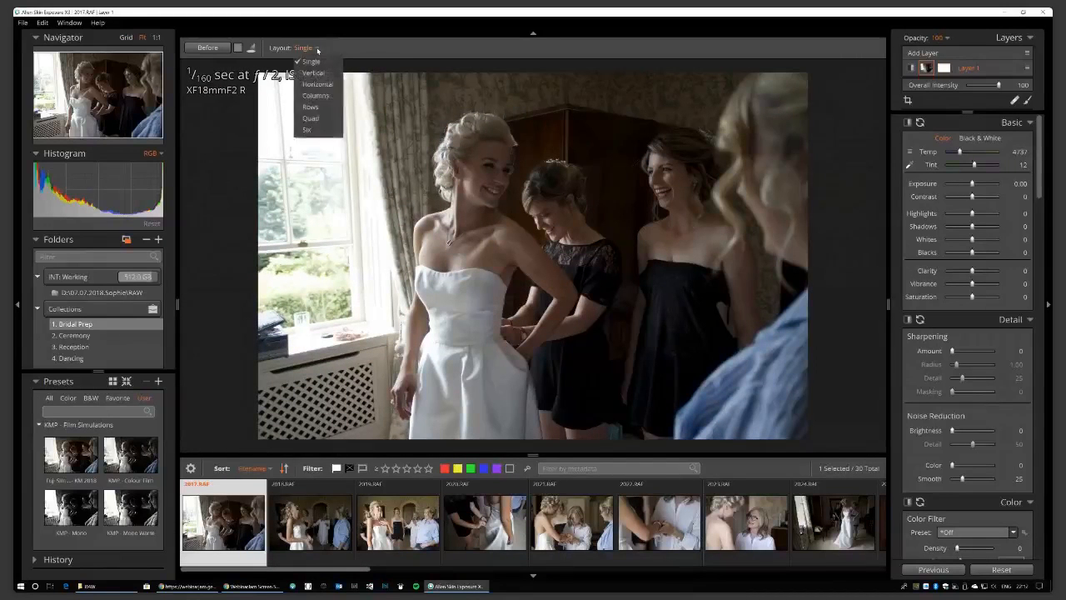
pyautogui.click(309, 130)
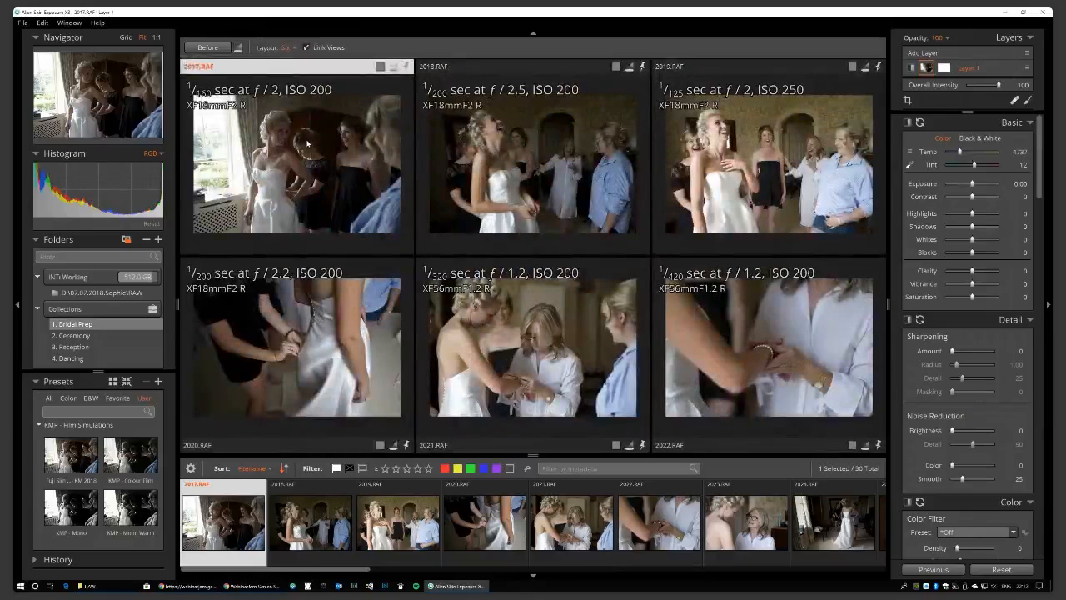
pyautogui.click(292, 49)
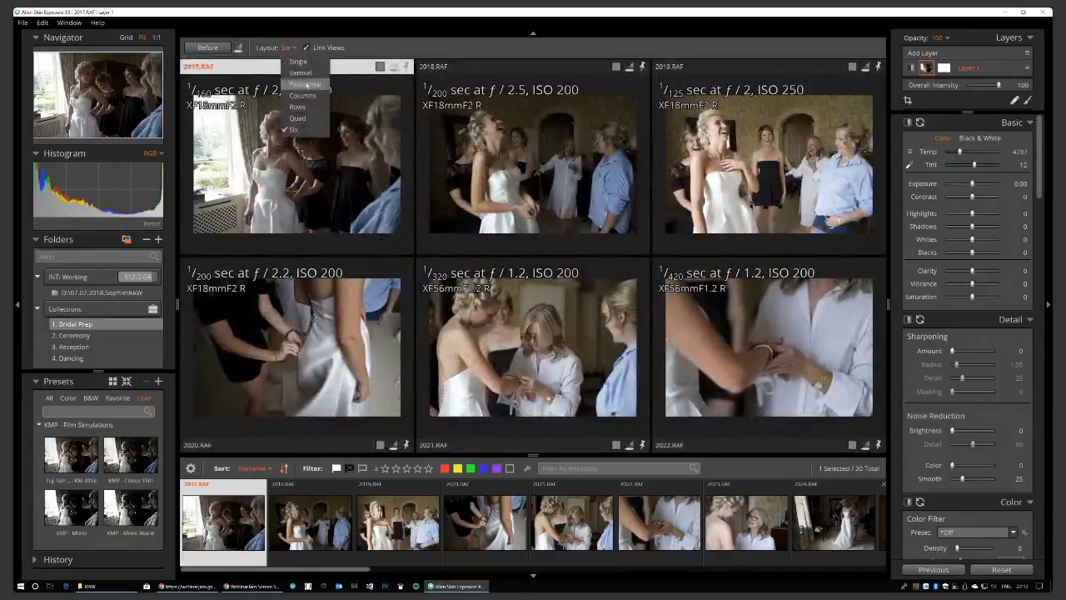
pyautogui.click(299, 64)
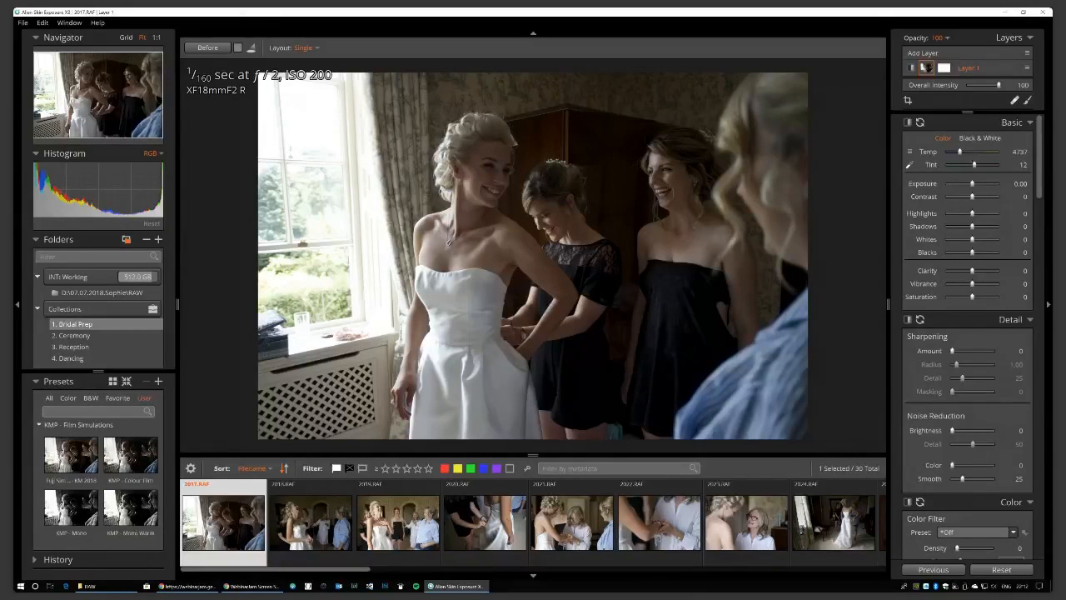
# Open the Help menu and dismiss it, leaving 2017.RAF unobstructed.
pyautogui.click(100, 24)
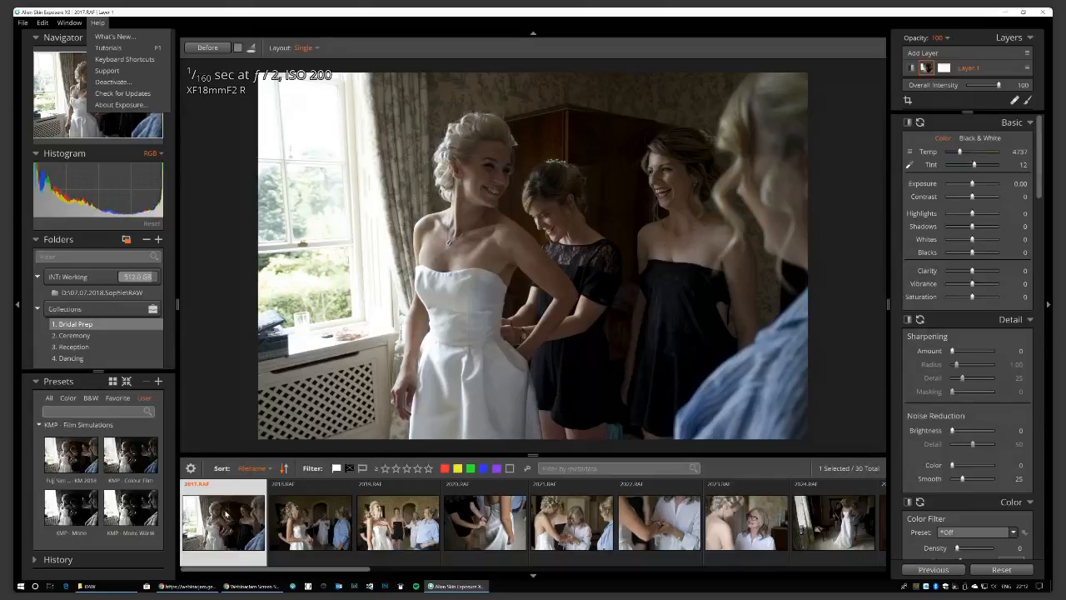
pyautogui.moveTo(24, 23)
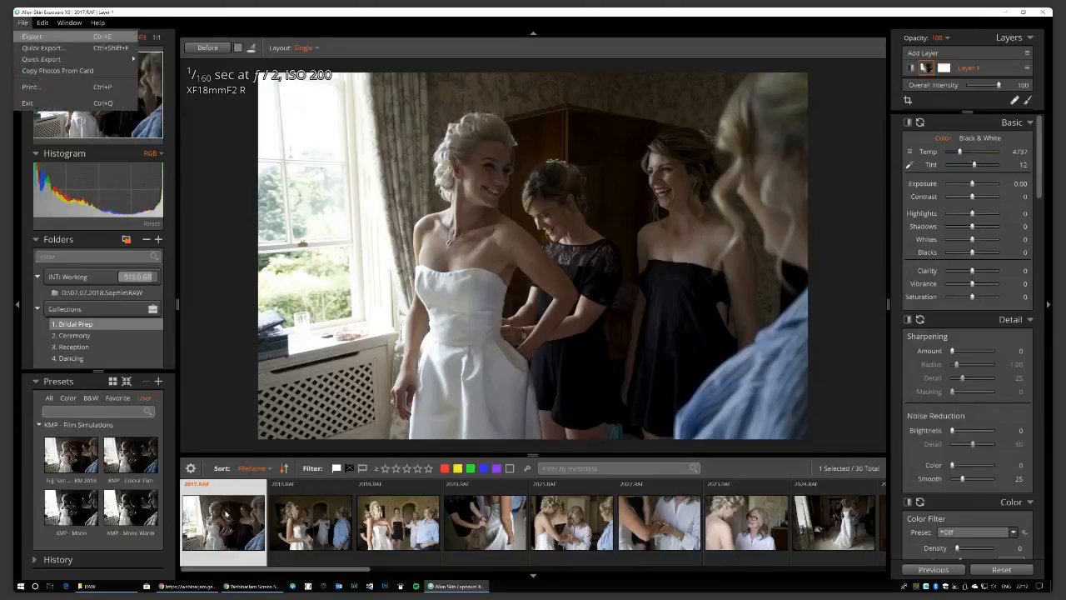
pyautogui.click(208, 501)
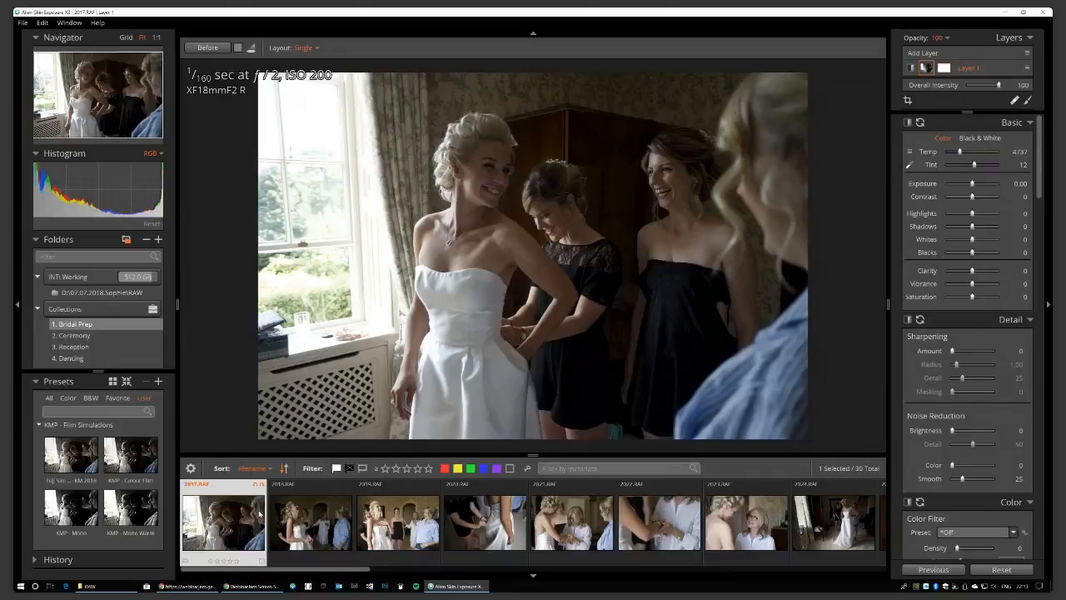
# Flag 2017.RAF and 2021.RAF as rejects while stepping through the Bridal Prep filmstrip.
pyautogui.press('Right')
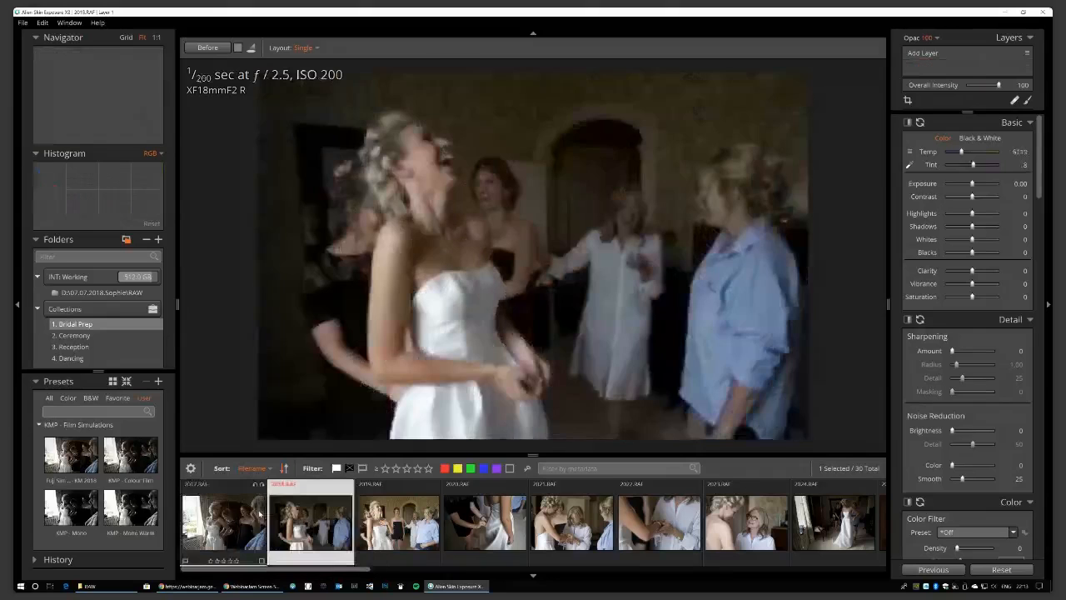
pyautogui.press('Left')
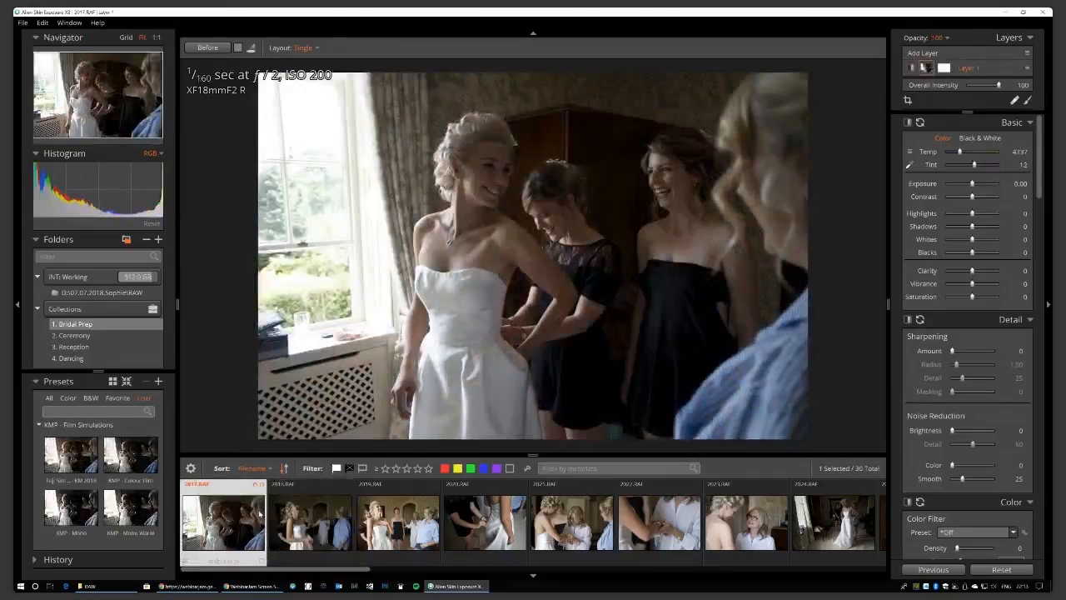
pyautogui.press('x')
pyautogui.press('Right')
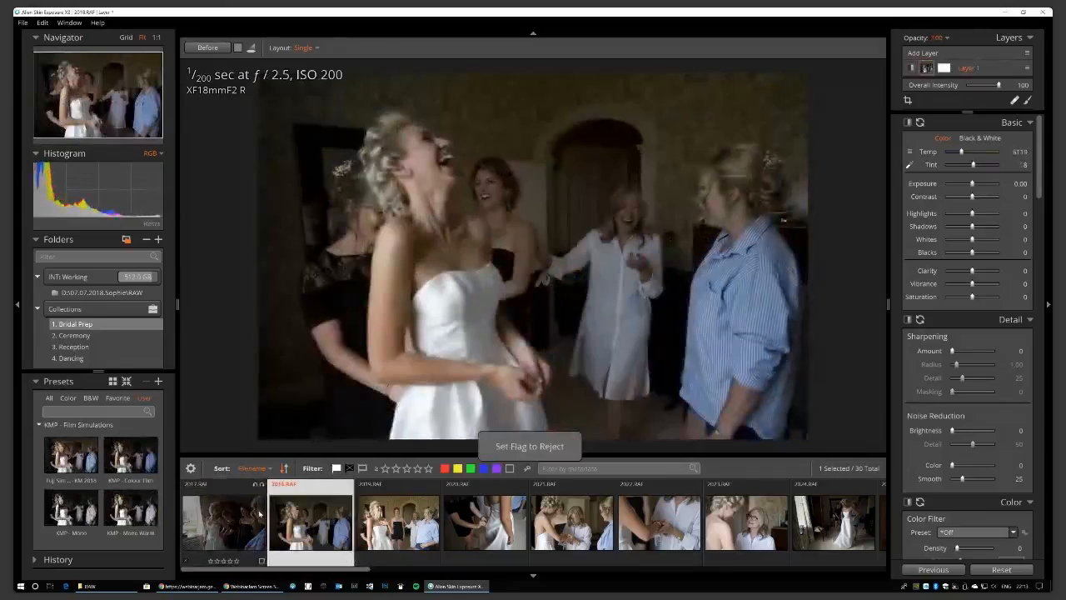
pyautogui.press('Right')
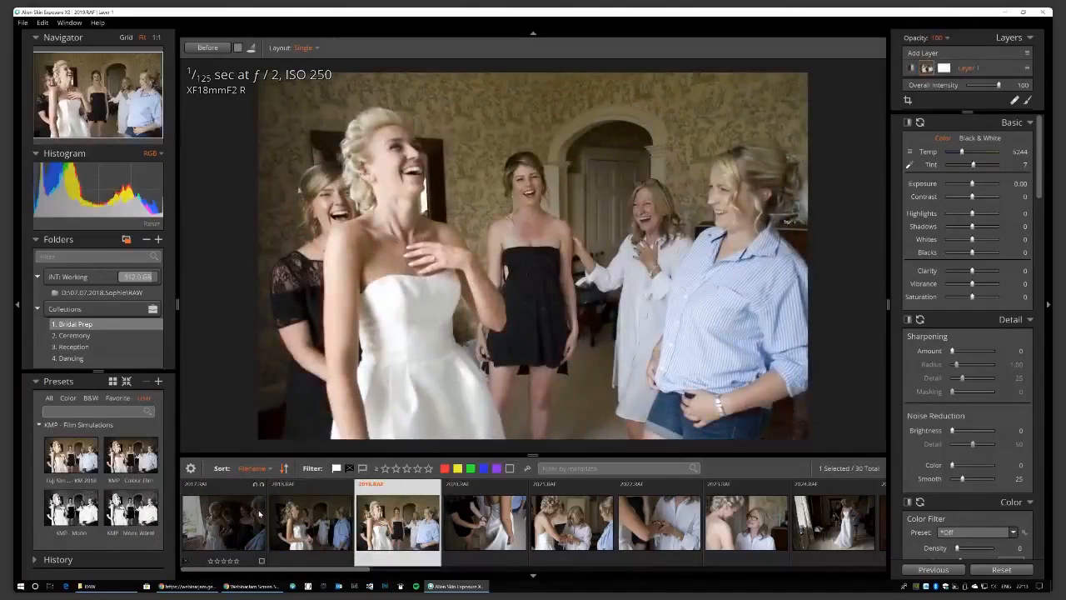
pyautogui.press('Right')
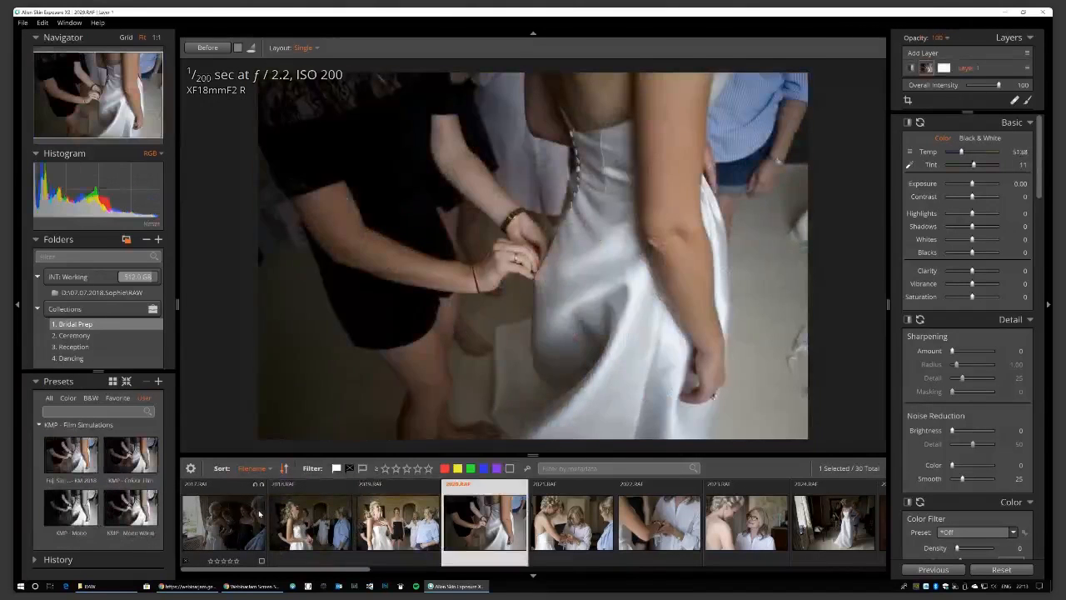
pyautogui.press('Right')
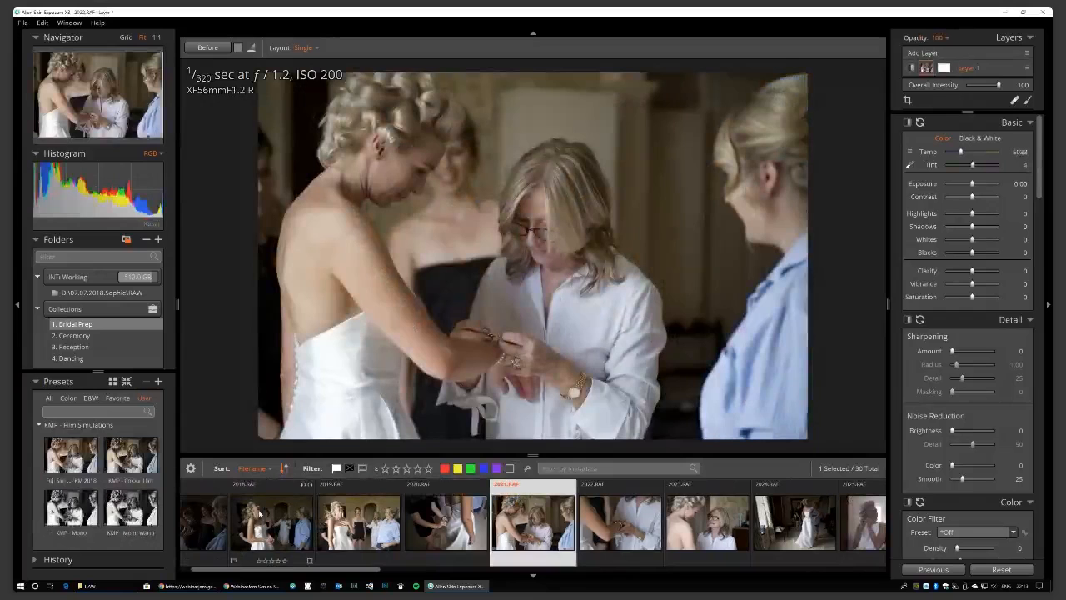
pyautogui.press('x')
# Reject the bride-in-the-room photo, 2044.RAF and 2049.RAF, ending back on 2044.RAF.
pyautogui.press('Right')
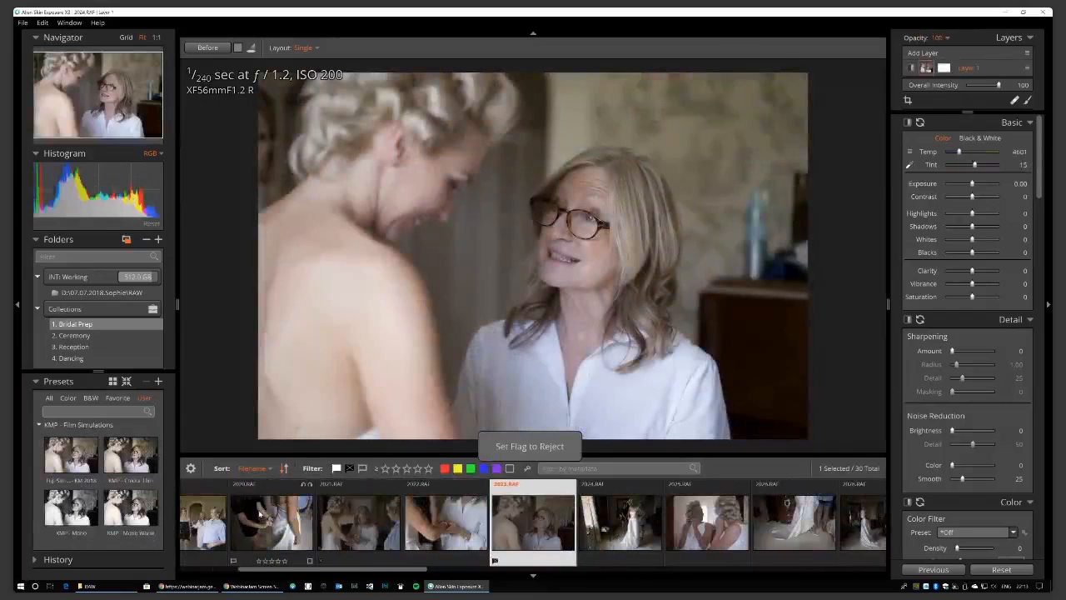
pyautogui.press('Right')
pyautogui.press('Right')
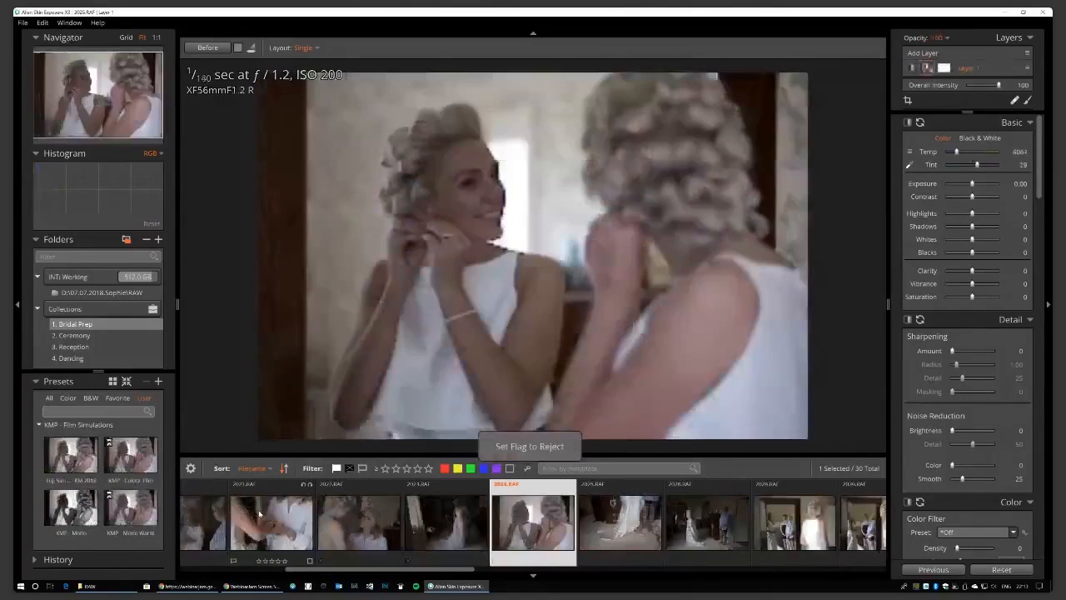
pyautogui.press('Right')
pyautogui.press('Left')
pyautogui.press('Right')
pyautogui.press('x')
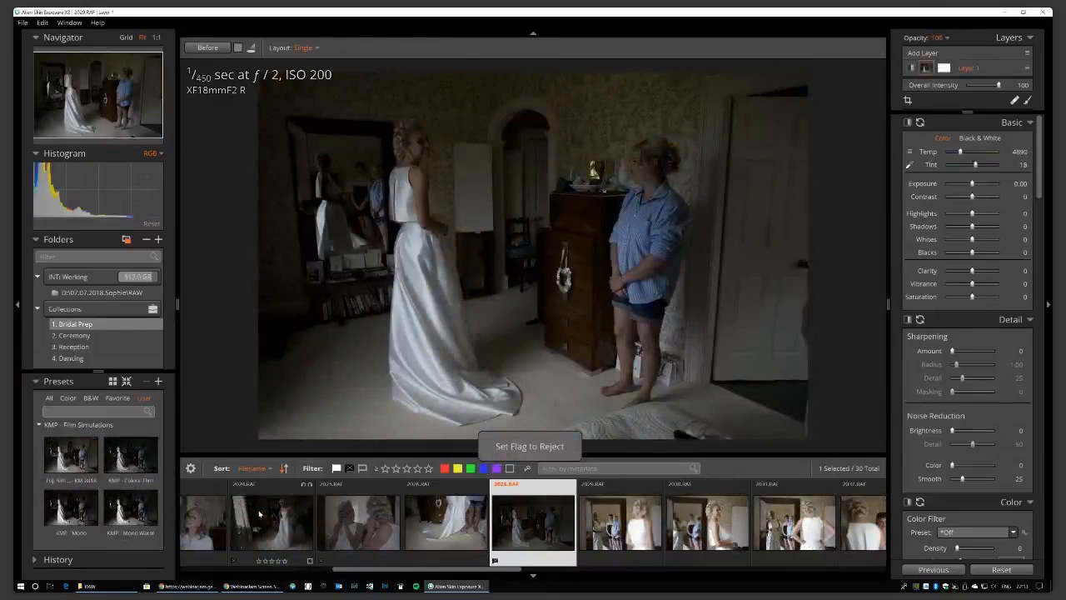
pyautogui.press('Right')
pyautogui.press('Right')
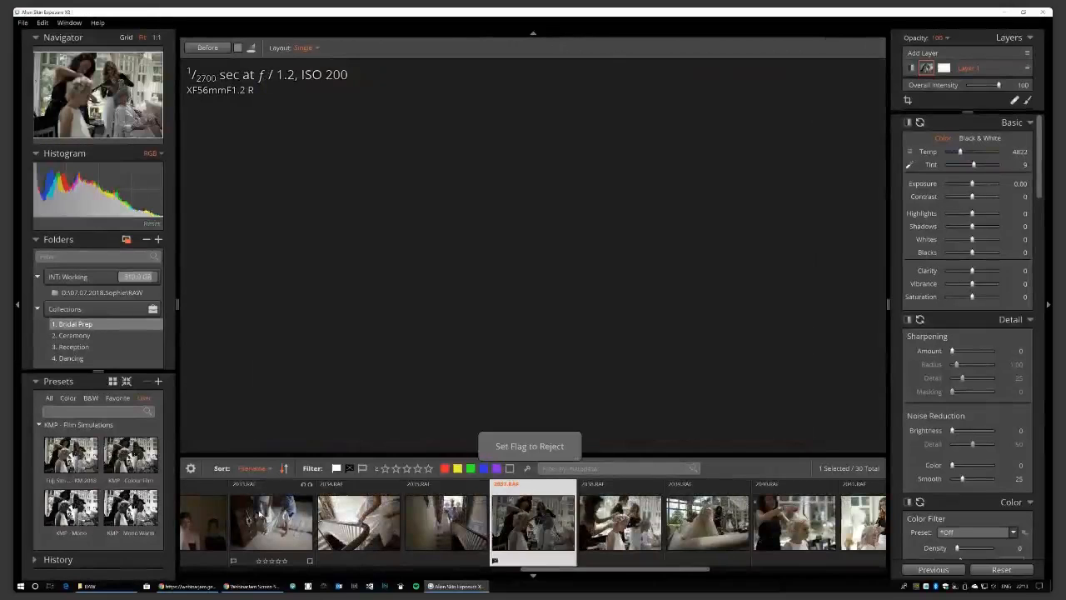
pyautogui.press('x')
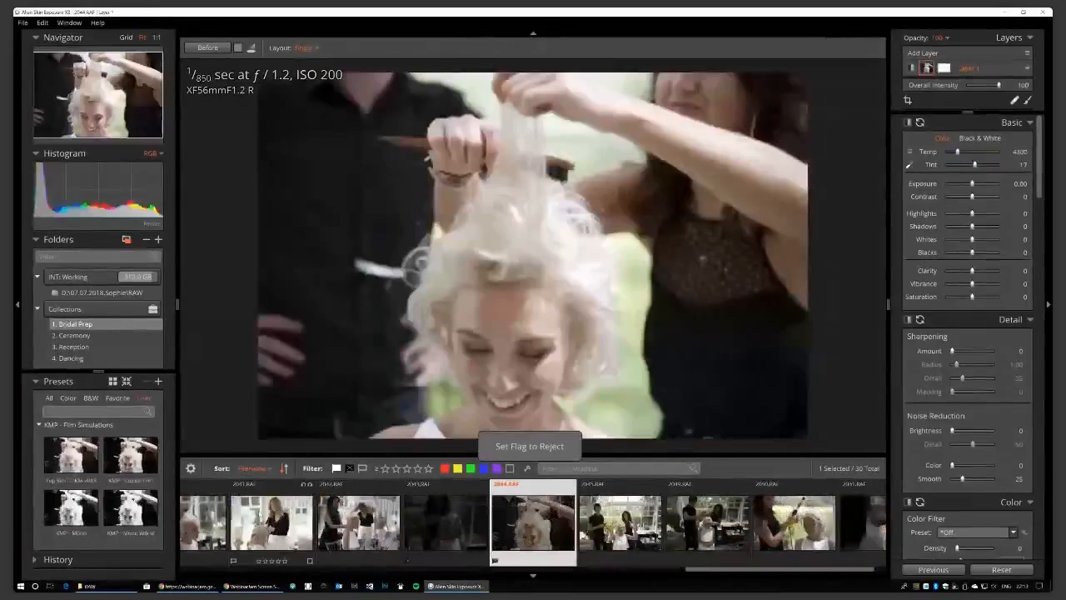
pyautogui.press('Right')
pyautogui.press('Right')
pyautogui.press('x')
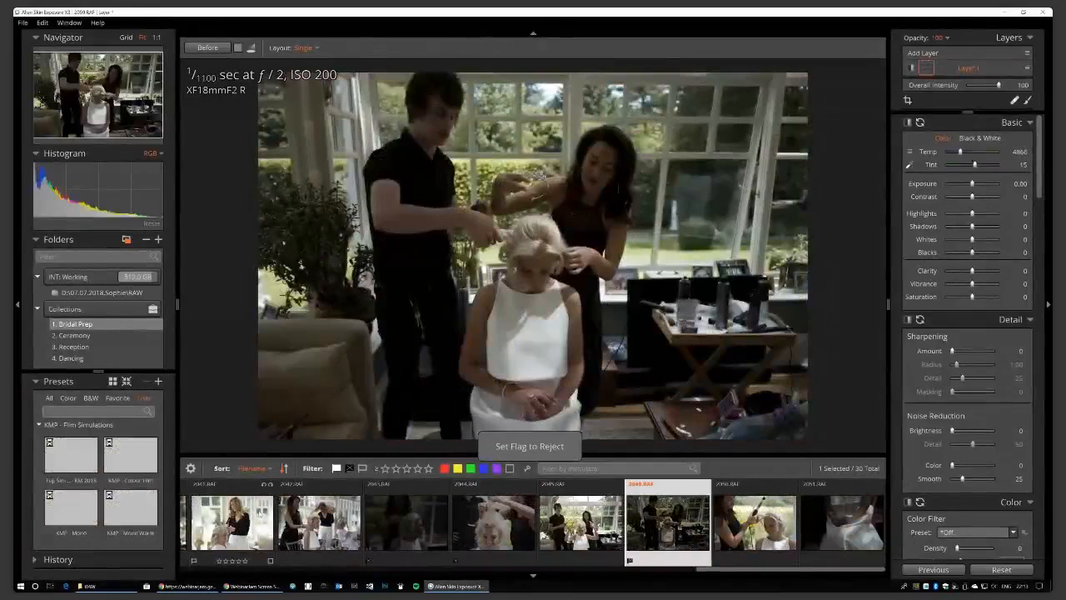
pyautogui.press('Right')
pyautogui.press('Right')
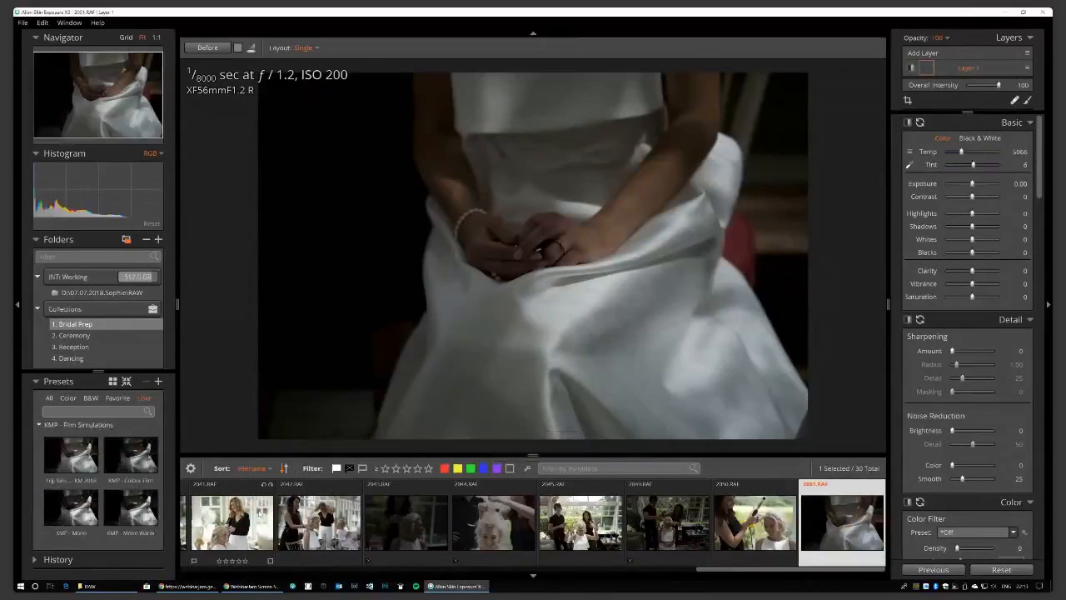
pyautogui.press('Left')
pyautogui.press('Left')
pyautogui.press('Left')
pyautogui.press('Left')
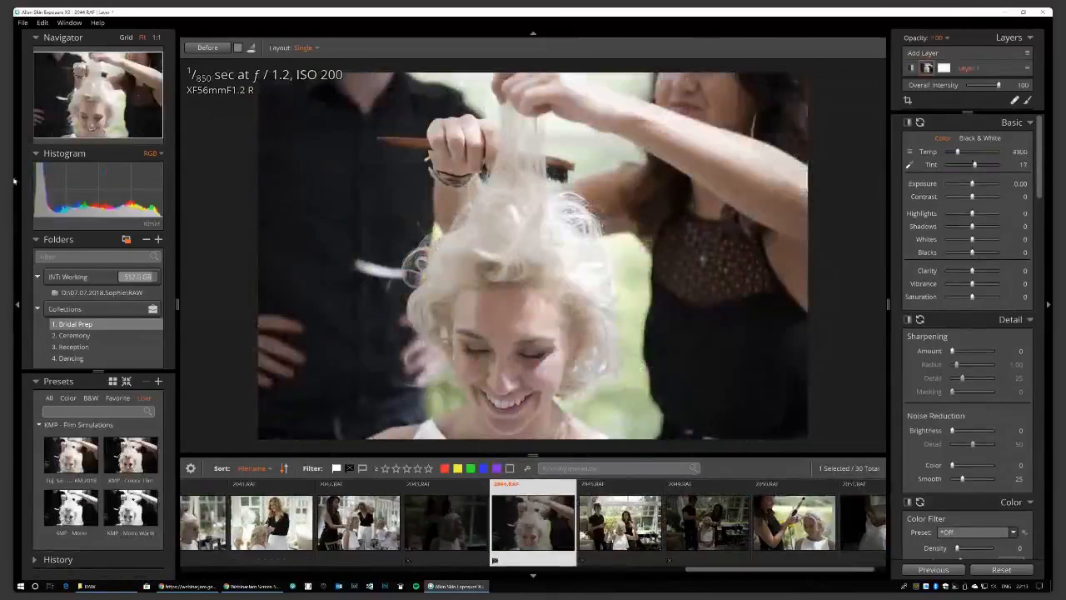
# Open the Ceremony collection and reject 2055.RAF, the conservatory shot and 2086.RAF.
pyautogui.click(75, 336)
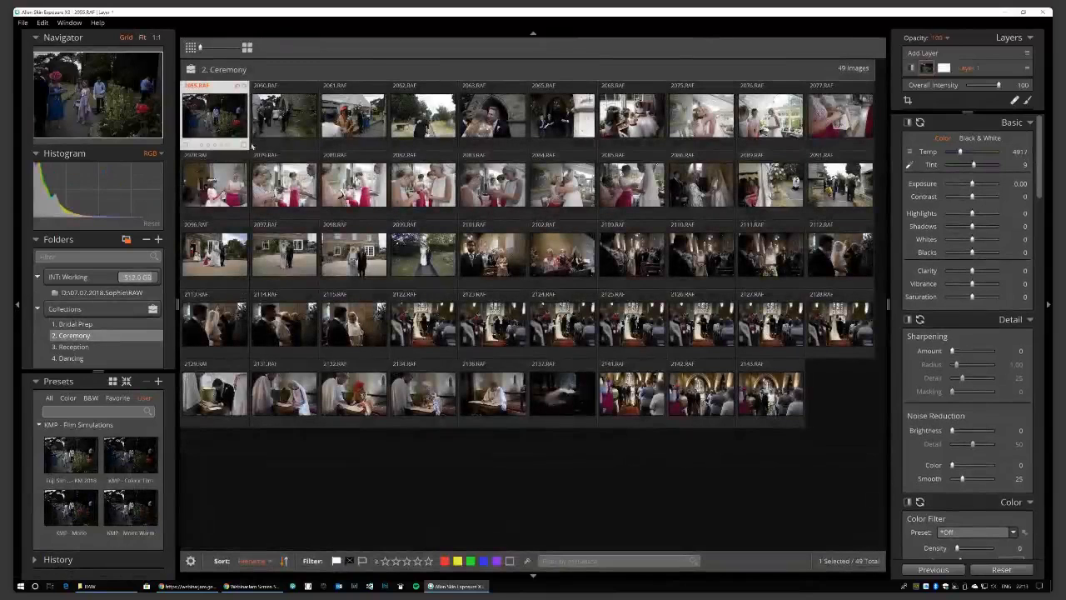
pyautogui.doubleClick(243, 139)
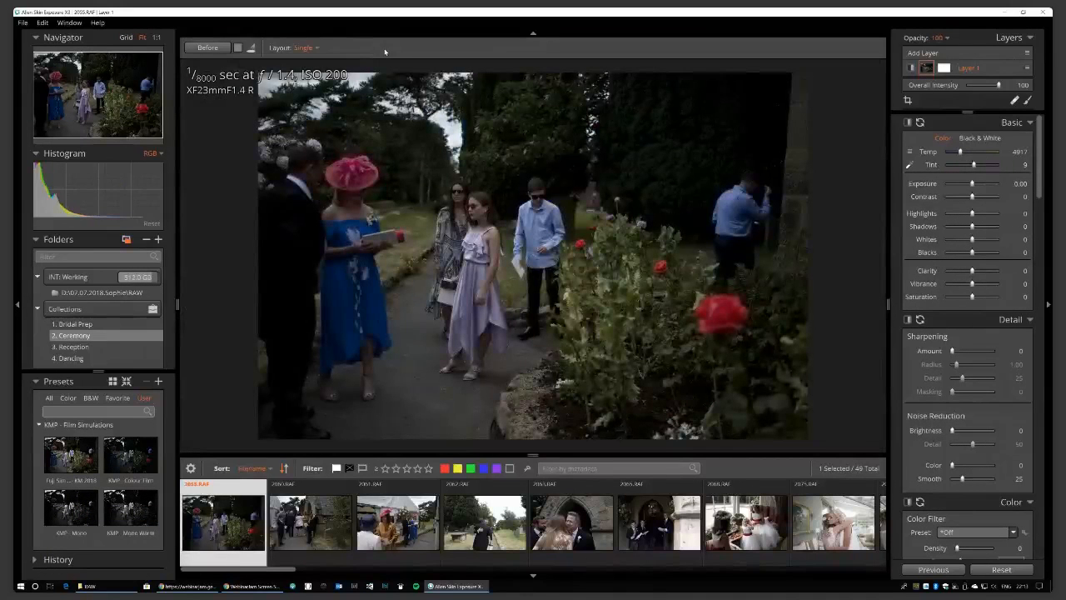
pyautogui.press('x')
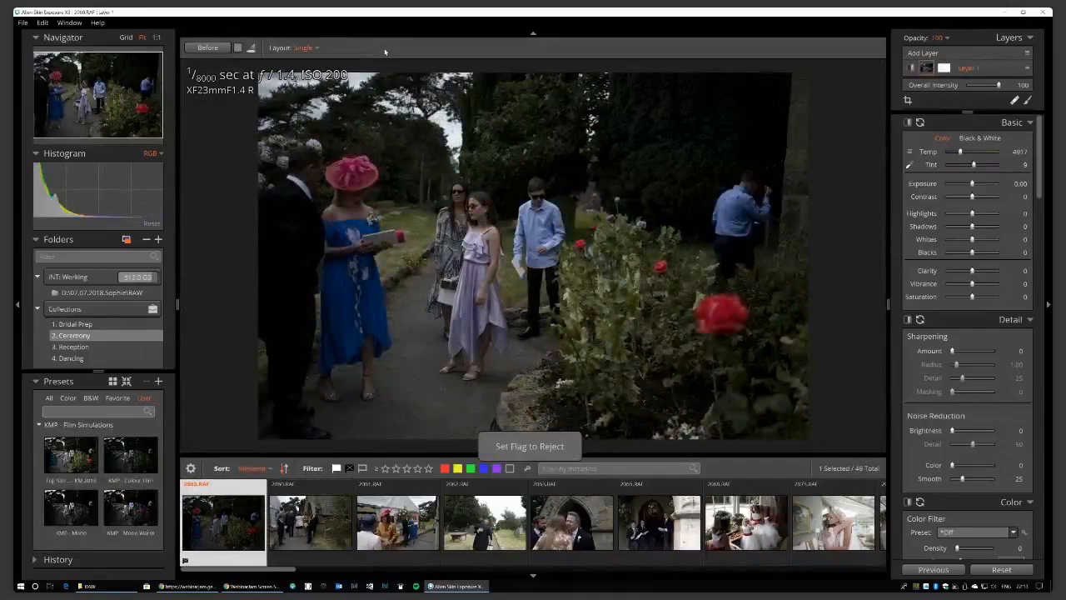
pyautogui.press('Right')
pyautogui.press('Right')
pyautogui.press('Right')
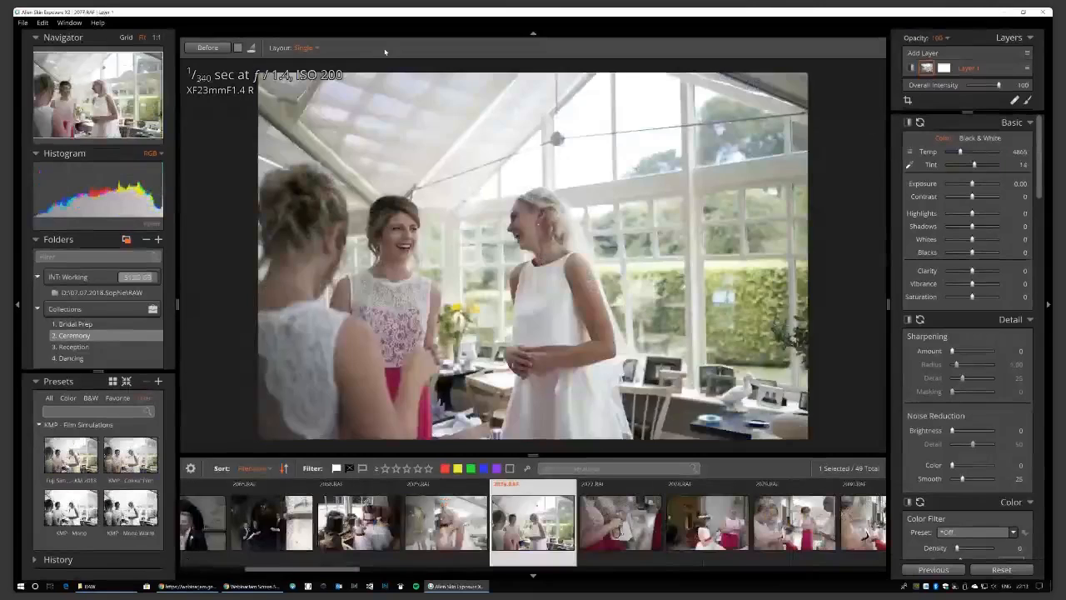
pyautogui.press('Right')
pyautogui.press('x')
pyautogui.press('Right')
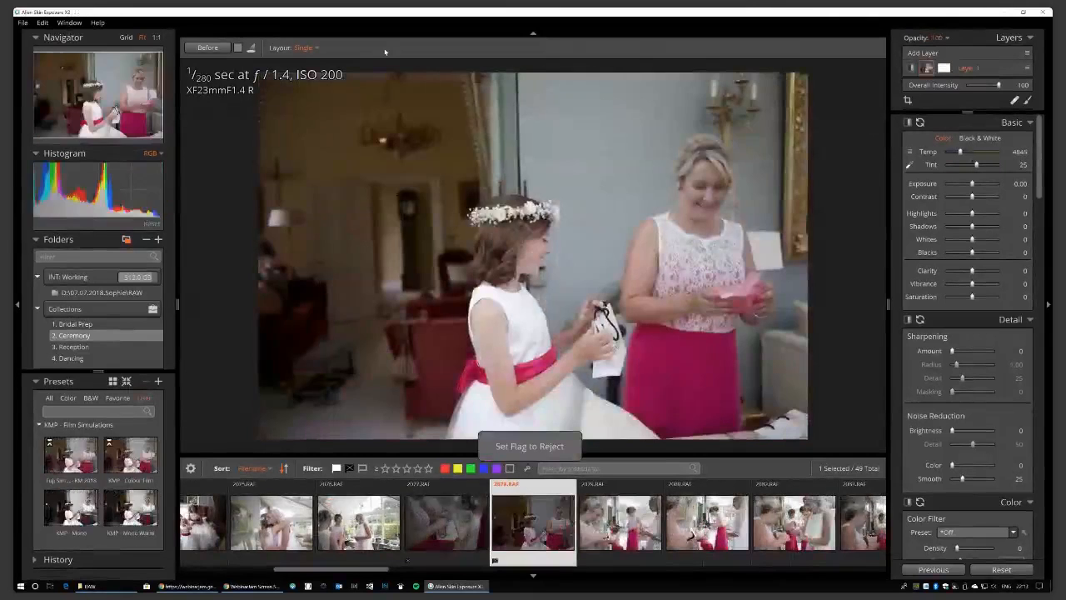
pyautogui.press('Right')
pyautogui.press('Right')
pyautogui.press('x')
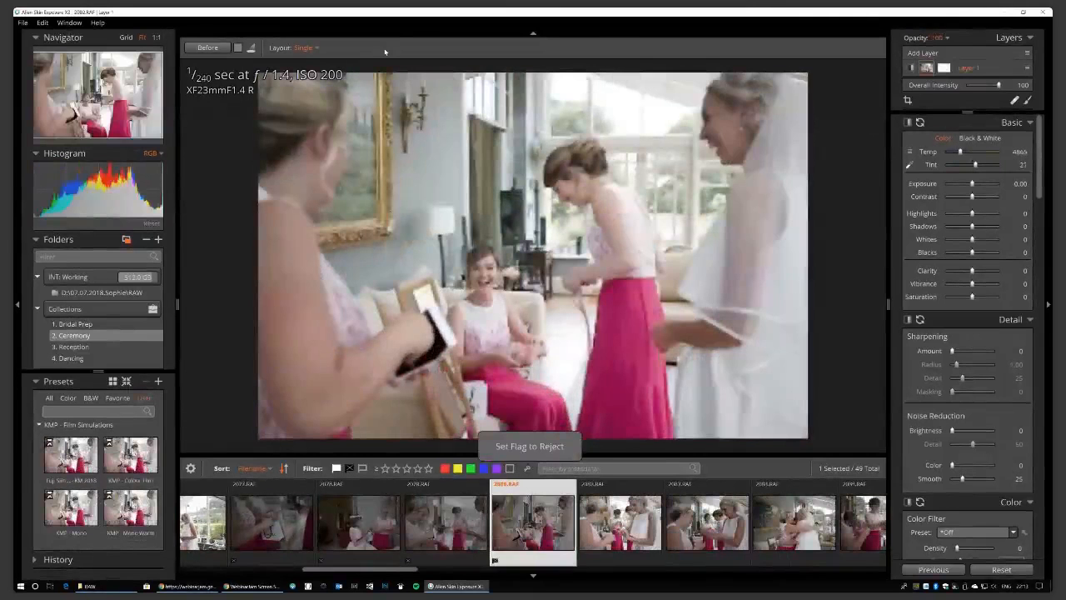
pyautogui.press('Right')
pyautogui.press('Right')
pyautogui.press('Right')
pyautogui.press('Right')
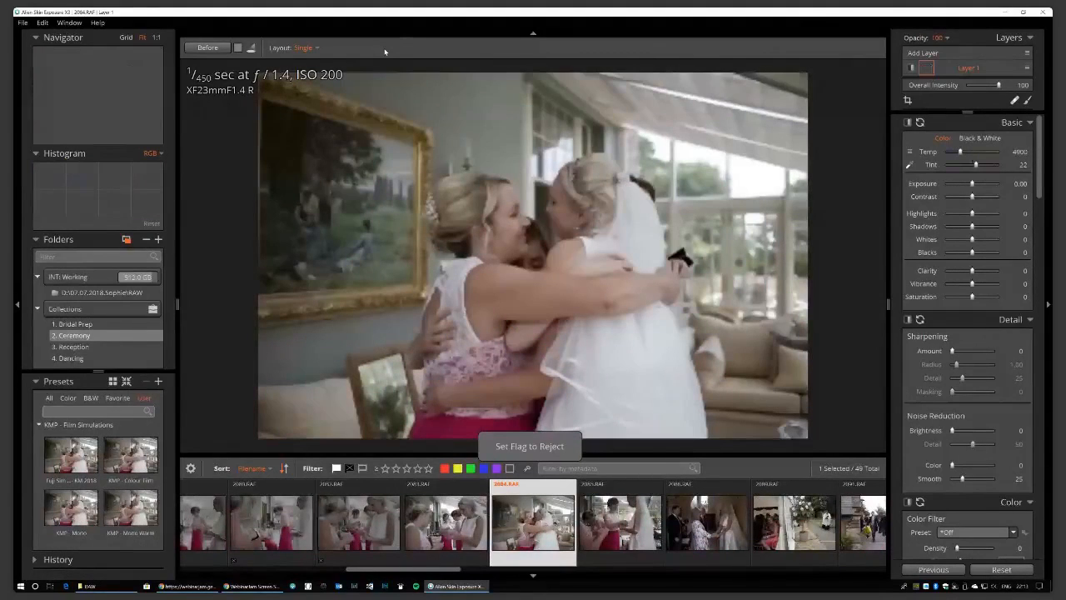
pyautogui.press('Right')
pyautogui.press('Right')
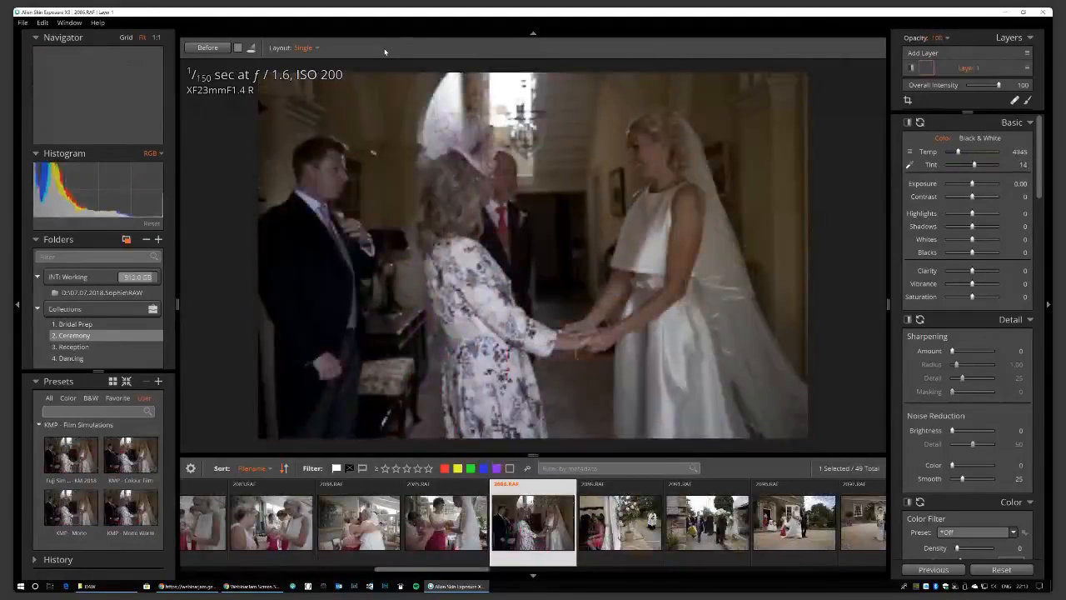
pyautogui.press('x')
# Reject 2097.RAF, the bride-on-the-path, groom and aisle 2109.RAF photos.
pyautogui.press('Right')
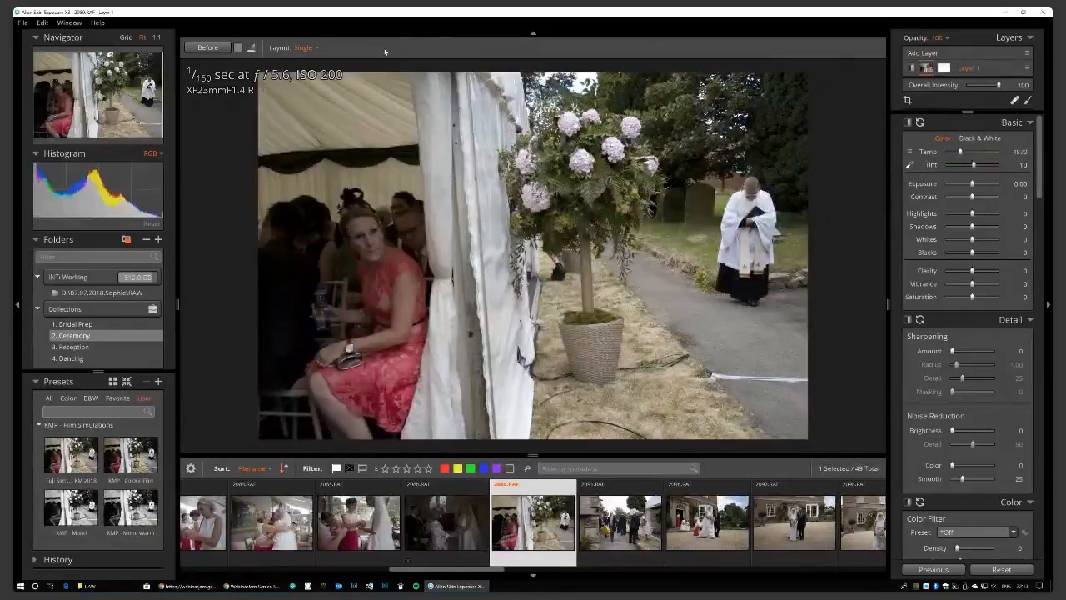
pyautogui.press('Right')
pyautogui.press('Right')
pyautogui.press('Right')
pyautogui.press('Right')
pyautogui.press('Right')
pyautogui.press('Right')
pyautogui.press('x')
pyautogui.press('Right')
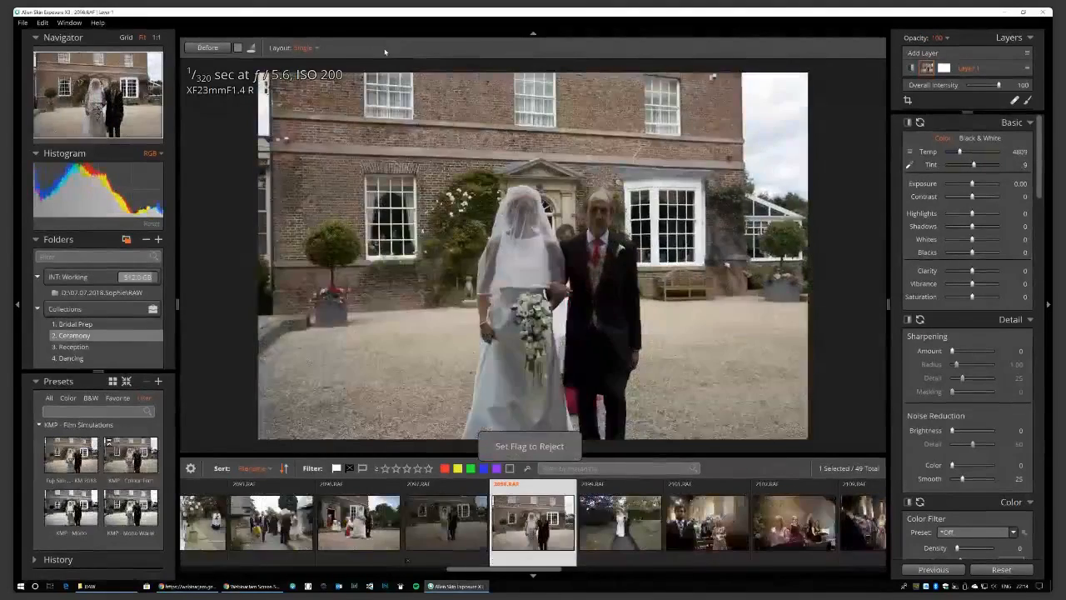
pyautogui.press('Right')
pyautogui.press('x')
pyautogui.press('Right')
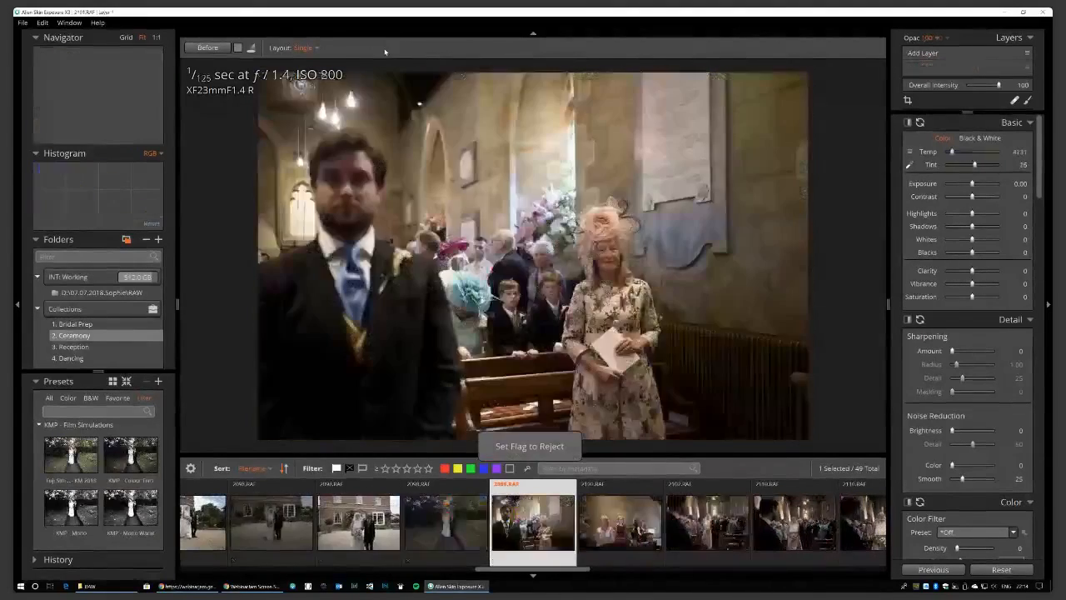
pyautogui.press('x')
pyautogui.press('Right')
pyautogui.press('Right')
pyautogui.press('Left')
pyautogui.press('Right')
pyautogui.press('x')
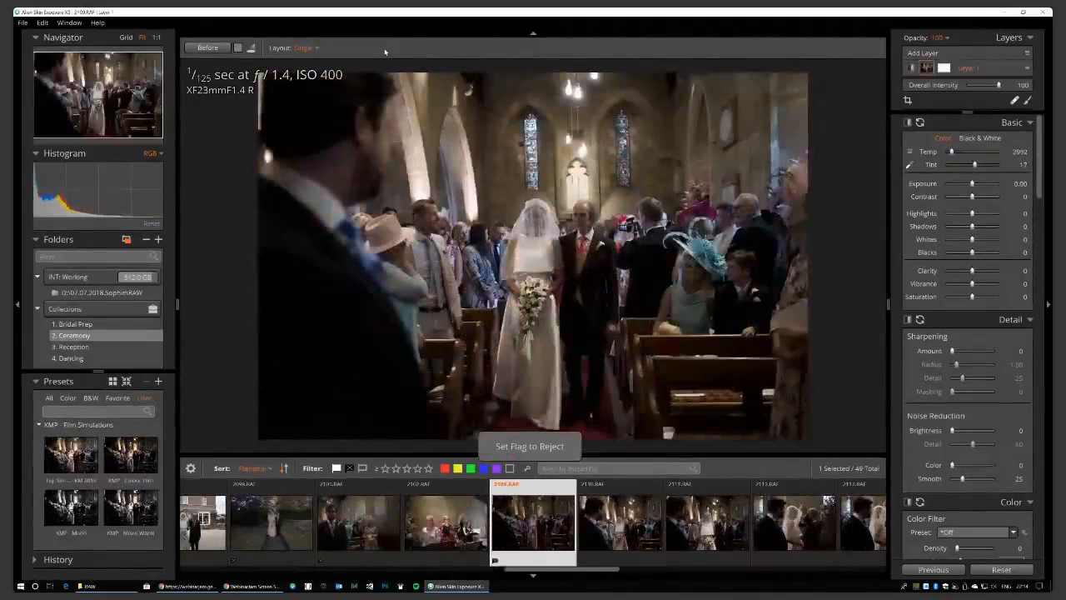
pyautogui.press('Right')
pyautogui.press('Right')
pyautogui.press('Right')
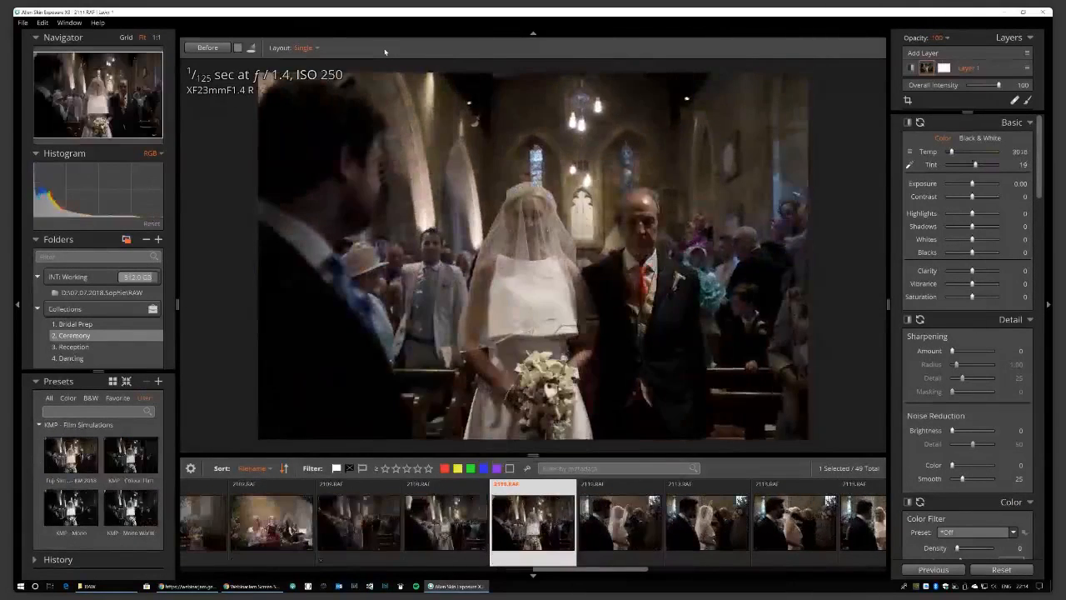
# Reject further ceremony shots, including the priest signing and dark veil photos.
pyautogui.press('Right')
pyautogui.press('x')
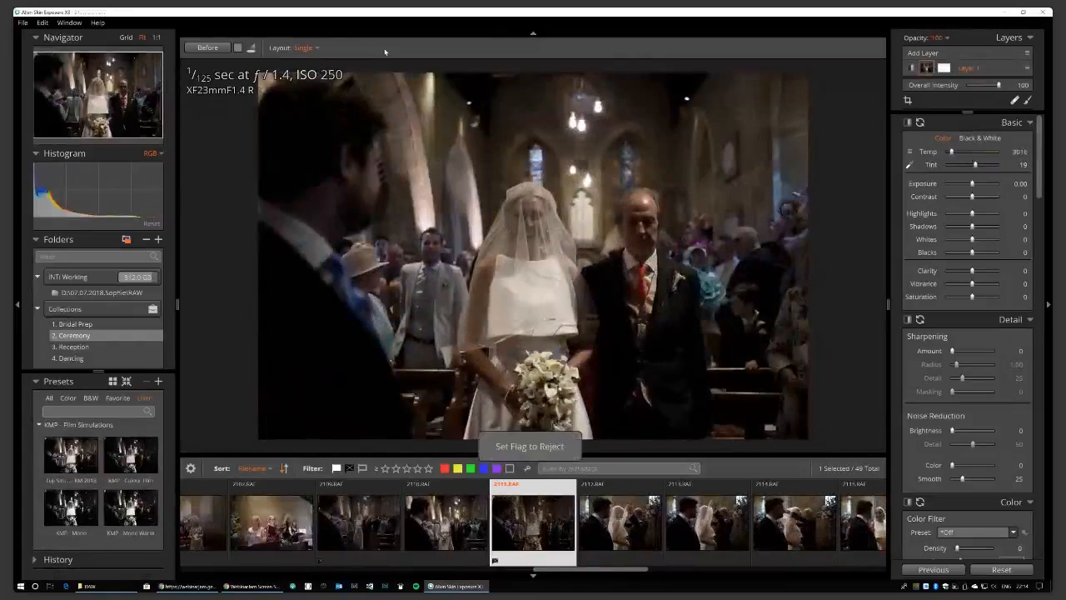
pyautogui.press('Right')
pyautogui.press('Right')
pyautogui.press('x')
pyautogui.press('Right')
pyautogui.press('Right')
pyautogui.press('x')
pyautogui.press('Right')
pyautogui.press('Right')
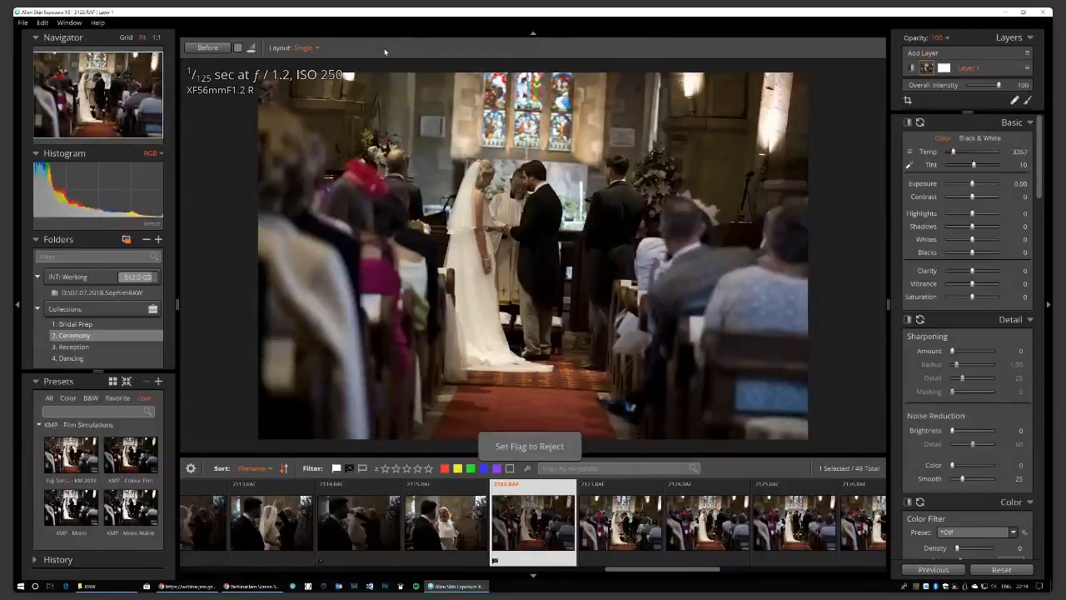
pyautogui.press('Right')
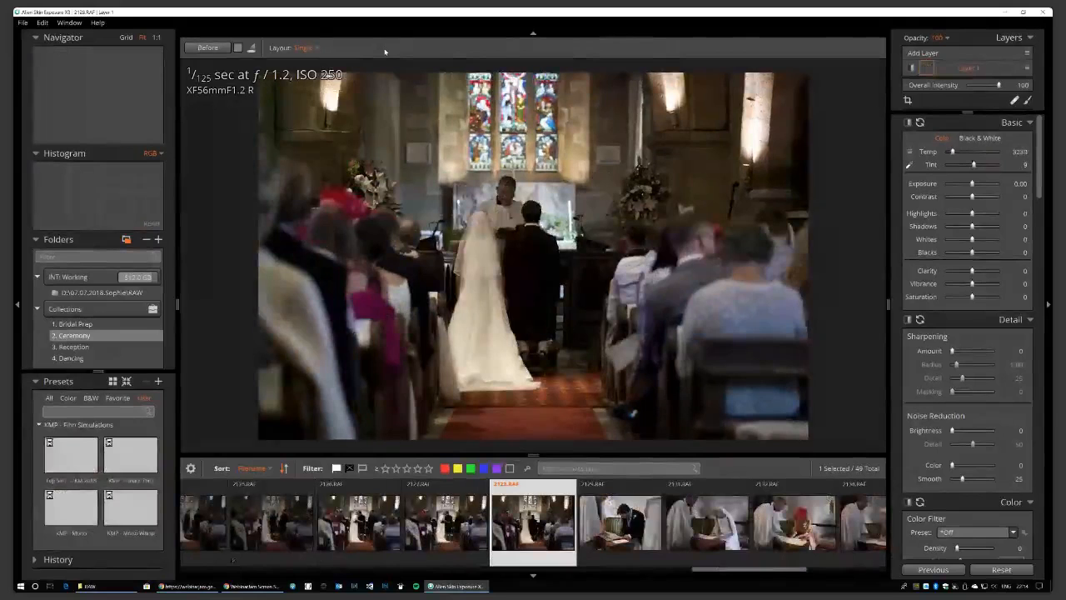
pyautogui.press('Right')
pyautogui.press('Right')
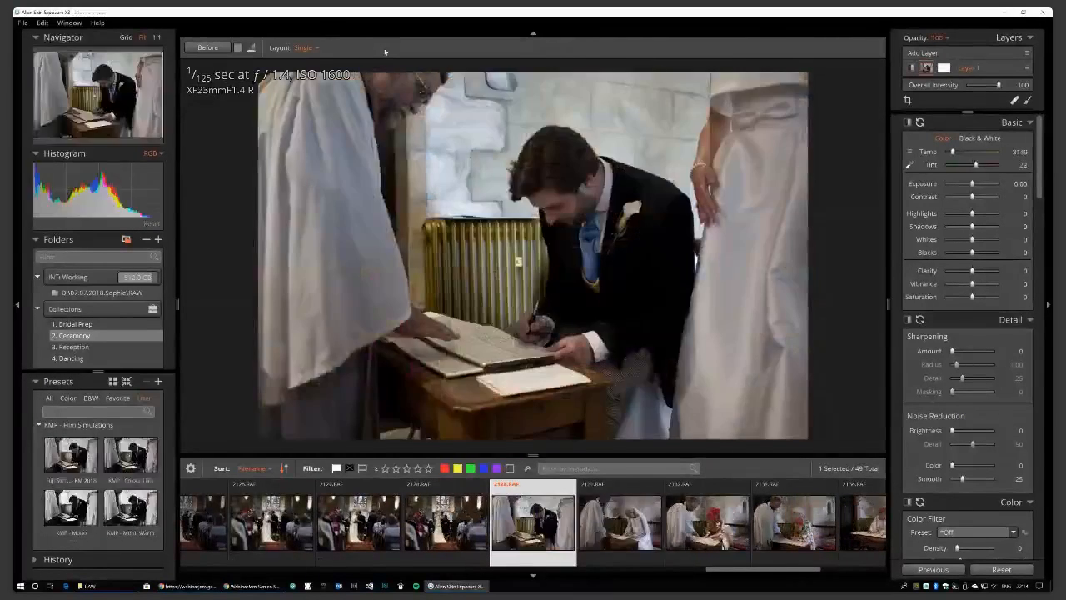
pyautogui.press('Right')
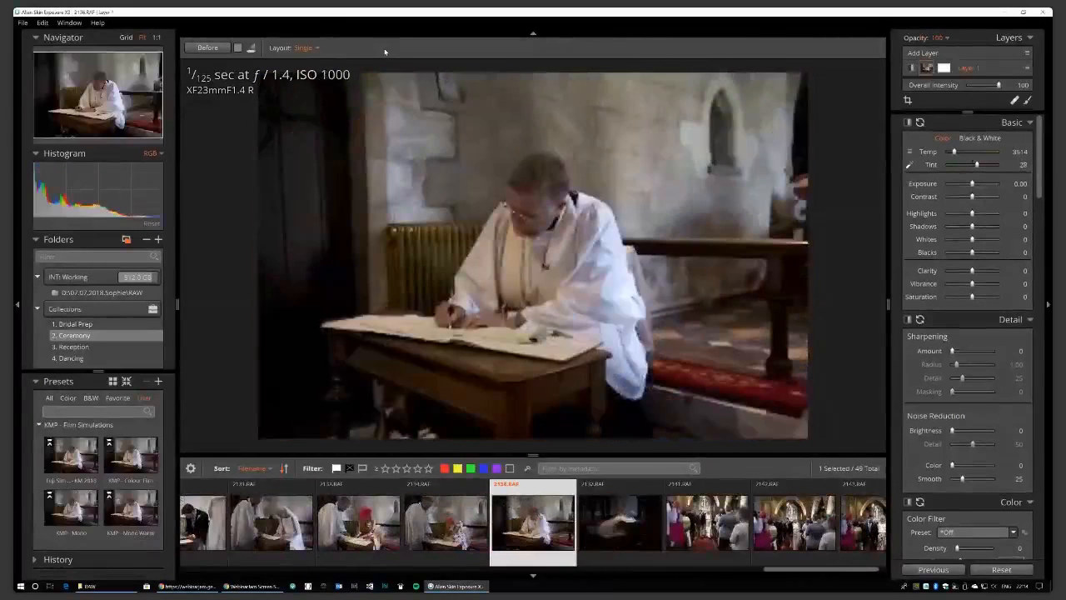
pyautogui.press('x')
pyautogui.press('Right')
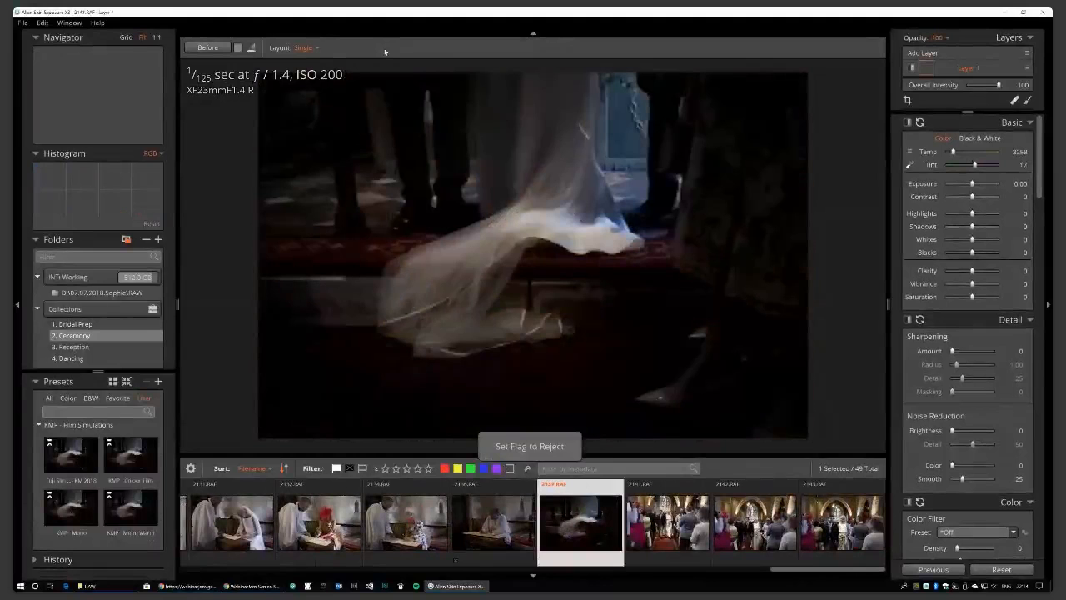
pyautogui.press('x')
pyautogui.press('Right')
pyautogui.press('Right')
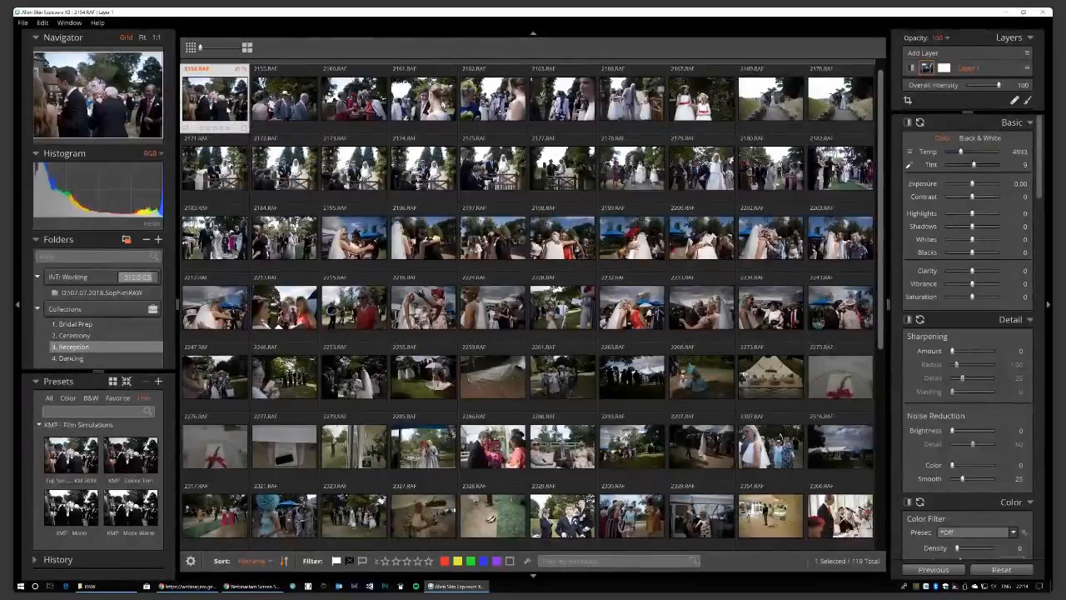
# Reject unwanted Reception photos from 2154.RAF through 2317 in the grid.
pyautogui.press('x')
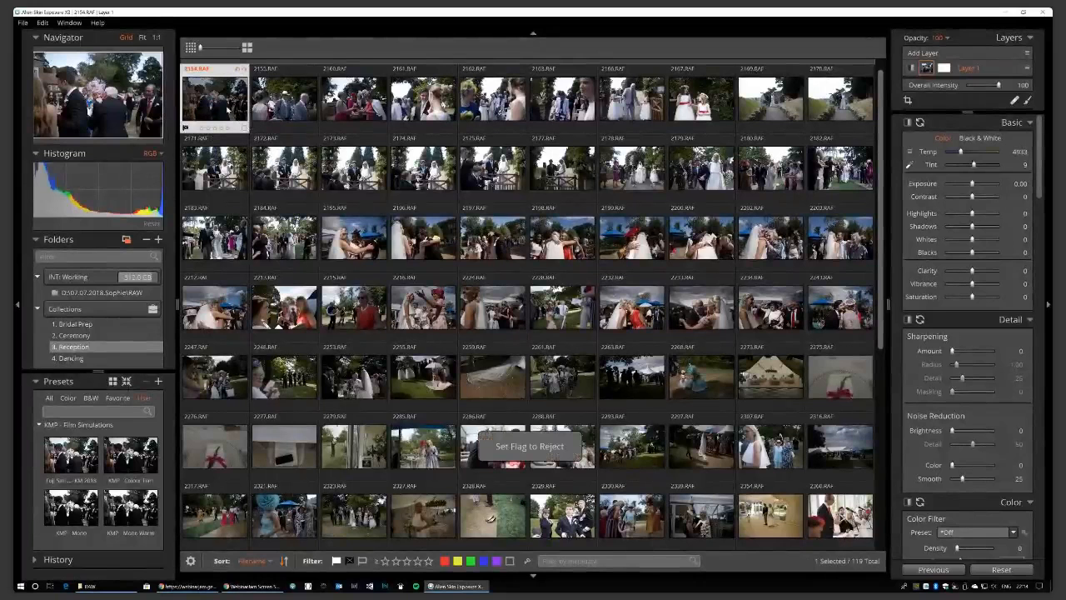
pyautogui.press('Right')
pyautogui.press('Right')
pyautogui.press('Right')
pyautogui.press('Right')
pyautogui.press('Right')
pyautogui.press('Right')
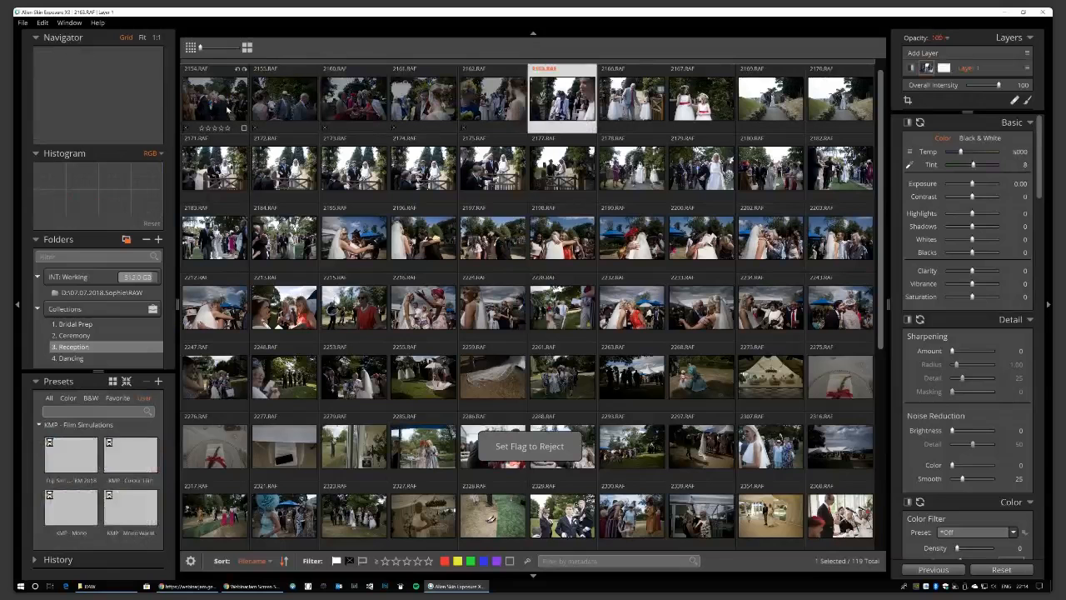
pyautogui.press('x')
pyautogui.press('Right')
pyautogui.press('x')
pyautogui.press('Right')
pyautogui.press('x')
pyautogui.press('Right')
pyautogui.press('x')
pyautogui.press('Right')
pyautogui.press('x')
pyautogui.press('Right')
pyautogui.press('x')
pyautogui.press('Right')
pyautogui.press('x')
pyautogui.press('Right')
pyautogui.press('x')
pyautogui.press('Right')
pyautogui.press('Right')
pyautogui.press('x')
pyautogui.press('Right')
pyautogui.press('x')
pyautogui.press('Right')
pyautogui.press('x')
pyautogui.press('Right')
pyautogui.press('x')
pyautogui.press('Right')
pyautogui.press('x')
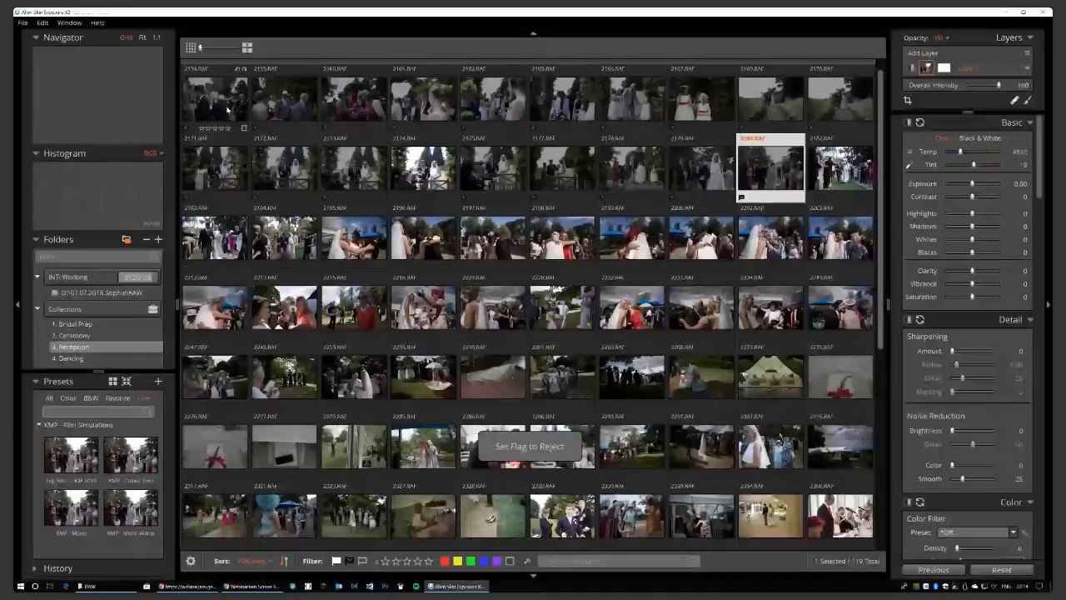
pyautogui.press('Right')
pyautogui.press('x')
pyautogui.press('Right')
pyautogui.press('x')
pyautogui.press('Right')
pyautogui.press('x')
pyautogui.press('Right')
pyautogui.press('x')
pyautogui.press('Right')
pyautogui.press('x')
pyautogui.press('Right')
pyautogui.press('Right')
pyautogui.press('Right')
pyautogui.press('Right')
pyautogui.press('Right')
pyautogui.press('Right')
pyautogui.press('Right')
pyautogui.press('Right')
pyautogui.press('Right')
pyautogui.press('Right')
pyautogui.press('Right')
pyautogui.press('Right')
pyautogui.press('Right')
pyautogui.press('Right')
pyautogui.press('Right')
pyautogui.press('Right')
pyautogui.press('x')
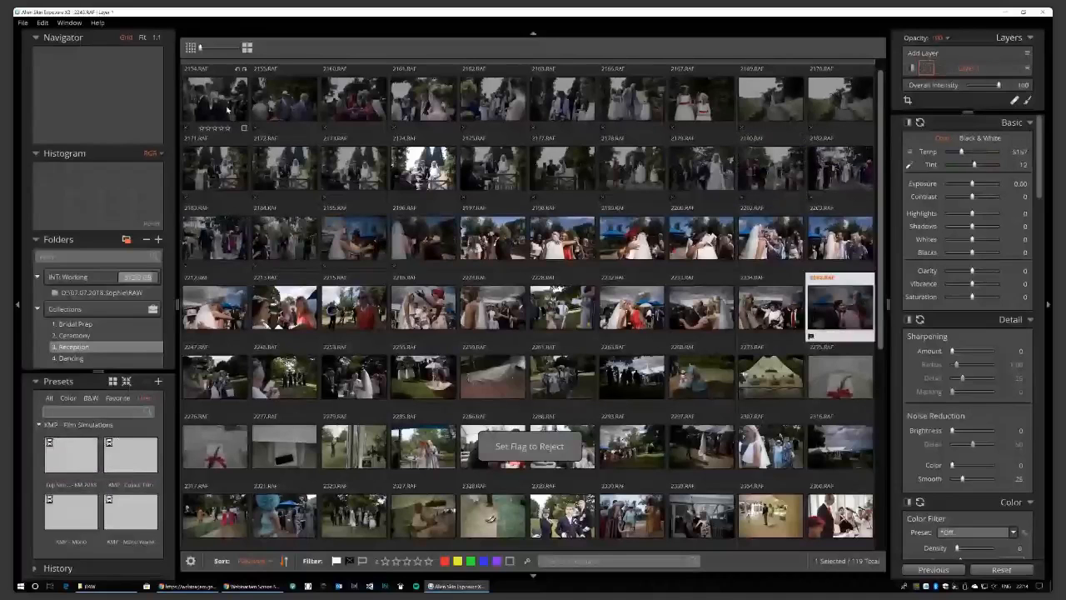
pyautogui.press('Right')
pyautogui.press('Right')
pyautogui.press('Right')
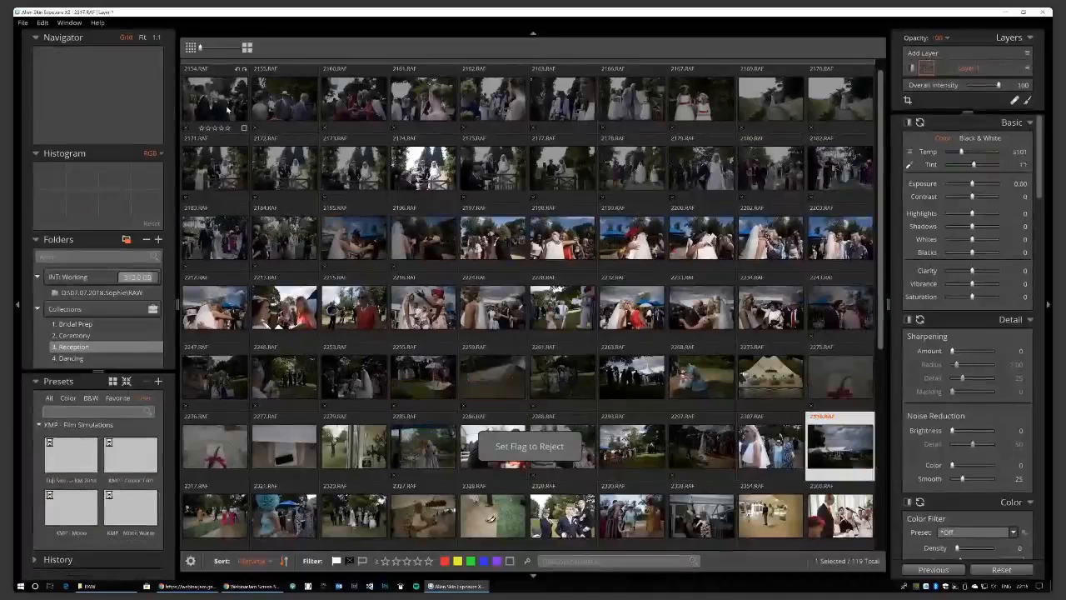
pyautogui.press('x')
pyautogui.press('Right')
pyautogui.press('Right')
pyautogui.press('Right')
pyautogui.press('Right')
# Review the later Reception photos from 2327 through to the last ones.
pyautogui.press('Left')
pyautogui.press('Right')
pyautogui.press('Right')
pyautogui.press('Right')
pyautogui.press('Right')
pyautogui.press('Right')
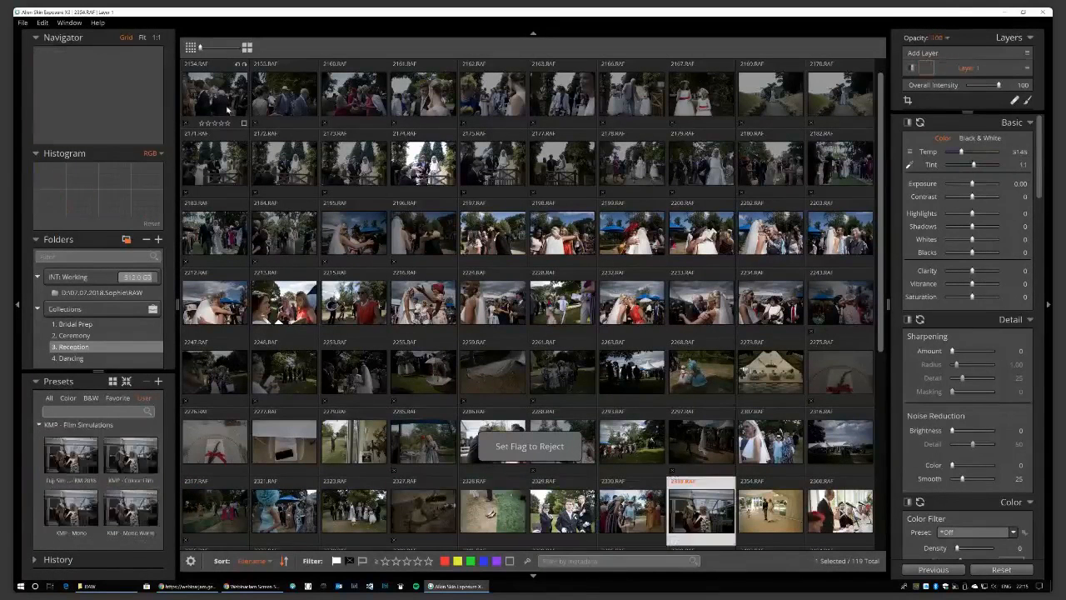
pyautogui.press('Right')
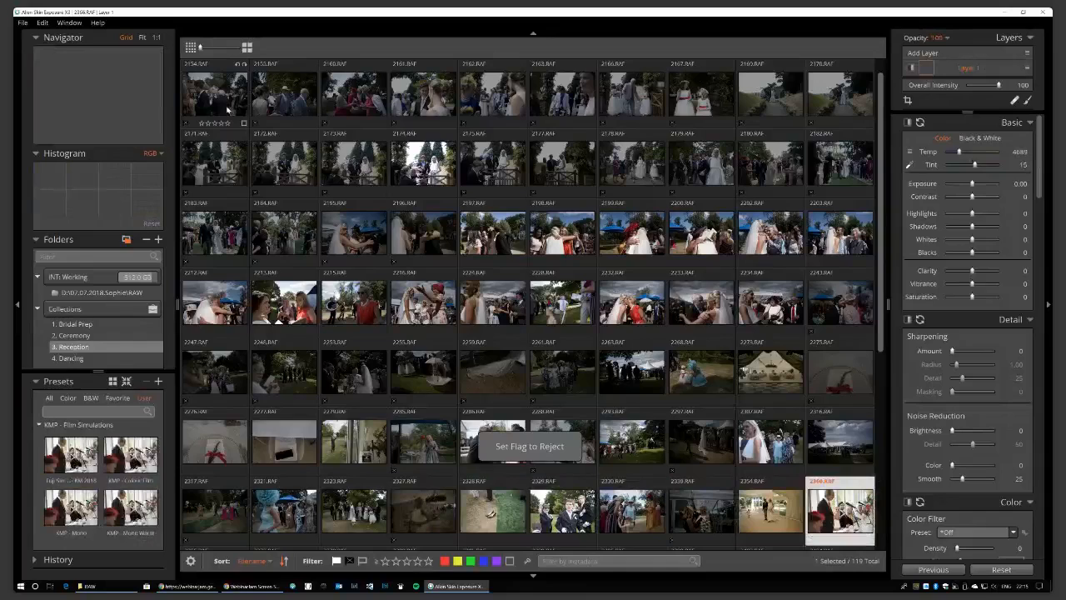
pyautogui.press('Right')
pyautogui.press('Right')
pyautogui.press('Right')
pyautogui.press('Right')
pyautogui.press('Right')
pyautogui.press('Right')
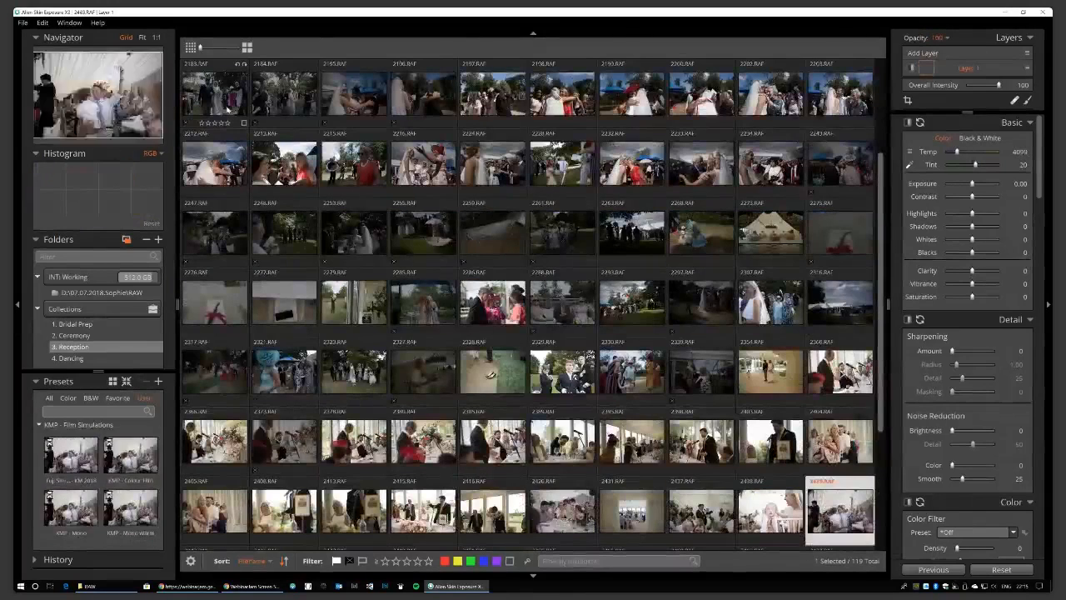
pyautogui.press('Right')
pyautogui.press('Left')
pyautogui.press('Right')
pyautogui.press('Right')
pyautogui.press('Right')
pyautogui.press('Right')
pyautogui.press('Right')
pyautogui.press('Right')
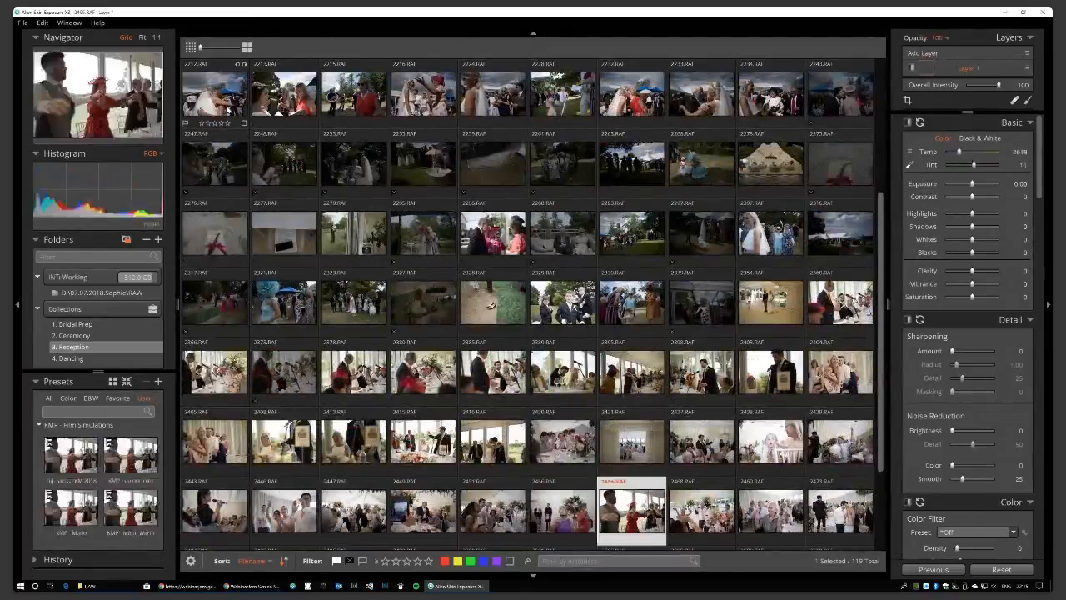
pyautogui.press('Left')
pyautogui.press('Left')
pyautogui.press('Right')
pyautogui.press('Right')
pyautogui.press('Right')
pyautogui.press('Right')
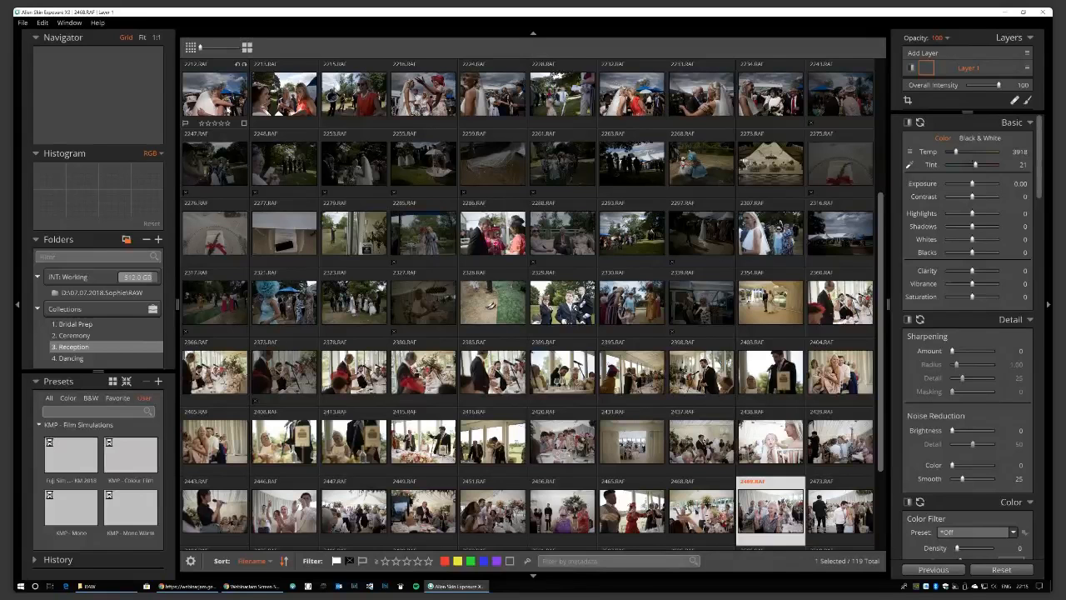
pyautogui.press('Right')
pyautogui.press('Right')
pyautogui.press('Right')
pyautogui.press('Right')
pyautogui.press('Right')
pyautogui.press('Right')
pyautogui.press('Right')
pyautogui.press('Right')
pyautogui.press('Right')
pyautogui.press('Right')
pyautogui.press('Right')
pyautogui.press('Right')
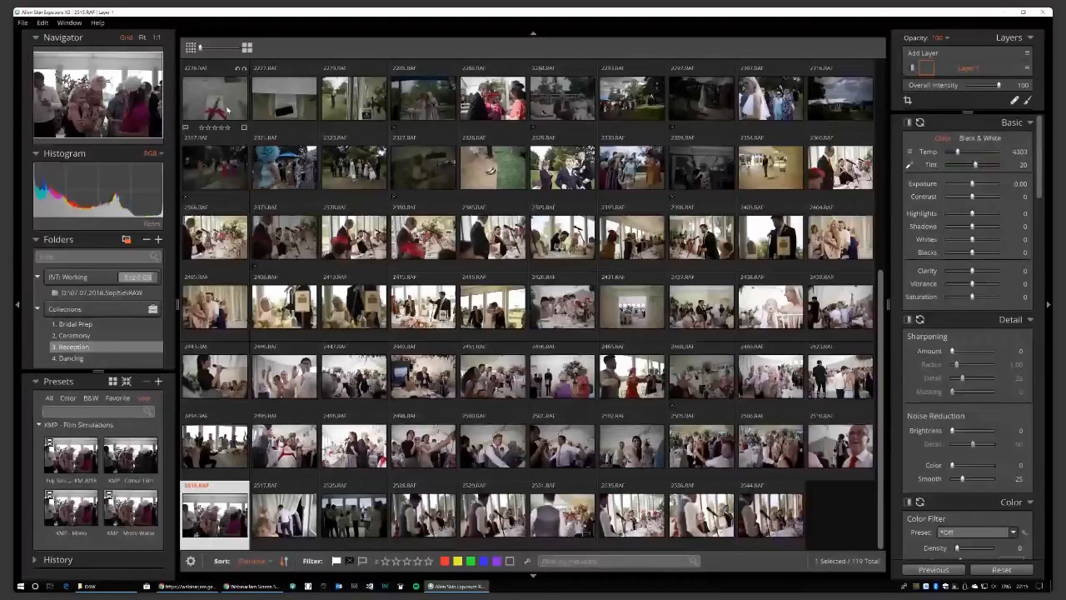
# Browse the Dancing collection, then return to the 1. Bridal Prep collection.
pyautogui.click(70, 358)
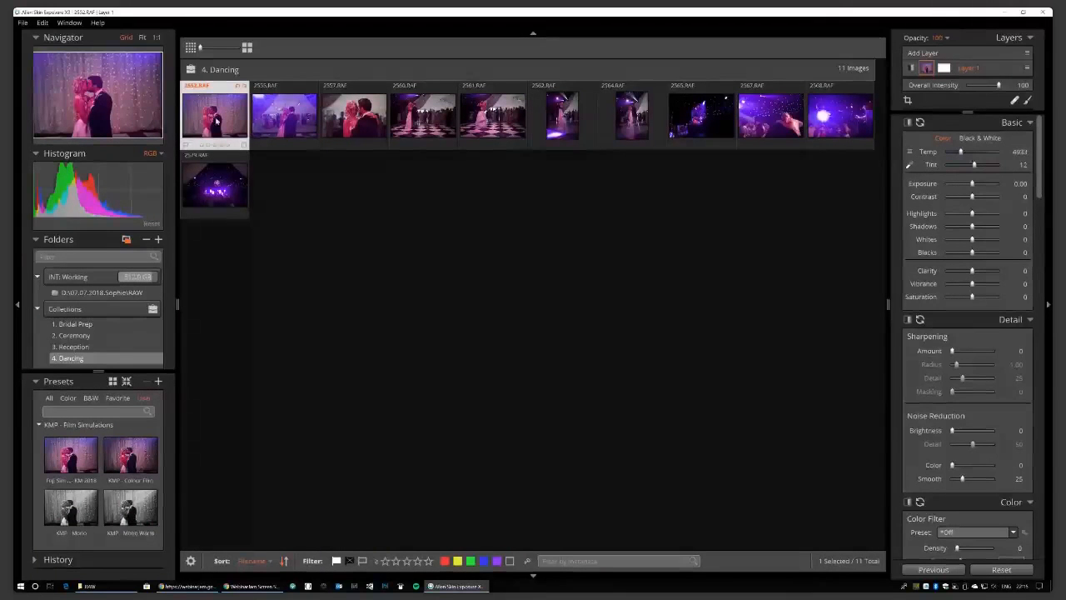
pyautogui.press('Right')
pyautogui.press('Right')
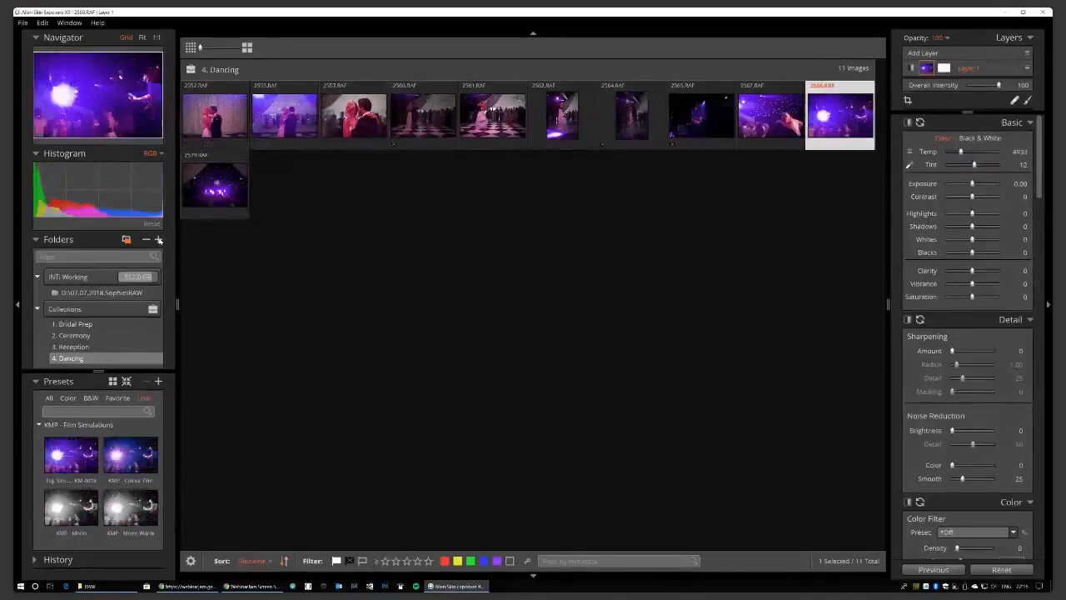
pyautogui.click(79, 326)
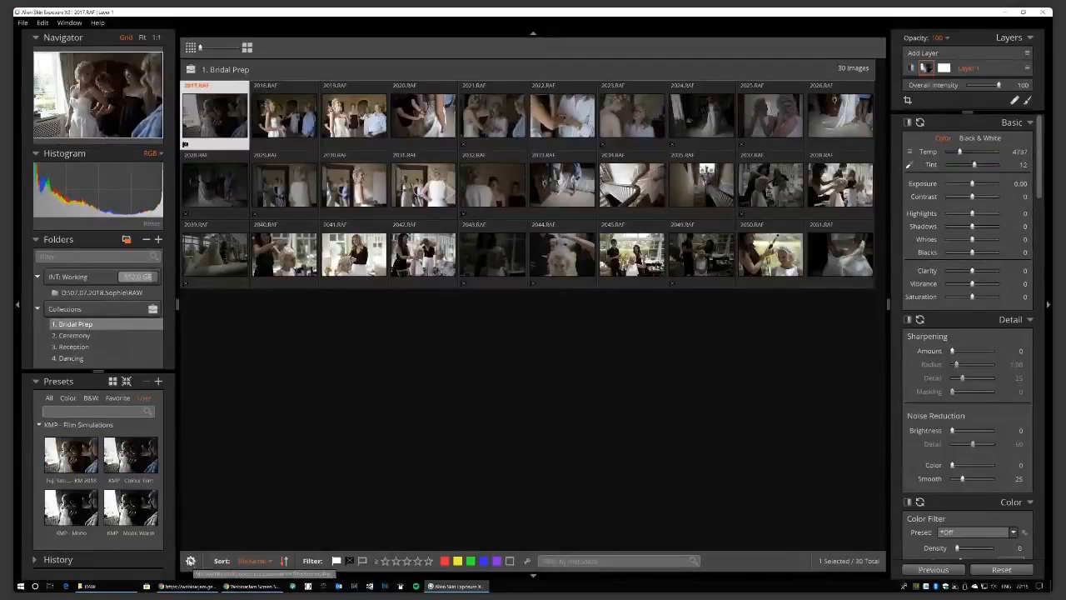
# Filter the Bridal Prep grid to hide rejected photos.
pyautogui.click(190, 561)
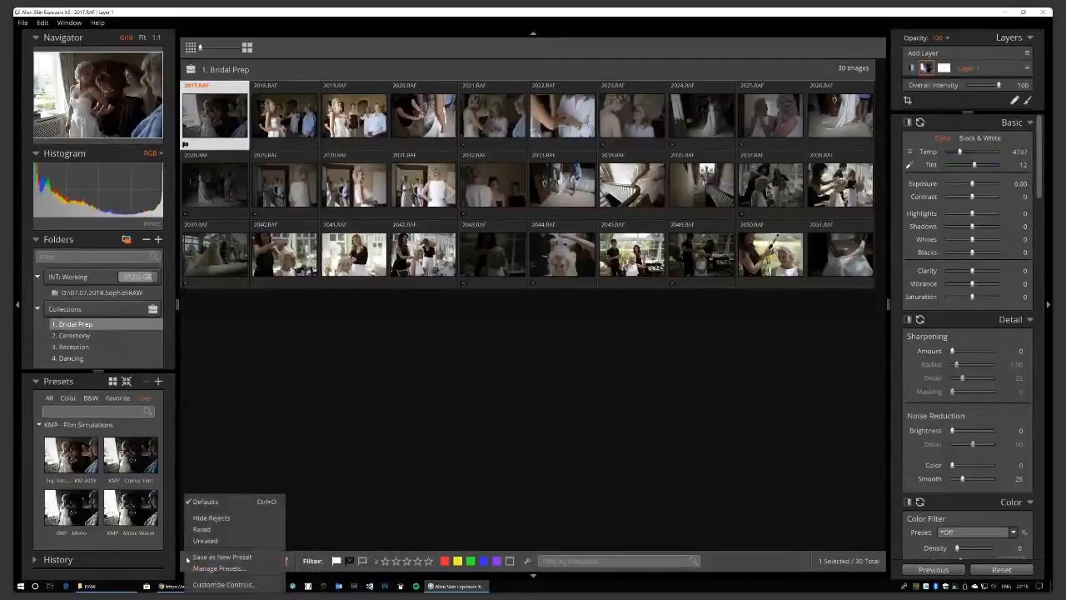
pyautogui.click(261, 457)
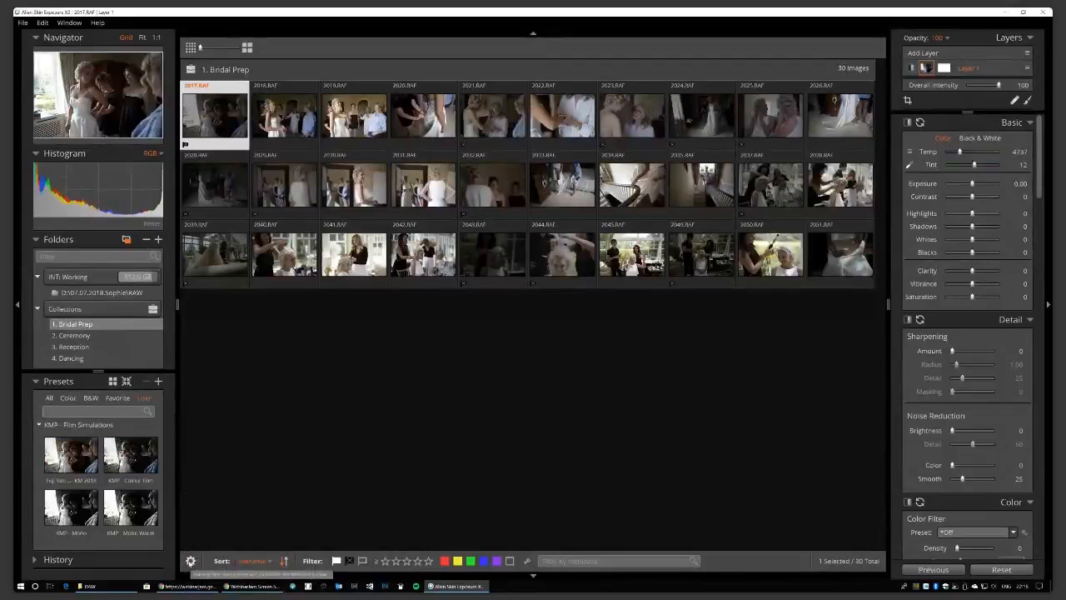
pyautogui.click(191, 562)
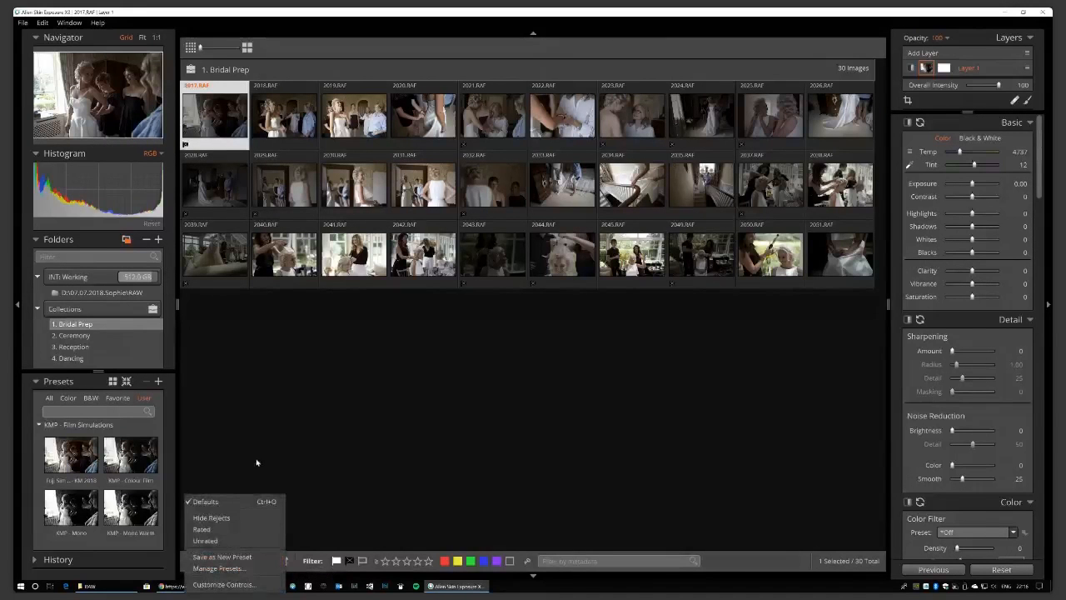
pyautogui.click(230, 519)
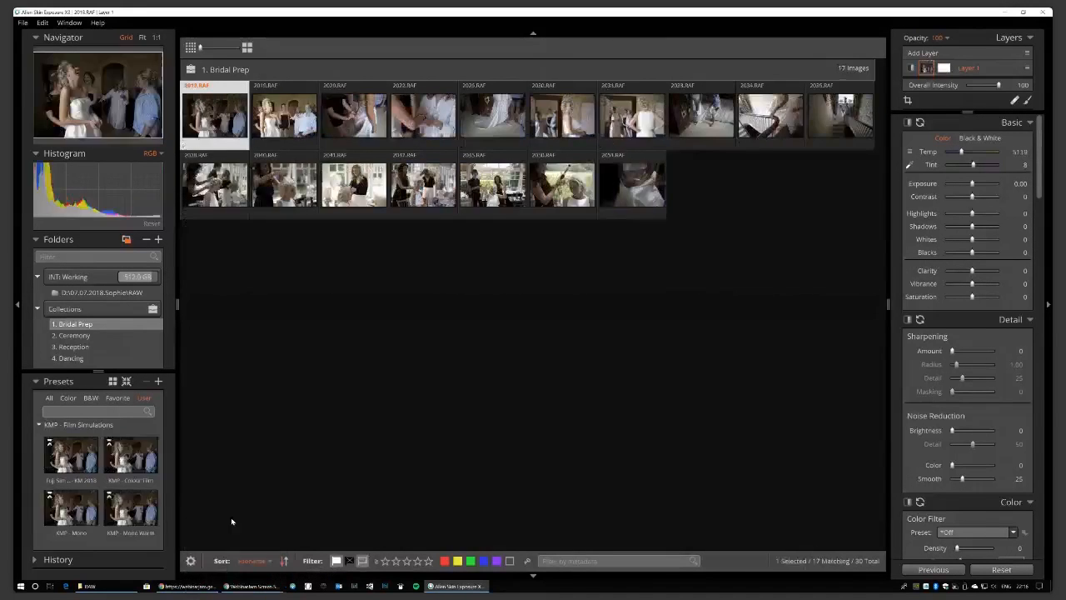
# Check the RAW folder and each collection, ending back on Bridal Prep.
pyautogui.click(99, 294)
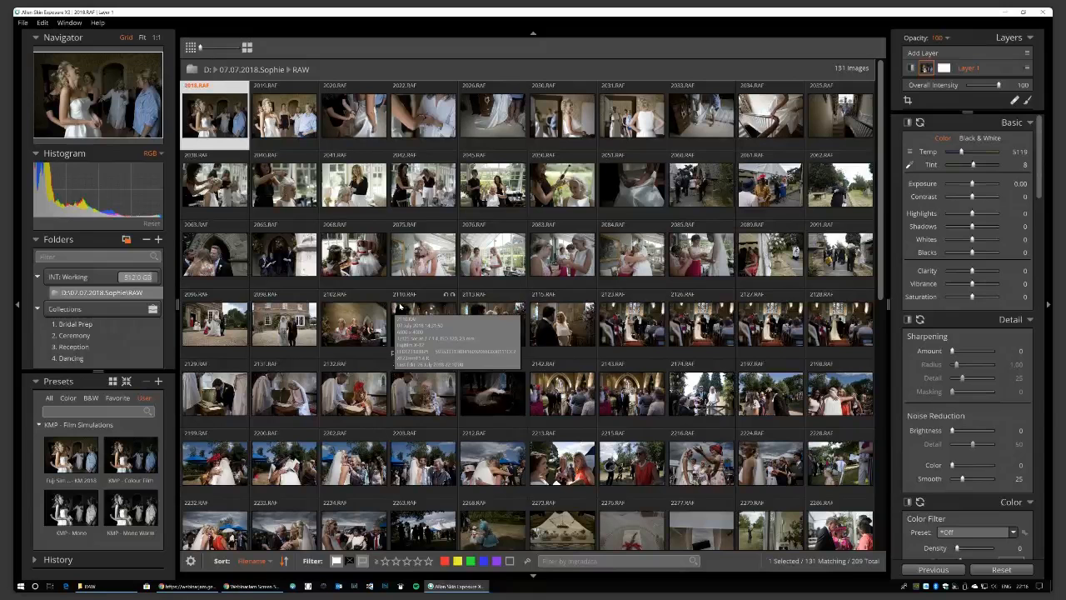
pyautogui.click(83, 324)
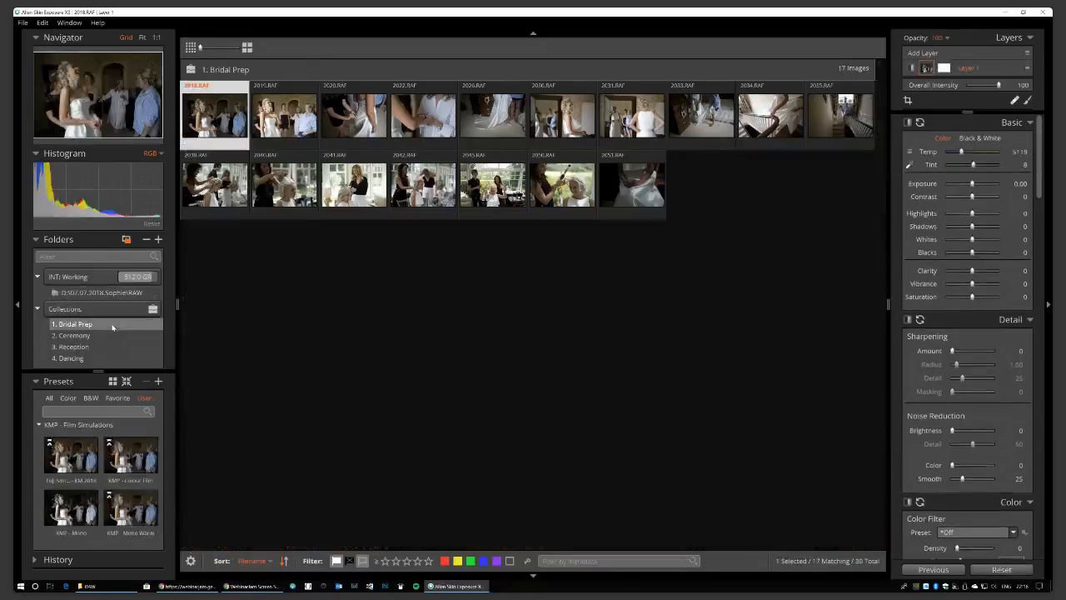
pyautogui.click(105, 335)
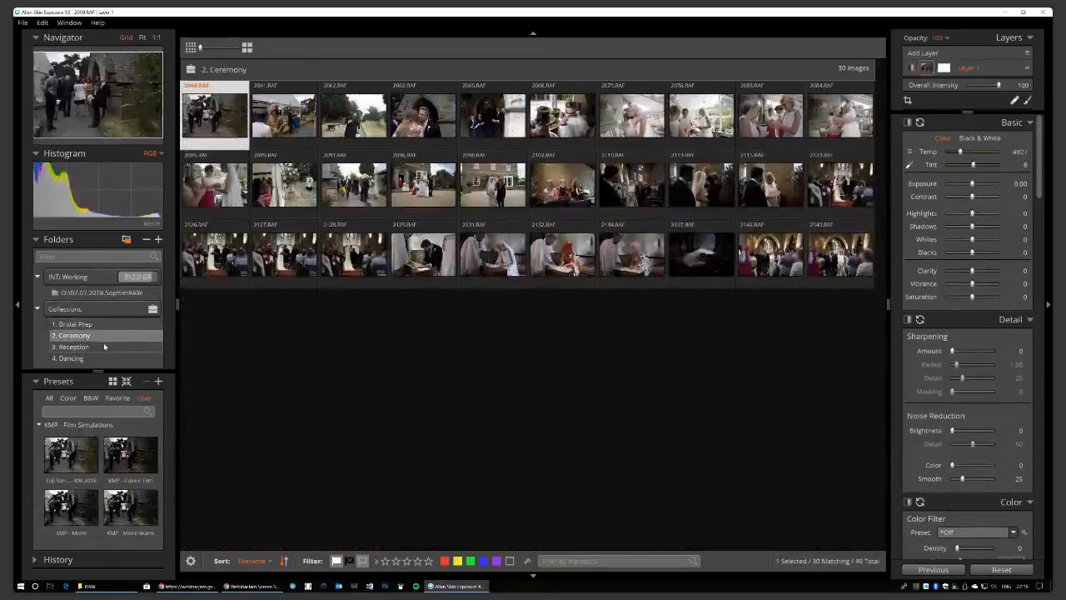
pyautogui.click(104, 347)
pyautogui.click(107, 358)
pyautogui.click(101, 324)
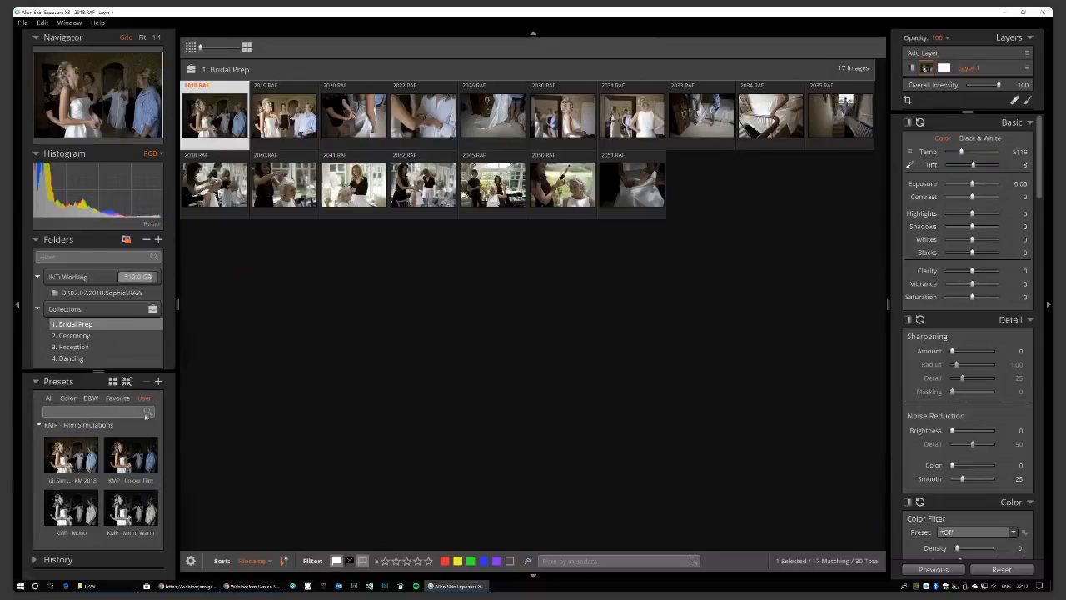
# List all built-in presets and browse the B&W Films and B&W Films - Low Contrast groups.
pyautogui.click(50, 399)
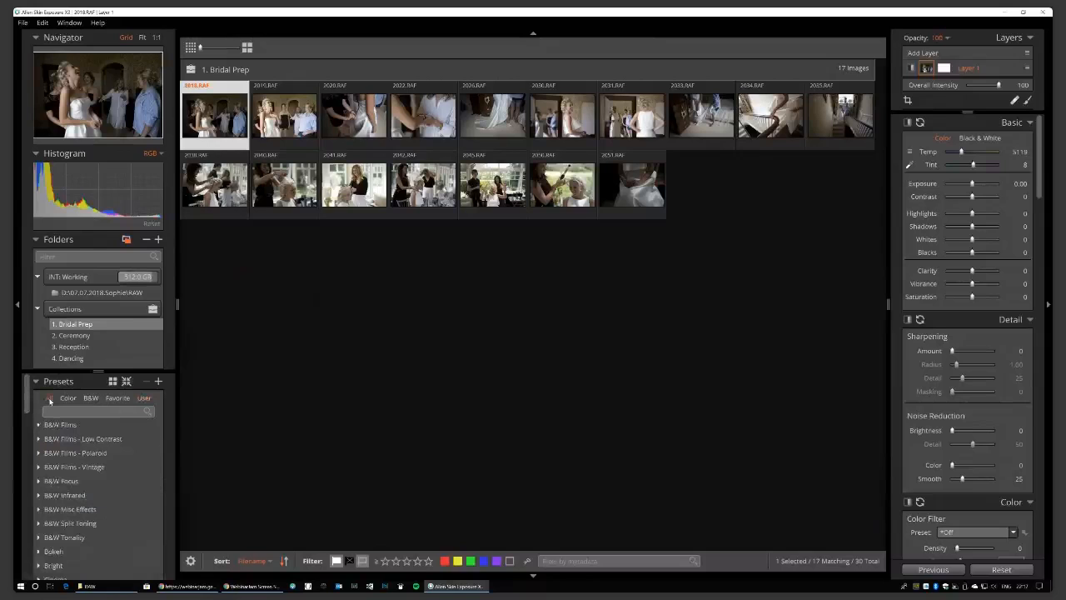
pyautogui.scroll(-1, 66, 475)
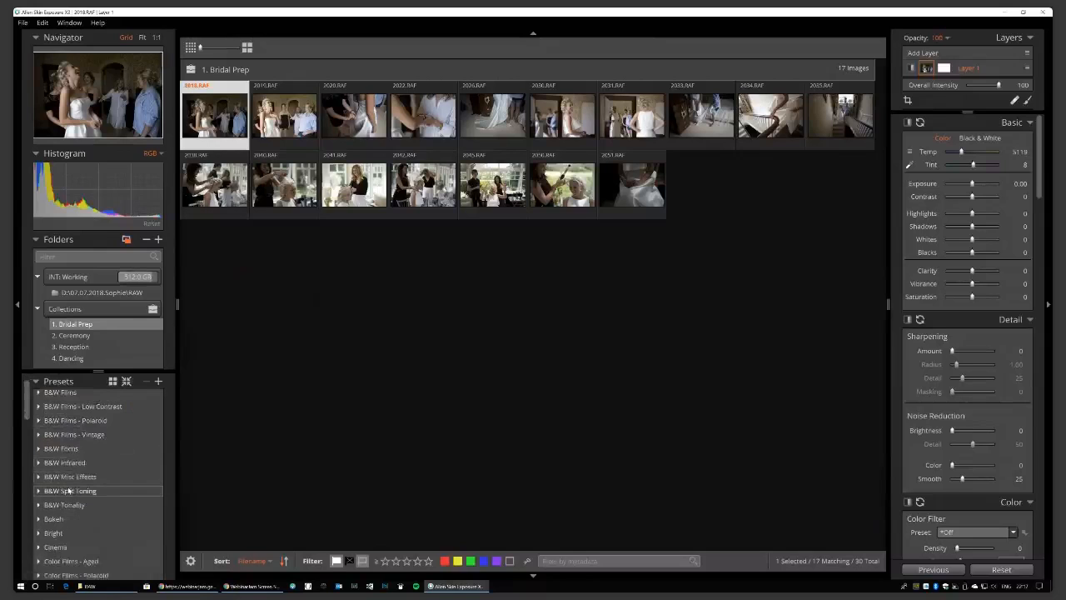
pyautogui.scroll(1, 66, 467)
pyautogui.click(38, 425)
pyautogui.click(38, 424)
pyautogui.click(37, 438)
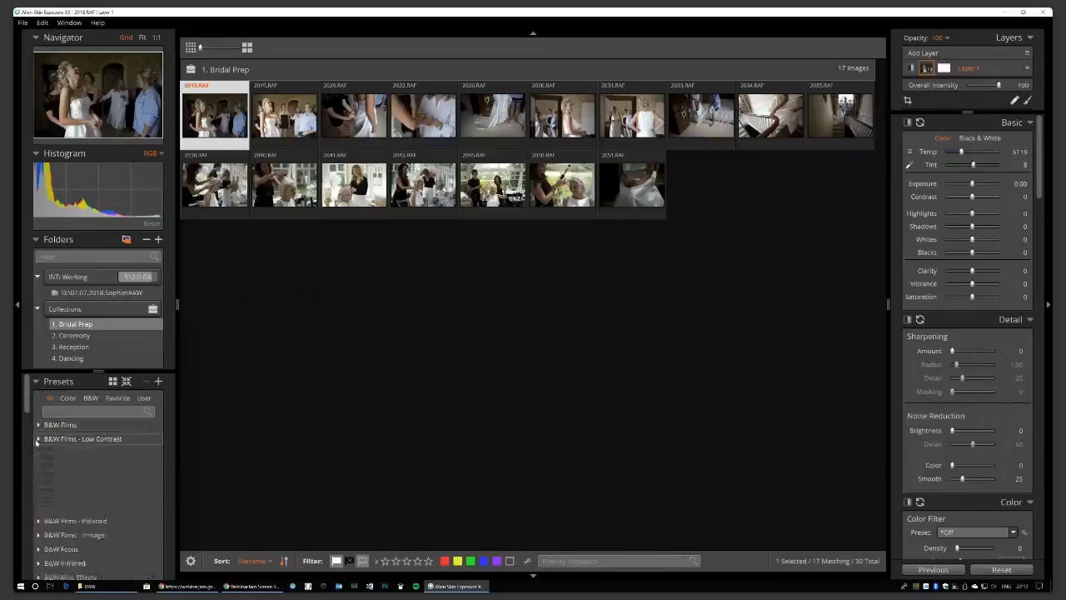
pyautogui.click(37, 440)
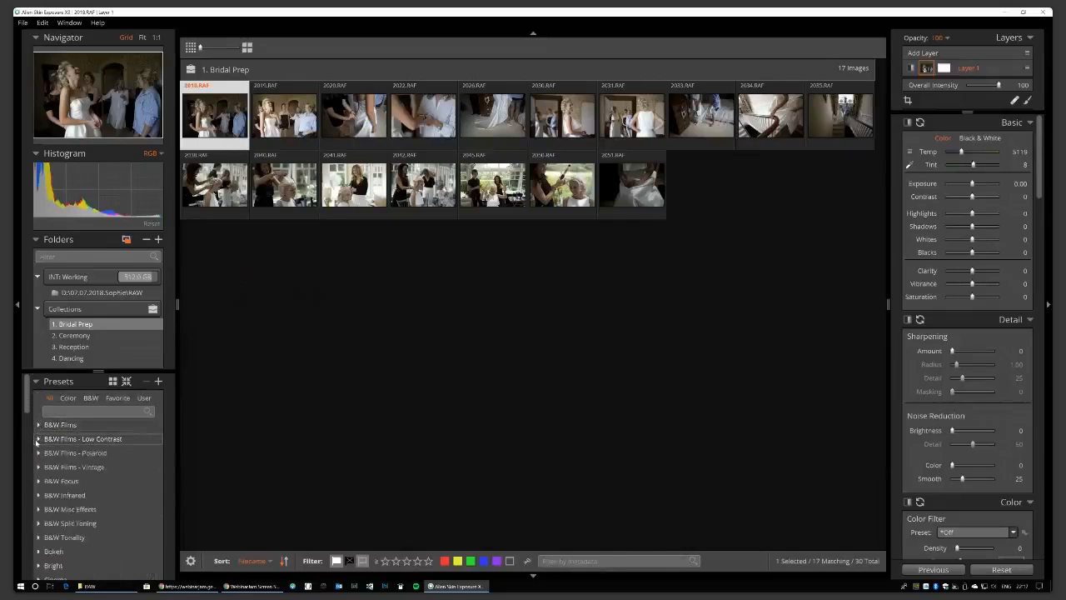
pyautogui.click(37, 440)
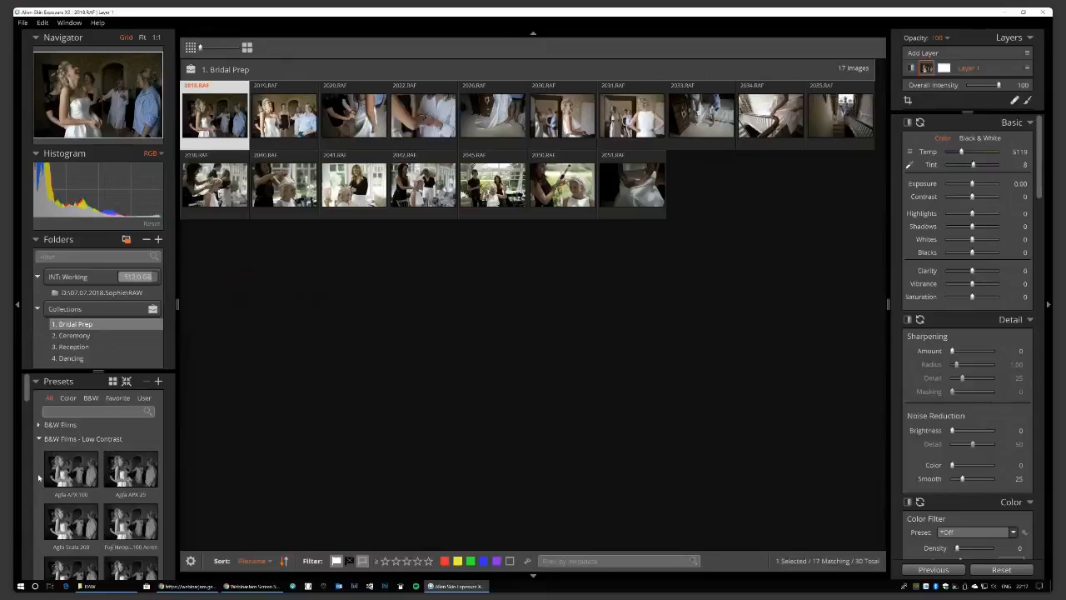
pyautogui.click(37, 440)
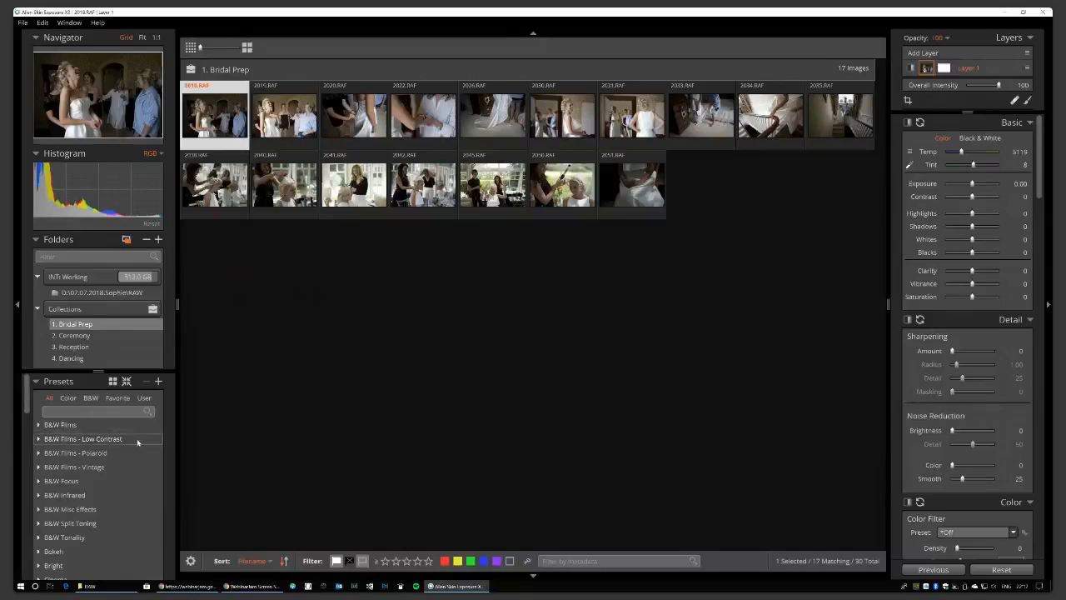
# Try the Fuji Sim Acros Std, Classic Chrome and Astia Soft presets, then undo to the unedited photo.
pyautogui.scroll(-3, 130, 454)
pyautogui.scroll(-5, 131, 454)
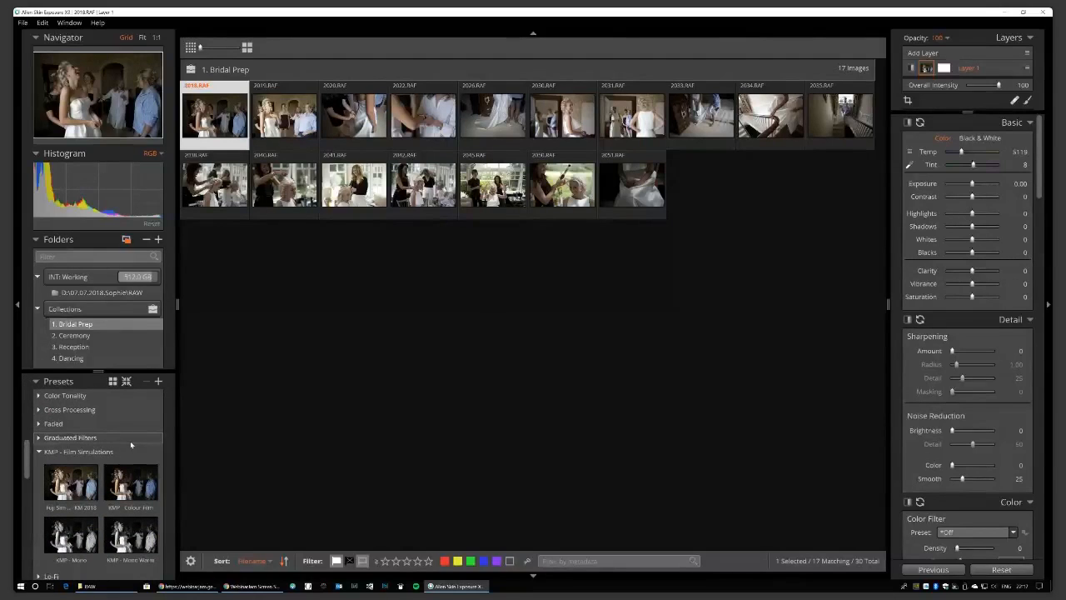
pyautogui.scroll(-3, 130, 441)
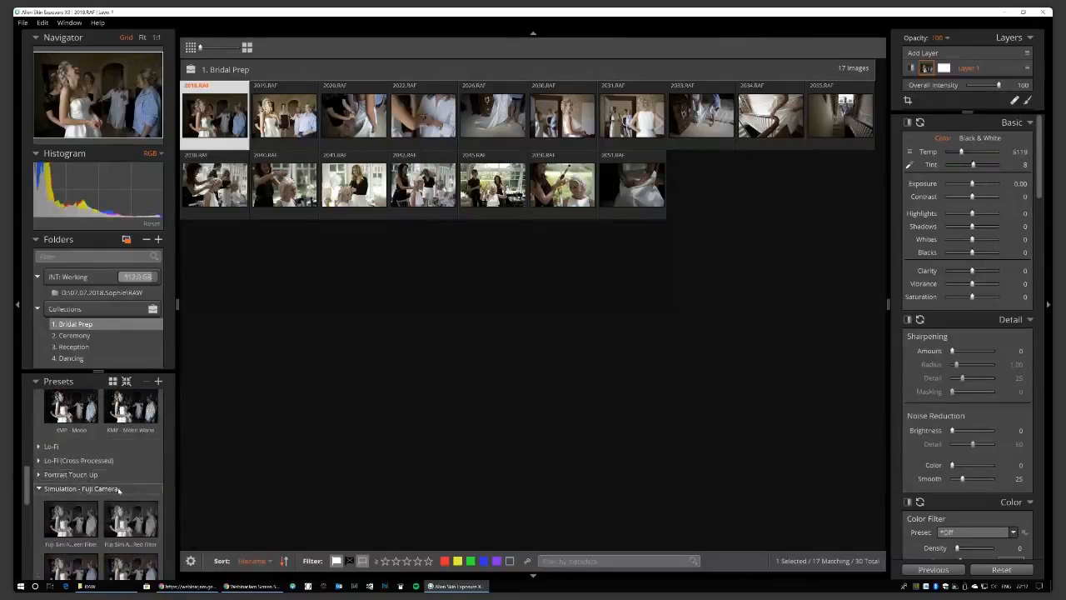
pyautogui.scroll(-1, 117, 491)
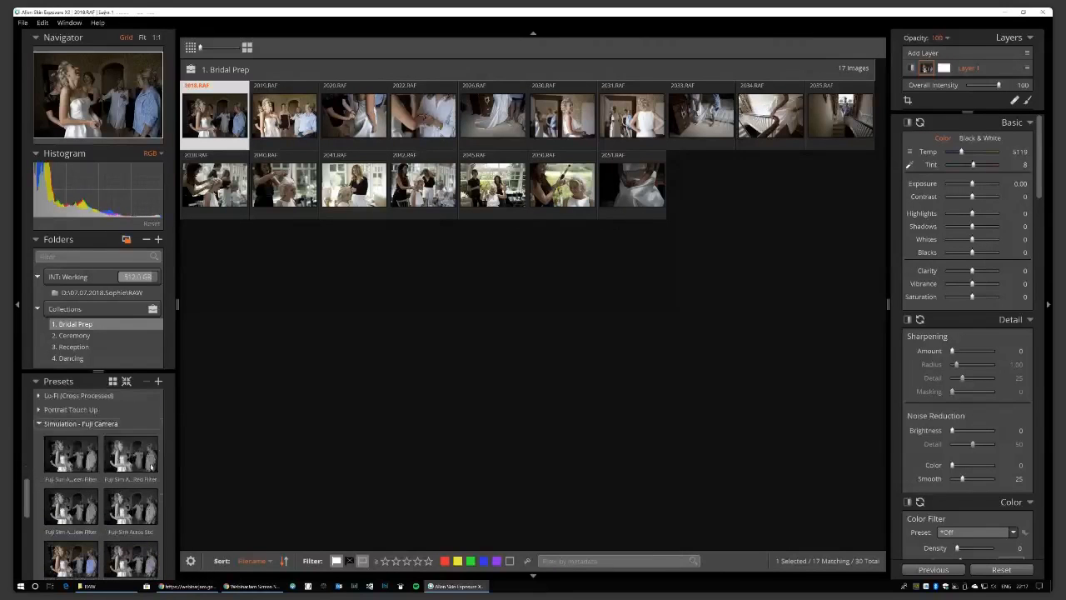
pyautogui.click(130, 510)
pyautogui.scroll(-2, 129, 516)
pyautogui.click(90, 516)
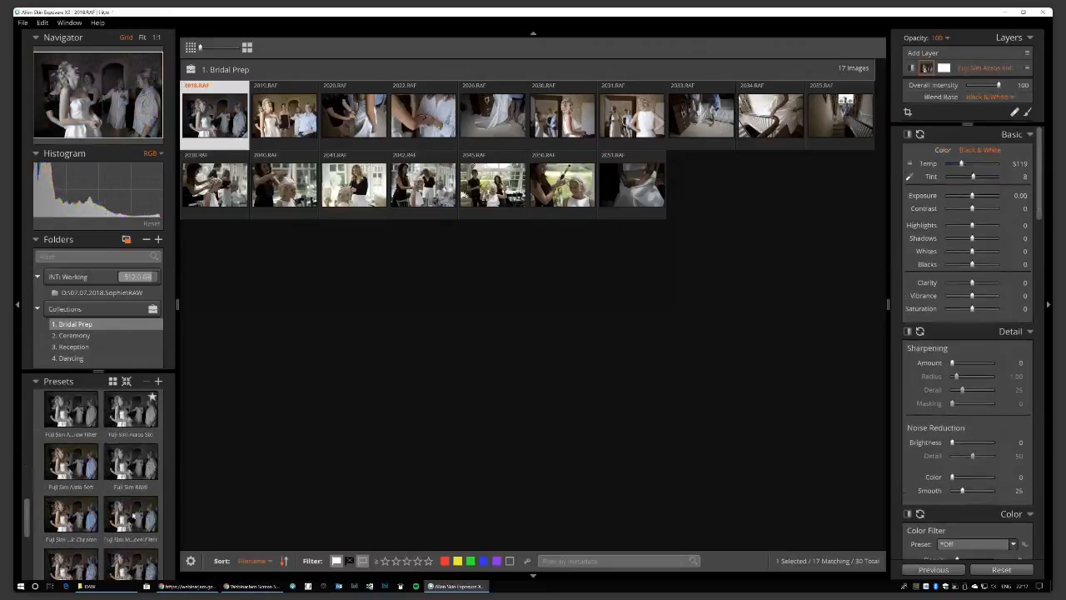
pyautogui.click(81, 466)
pyautogui.scroll(-1, 81, 469)
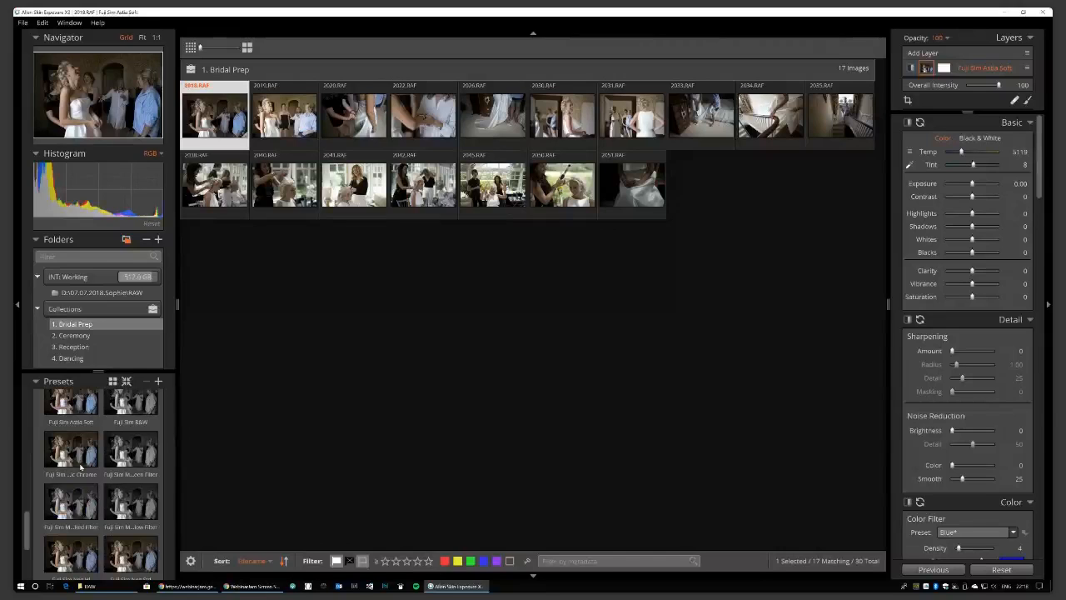
pyautogui.hotkey('ctrl', 'z')
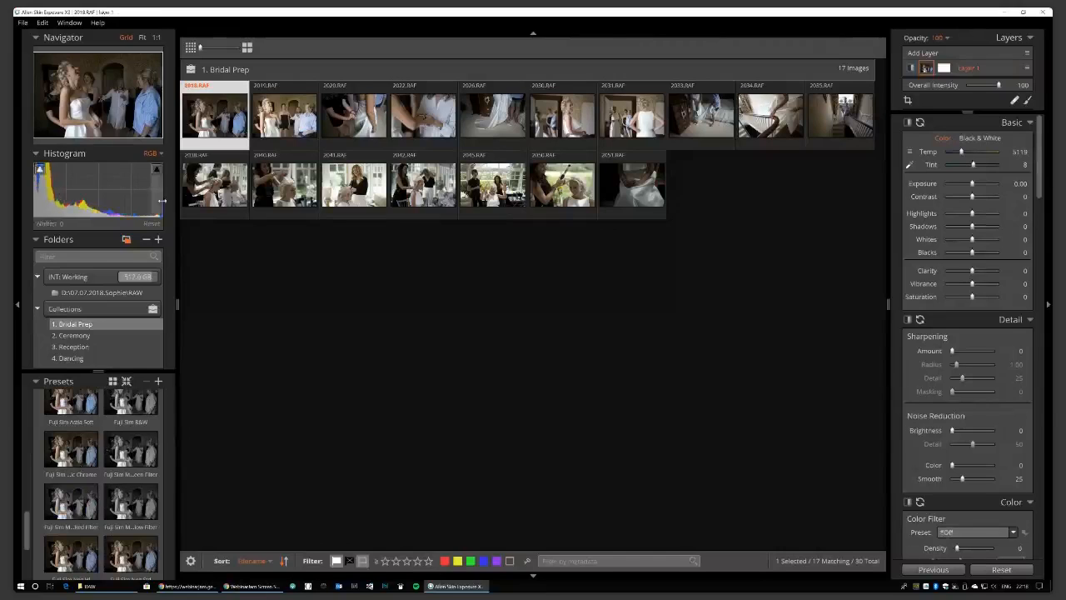
# Open 2018.RAF alone and try Fuji Sim Astia Soft, Sepia, Velvia Vivid and Mono + Red Filter.
pyautogui.doubleClick(226, 122)
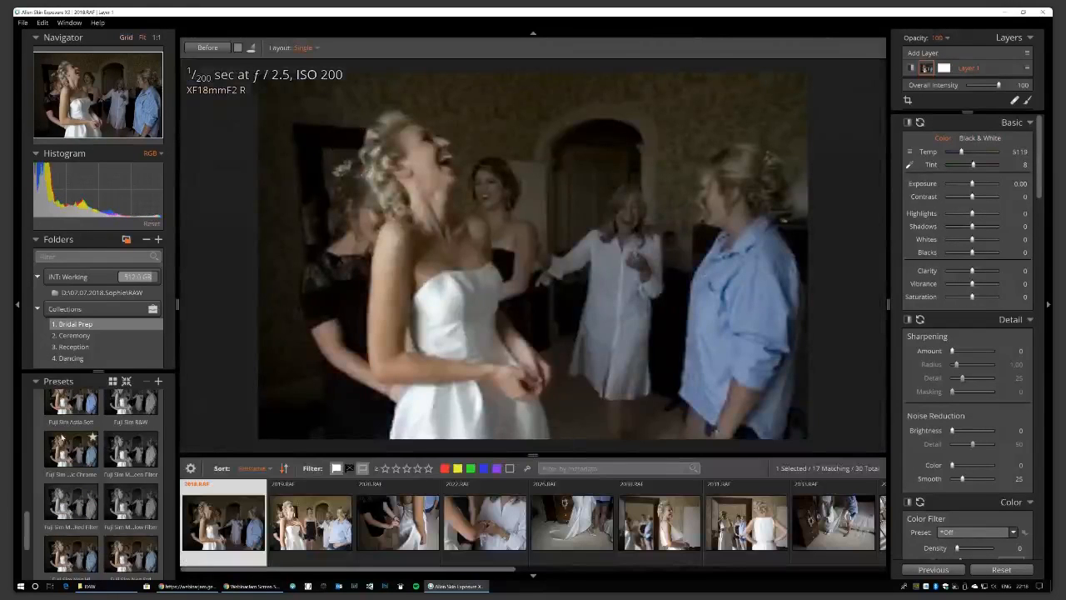
pyautogui.scroll(1, 61, 438)
pyautogui.click(85, 434)
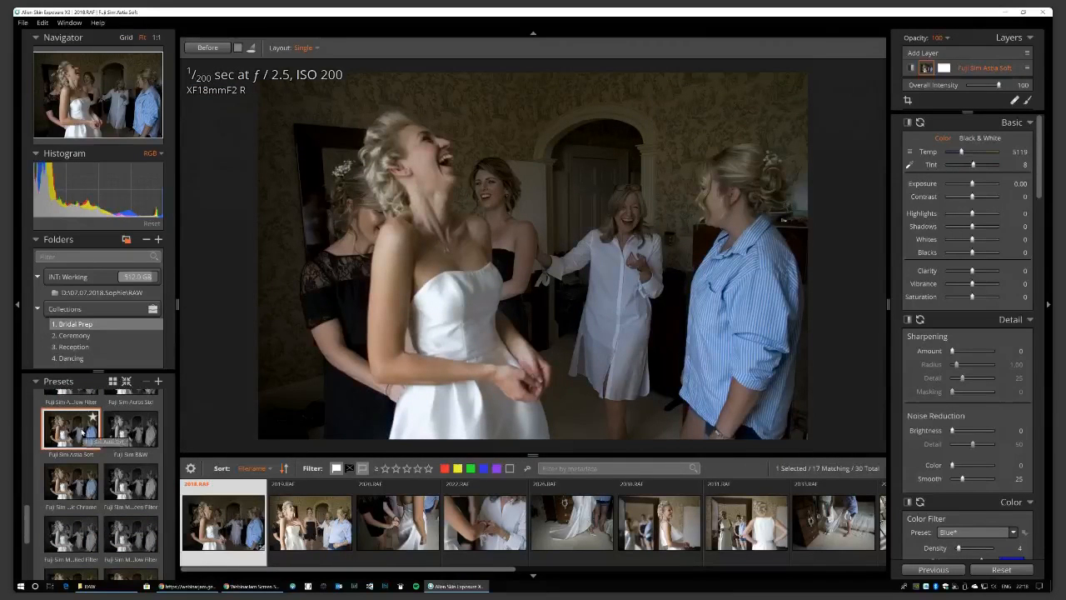
pyautogui.click(74, 539)
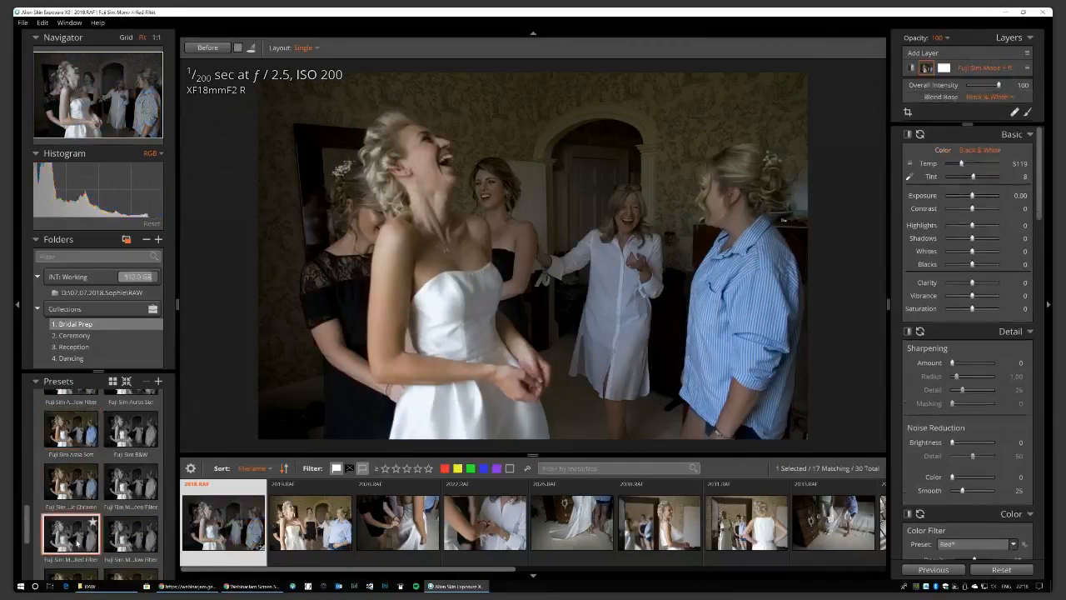
pyautogui.scroll(-2, 75, 533)
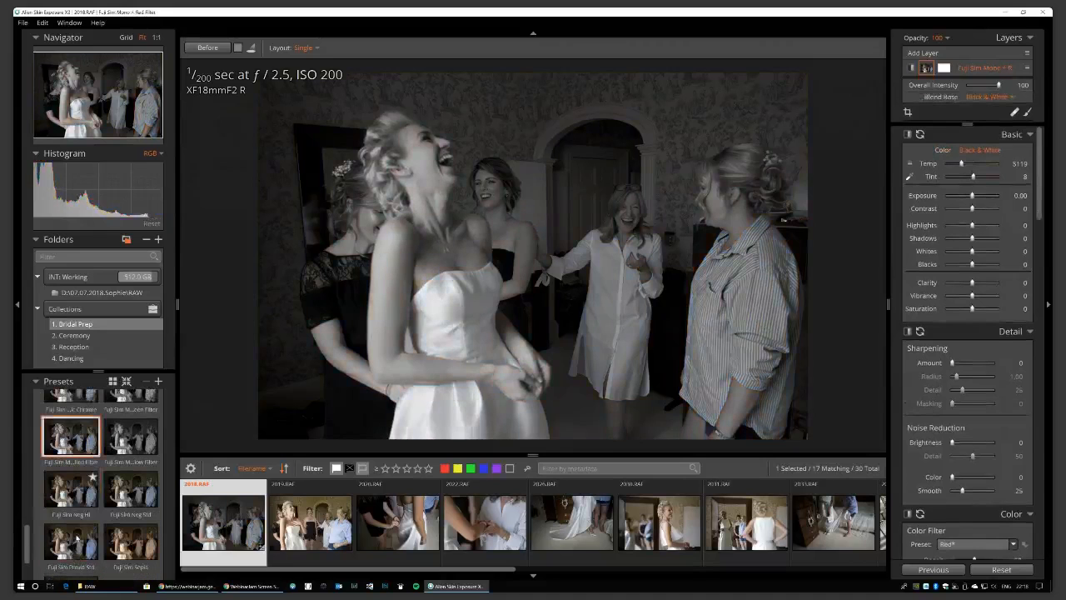
pyautogui.click(129, 533)
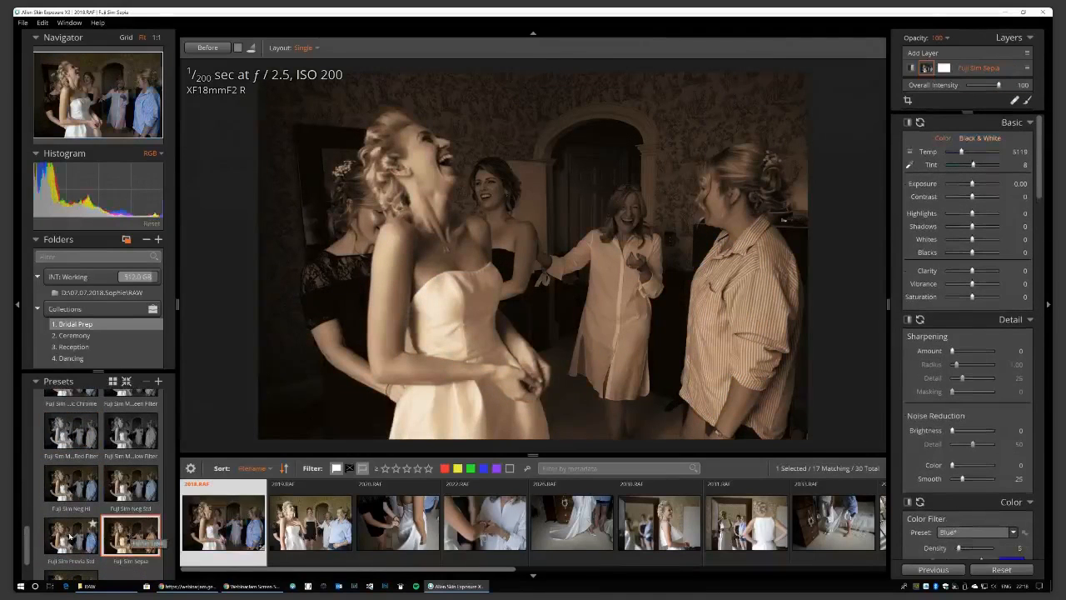
pyautogui.scroll(-1, 69, 539)
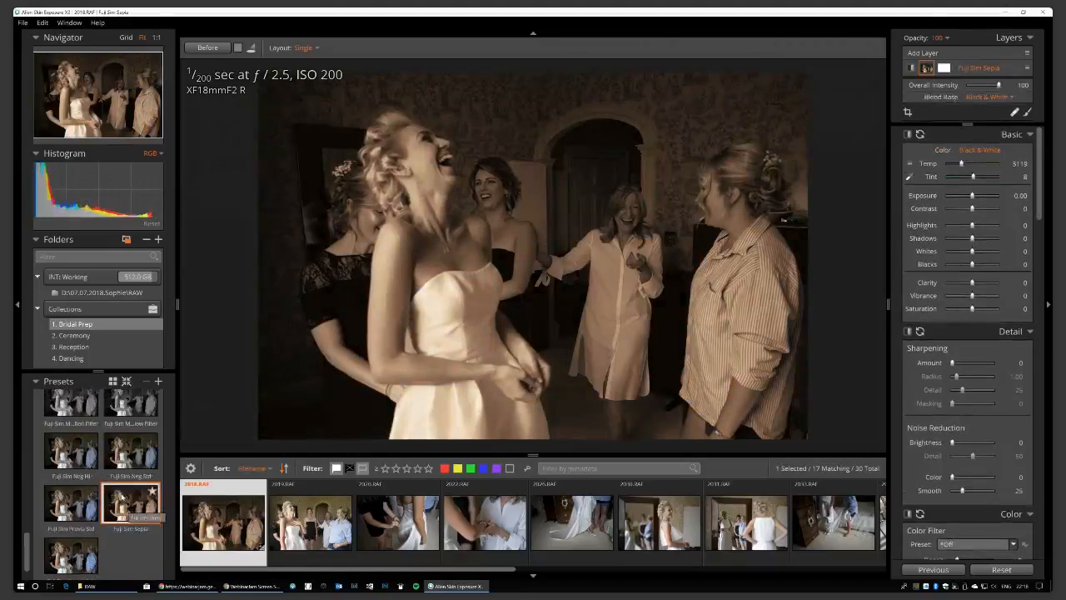
pyautogui.scroll(-1, 120, 497)
pyautogui.click(70, 531)
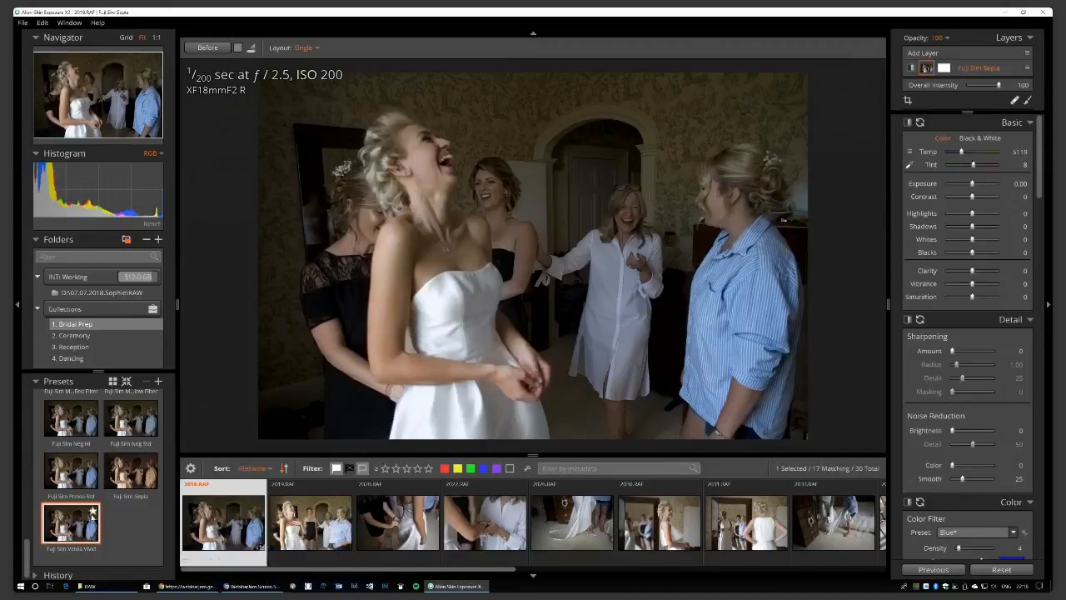
pyautogui.scroll(3, 75, 496)
pyautogui.click(75, 496)
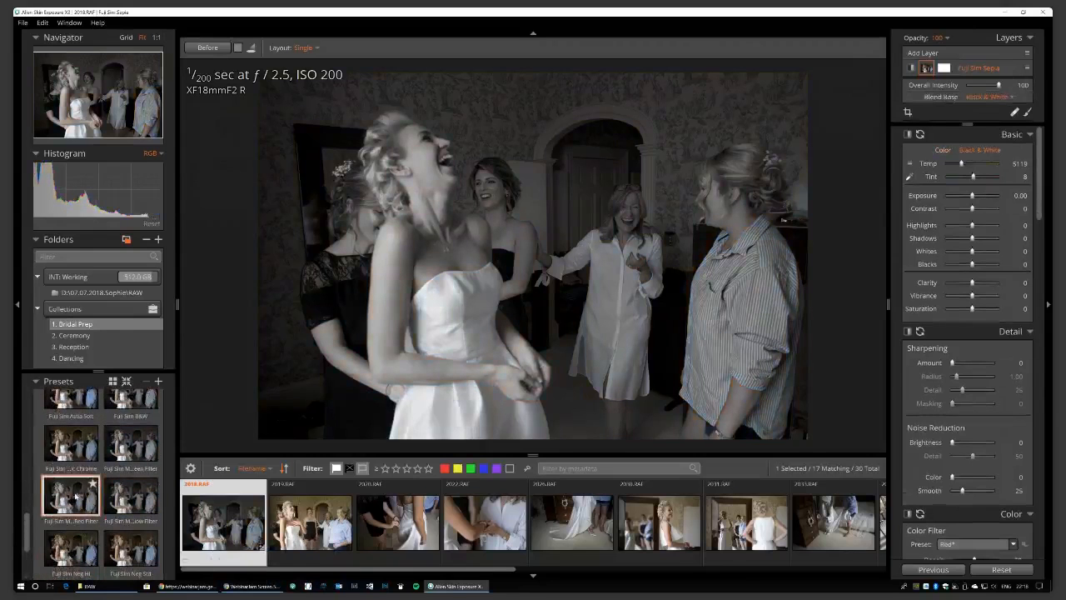
# Compare the Mono + Red Filter look against the original, then reset the photo's settings.
pyautogui.press('\\')
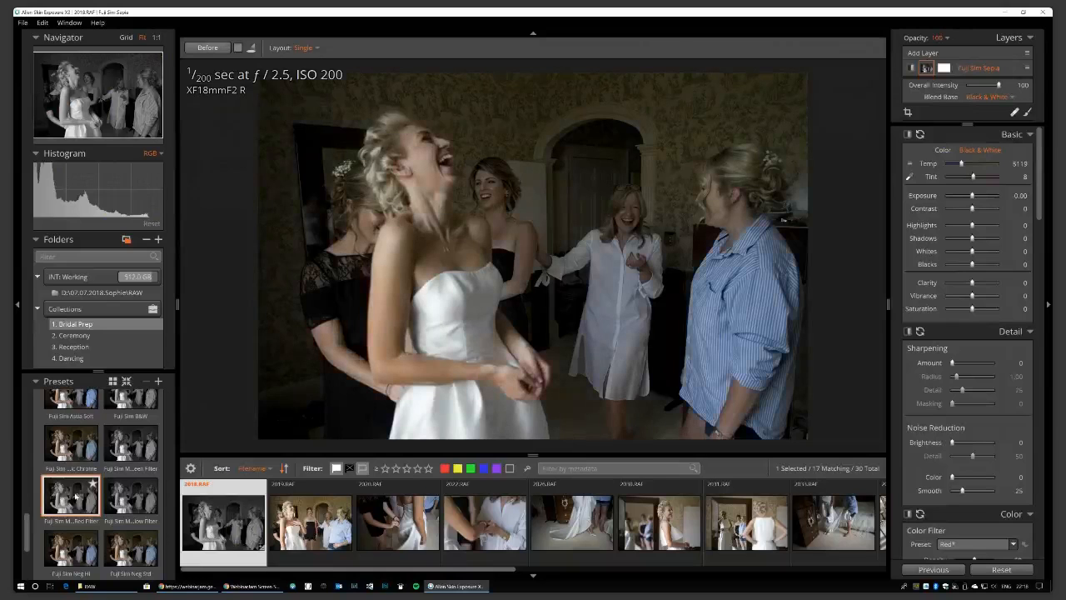
pyautogui.press('\\')
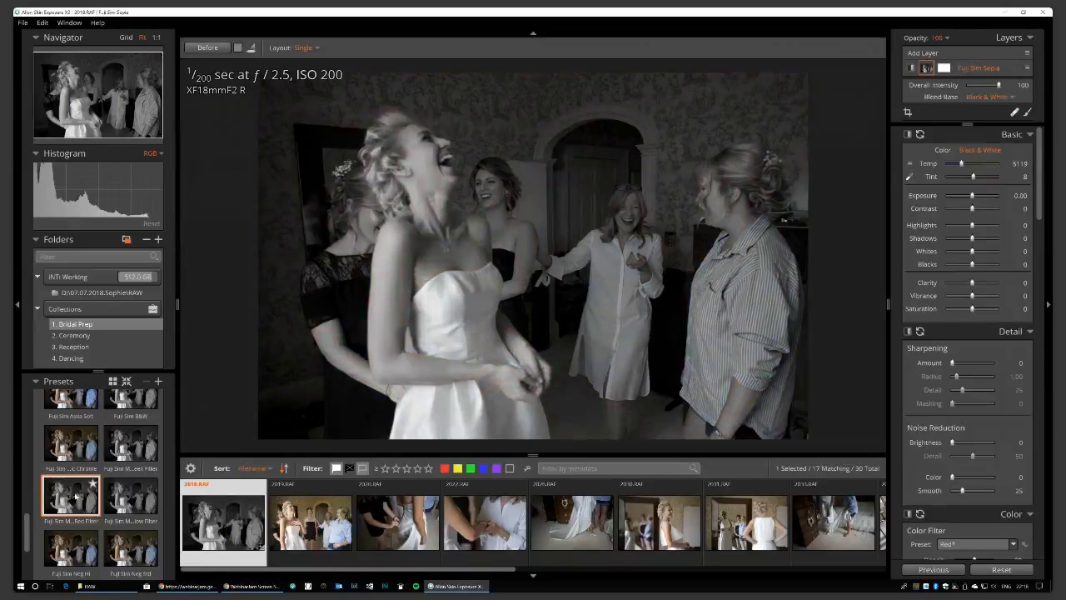
pyautogui.press('\\')
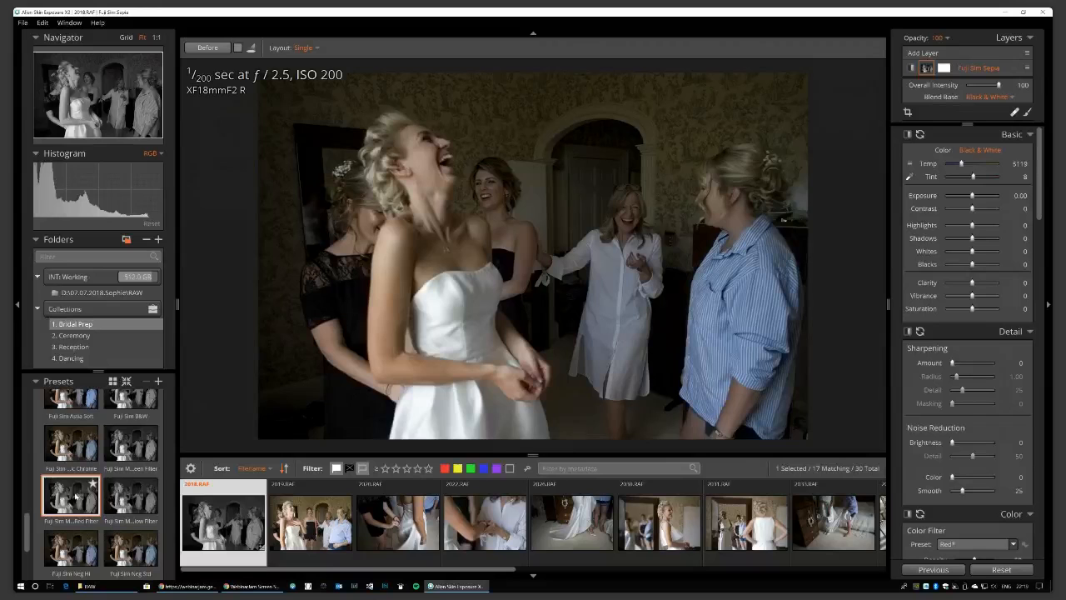
pyautogui.press('\\')
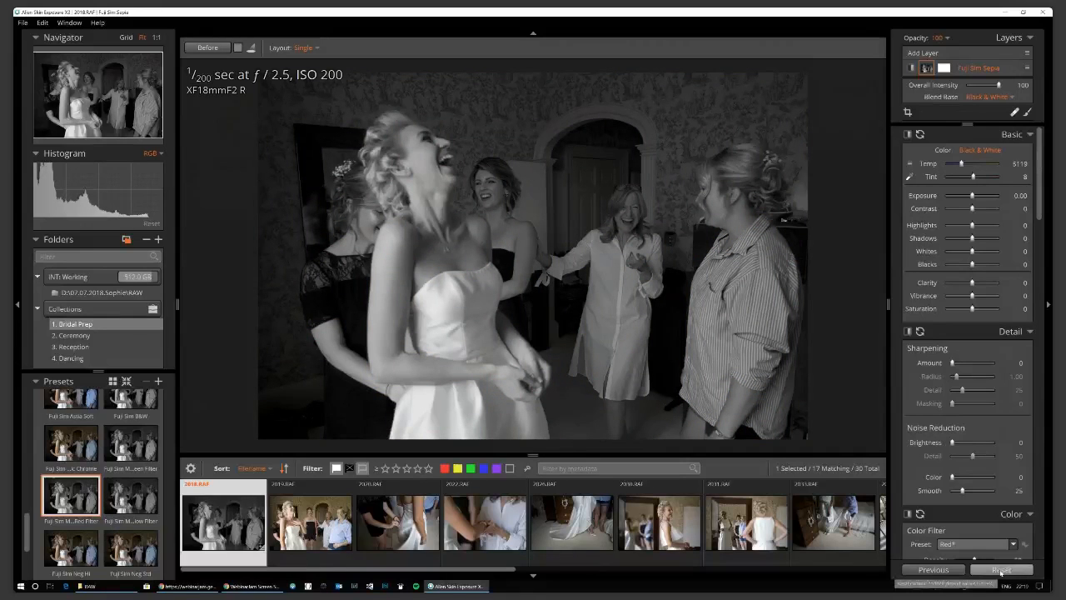
pyautogui.click(1002, 570)
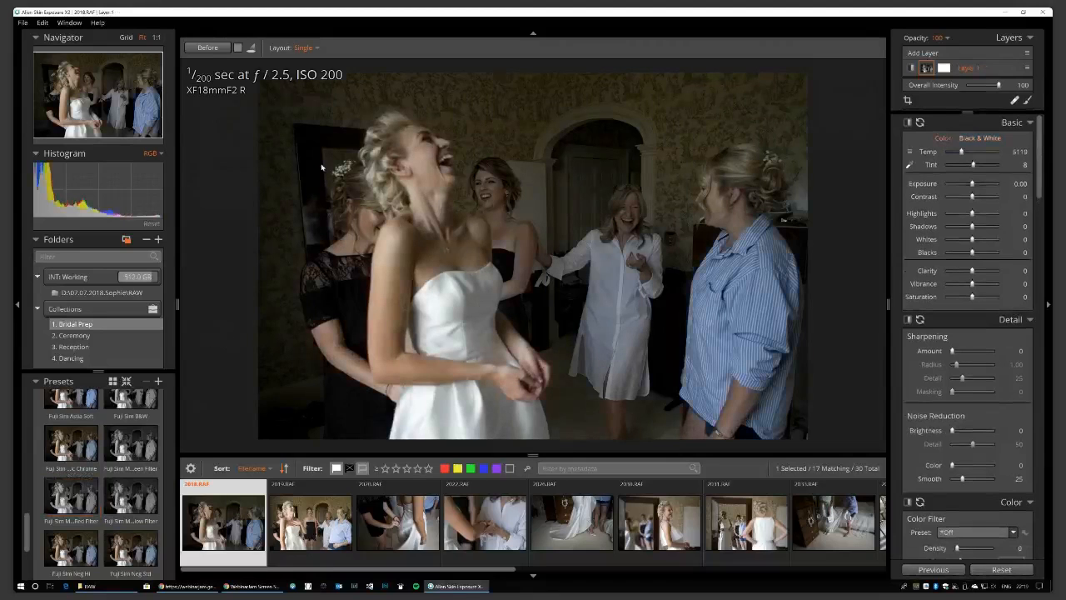
# Show the Bridal Prep collection and select the 2020.RAF photo.
pyautogui.click(142, 292)
pyautogui.click(92, 325)
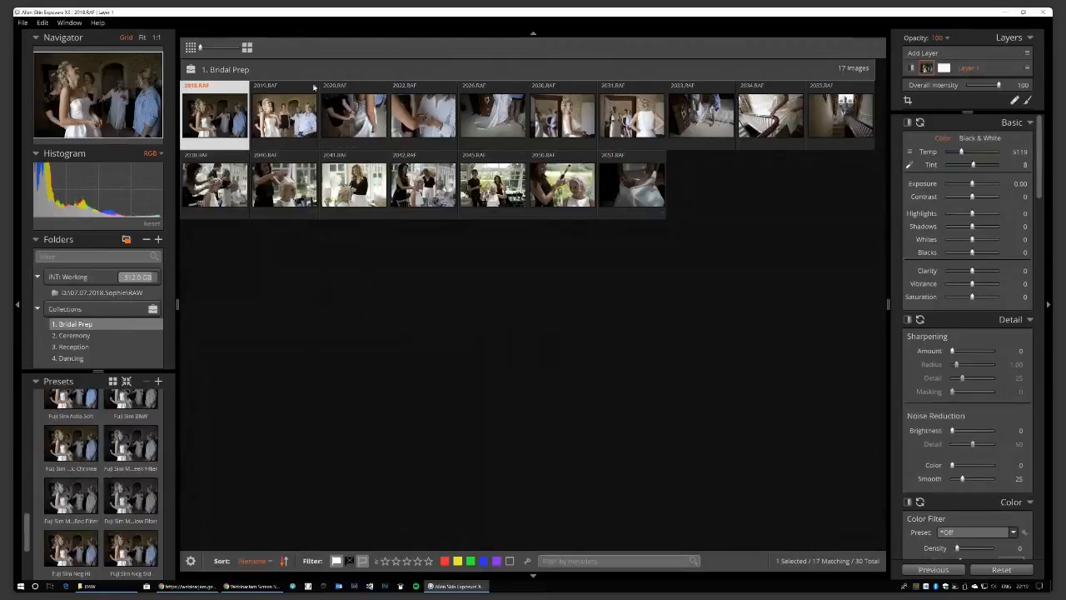
pyautogui.click(353, 115)
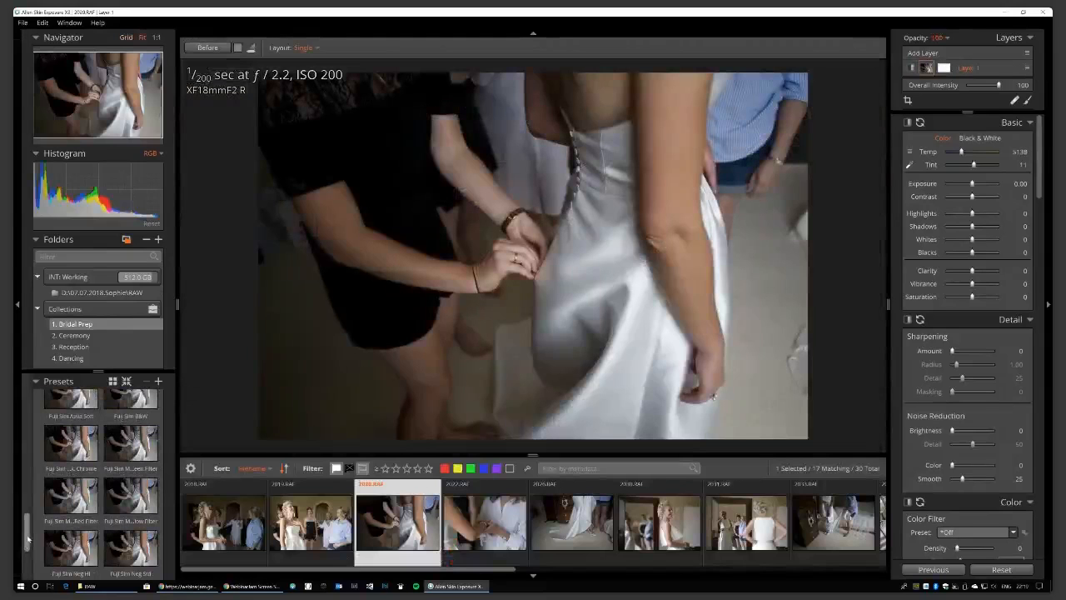
pyautogui.moveTo(27, 538); pyautogui.dragTo(26, 438)
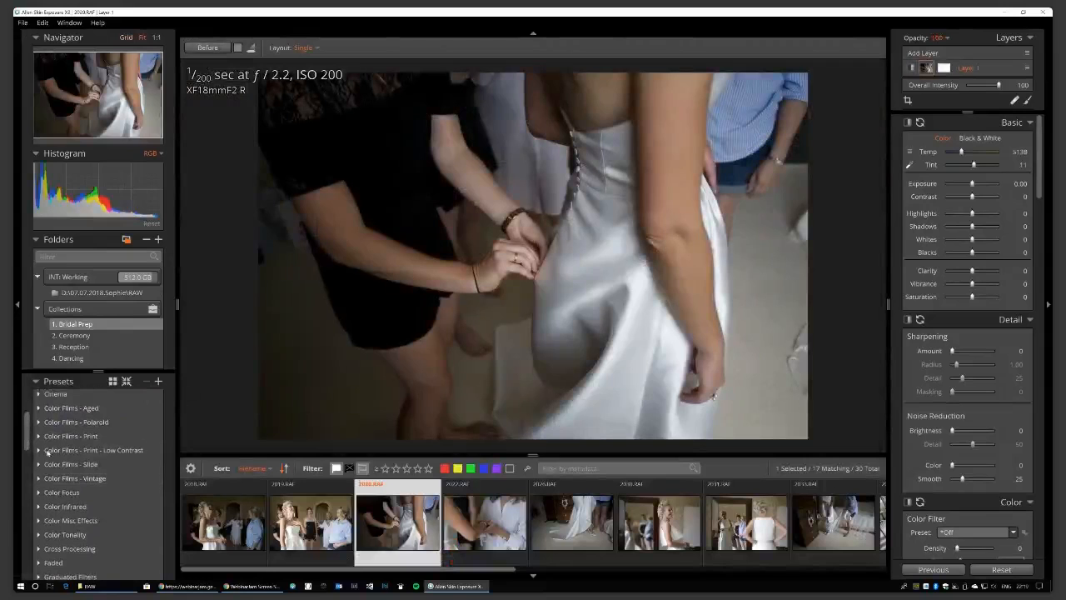
# Try a Color Focus Glamour Shot preset and the Print Film (mild) preset, then remove it.
pyautogui.click(39, 493)
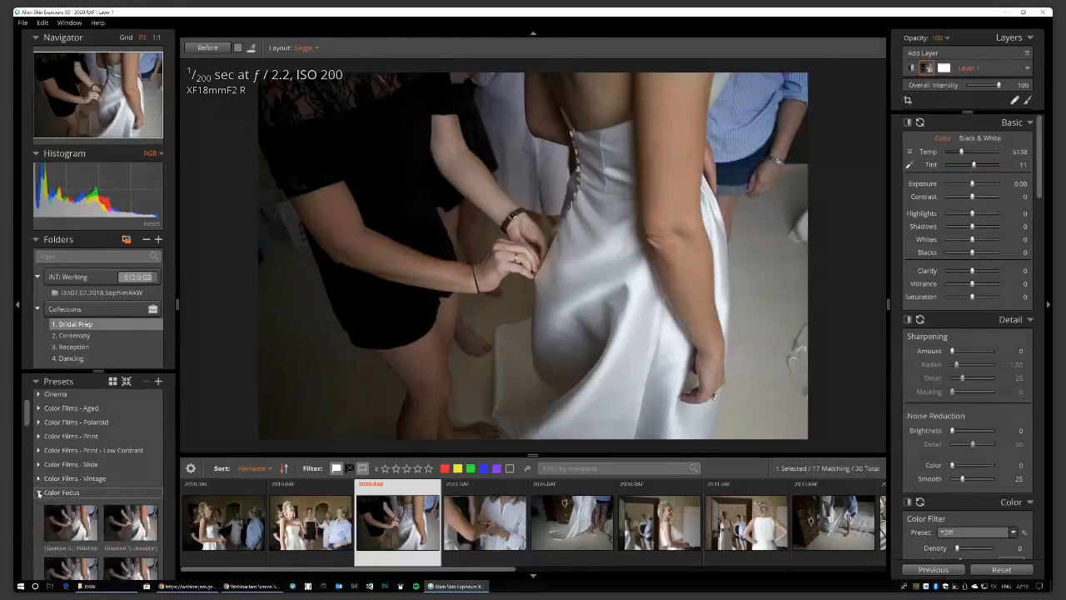
pyautogui.scroll(-3, 71, 497)
pyautogui.click(72, 490)
pyautogui.scroll(-5, 93, 494)
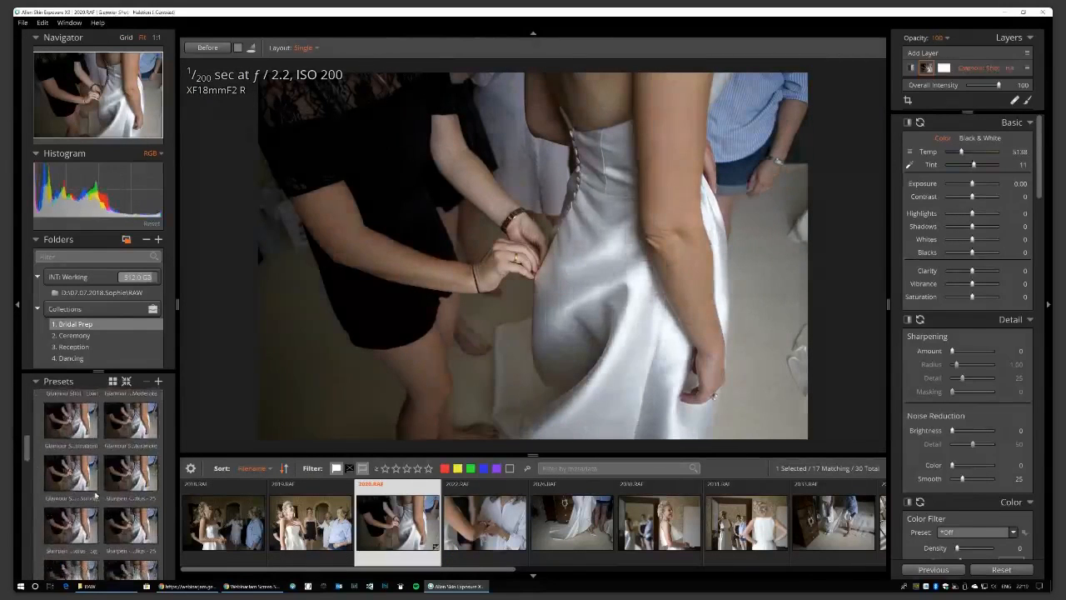
pyautogui.scroll(-8, 95, 494)
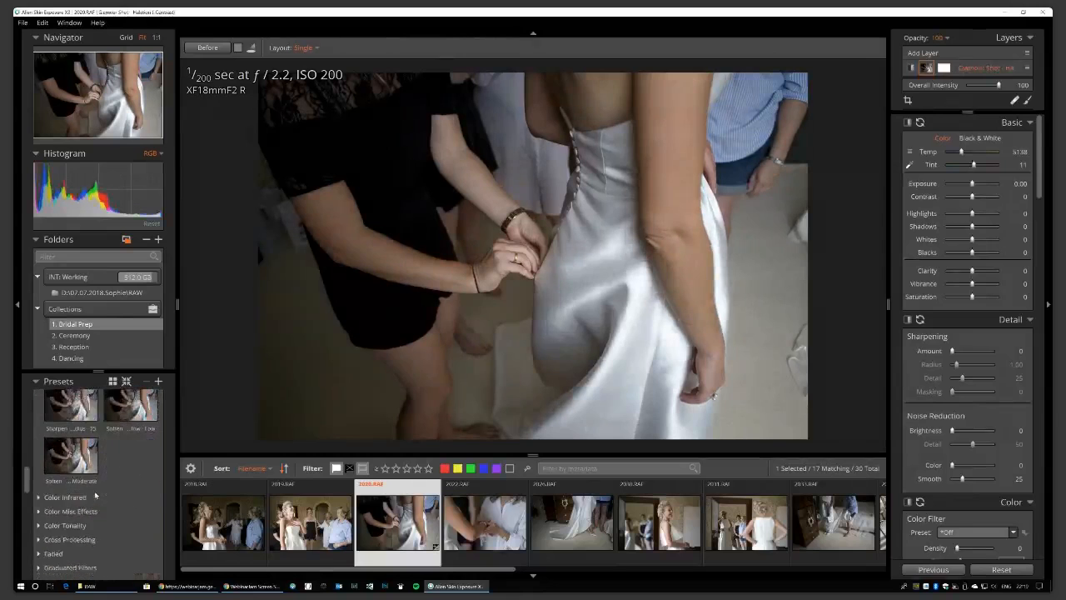
pyautogui.click(37, 474)
pyautogui.scroll(-2, 100, 492)
pyautogui.click(131, 450)
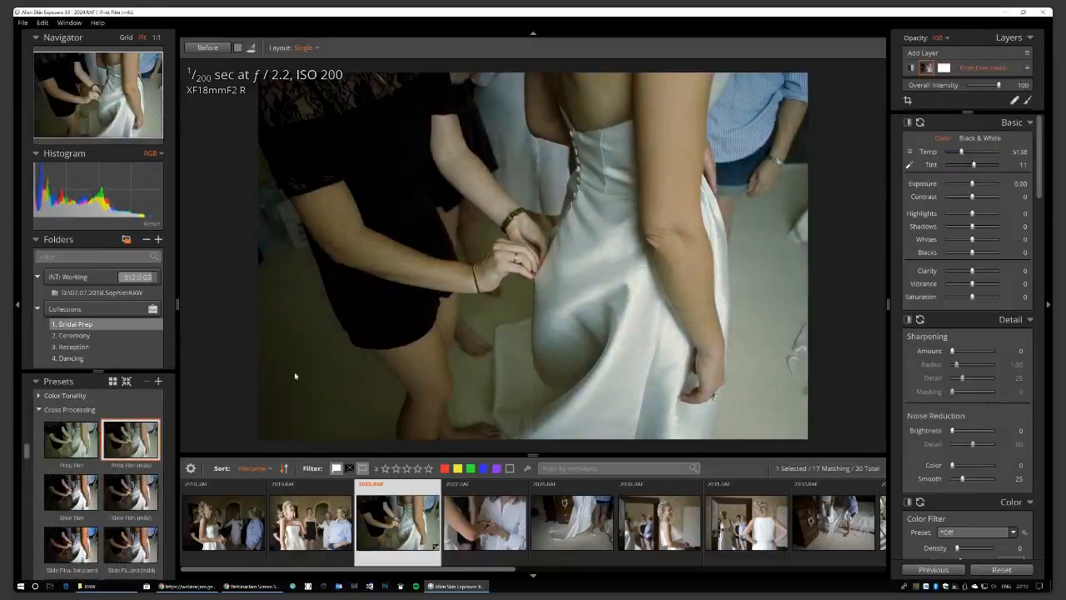
pyautogui.click(1002, 570)
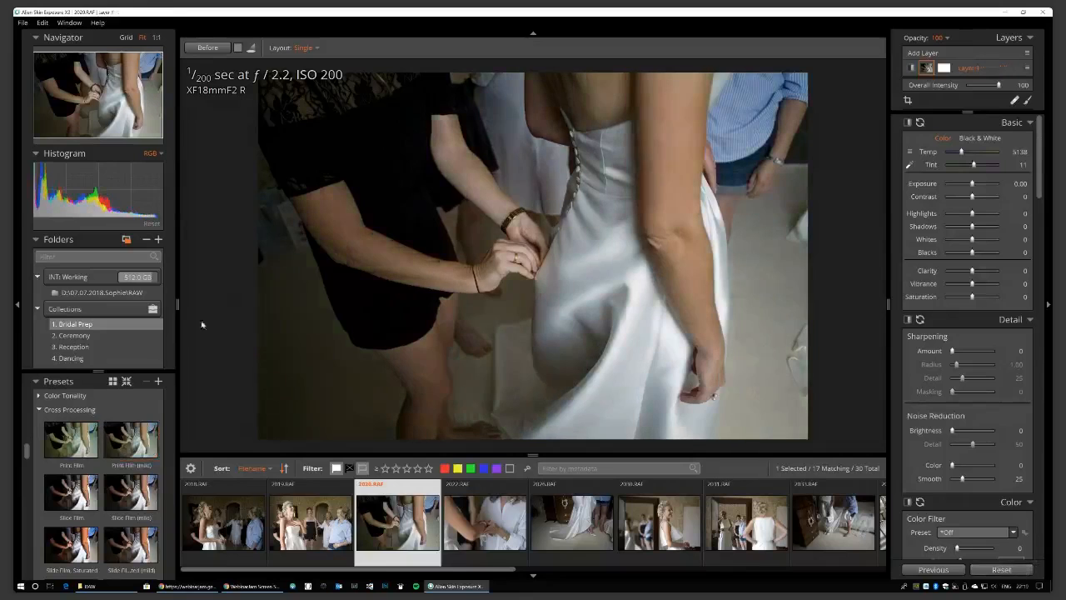
# Try the KMP - Colour Film and KMP - Mono Warm presets, ending with Agfa Optima applied.
pyautogui.click(40, 409)
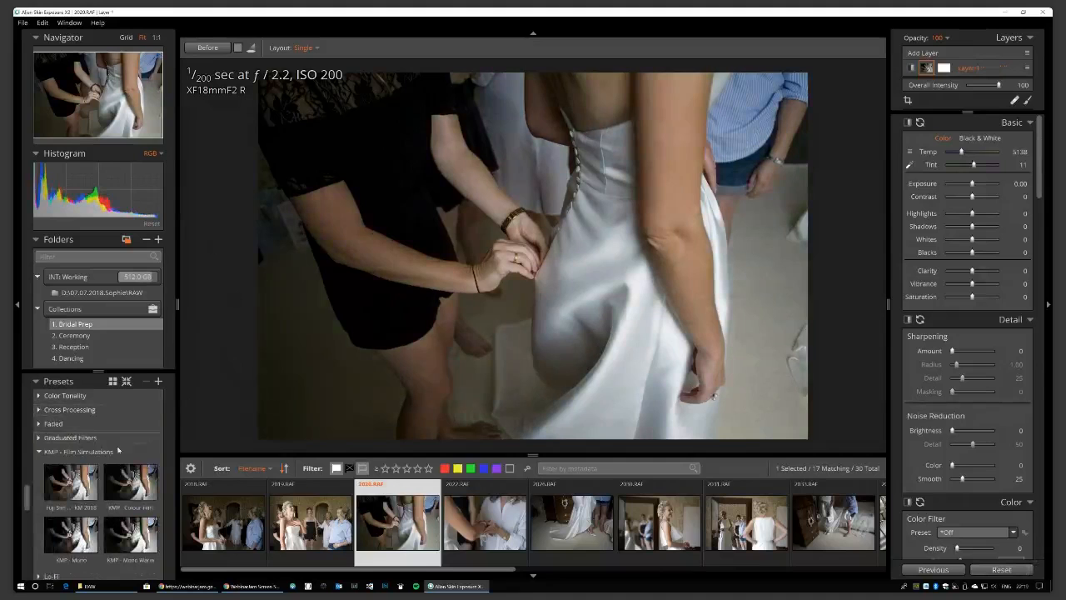
pyautogui.click(131, 483)
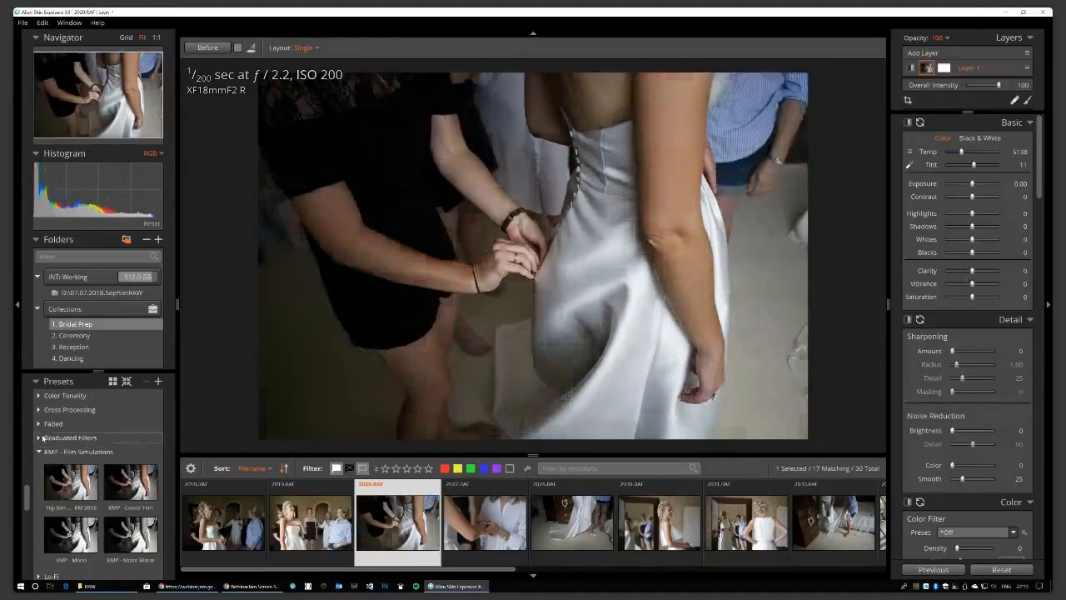
pyautogui.click(71, 438)
pyautogui.scroll(-5, 100, 484)
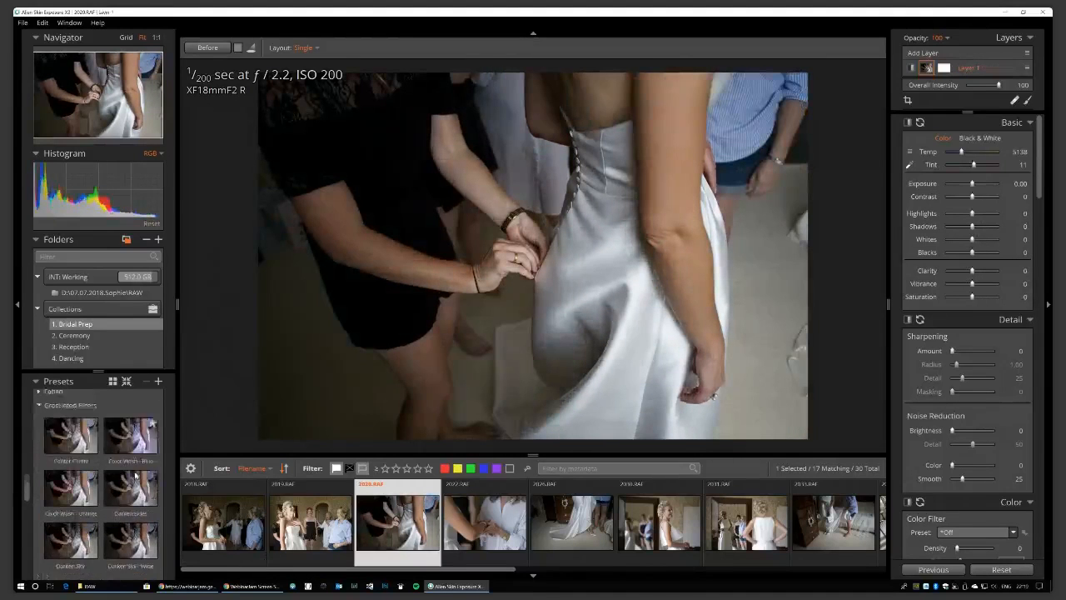
pyautogui.click(130, 533)
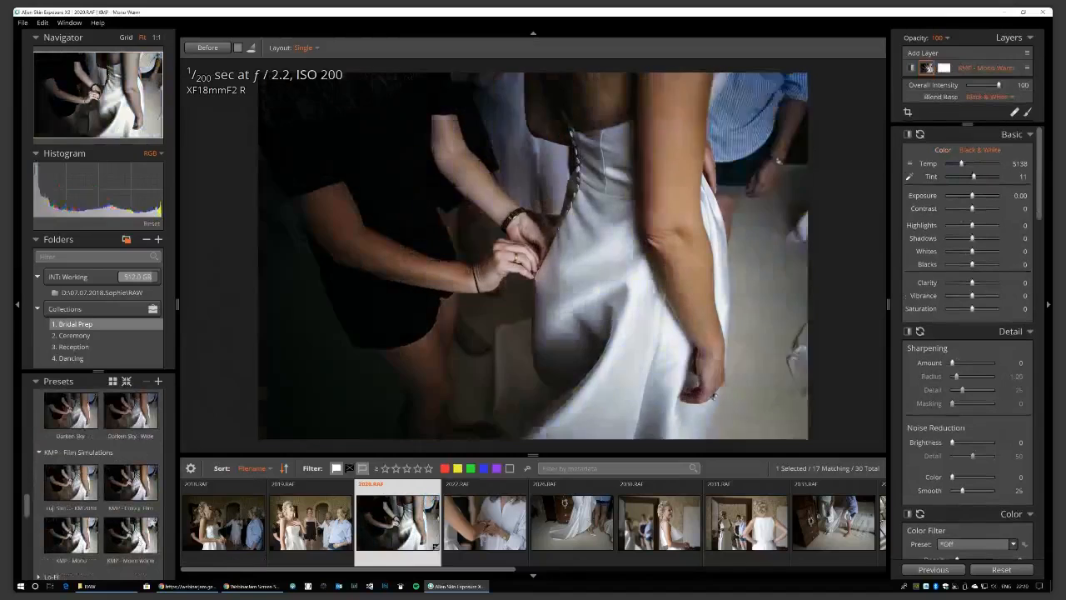
pyautogui.scroll(5, 83, 467)
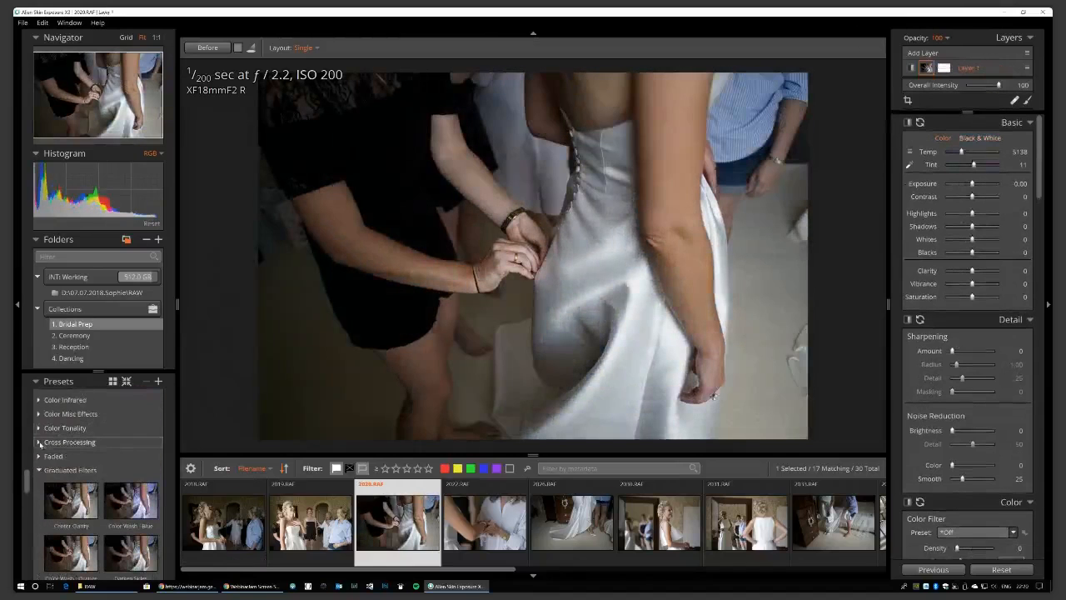
pyautogui.click(39, 441)
pyautogui.scroll(-3, 84, 499)
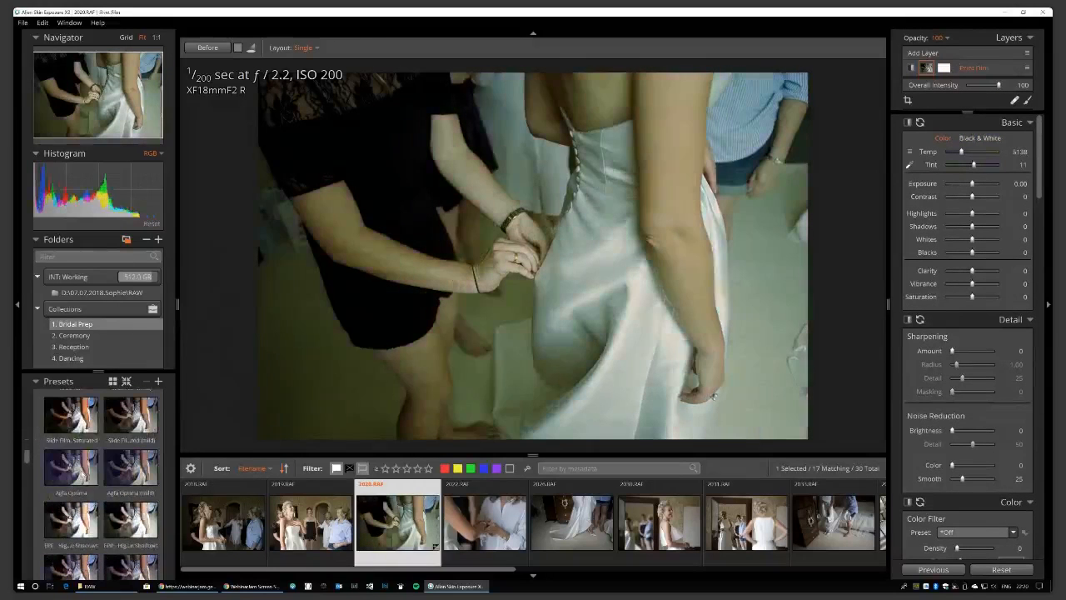
pyautogui.click(71, 466)
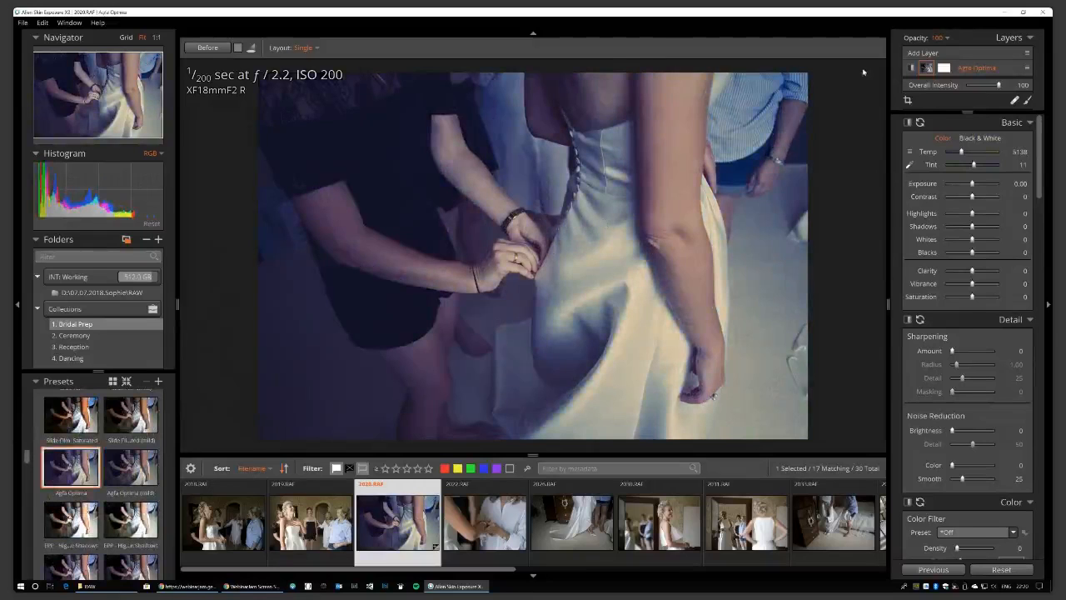
# Lower the Agfa Optima overall intensity to 57, then reset the layer to remove the look.
pyautogui.moveTo(998, 85); pyautogui.dragTo(986, 86)
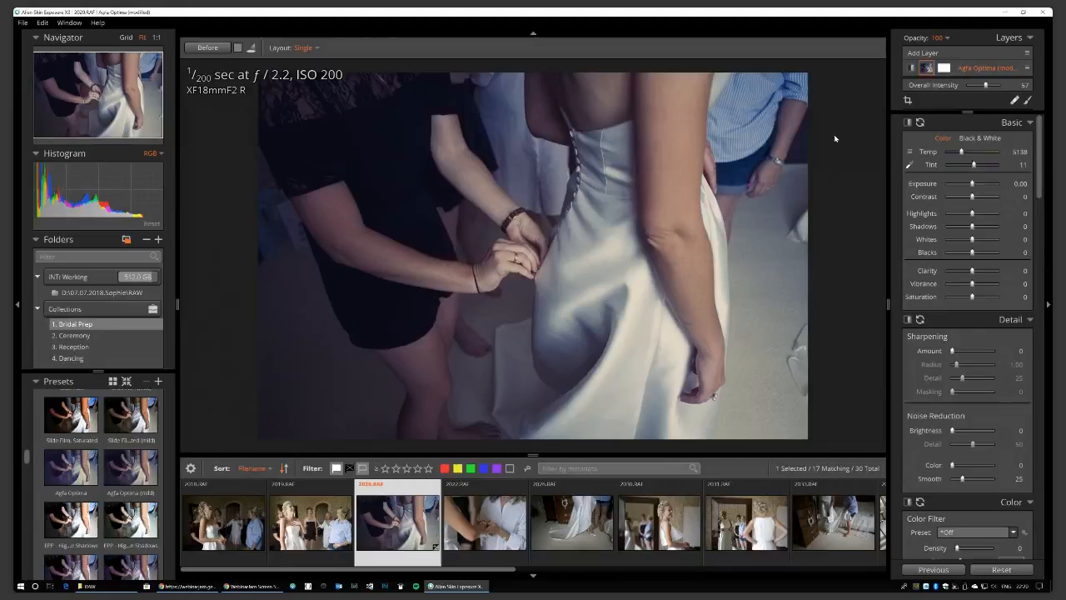
pyautogui.click(1001, 569)
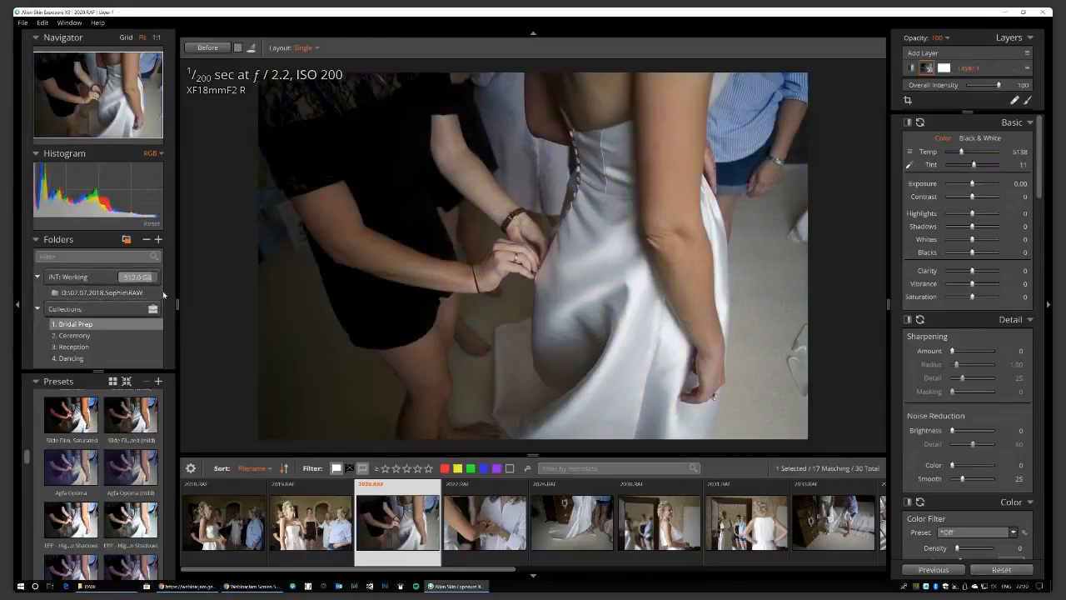
# Return to the thumbnail grid and select 2018.RAF, the first Bridal Prep photo.
pyautogui.press('g')
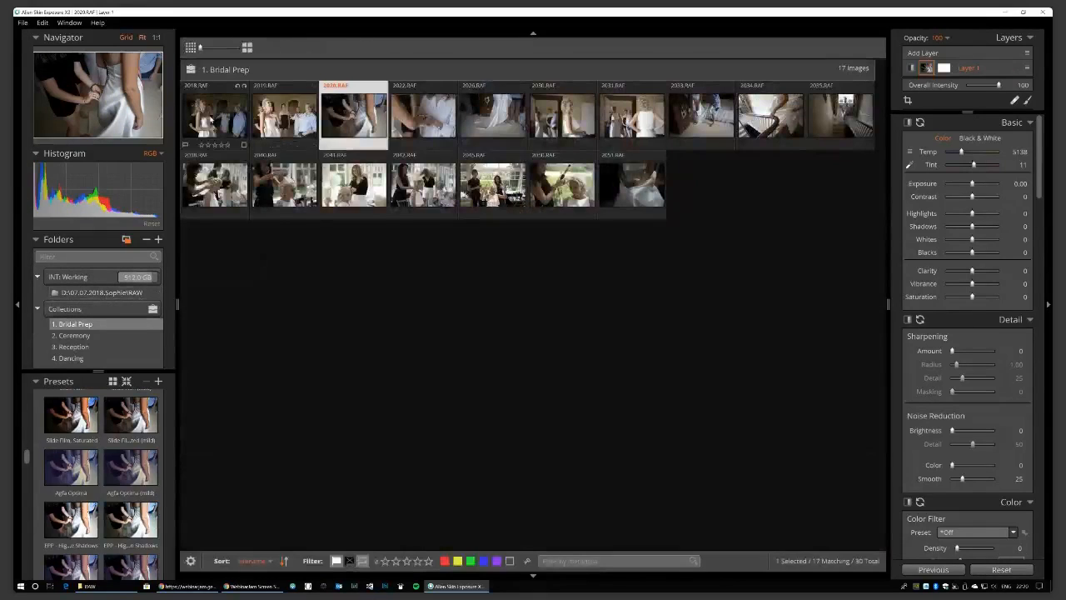
pyautogui.click(210, 121)
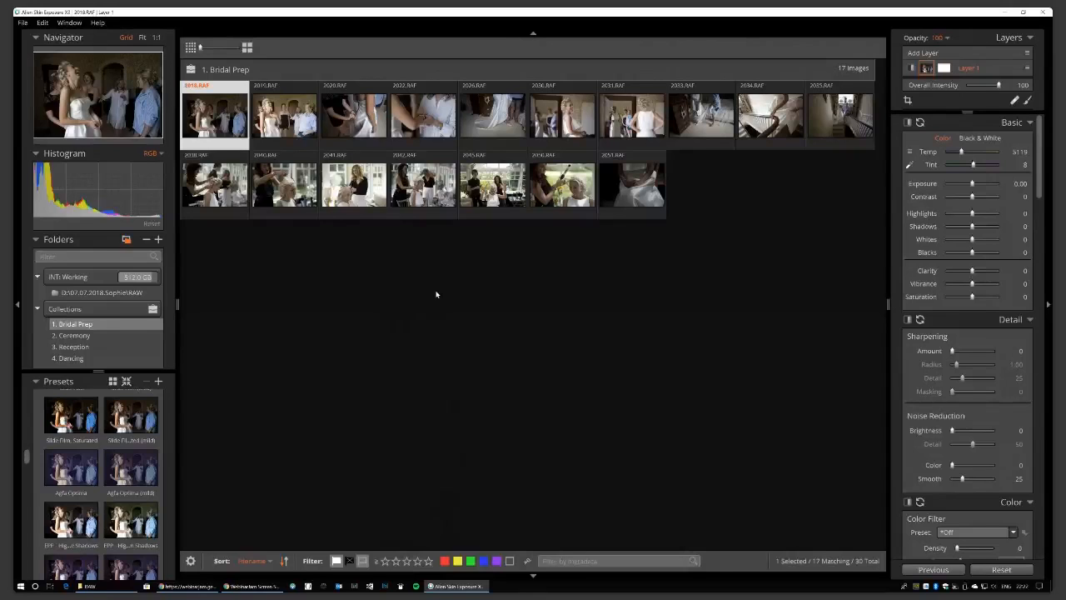
# Label the first row of Bridal Prep photos red and the second row yellow.
pyautogui.press('6')
pyautogui.press('6')
pyautogui.press('6')
pyautogui.press('6')
pyautogui.press('6')
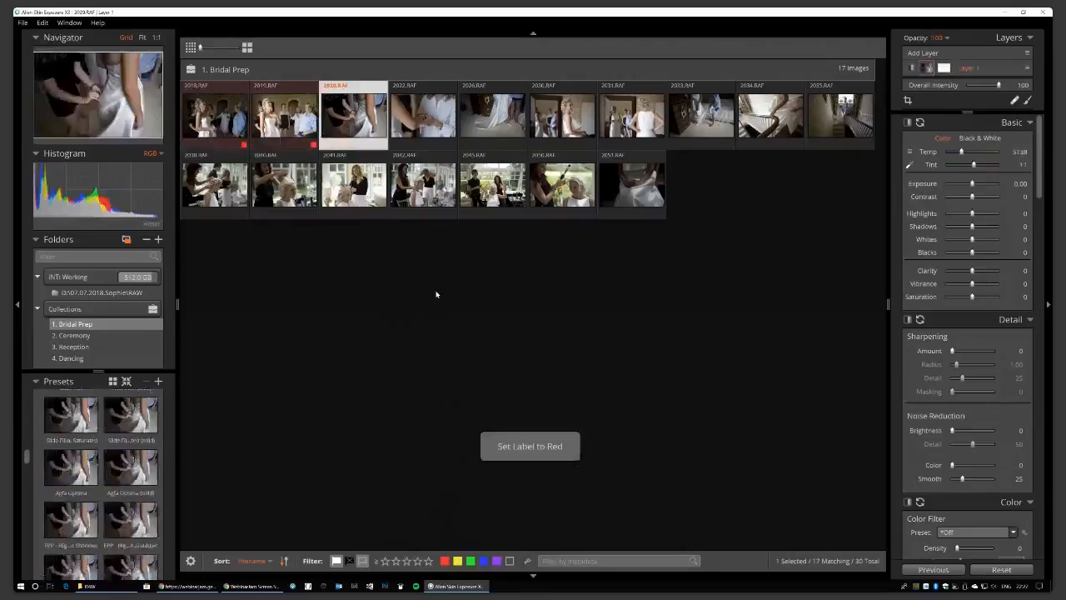
pyautogui.press('6')
pyautogui.press('6')
pyautogui.press('6')
pyautogui.press('6')
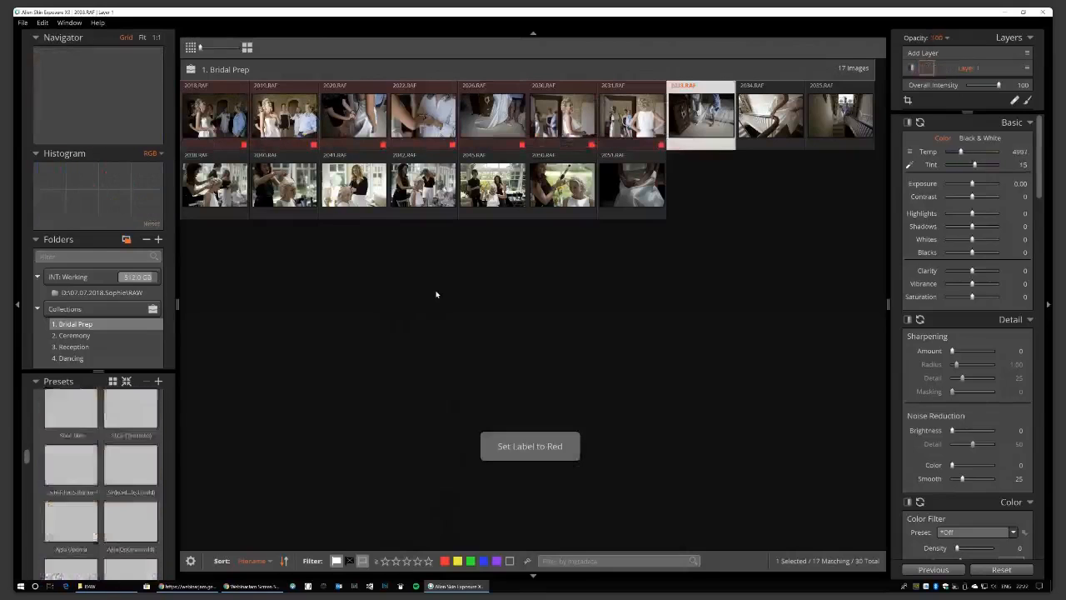
pyautogui.press('6')
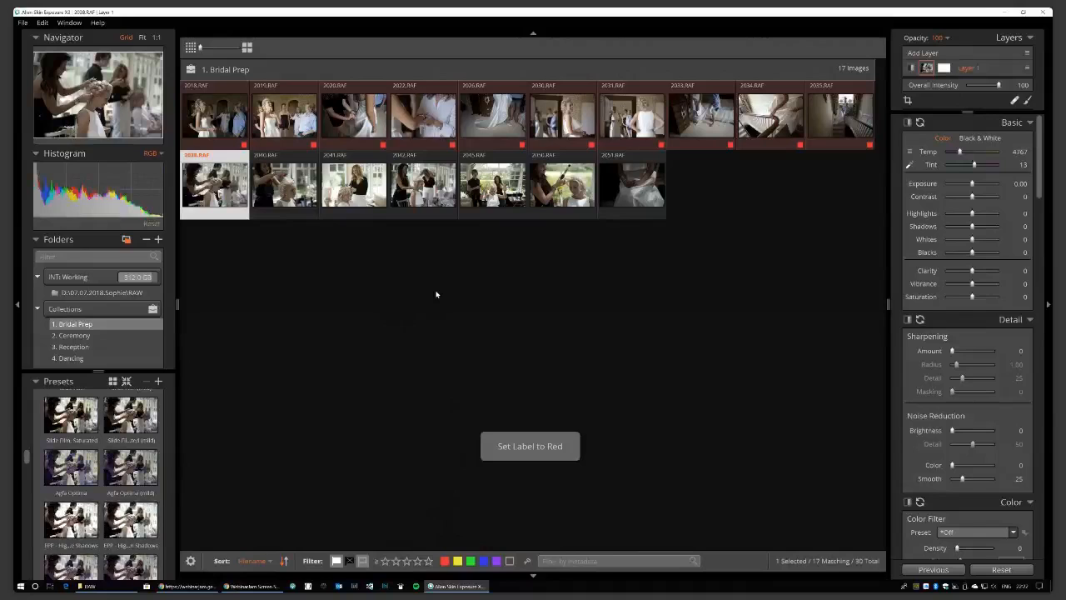
pyautogui.press('7')
pyautogui.press('7')
pyautogui.press('7')
pyautogui.press('7')
pyautogui.press('7')
pyautogui.press('7')
pyautogui.press('7')
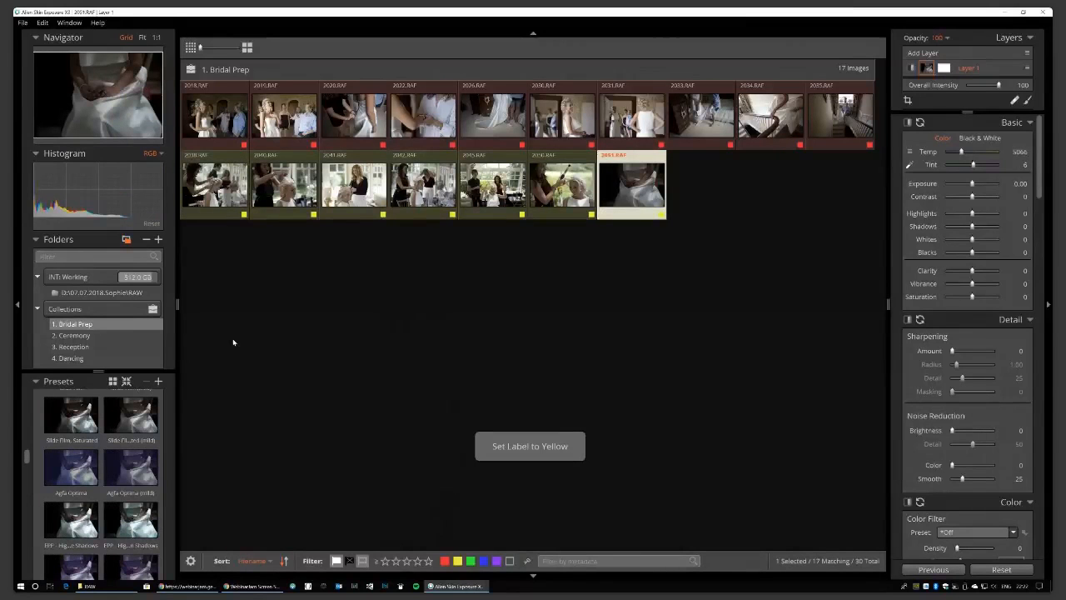
# In the Ceremony collection, label the first 16 photos yellow and photos 2110 to 2143 red.
pyautogui.click(73, 336)
pyautogui.click(215, 116)
pyautogui.keyDown('shift'); pyautogui.click(563, 185); pyautogui.keyUp('shift')
pyautogui.press('7')
pyautogui.click(632, 185)
pyautogui.keyDown('shift'); pyautogui.click(840, 254); pyautogui.keyUp('shift')
pyautogui.press('6')
# Label all eight Dancing photos in Reception yellow, then show the whole RAW folder.
pyautogui.click(73, 347)
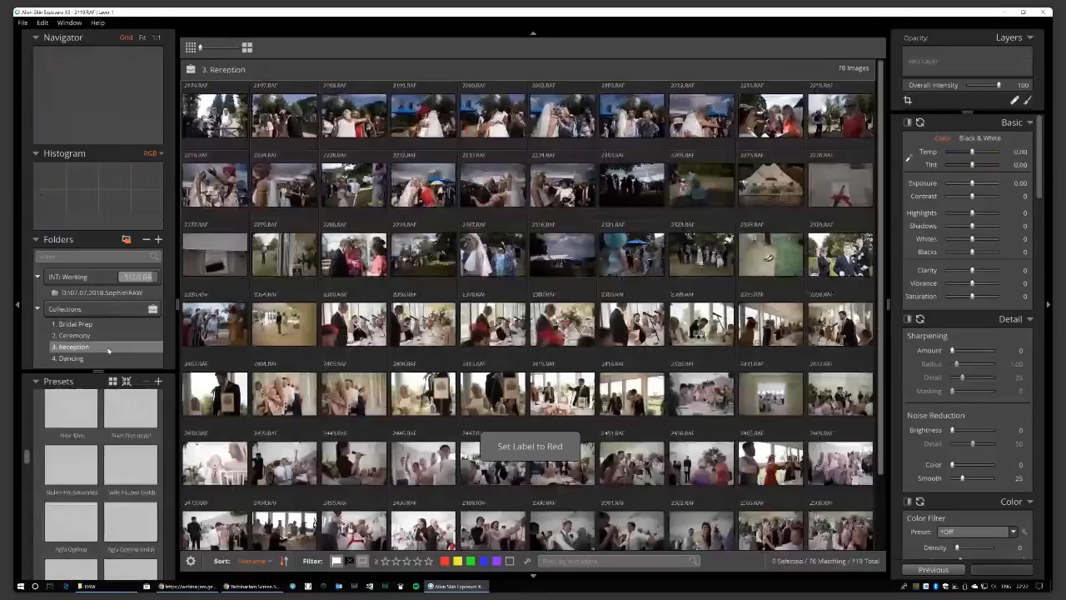
pyautogui.scroll(-2, 545, 360)
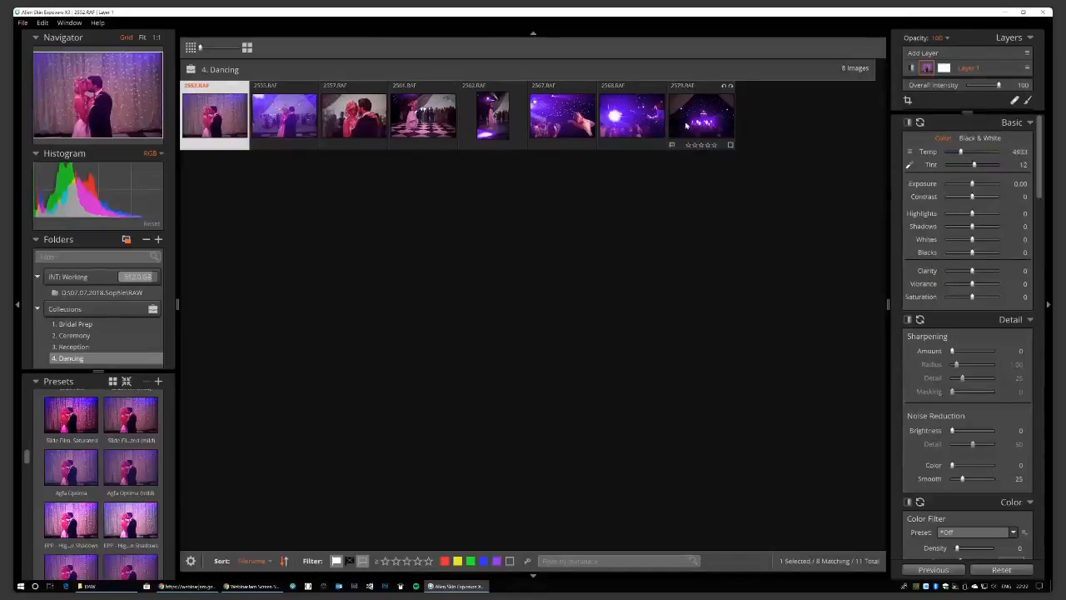
pyautogui.hotkey('ctrl', 'a')
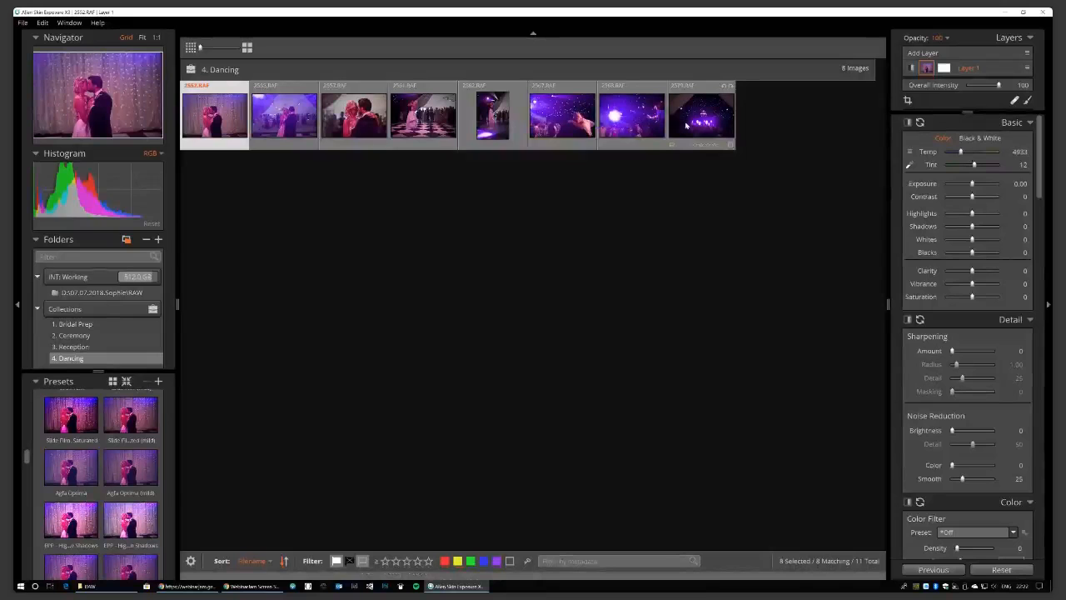
pyautogui.press('7')
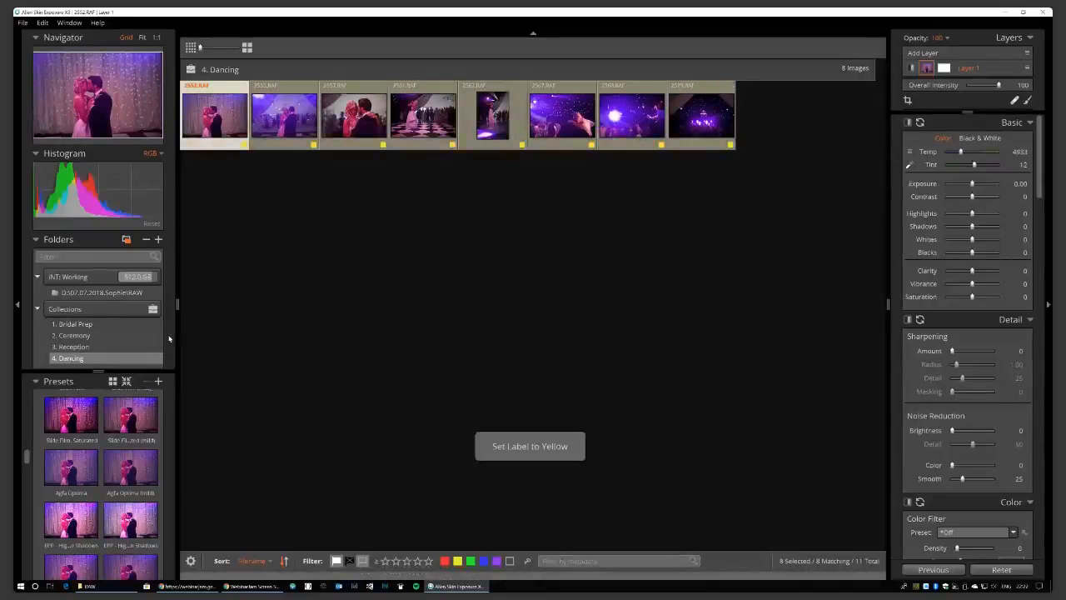
pyautogui.click(116, 293)
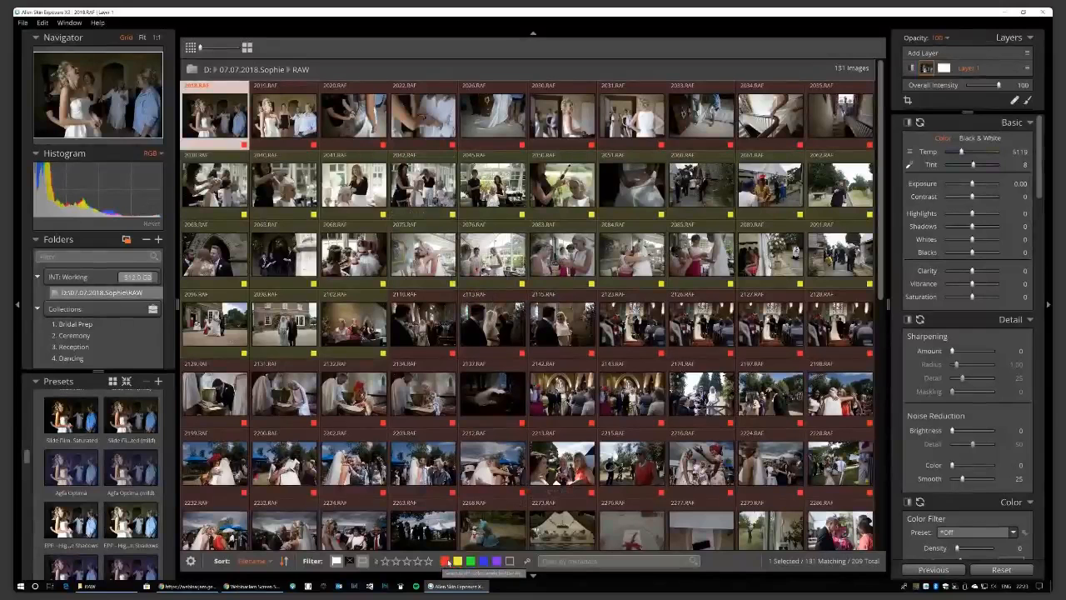
# Preview the red-label filter, then filter the RAW folder to yellow-labelled photos (61 of 209).
pyautogui.click(445, 562)
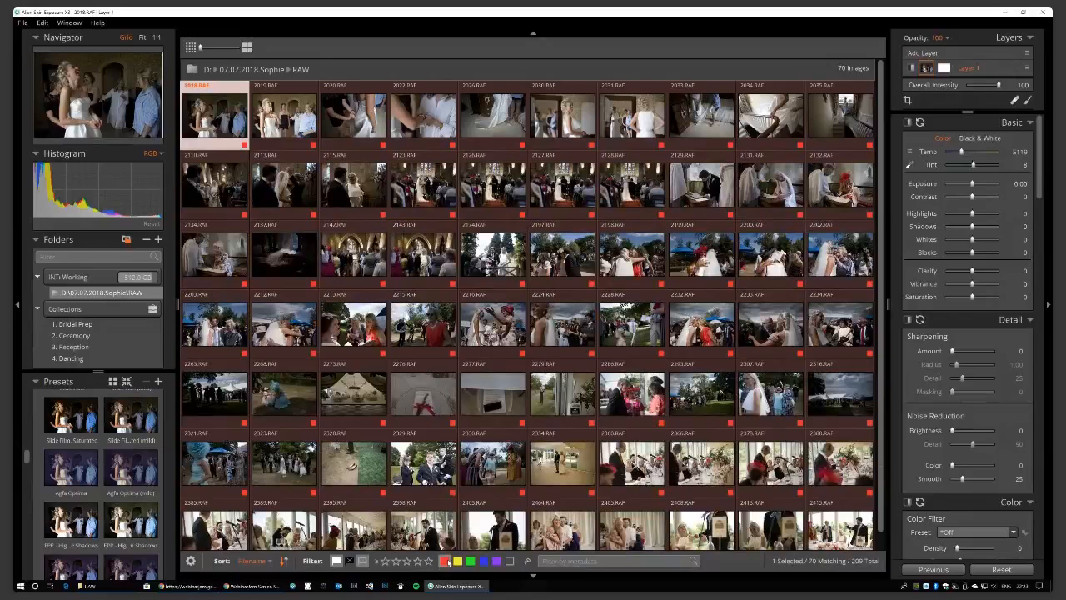
pyautogui.click(445, 561)
pyautogui.click(458, 562)
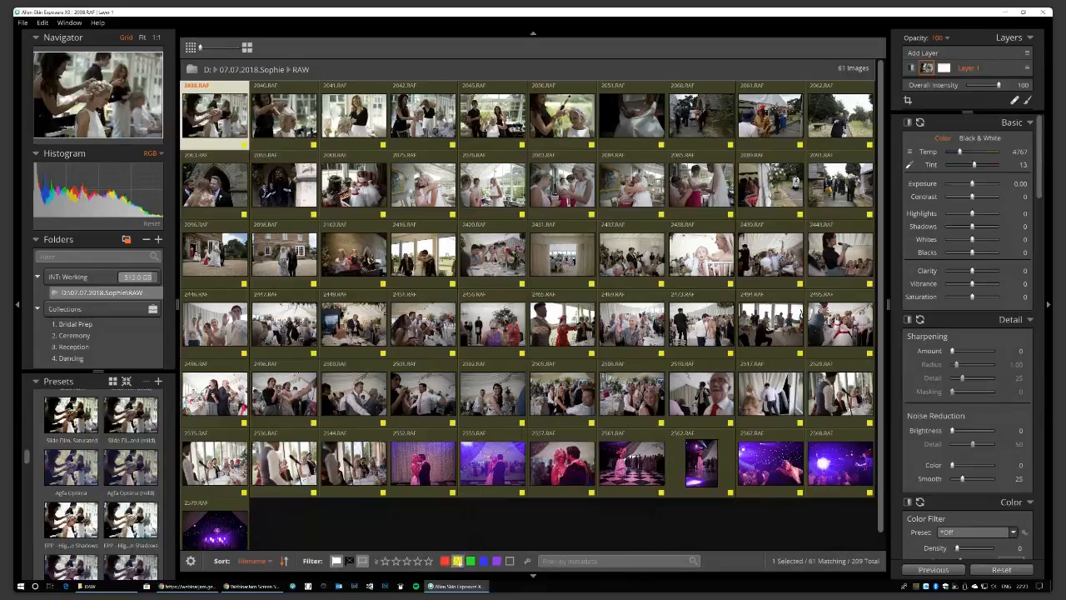
# Swap the yellow label filter for red (70 of 209 photos) and open 2020.RAF alone.
pyautogui.click(458, 561)
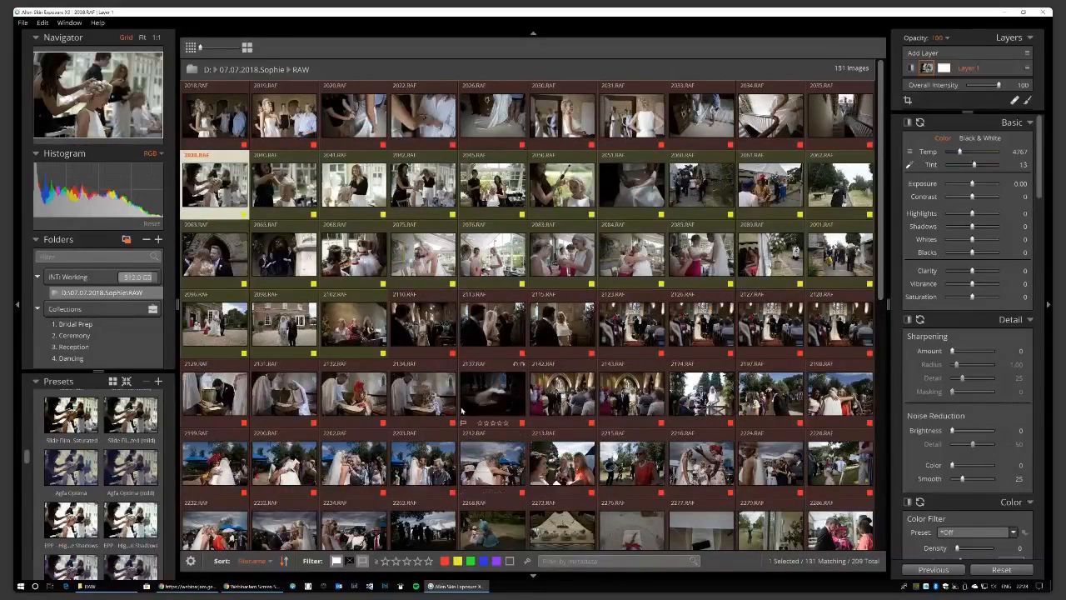
pyautogui.moveTo(462, 410)
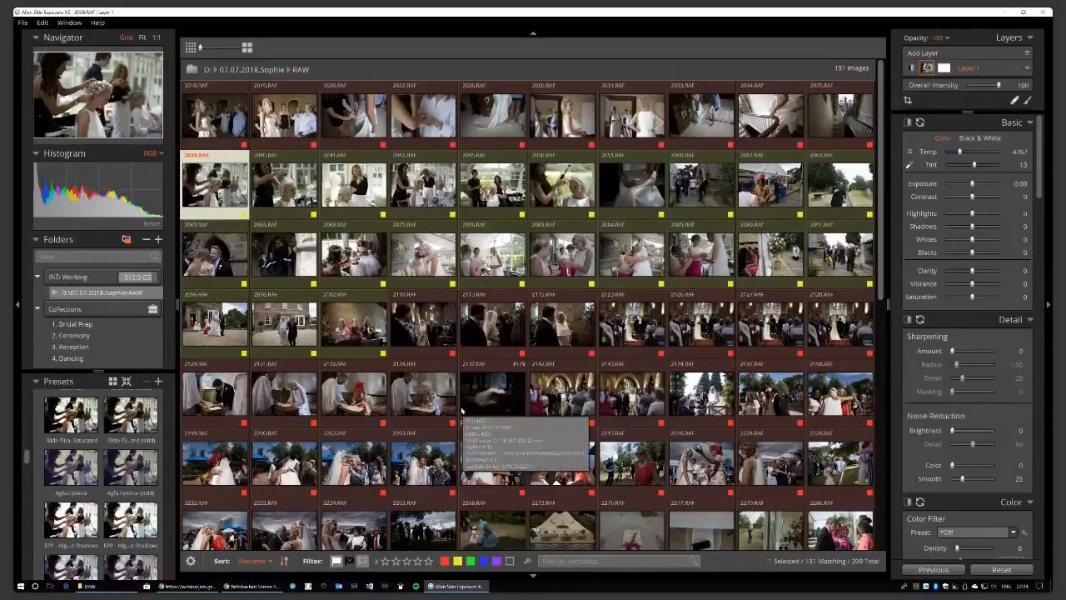
pyautogui.click(445, 561)
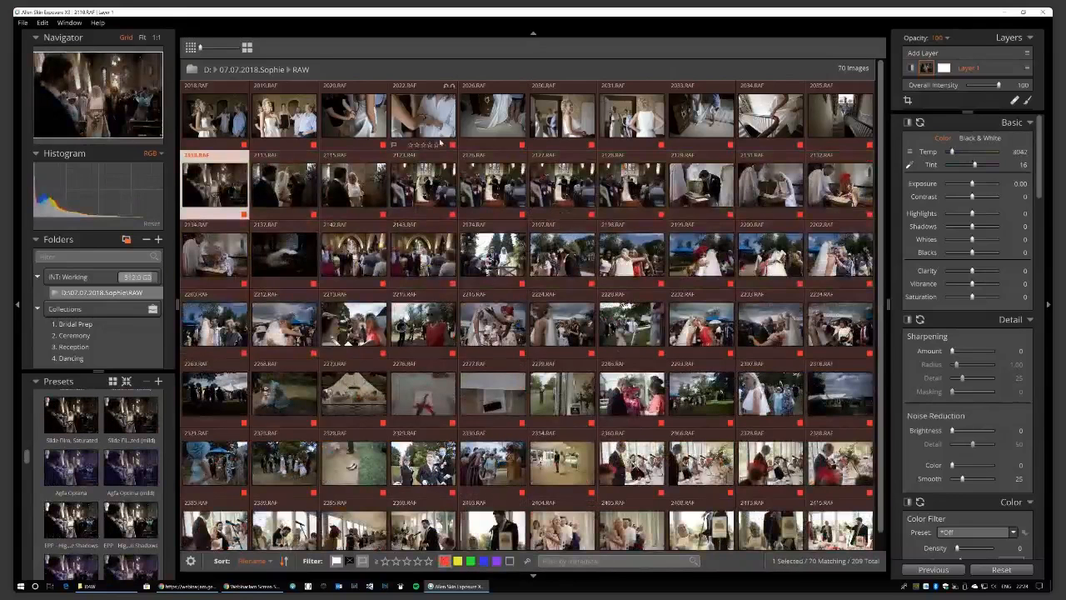
pyautogui.click(215, 119)
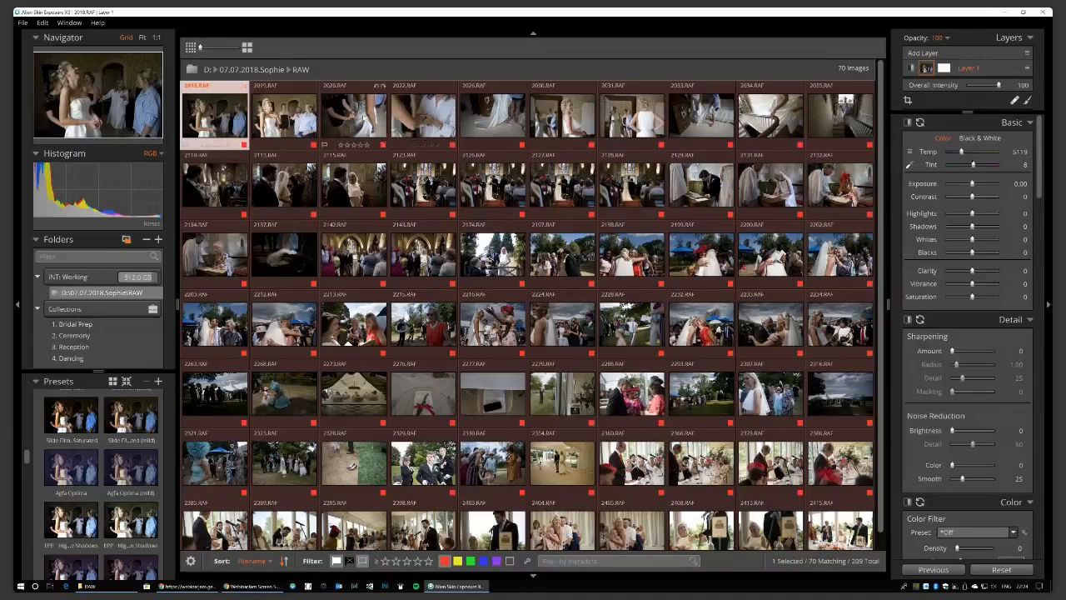
pyautogui.doubleClick(363, 118)
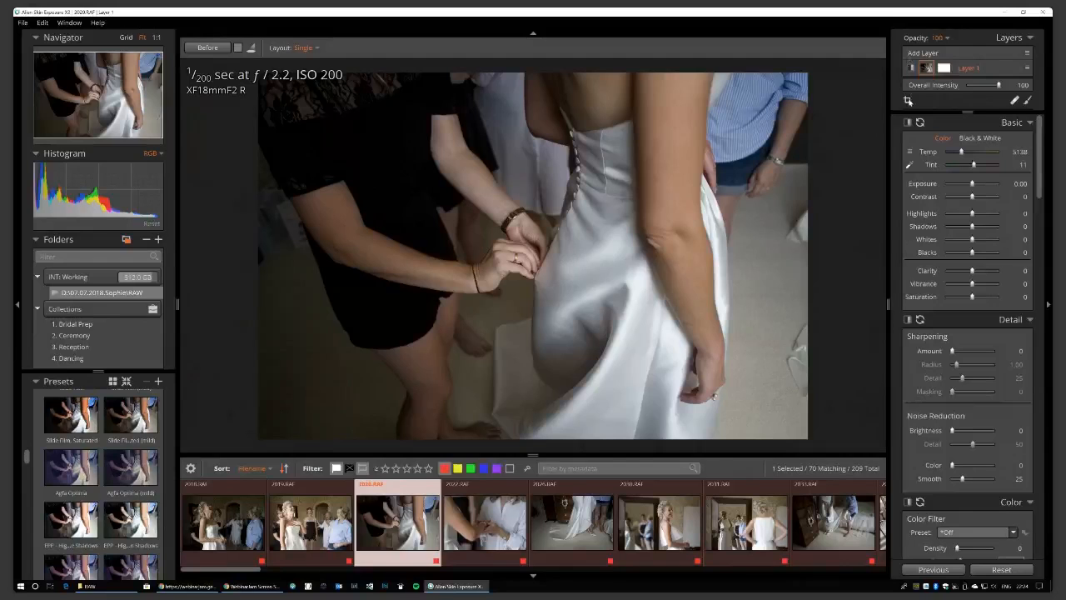
# Crop 2020.RAF slightly tighter by pulling the top-right corner inward and apply it.
pyautogui.click(907, 99)
pyautogui.moveTo(812, 71); pyautogui.dragTo(766, 101)
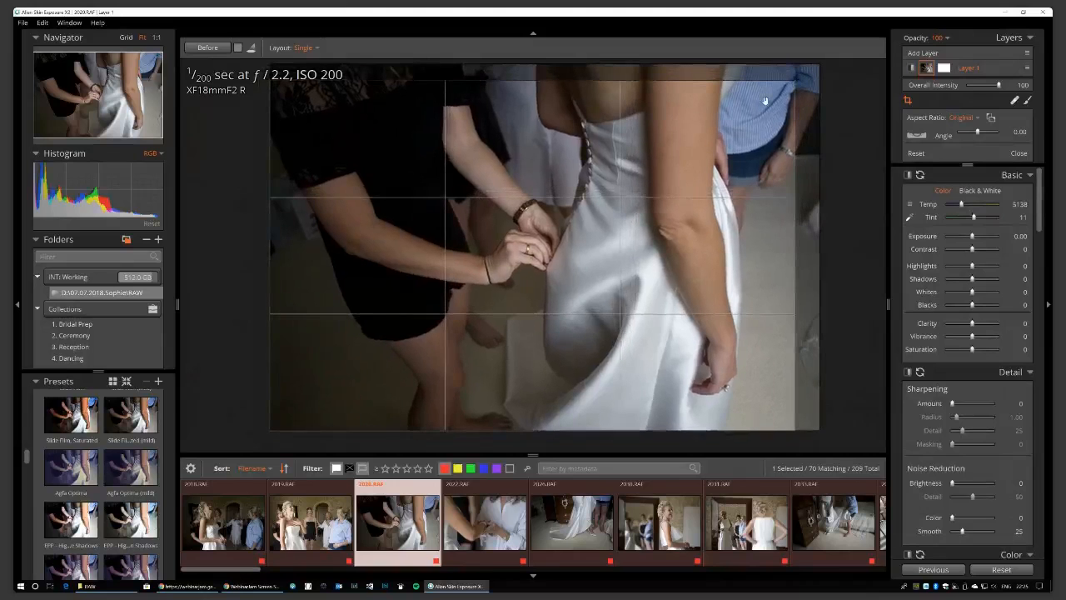
pyautogui.press('Return')
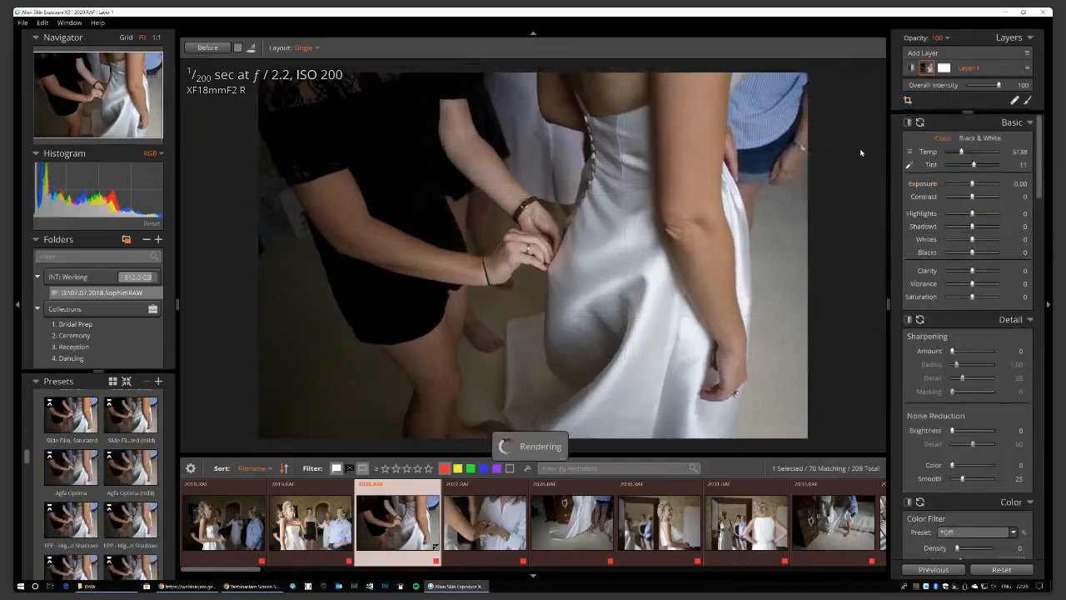
# Set white balance with the eyedropper on the white dress, giving Temp 5762 and Tint 4.
pyautogui.click(910, 166)
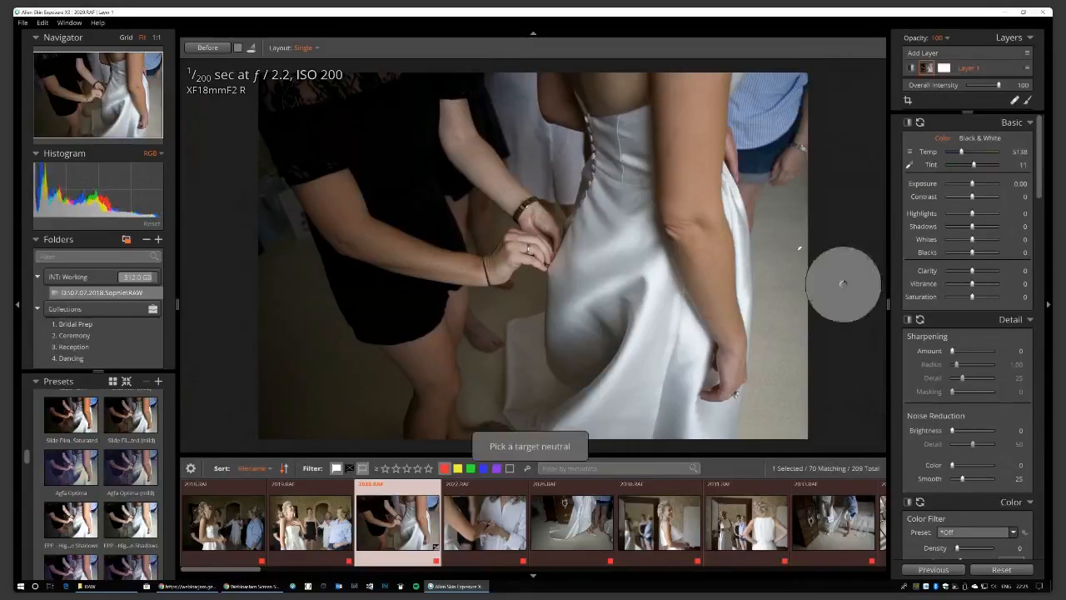
pyautogui.click(713, 286)
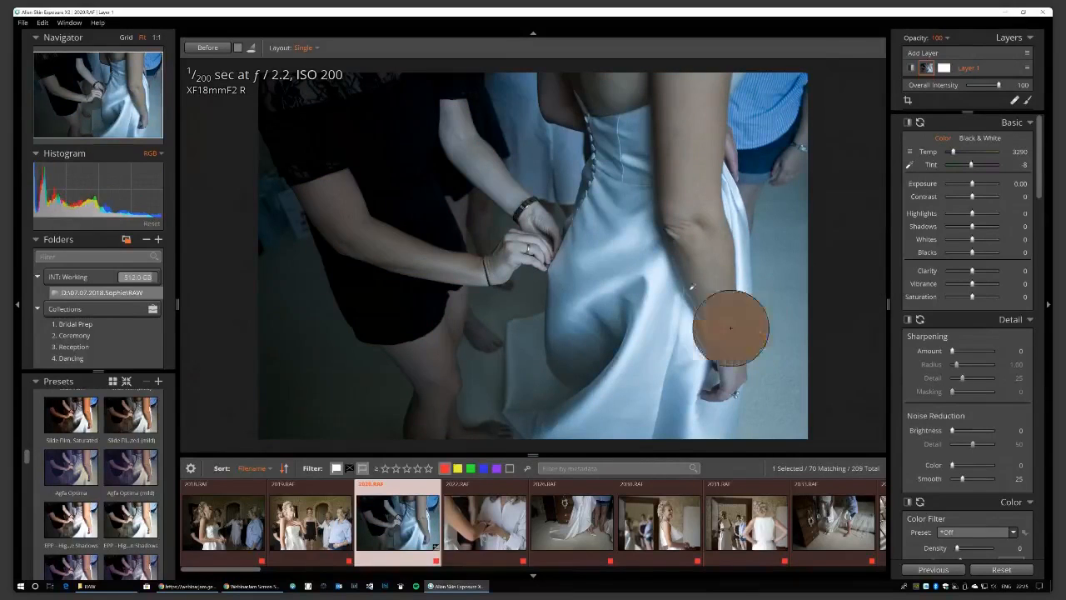
pyautogui.click(714, 330)
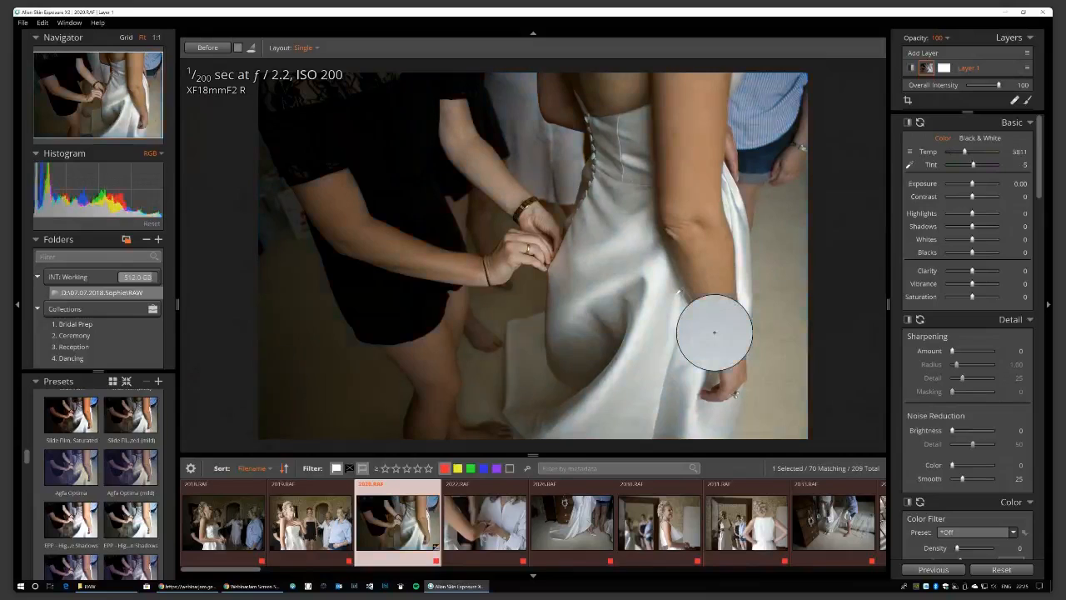
pyautogui.click(712, 332)
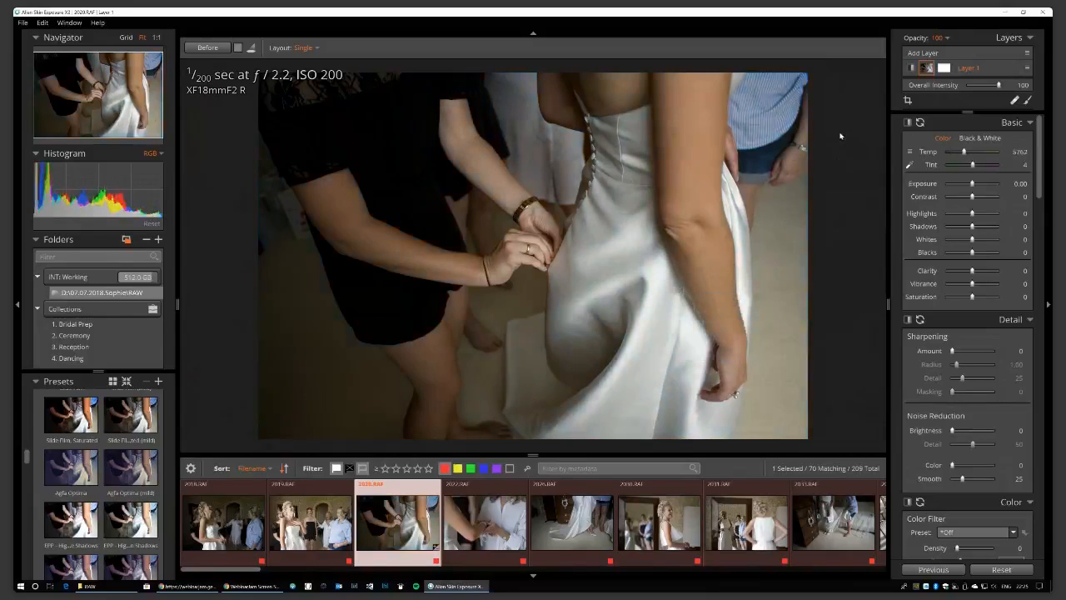
pyautogui.scroll(-2, 34, 382)
# Search presets for 'fuji' and preview the Fuji Neopan 1600 black-and-white look.
pyautogui.click(34, 382)
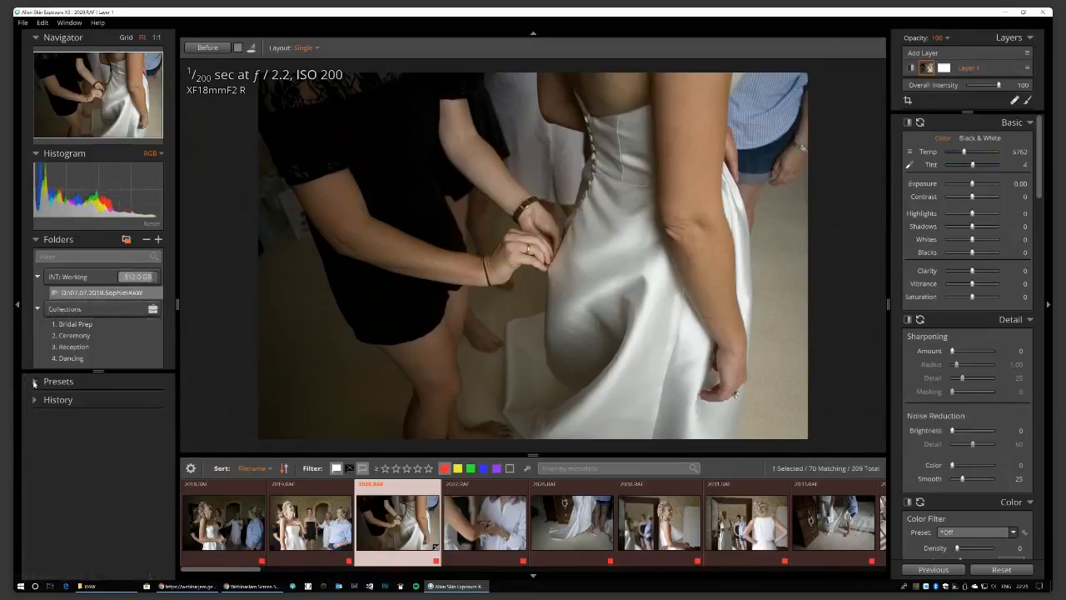
pyautogui.click(34, 382)
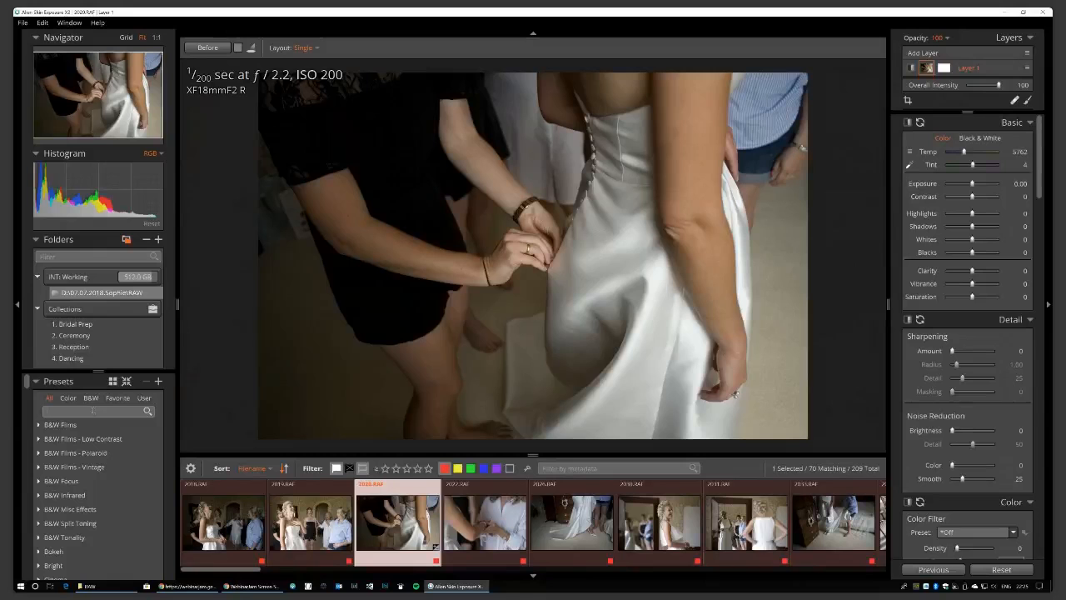
pyautogui.write('fuji')
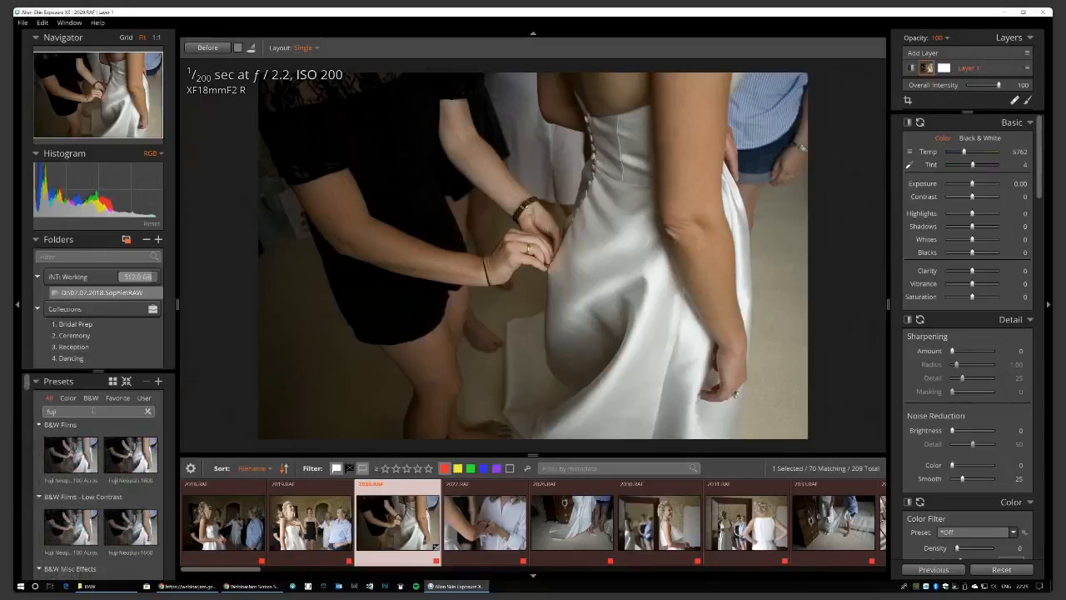
pyautogui.click(125, 468)
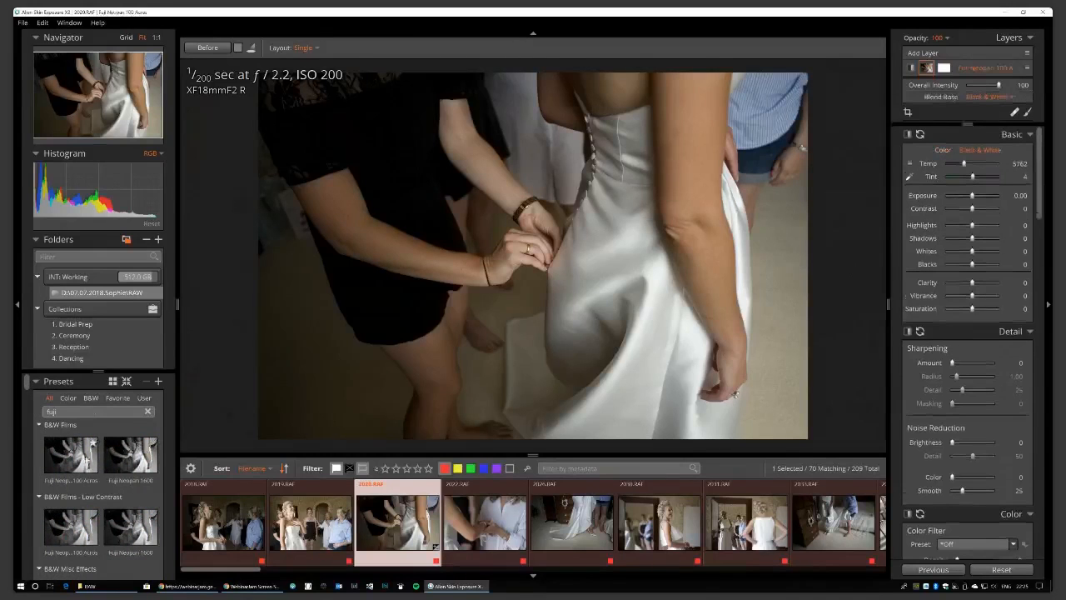
pyautogui.scroll(-2, 122, 480)
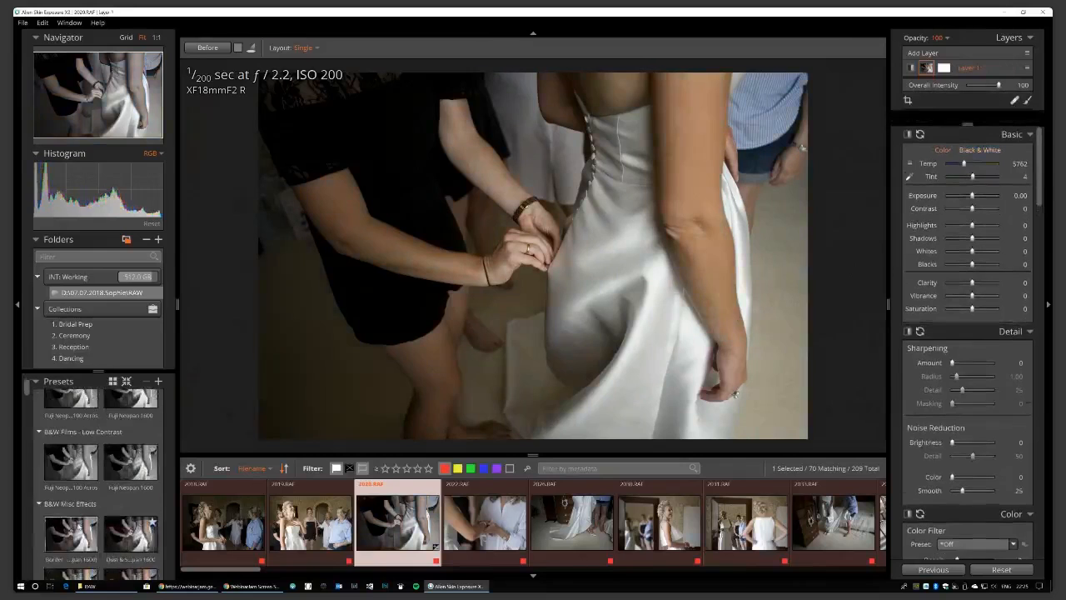
pyautogui.scroll(2, 93, 418)
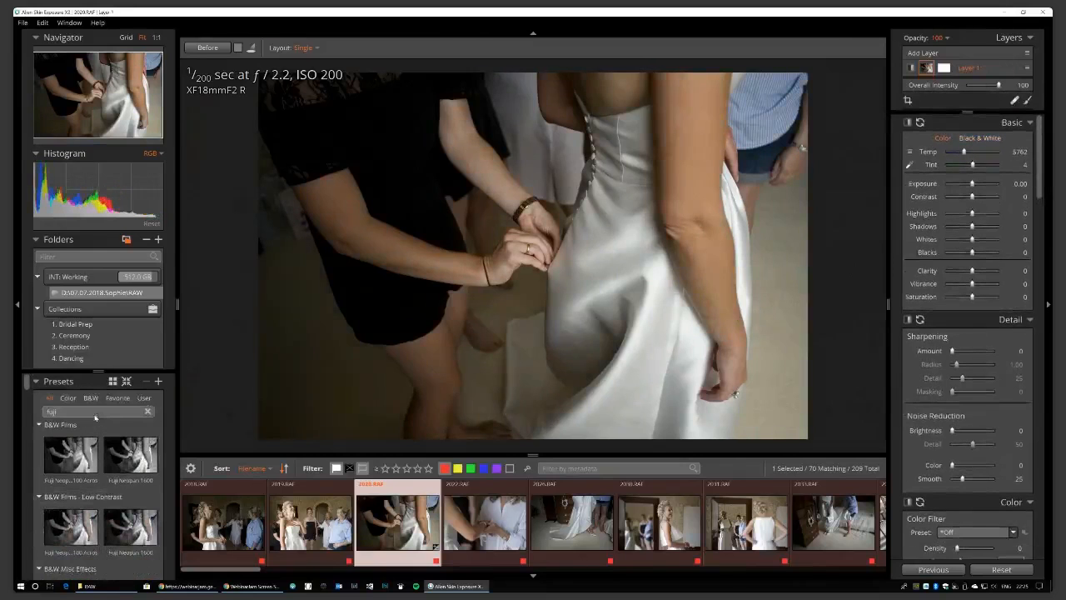
# Clear the search, view User presets, then list only the Color preset categories.
pyautogui.click(147, 412)
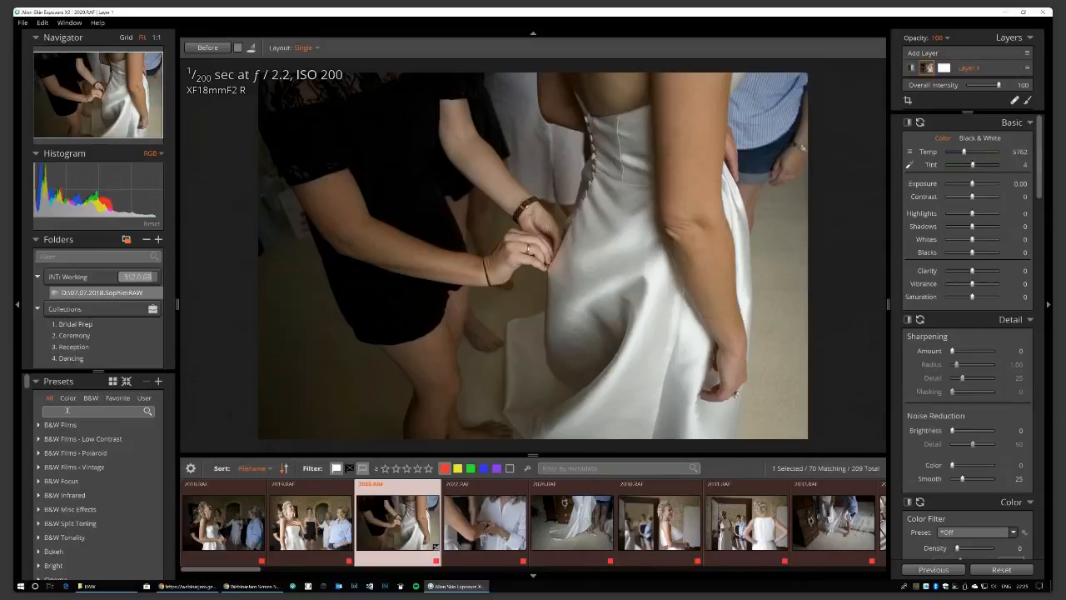
pyautogui.click(146, 399)
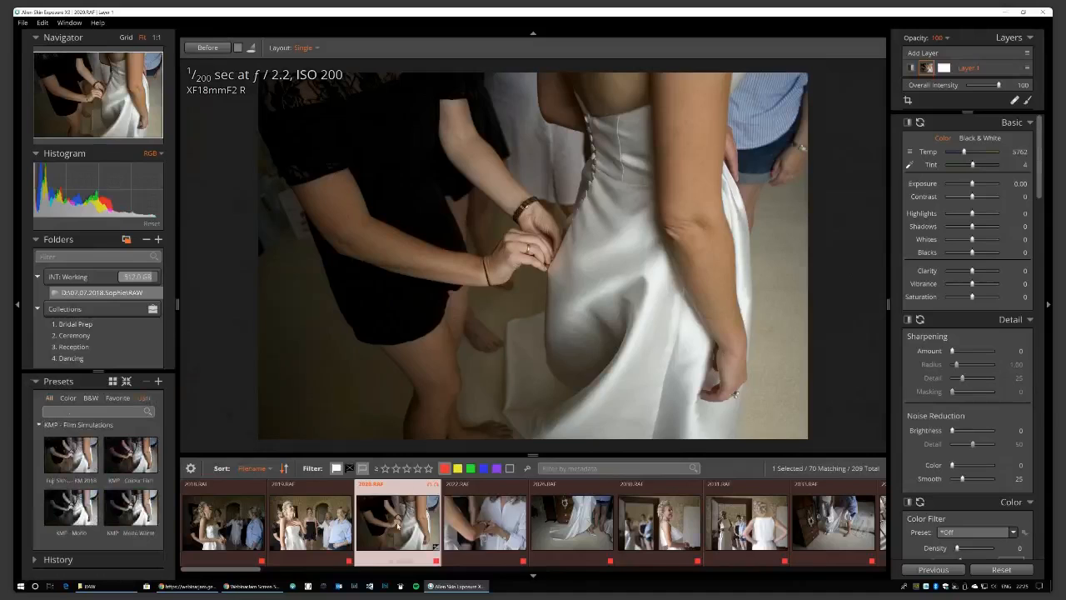
pyautogui.moveTo(398, 525)
pyautogui.click(70, 398)
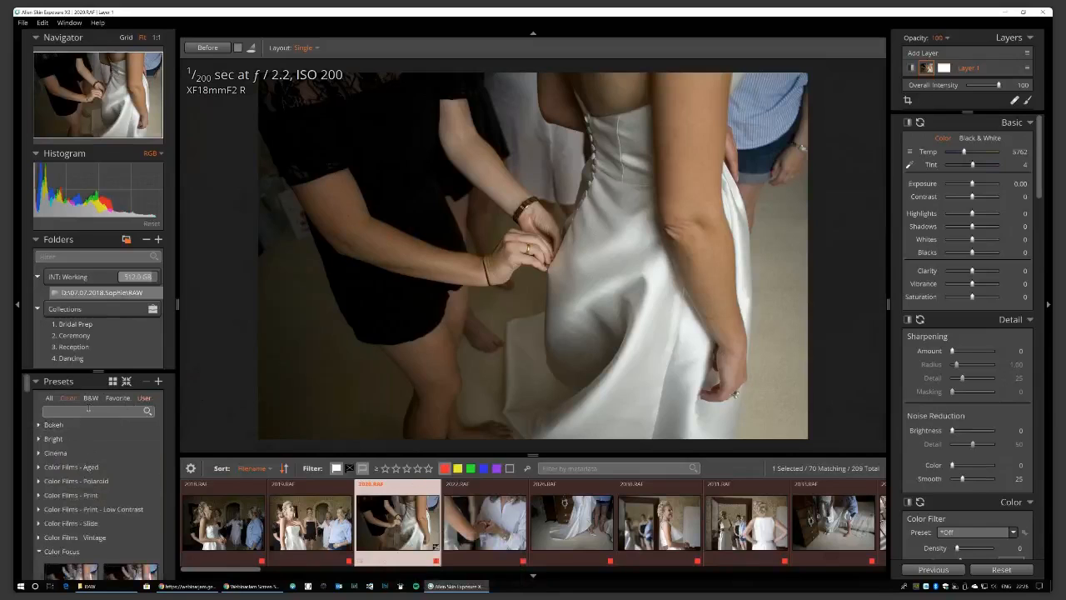
# Search all presets for 'fuji' and try the Fuji Neopan 1600 preset.
pyautogui.click(88, 410)
pyautogui.write('fuji')
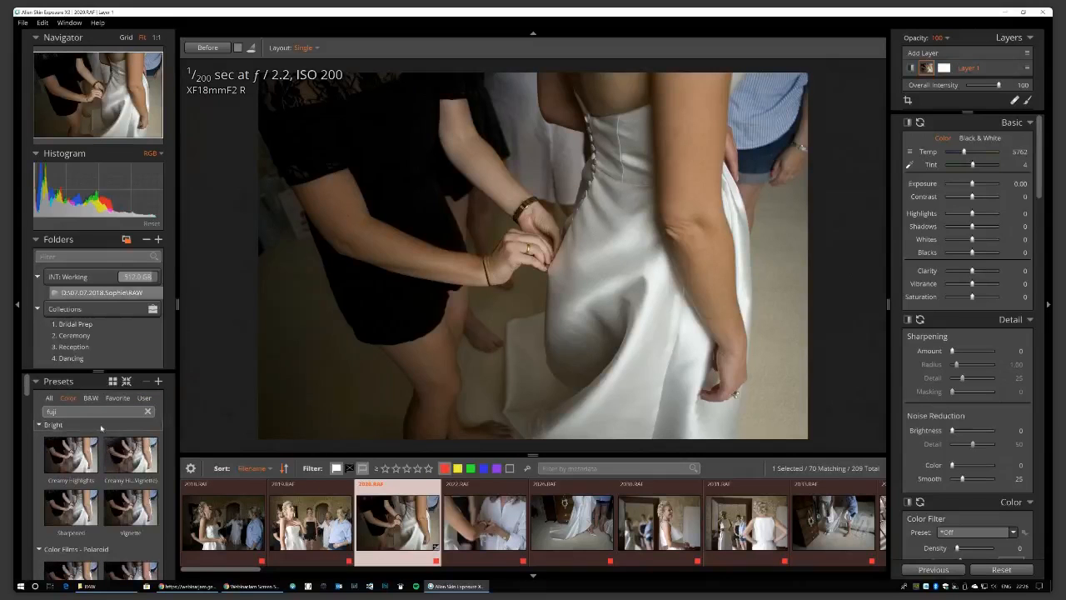
pyautogui.click(49, 398)
pyautogui.click(117, 465)
# Apply the Bright group's Creamy Highlights (Vignette) preset instead, keeping the photo in colour.
pyautogui.scroll(-3, 116, 464)
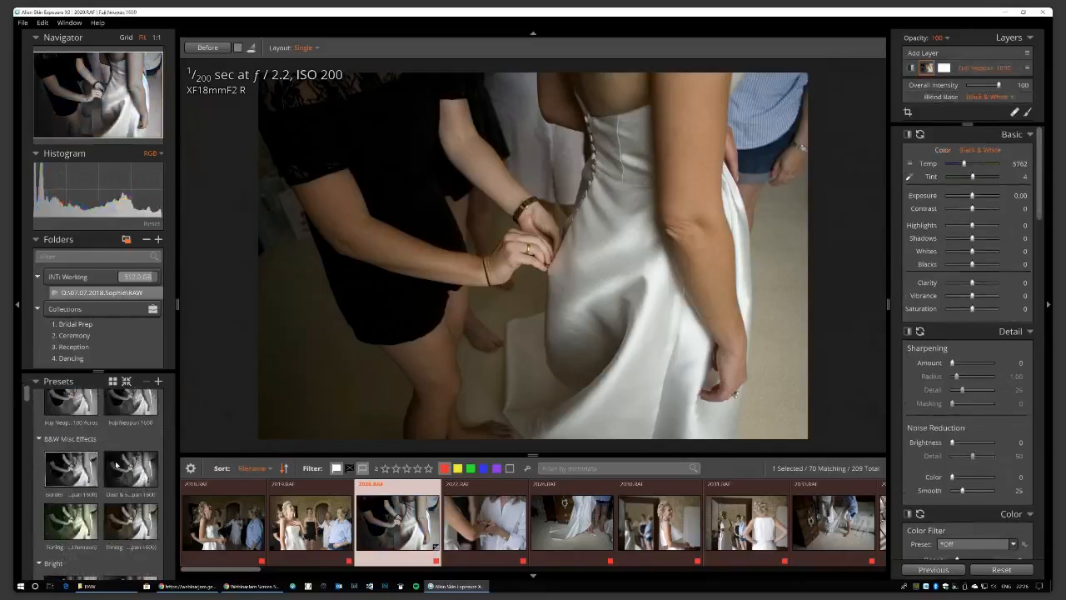
pyautogui.scroll(-2, 117, 465)
pyautogui.click(117, 465)
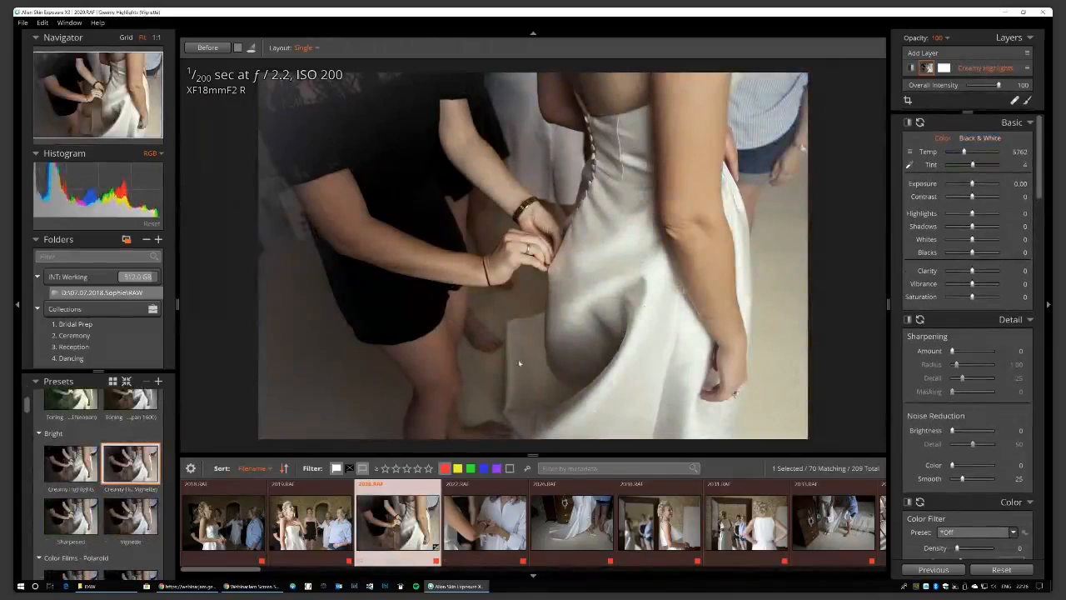
pyautogui.moveTo(401, 506)
# Expand the IR section in the adjustment panel, then return to the Vignette settings.
pyautogui.scroll(-5, 1036, 198)
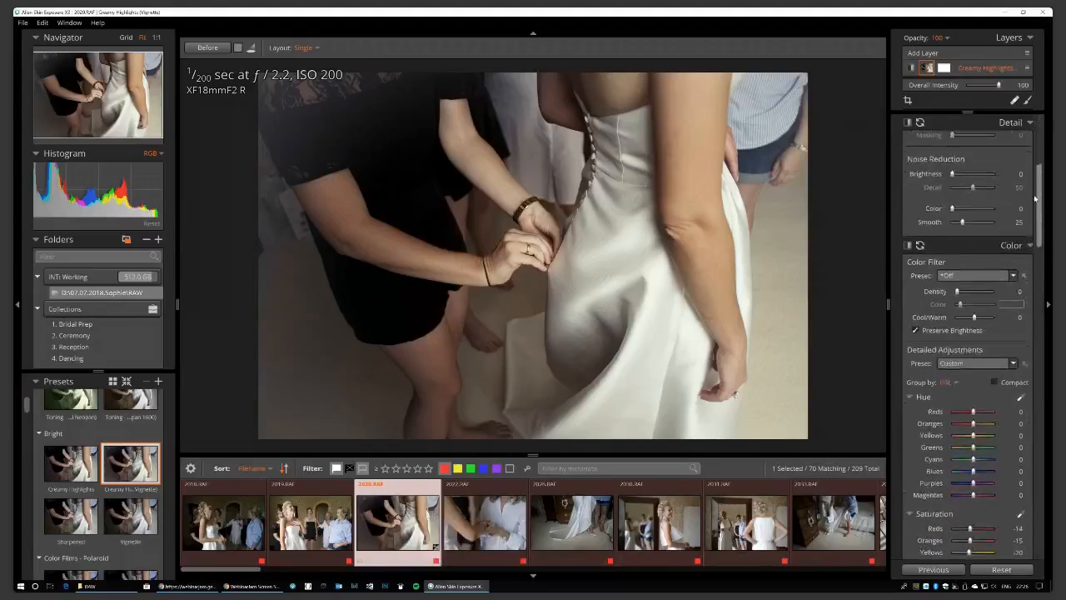
pyautogui.scroll(-2, 1038, 203)
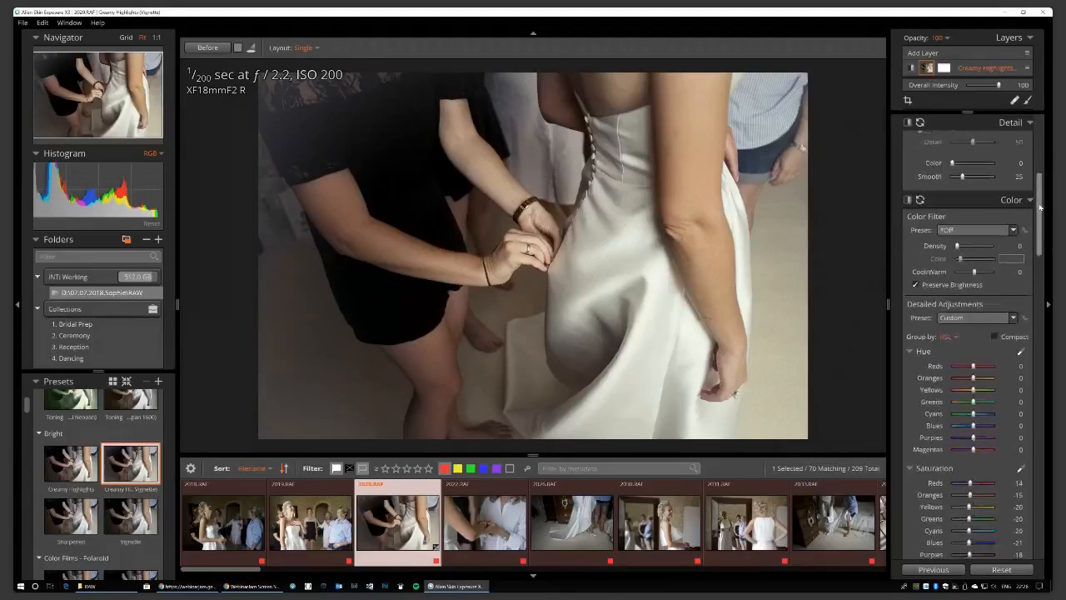
pyautogui.moveTo(1039, 207); pyautogui.dragTo(1033, 470)
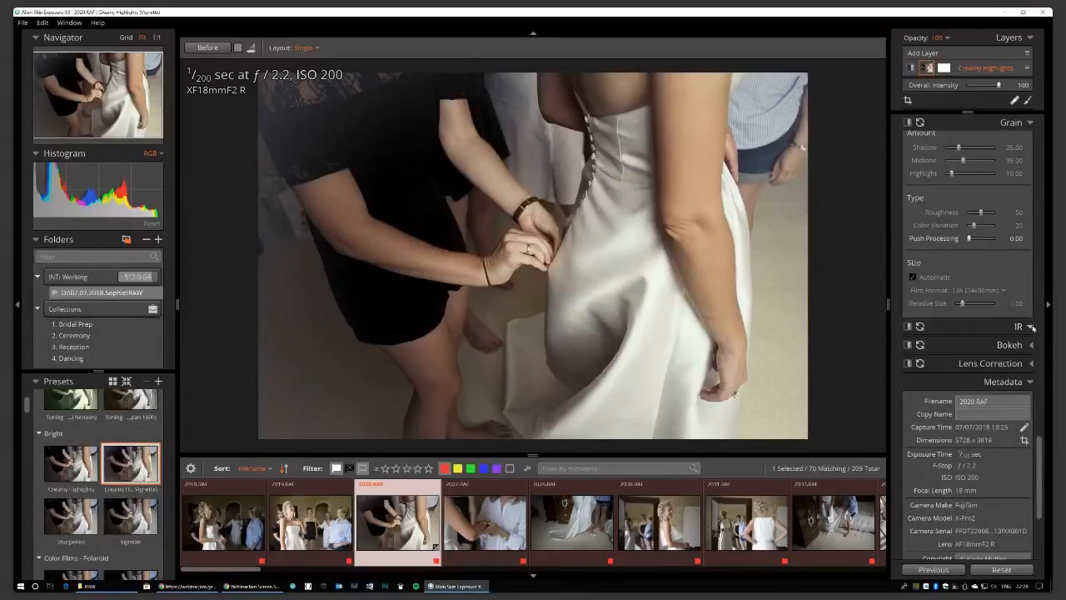
pyautogui.click(1033, 328)
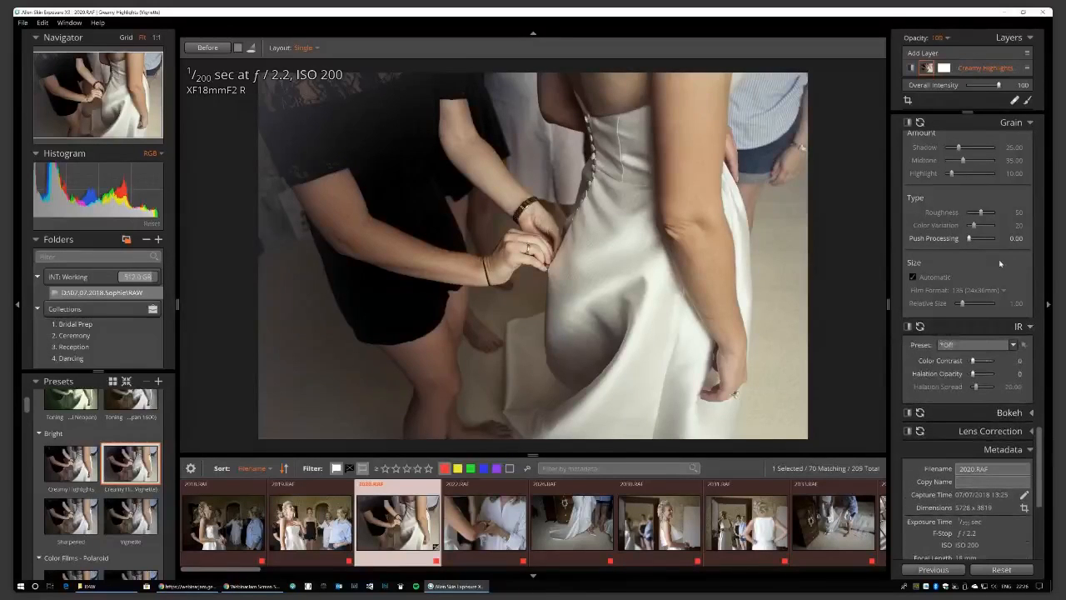
pyautogui.moveTo(1041, 464); pyautogui.dragTo(1041, 356)
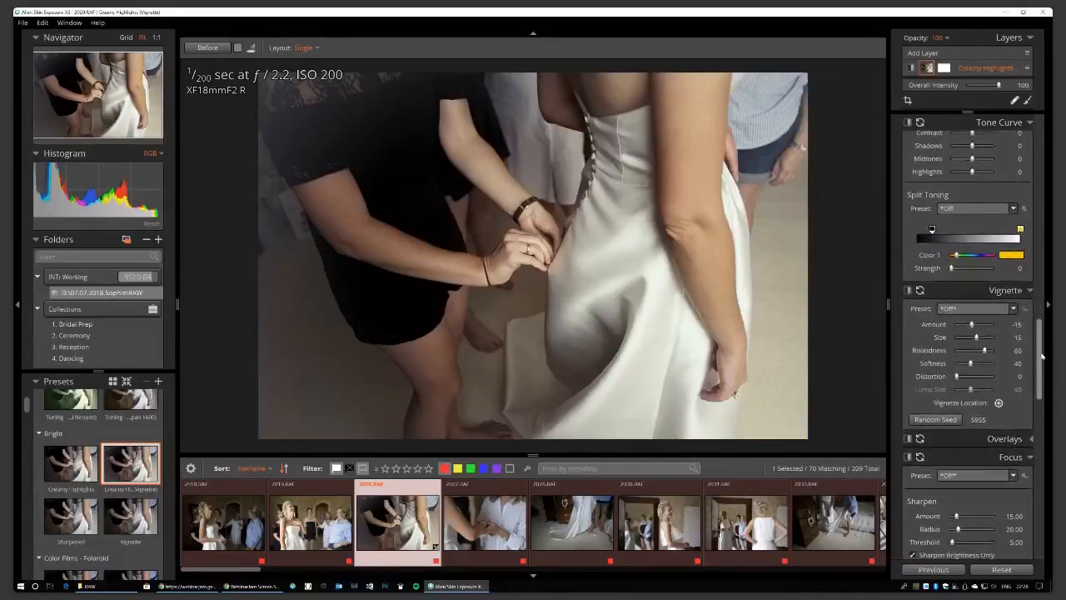
# Set the vignette preset to Subtle - White and lower the layer's overall intensity to 62.
pyautogui.click(980, 311)
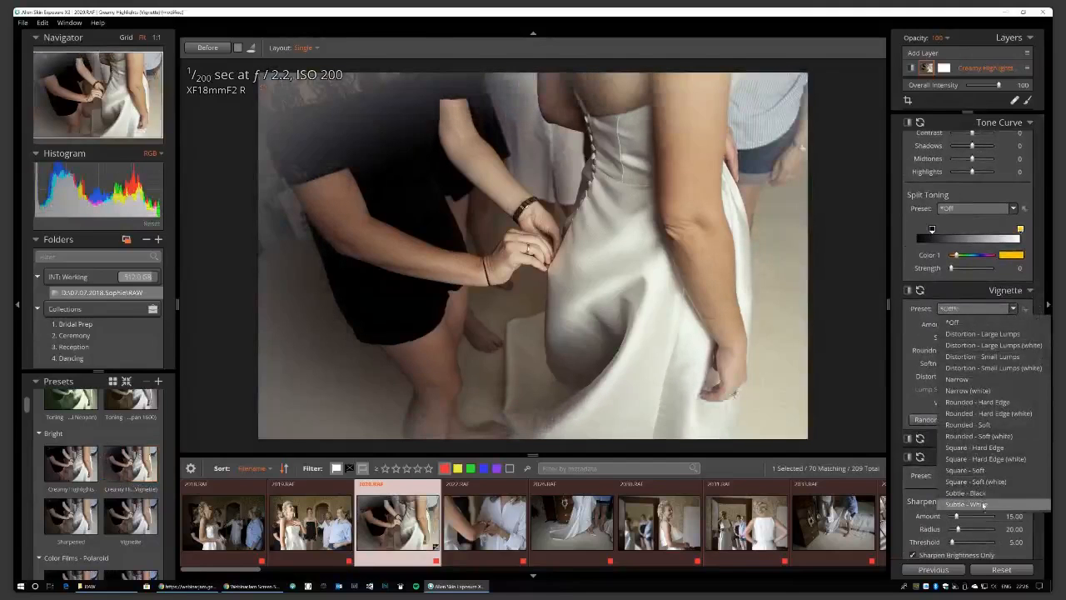
pyautogui.click(984, 505)
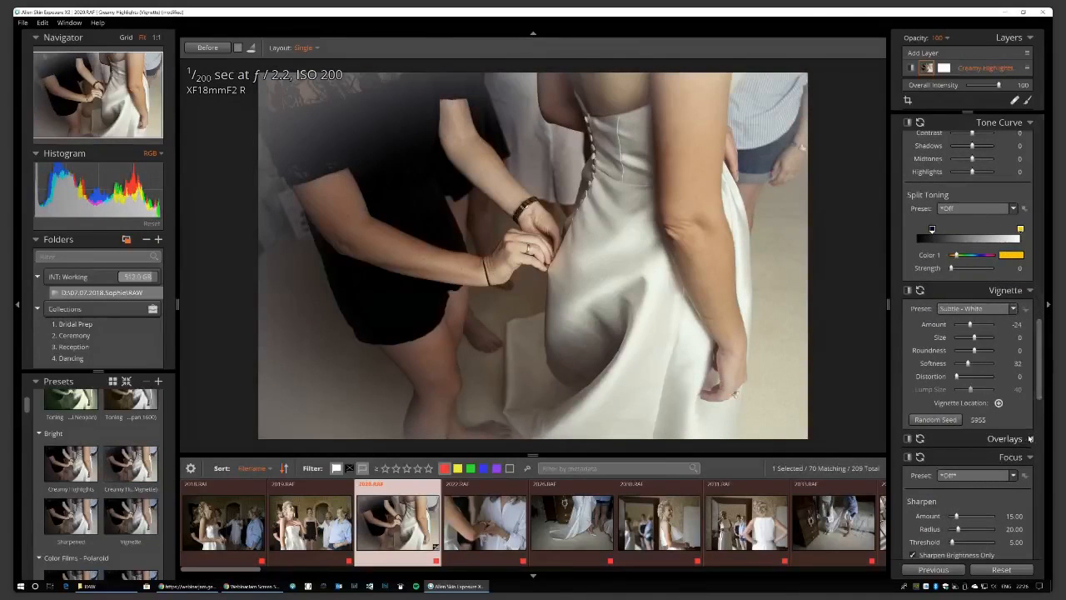
pyautogui.click(1030, 440)
pyautogui.scroll(-7, 1042, 369)
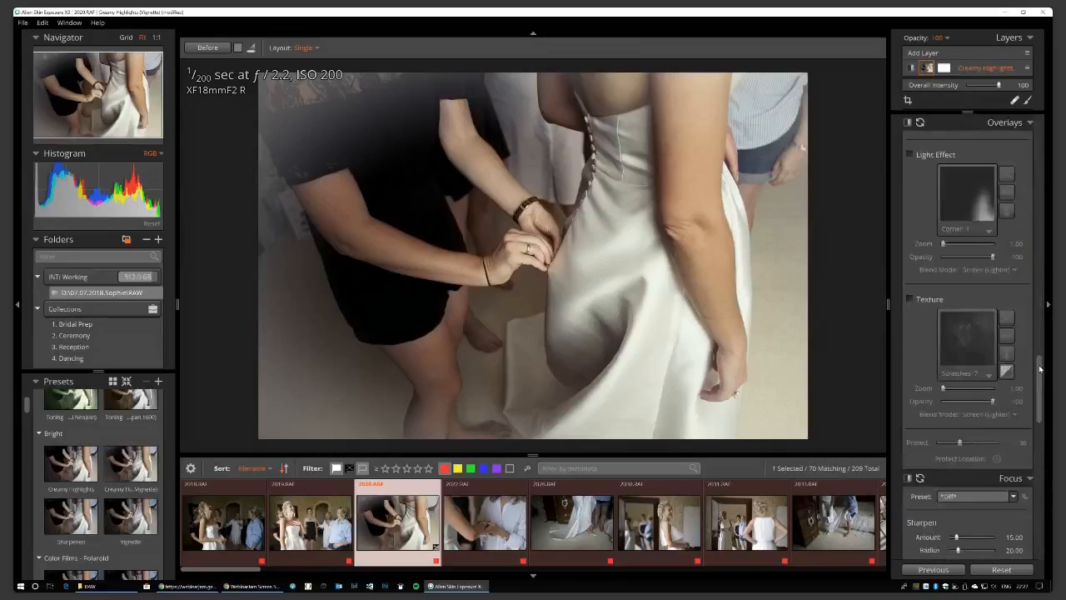
pyautogui.moveTo(1042, 369); pyautogui.dragTo(1035, 405)
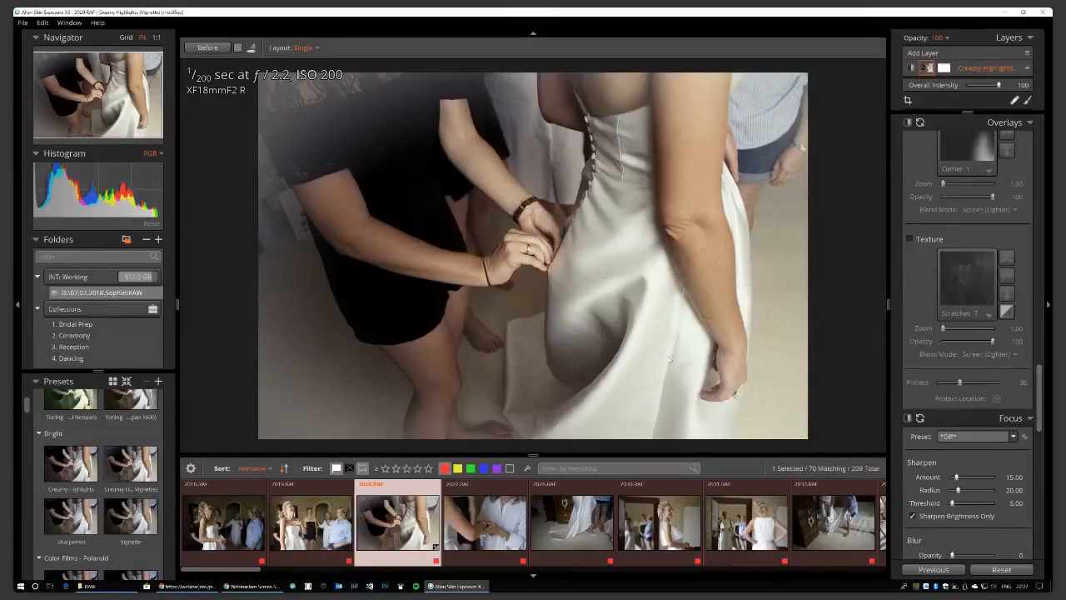
pyautogui.moveTo(1038, 391); pyautogui.dragTo(1037, 162)
pyautogui.moveTo(999, 86); pyautogui.dragTo(989, 89)
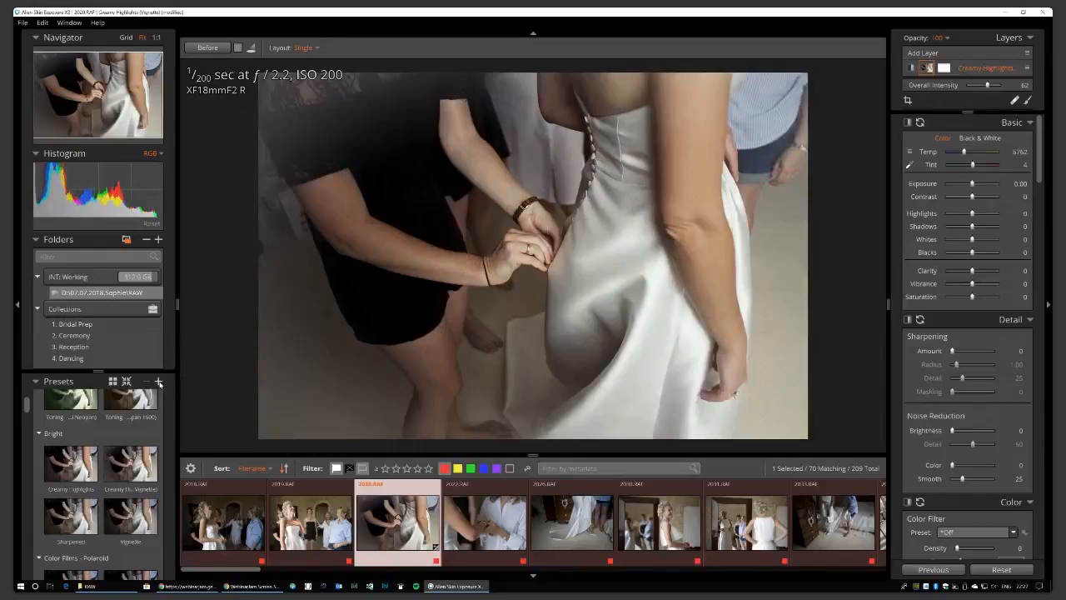
# Start a new preset named 'KMP - Highlight' in the KMP - Film Simulations category.
pyautogui.click(159, 383)
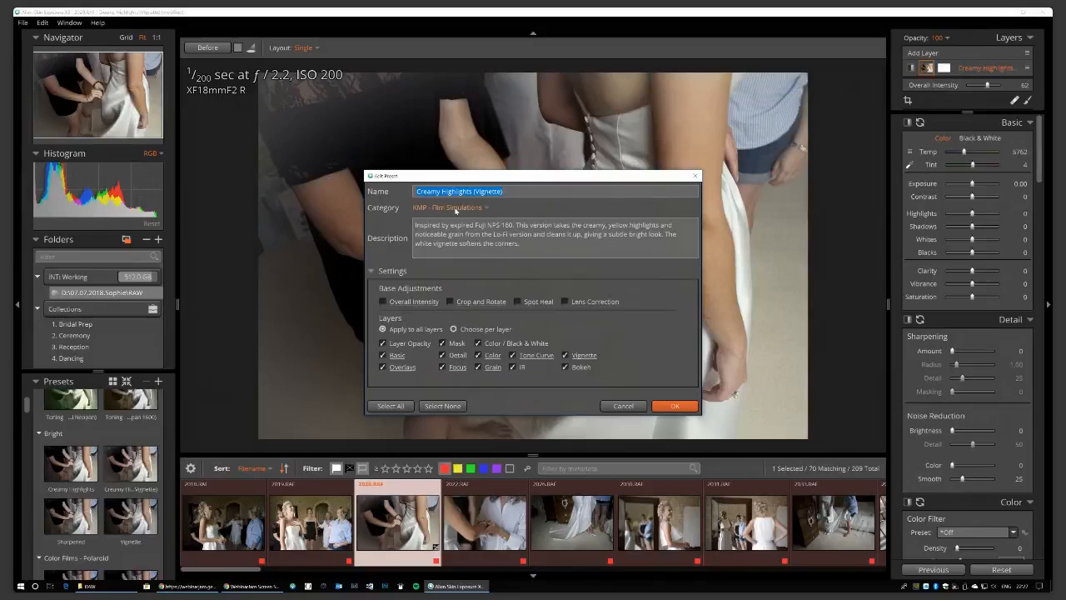
pyautogui.click(456, 208)
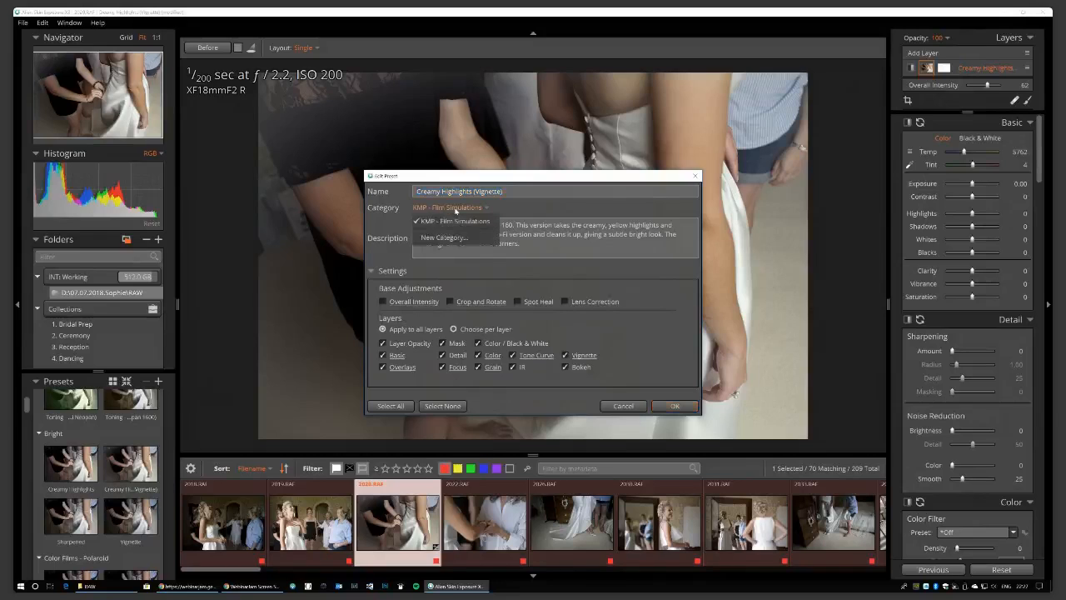
pyautogui.click(444, 237)
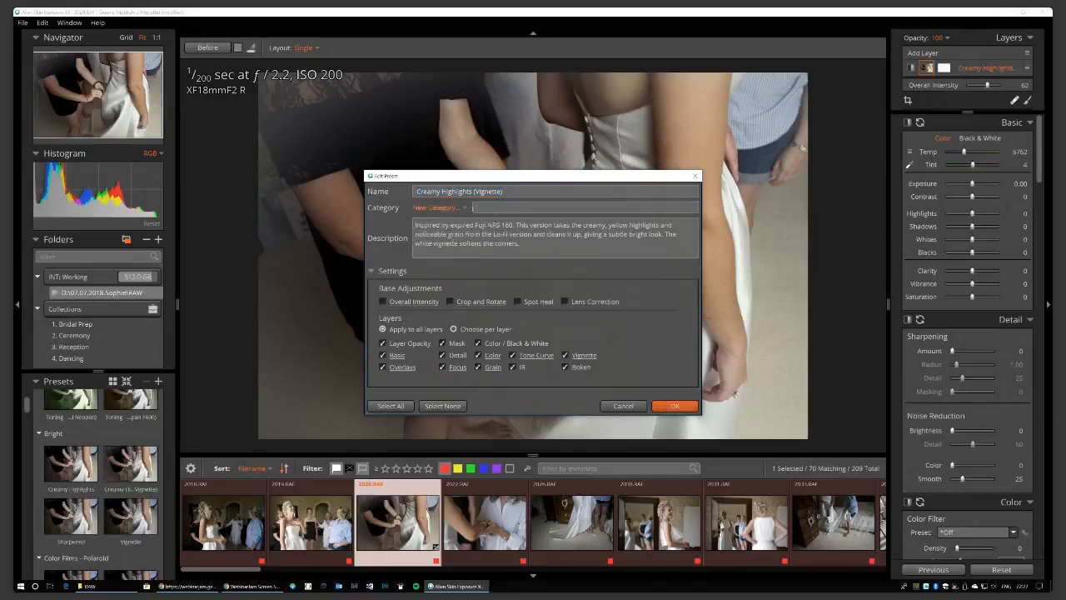
pyautogui.click(450, 207)
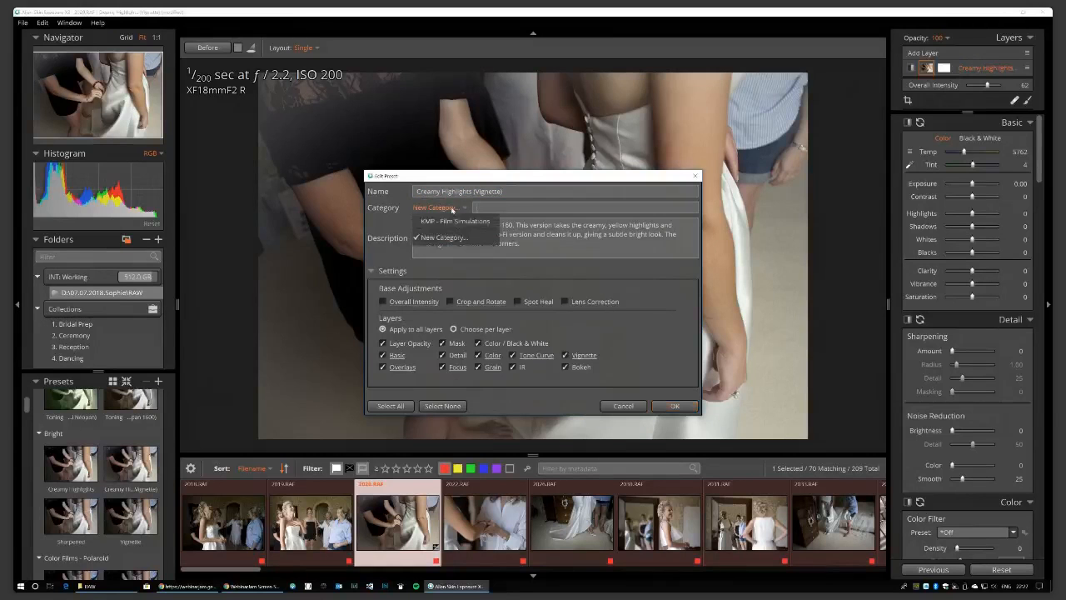
pyautogui.click(457, 224)
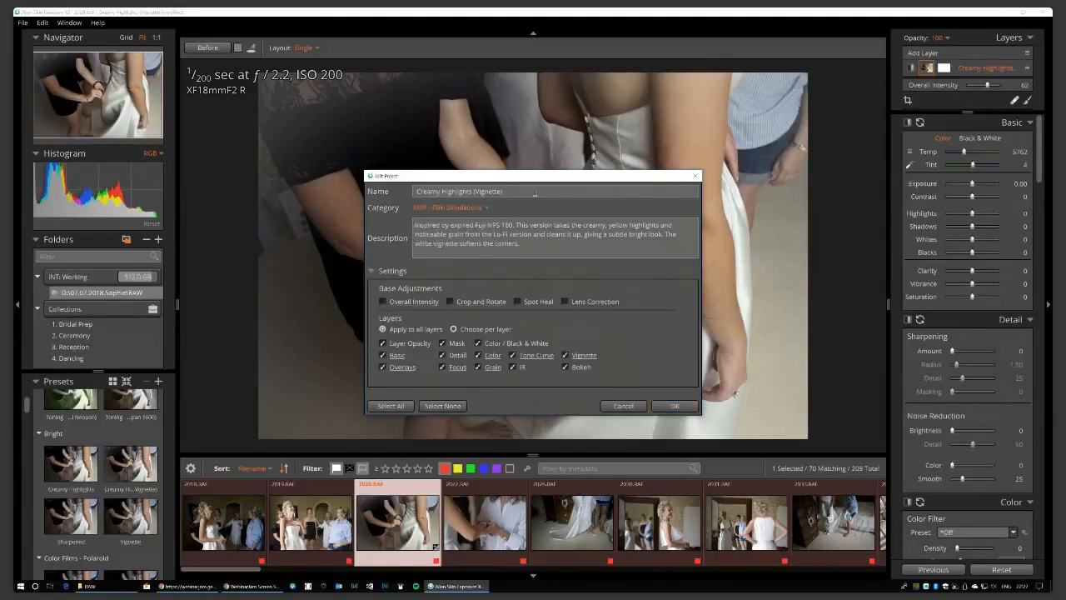
pyautogui.click(549, 193)
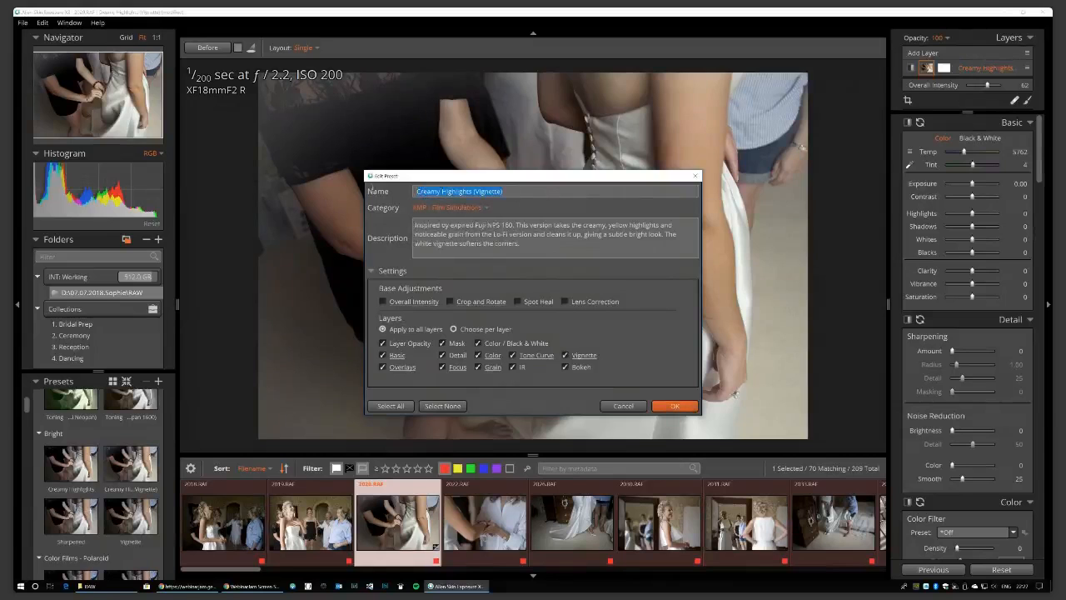
pyautogui.moveTo(542, 194); pyautogui.dragTo(373, 192)
pyautogui.write('KMP - Highlights')
# Exclude Layer Opacity, Mask, Detail, IR and Bokeh from the preset, then save it.
pyautogui.click(454, 329)
pyautogui.scroll(-1, 498, 320)
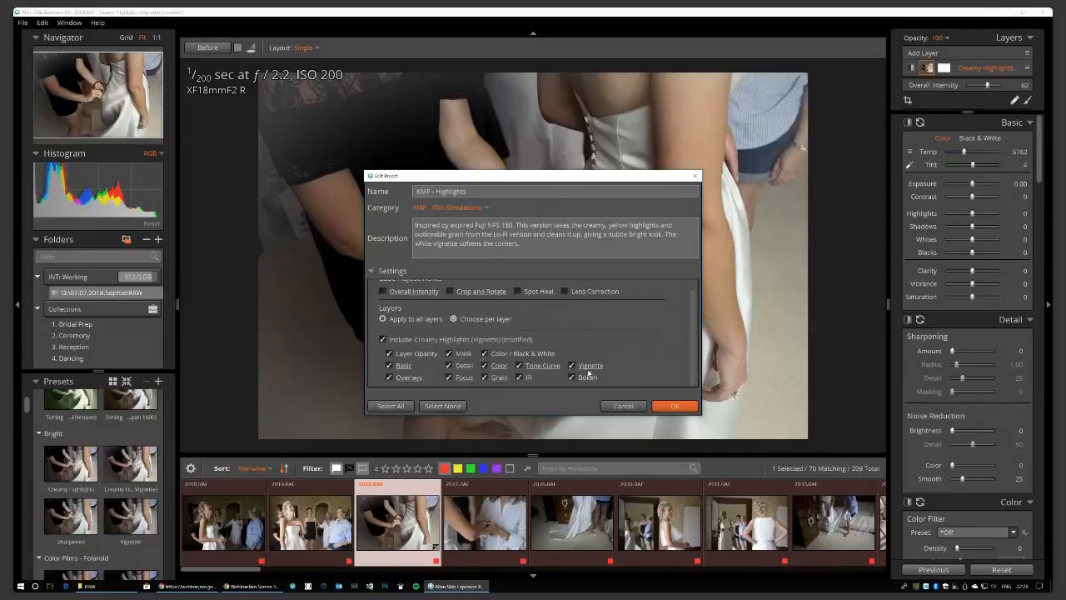
pyautogui.click(398, 319)
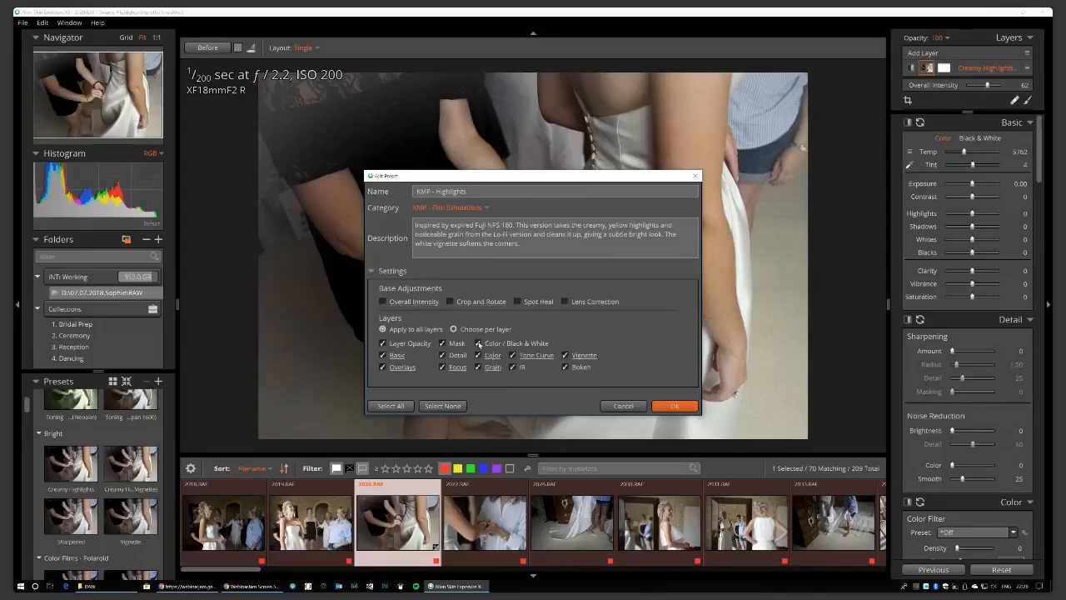
pyautogui.click(442, 343)
pyautogui.click(443, 355)
pyautogui.click(383, 344)
pyautogui.click(512, 366)
pyautogui.click(564, 367)
pyautogui.click(688, 407)
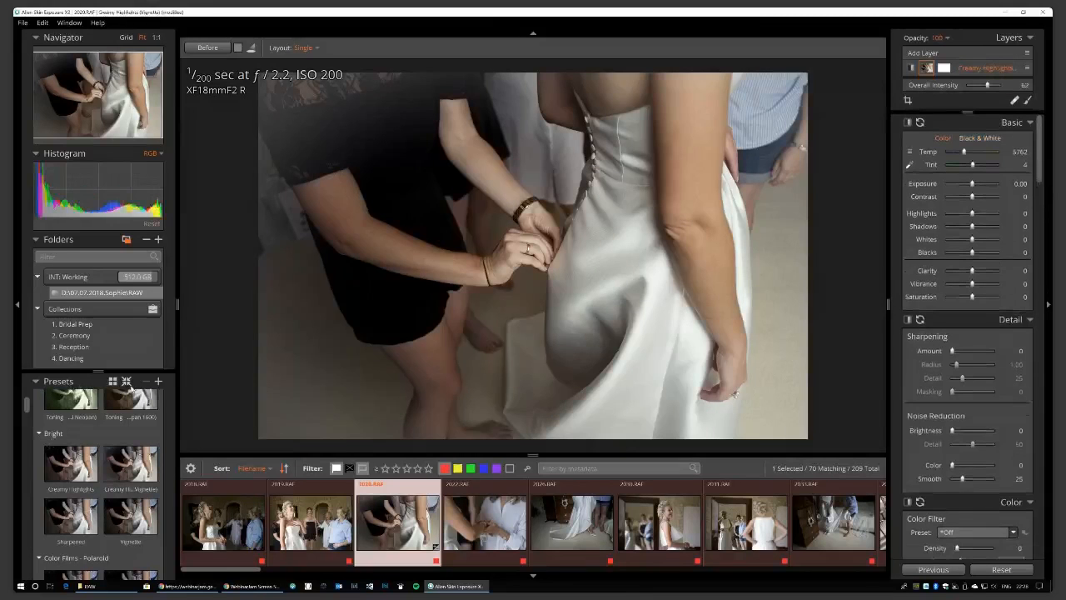
# Apply KMP - Highlights from the user's KMP - Film Simulations presets to 2020.RAF.
pyautogui.click(126, 382)
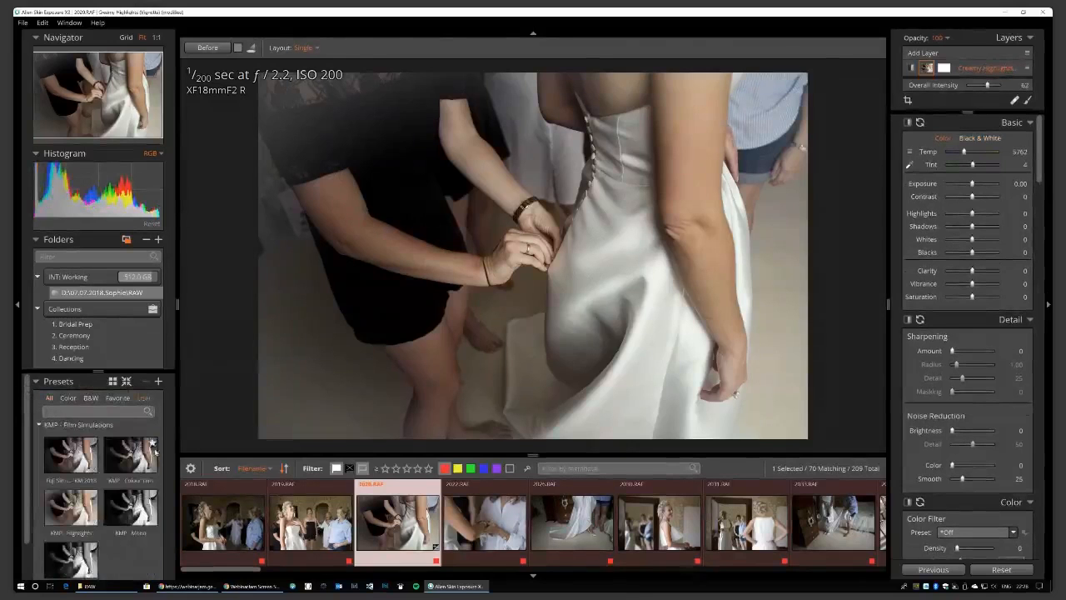
pyautogui.scroll(-1, 150, 462)
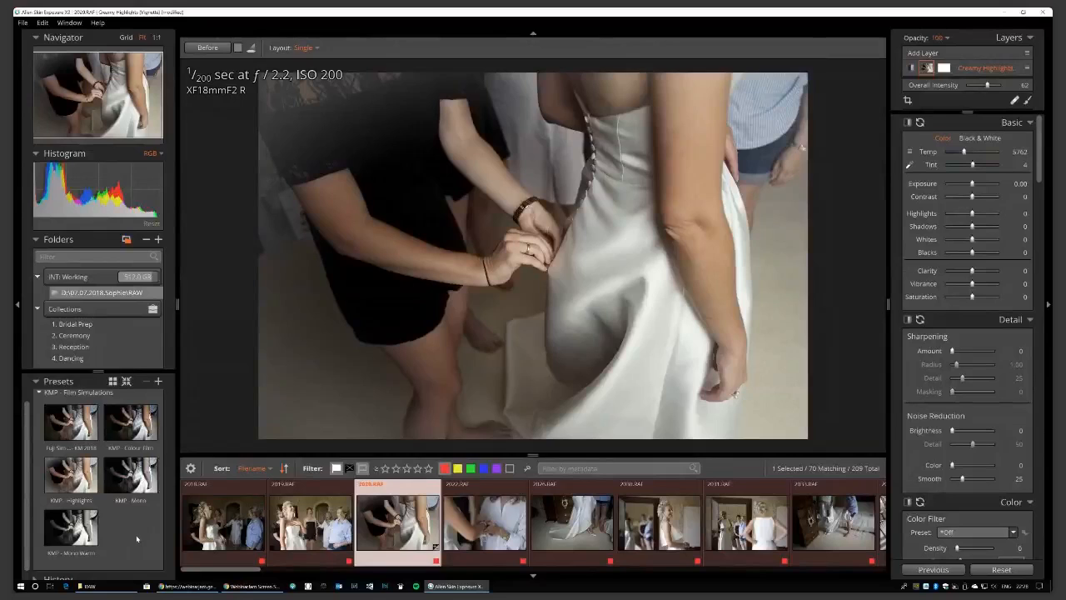
pyautogui.click(80, 487)
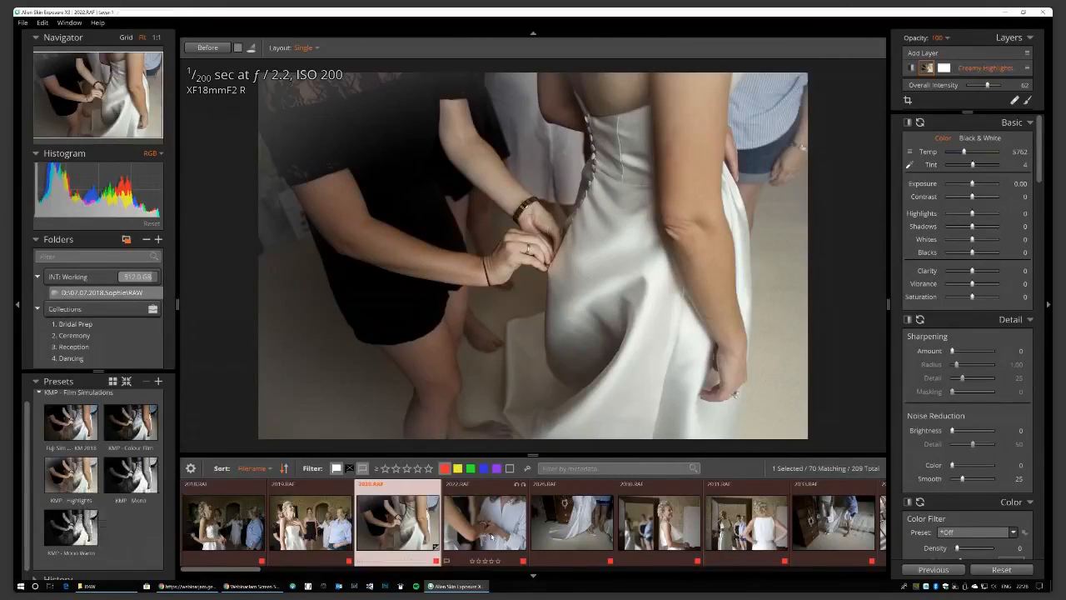
# Clear all adjustments on 2022.RAF and return to 2020.RAF.
pyautogui.click(492, 537)
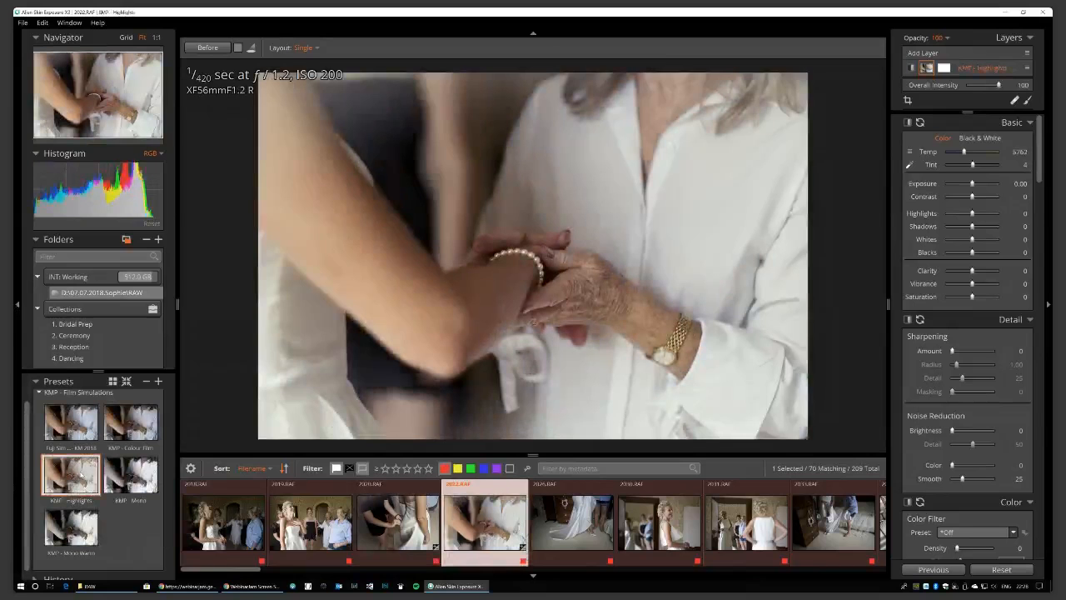
pyautogui.click(1021, 573)
pyautogui.press('Left')
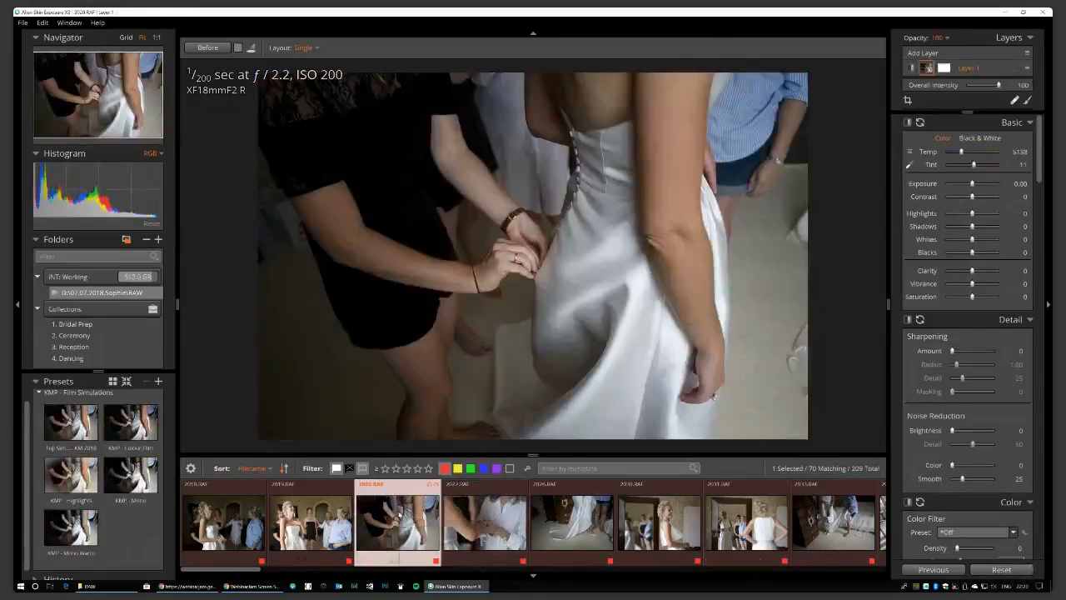
# Preview KMP - Mono and KMP - Mono Warm, then undo back to the colour version.
pyautogui.moveTo(400, 516)
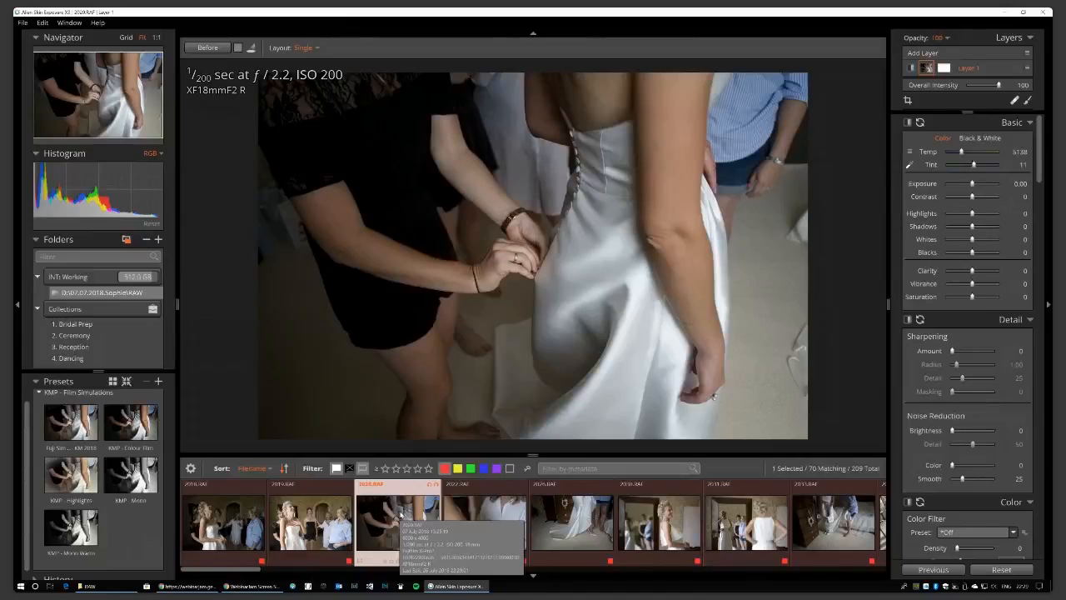
pyautogui.click(143, 480)
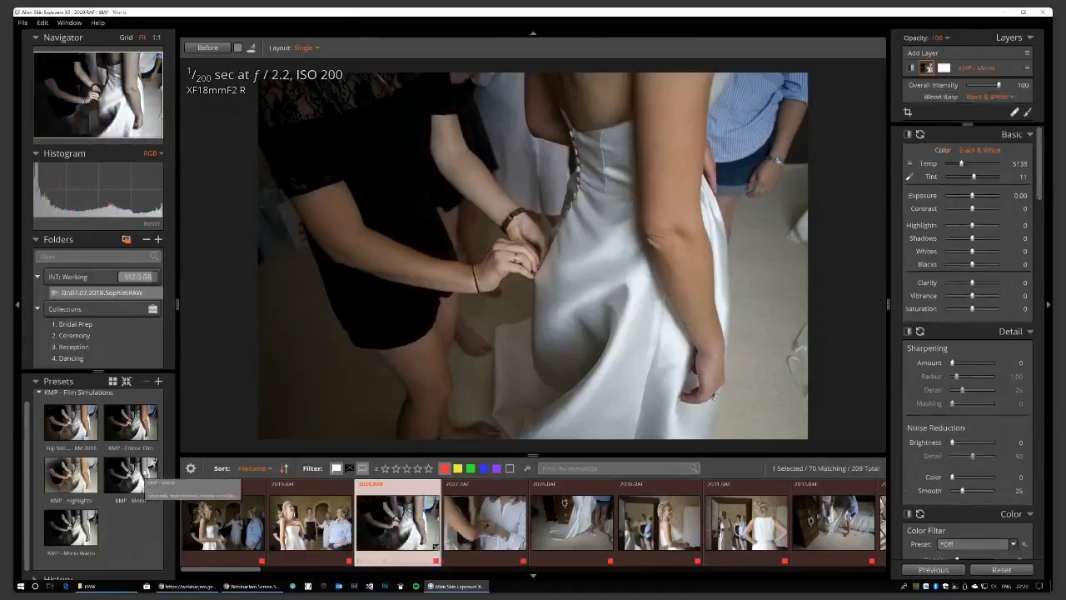
pyautogui.click(83, 528)
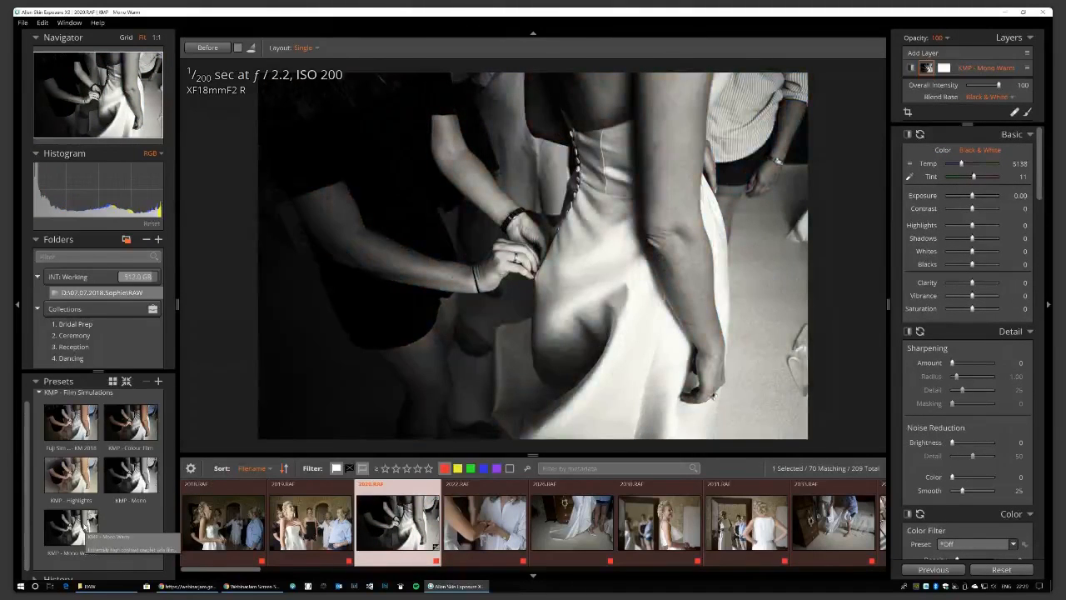
pyautogui.click(87, 528)
pyautogui.scroll(1, 140, 530)
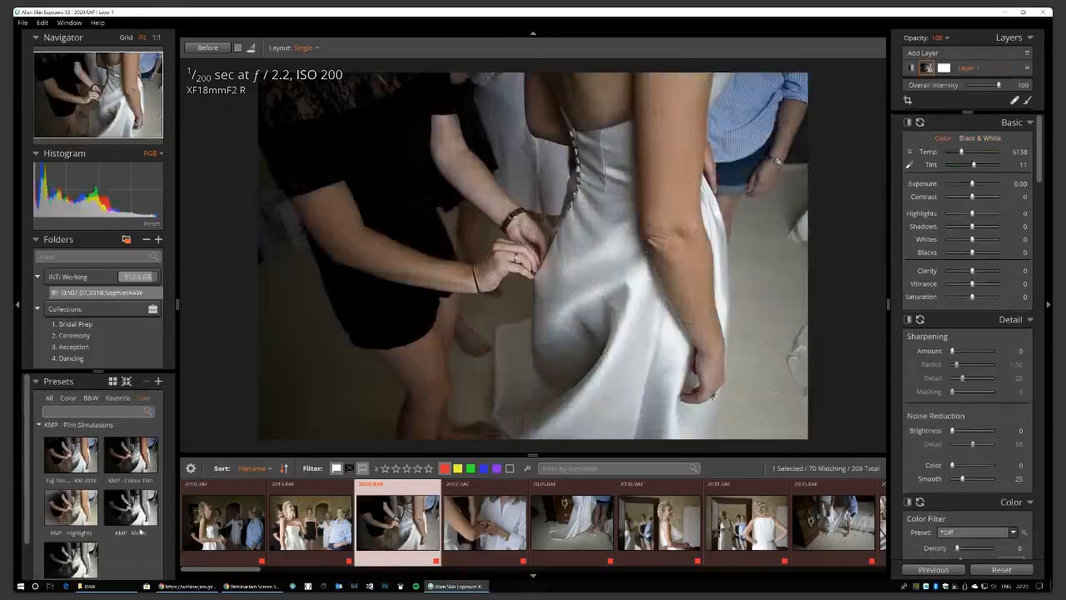
# Show all presets, search for 'kodak', then clear the search.
pyautogui.click(40, 425)
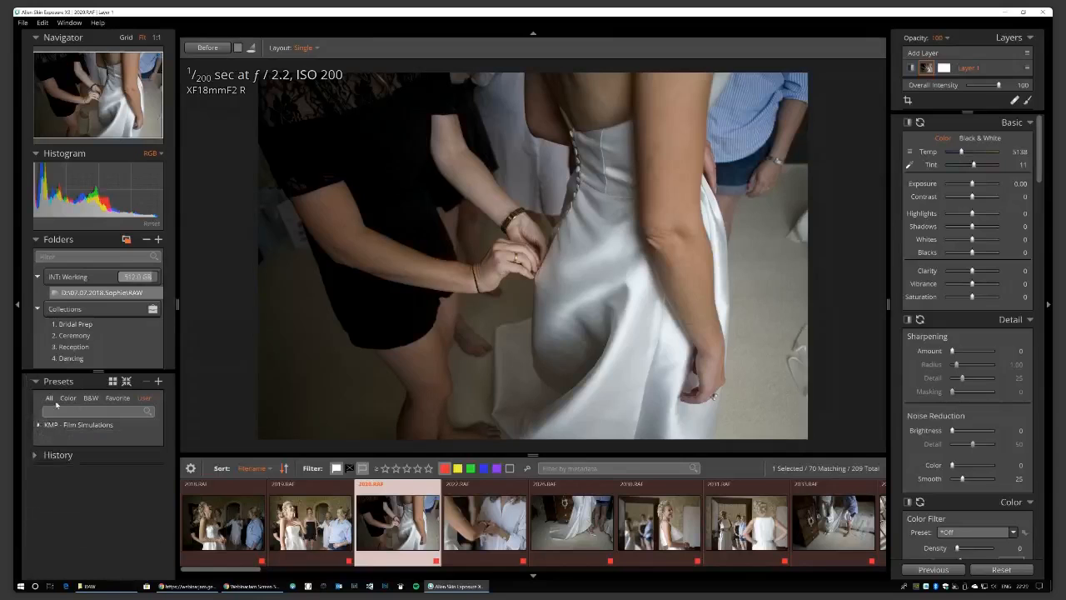
pyautogui.click(50, 399)
pyautogui.click(99, 411)
pyautogui.write('kodak')
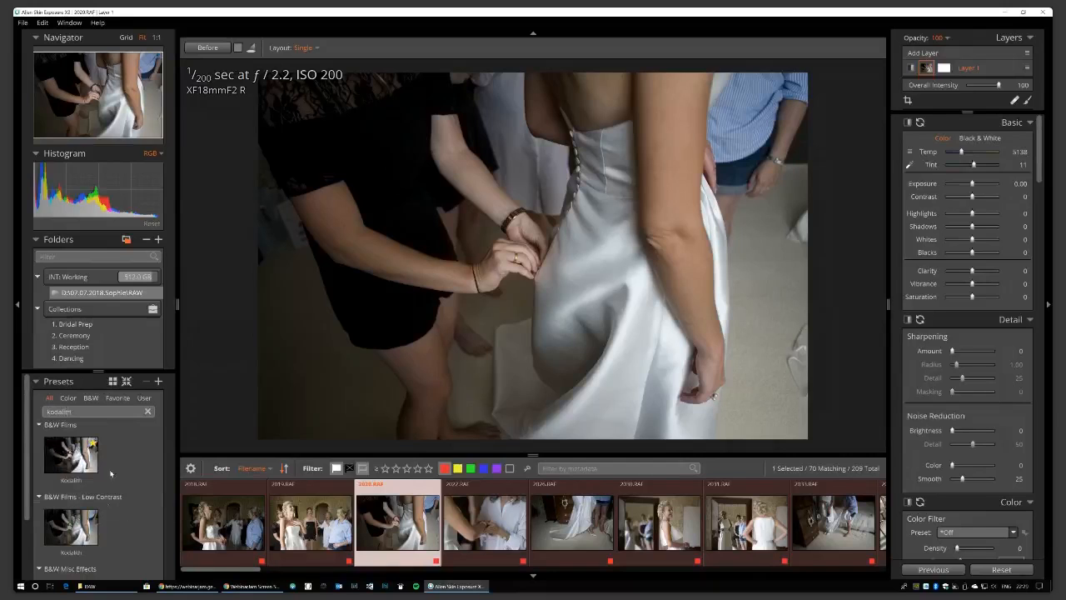
pyautogui.click(148, 412)
# Apply the KMP - Mono preset from the user's KMP - Film Simulations group.
pyautogui.click(144, 397)
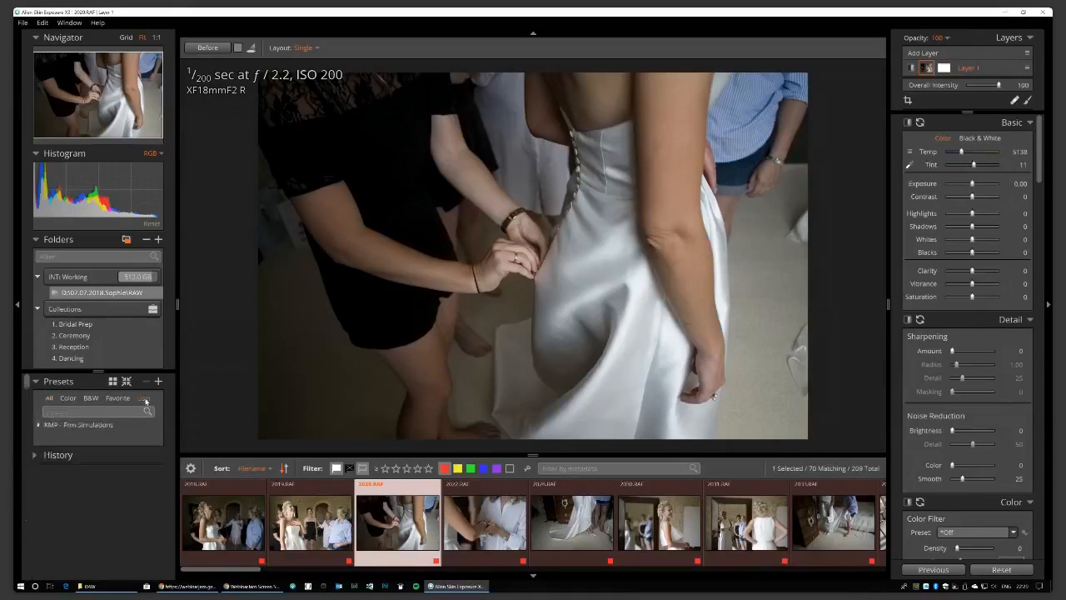
pyautogui.click(97, 425)
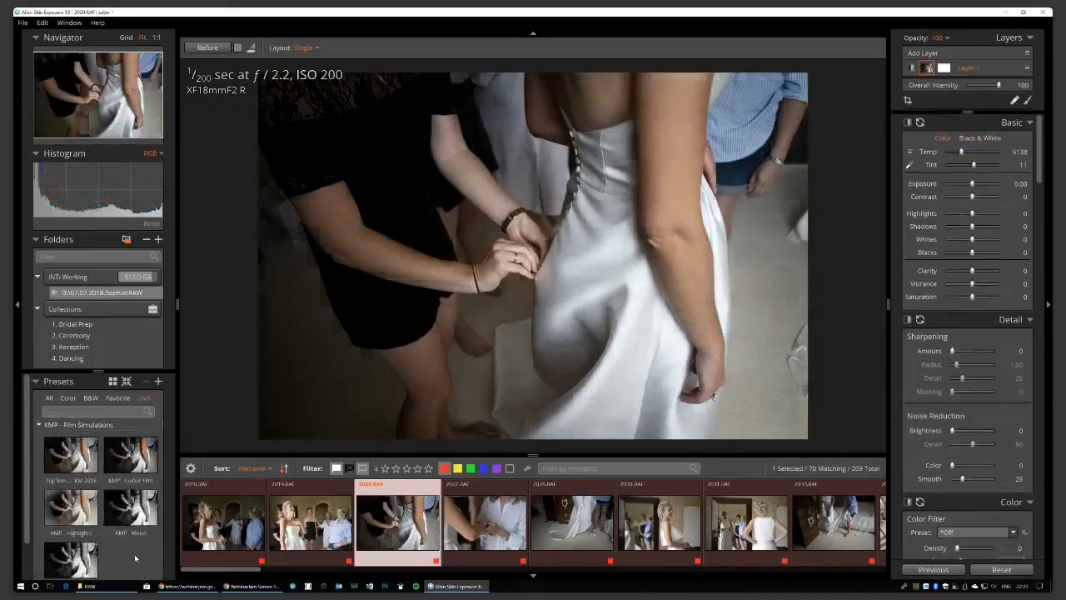
pyautogui.click(131, 507)
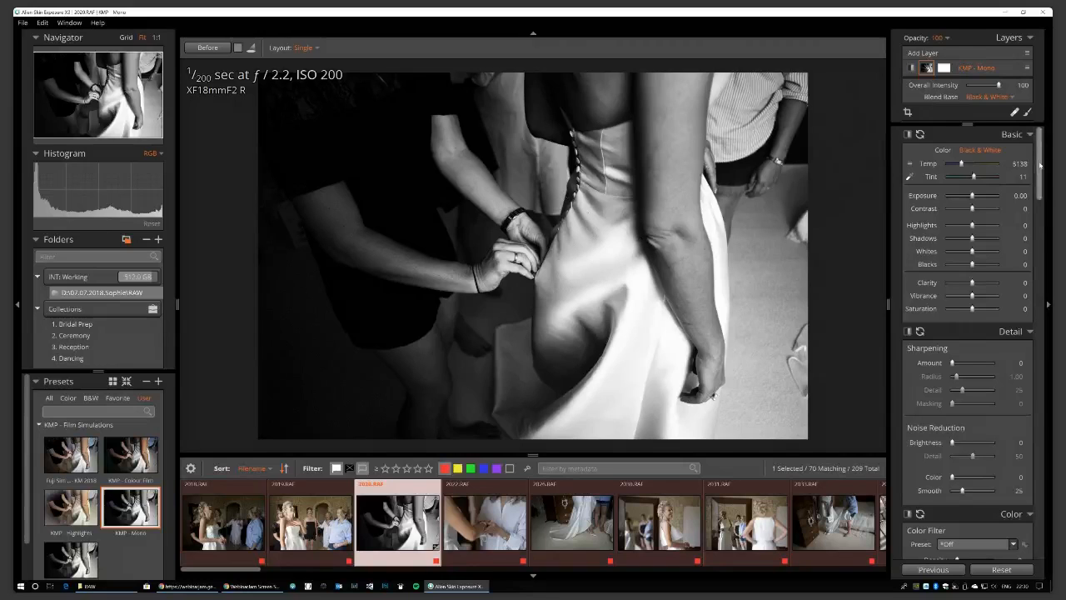
# Enable Solo Mode for the adjustment sections and collapse the Overlays section.
pyautogui.scroll(-3, 1038, 198)
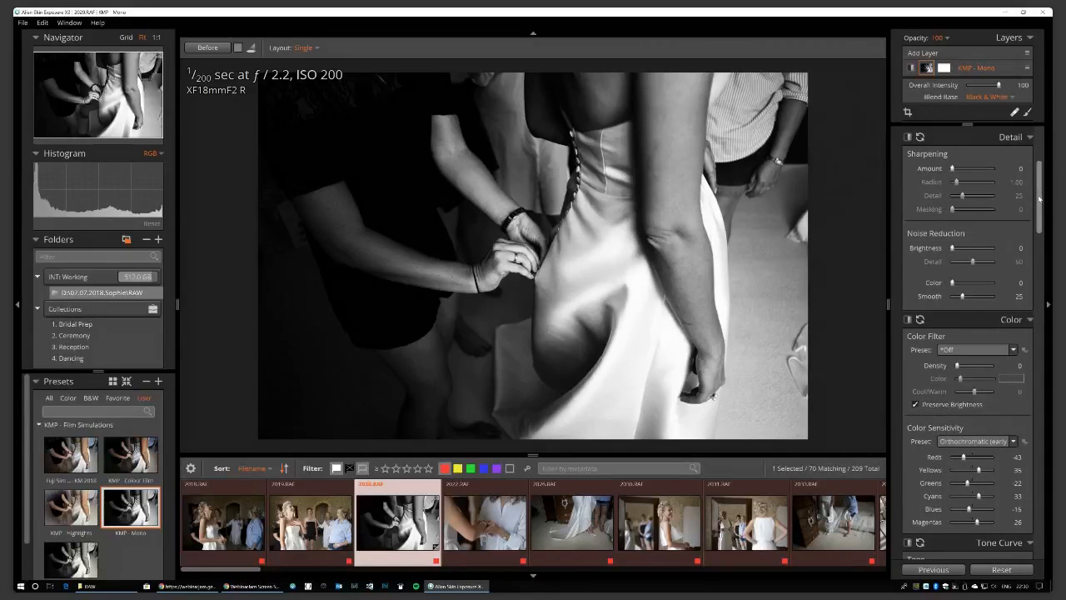
pyautogui.moveTo(1039, 198); pyautogui.dragTo(1041, 311)
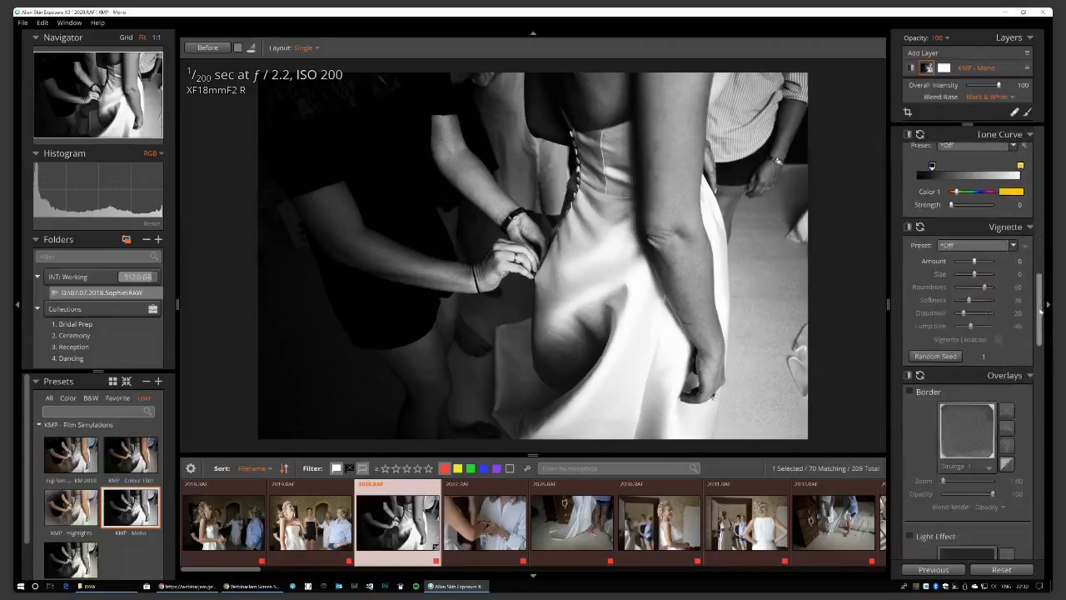
pyautogui.click(1030, 375)
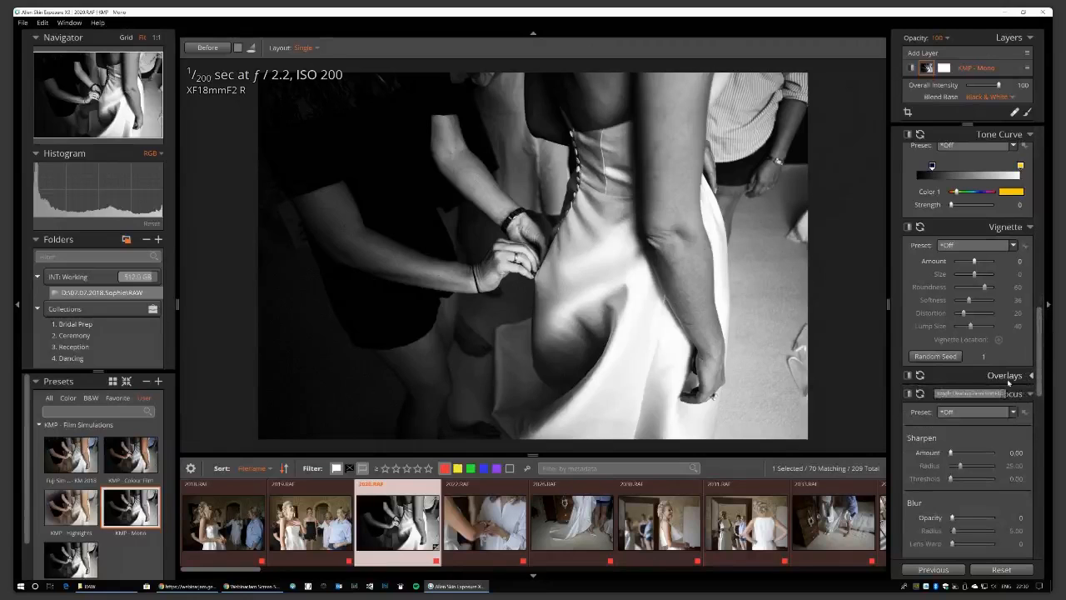
pyautogui.moveTo(1040, 338)
pyautogui.mouseDown()
pyautogui.moveTo(1040, 366)
pyautogui.moveTo(1041, 342)
pyautogui.mouseUp()
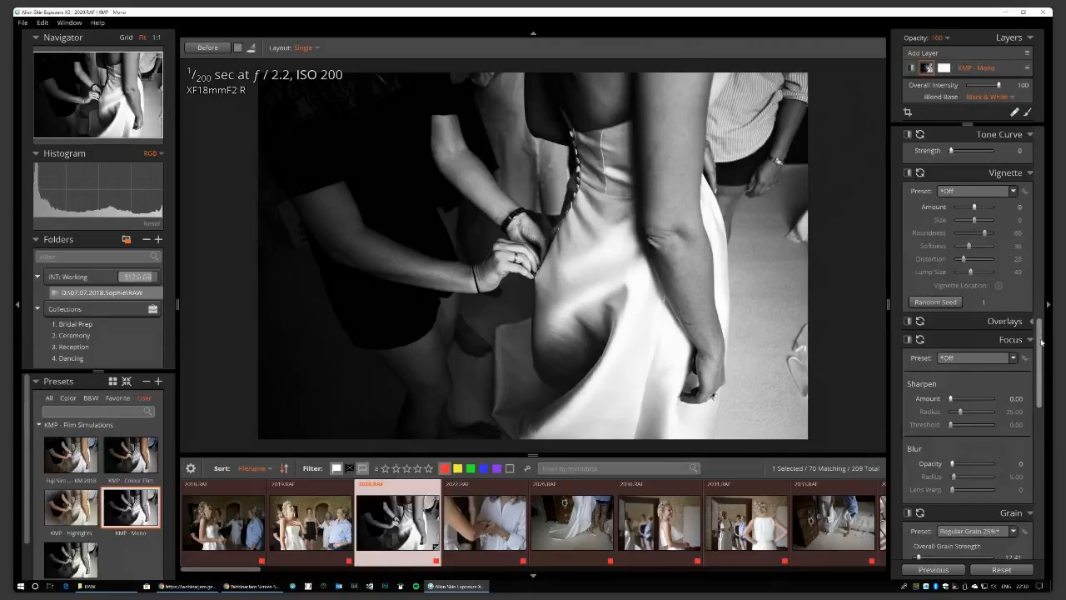
pyautogui.rightClick(1007, 321)
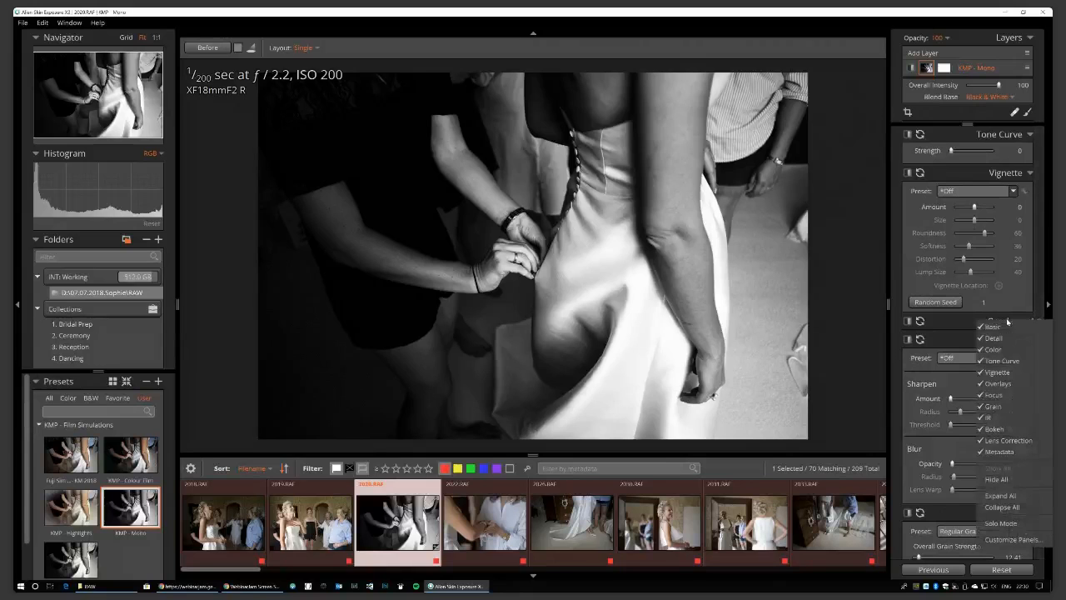
pyautogui.click(1001, 523)
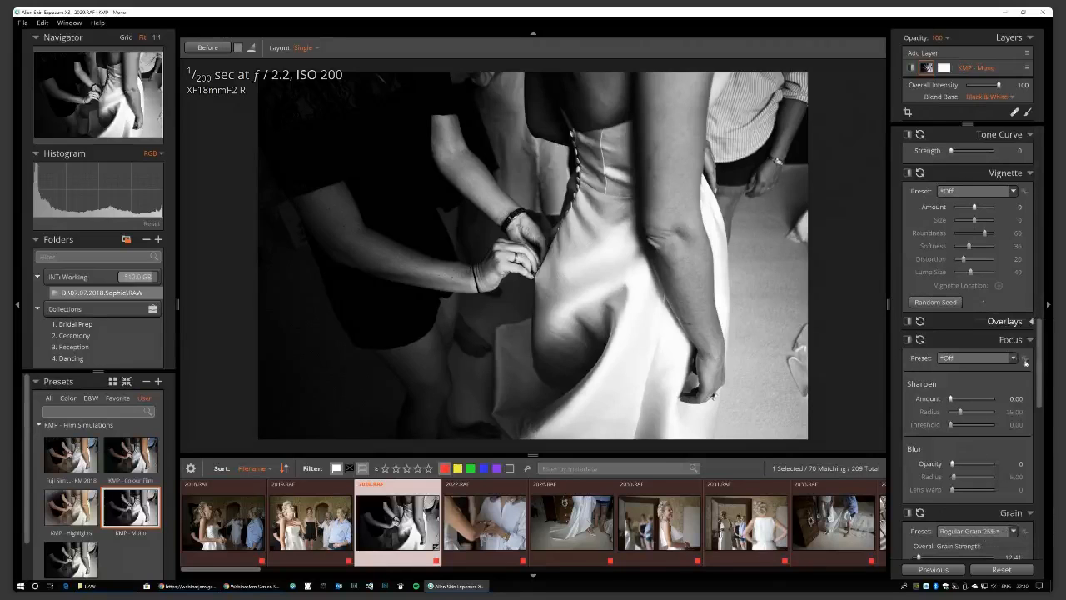
pyautogui.moveTo(1041, 376); pyautogui.dragTo(1032, 223)
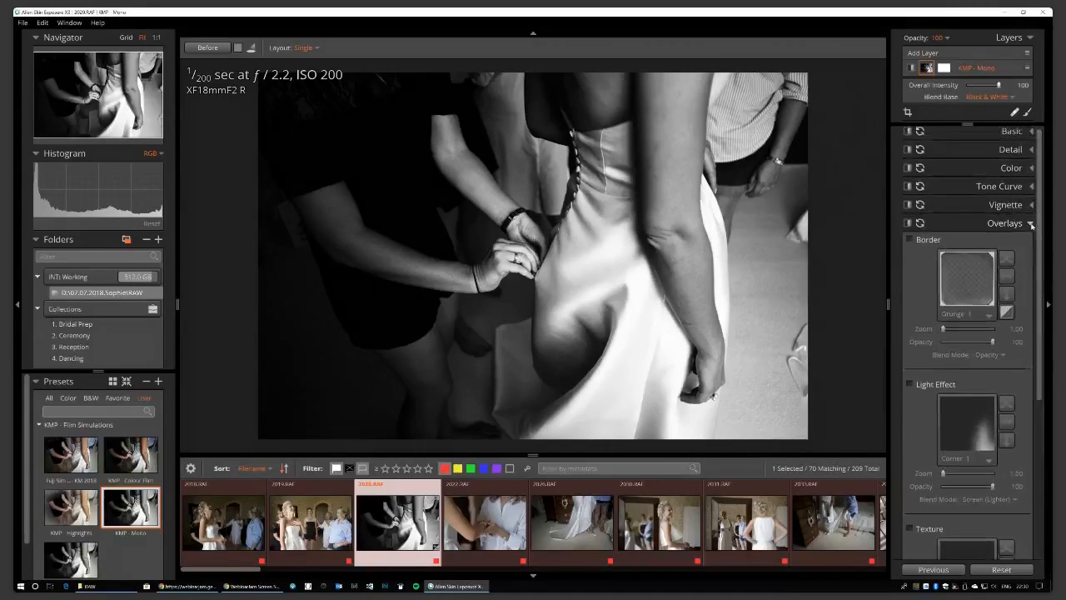
pyautogui.click(1032, 223)
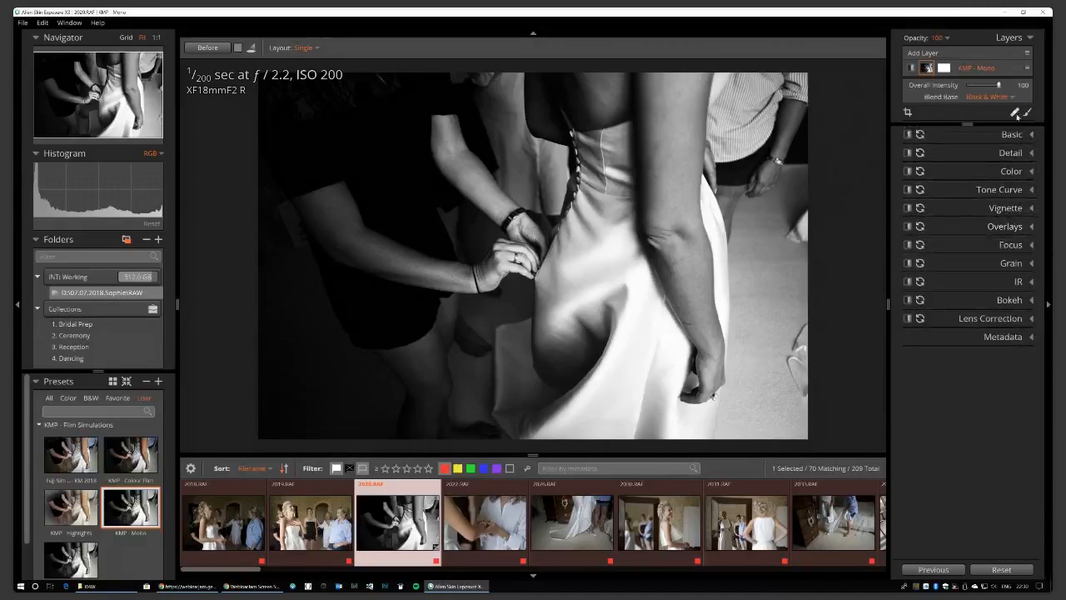
# Check the Tone Curve, collapse it, and expand the Vignette section.
pyautogui.click(1032, 190)
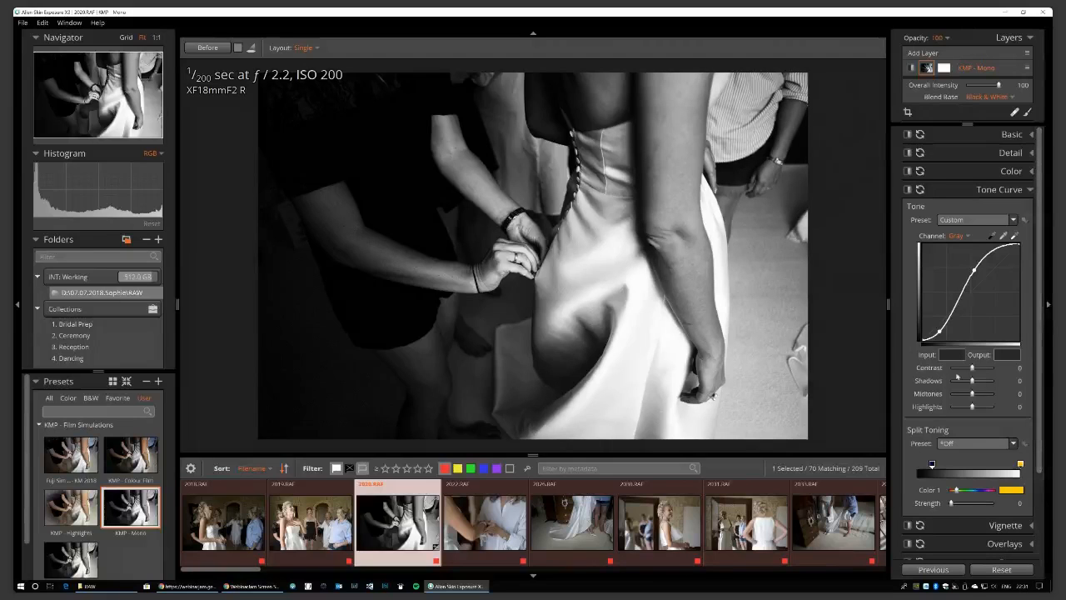
pyautogui.click(1030, 190)
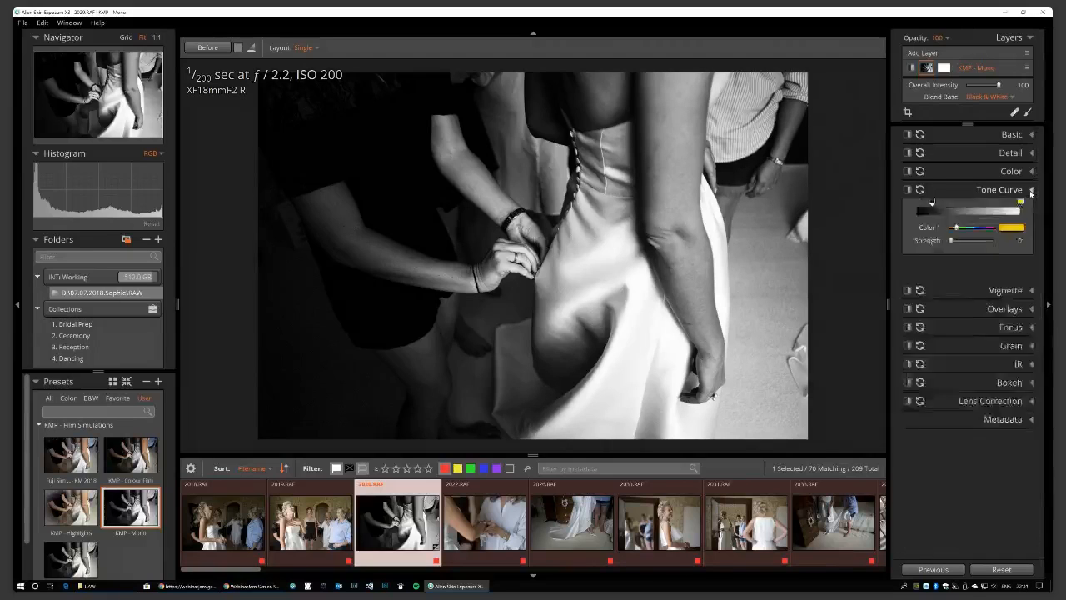
pyautogui.click(1032, 208)
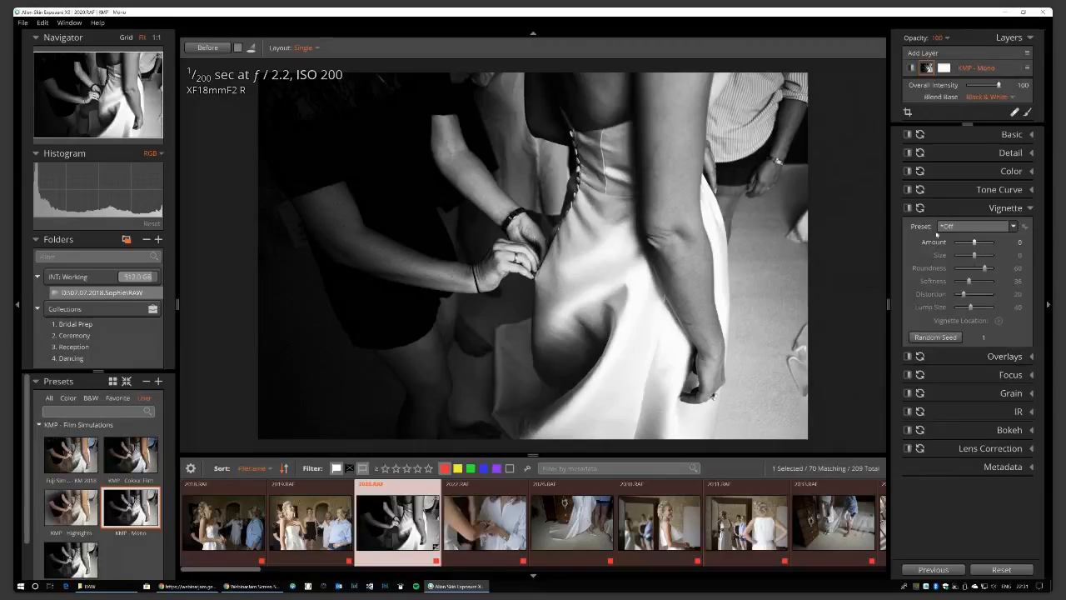
# Try the Subtle - Black vignette, set it back to *Off, and expand Grain.
pyautogui.click(1012, 226)
pyautogui.click(966, 411)
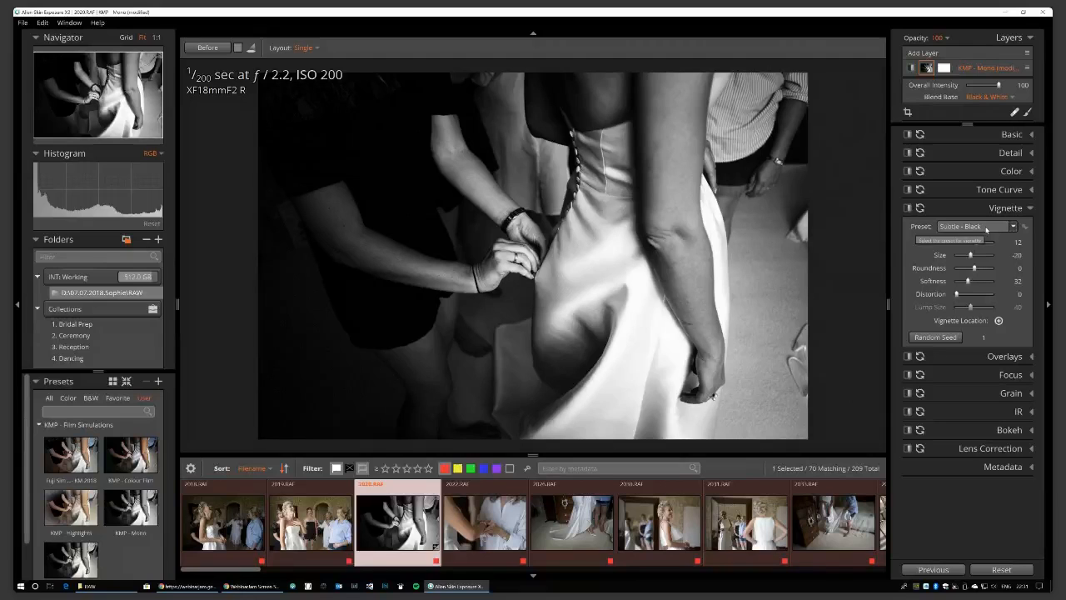
pyautogui.click(987, 230)
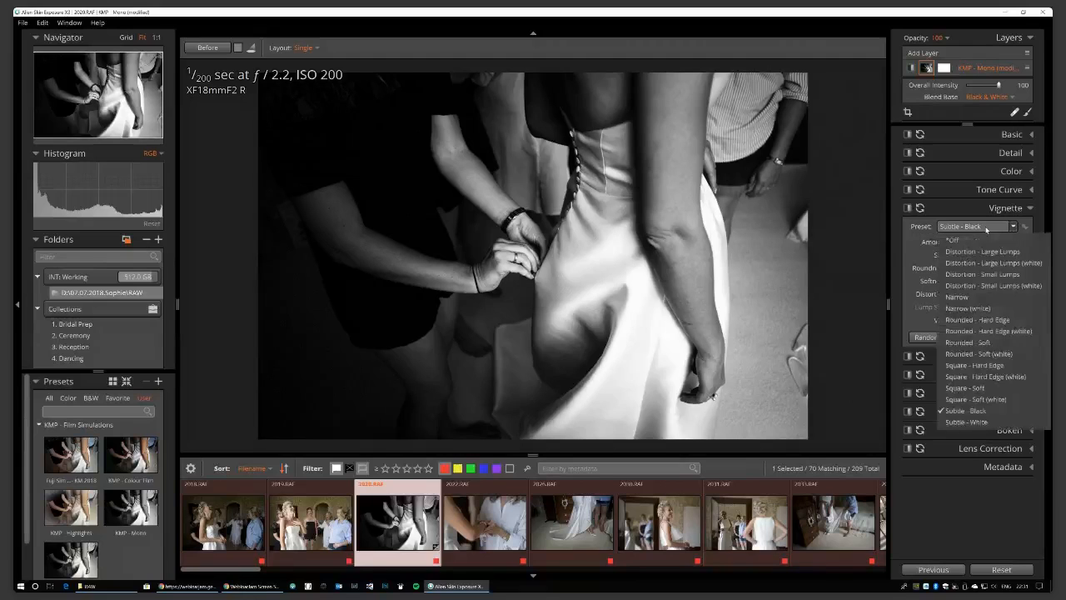
pyautogui.click(970, 237)
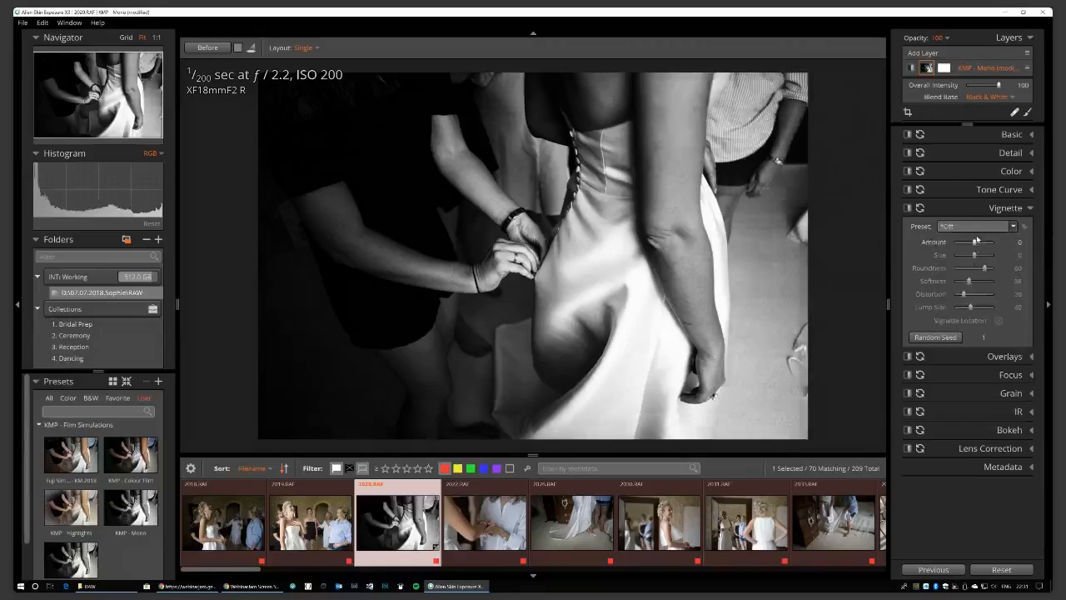
pyautogui.click(1009, 394)
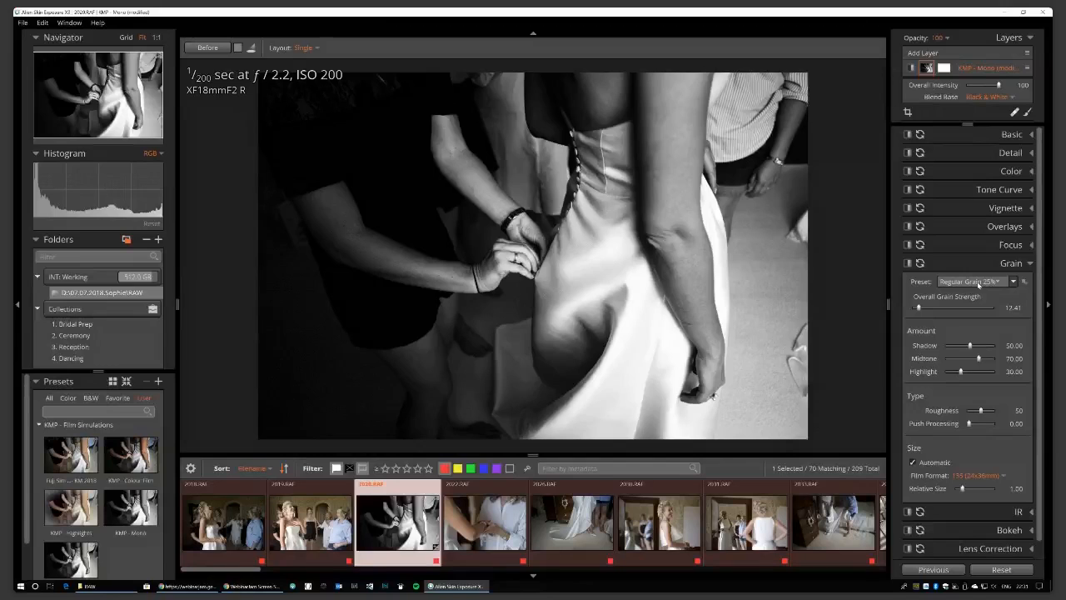
# Keep the Regular Grain 25% preset and preview the grain at full 100 strength.
pyautogui.click(978, 282)
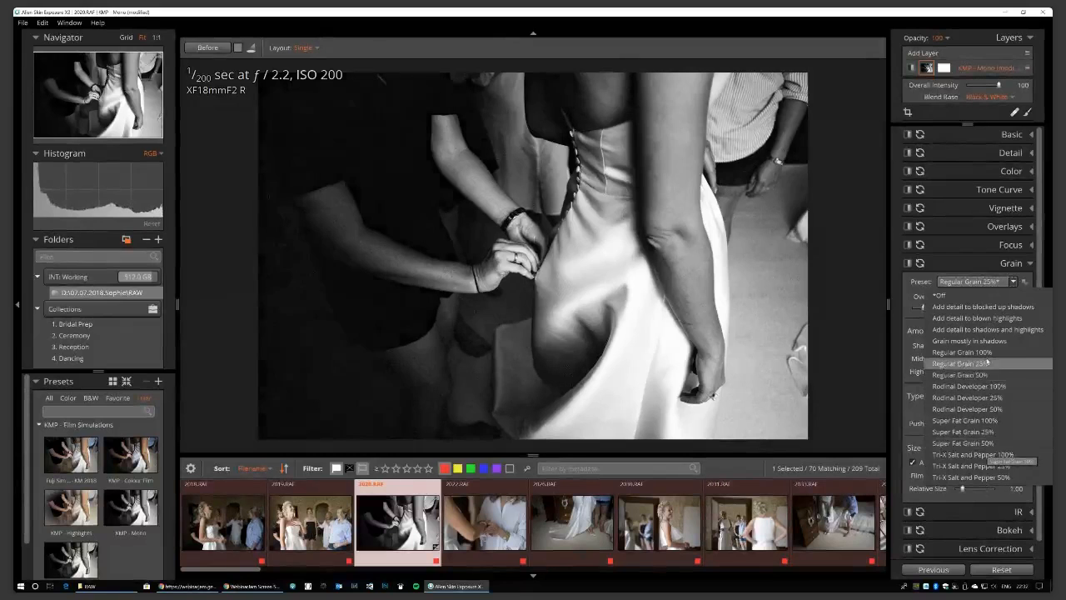
pyautogui.click(939, 281)
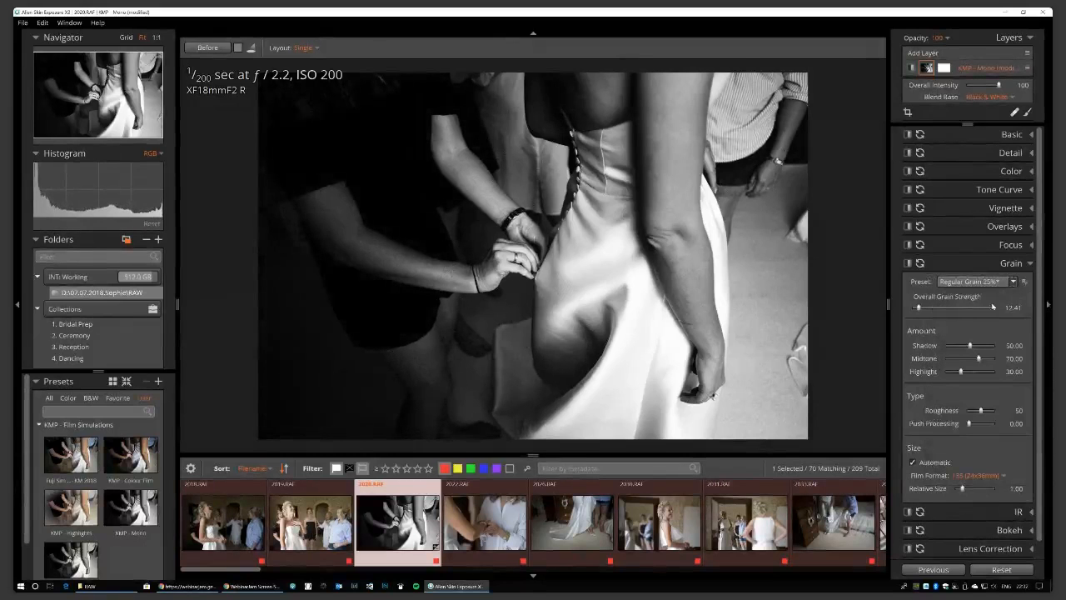
pyautogui.click(1012, 307)
pyautogui.moveTo(919, 309)
pyautogui.mouseDown()
pyautogui.moveTo(996, 313)
pyautogui.moveTo(919, 316)
pyautogui.mouseUp()
# Set Overall Grain Strength to 12.
pyautogui.click(1013, 307)
pyautogui.press('BackSpace')
pyautogui.write('12')
pyautogui.press('Tab')
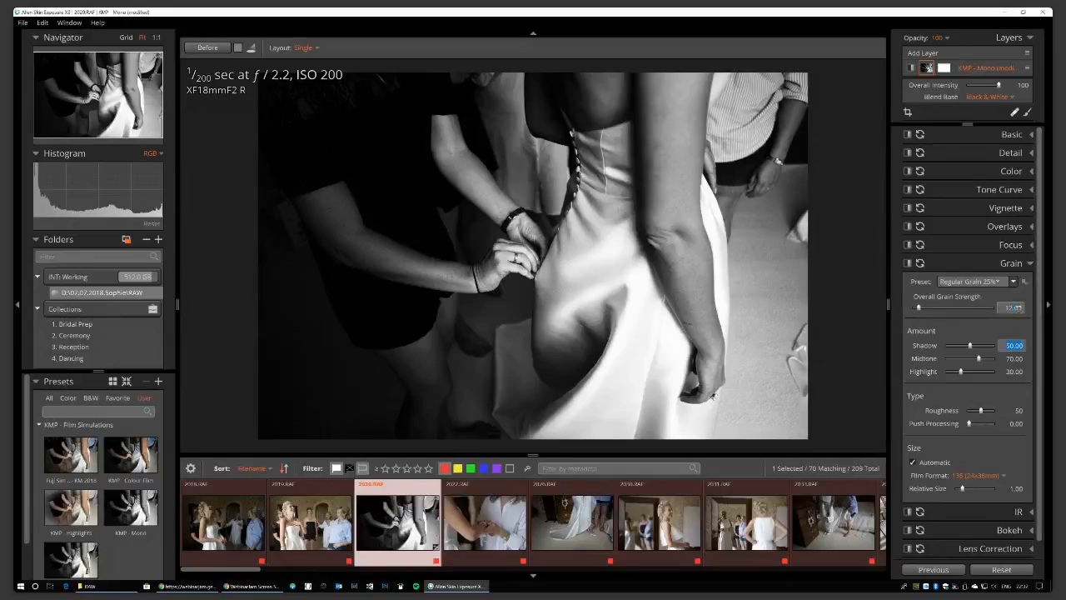
# Raise the Shadow grain amount to 86.05.
pyautogui.click(1024, 282)
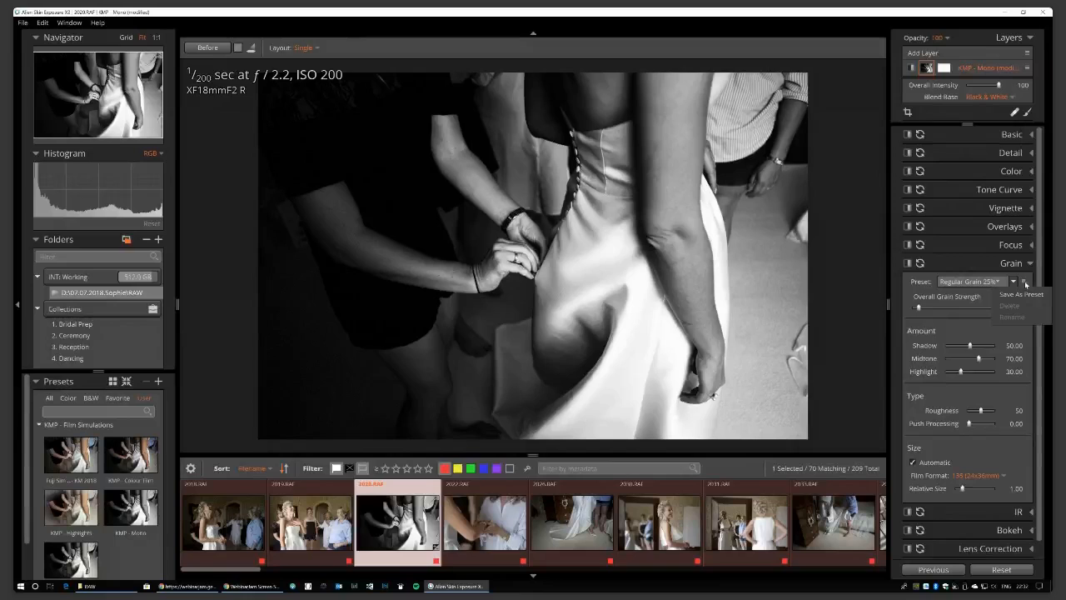
pyautogui.click(974, 323)
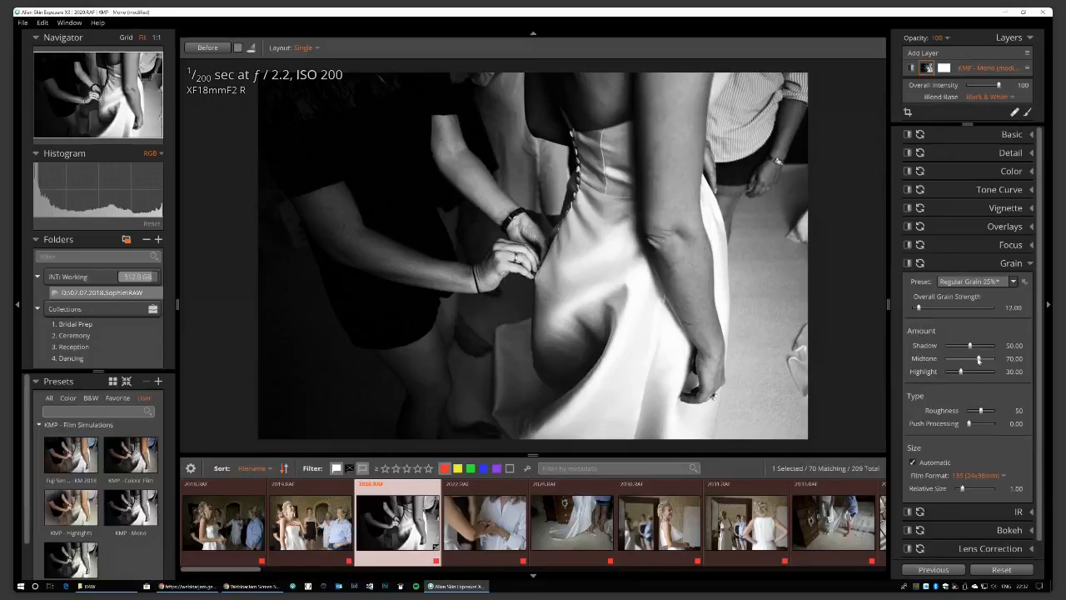
pyautogui.moveTo(970, 347); pyautogui.dragTo(988, 347)
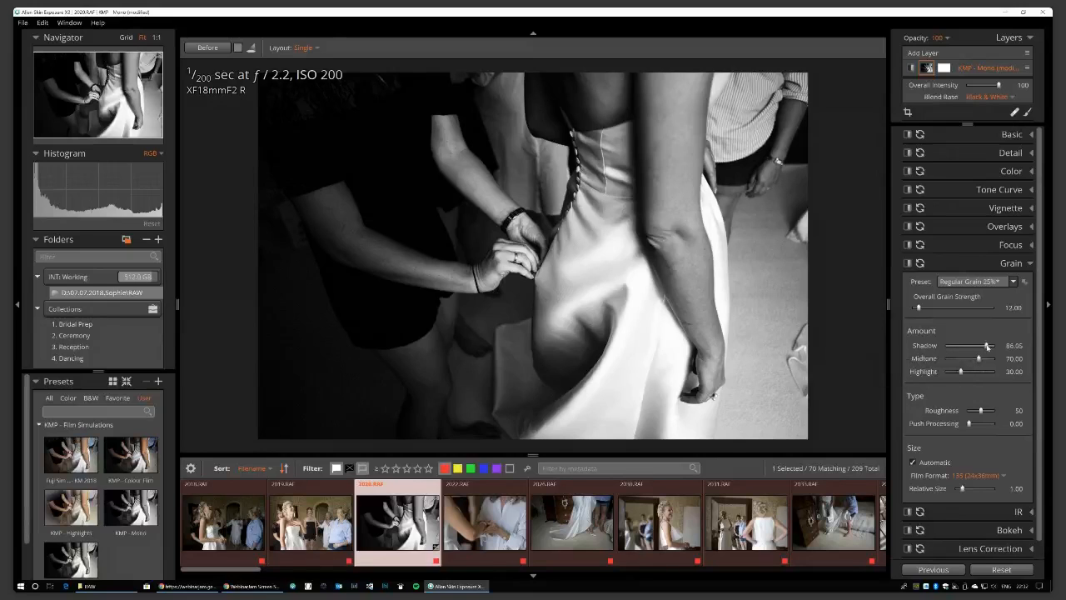
# Start saving the grain as a preset in a new 'KMP - Grain' category named 'KMP - 25 Mono'.
pyautogui.click(1025, 282)
pyautogui.click(1035, 298)
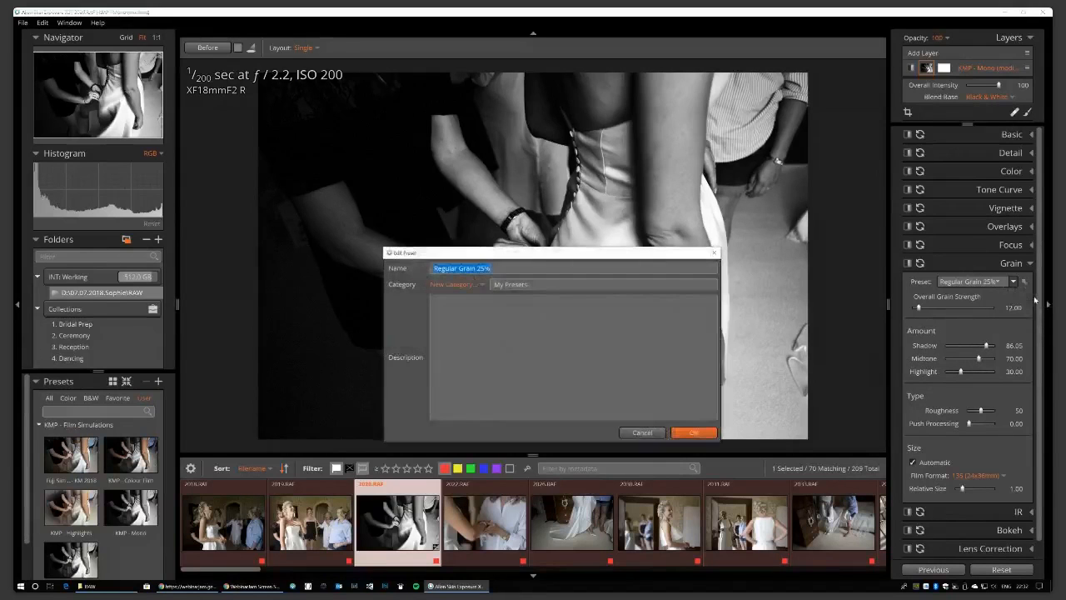
pyautogui.click(465, 286)
pyautogui.click(468, 300)
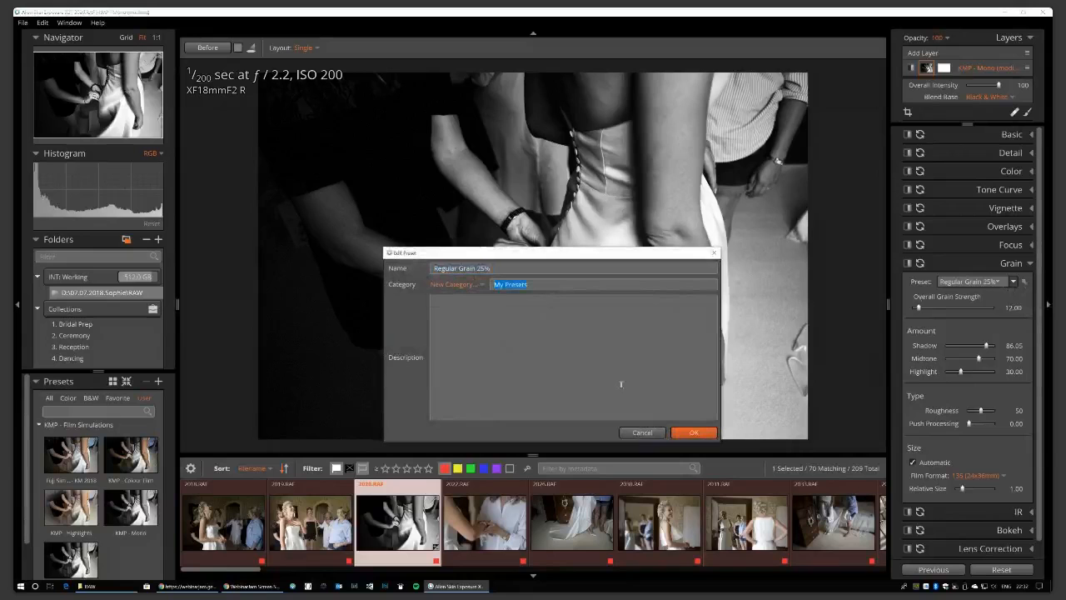
pyautogui.write('KMP - Grain')
pyautogui.write('KMP - 25 Me')
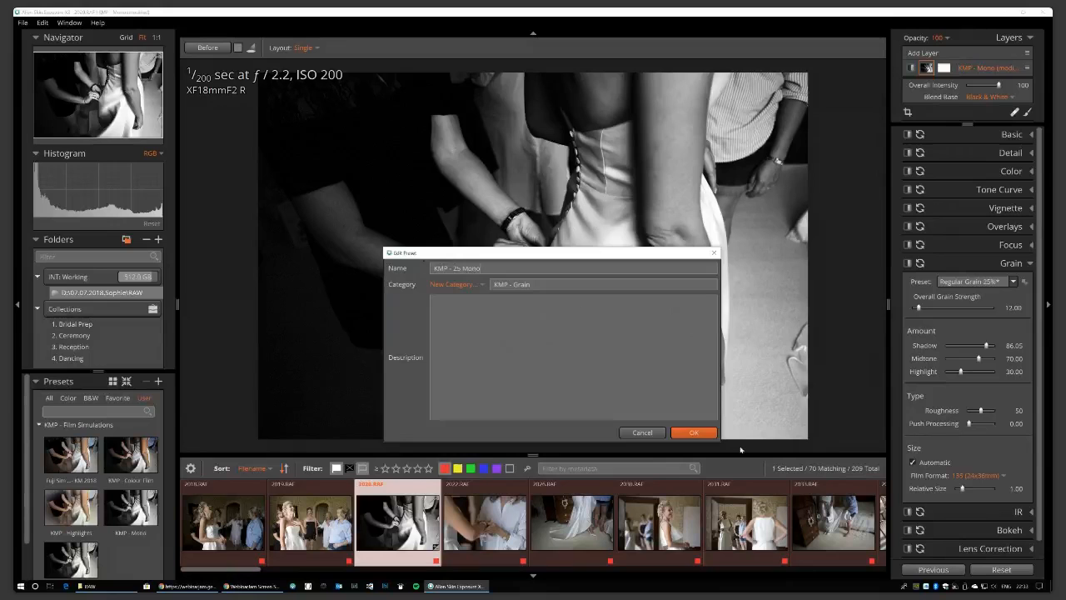
# Confirm the KMP - 25 Mono preset and verify it is listed under KMP - Grain.
pyautogui.click(692, 432)
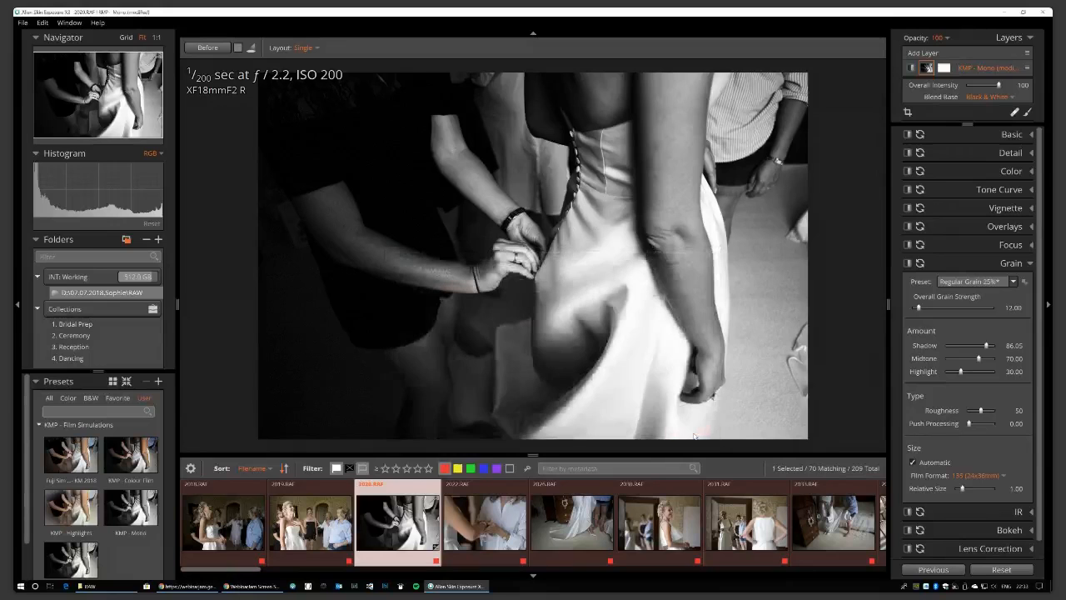
pyautogui.click(1013, 282)
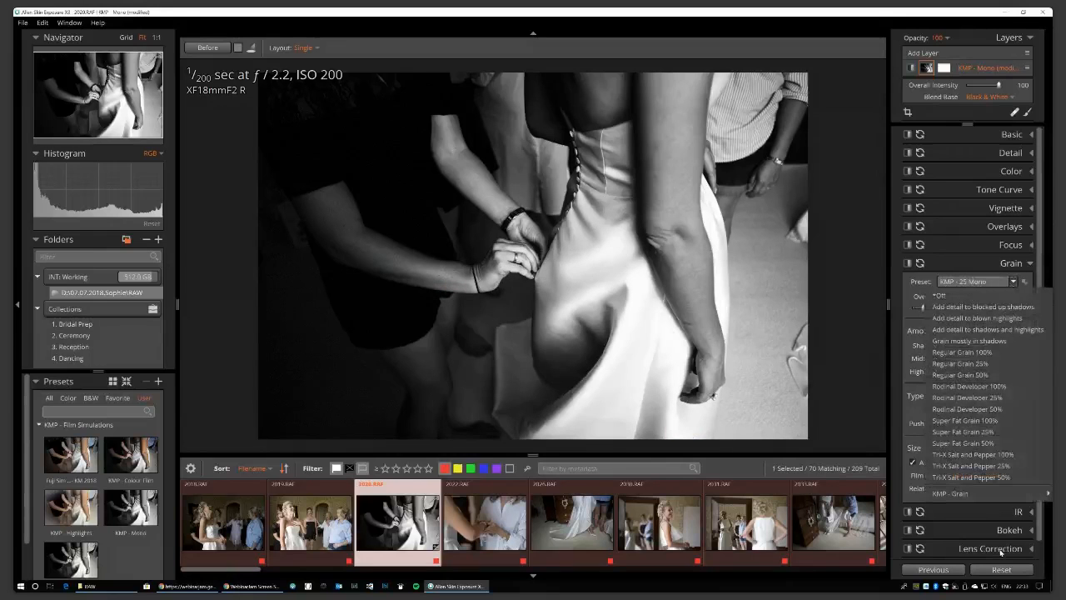
pyautogui.moveTo(982, 494)
pyautogui.click(1040, 272)
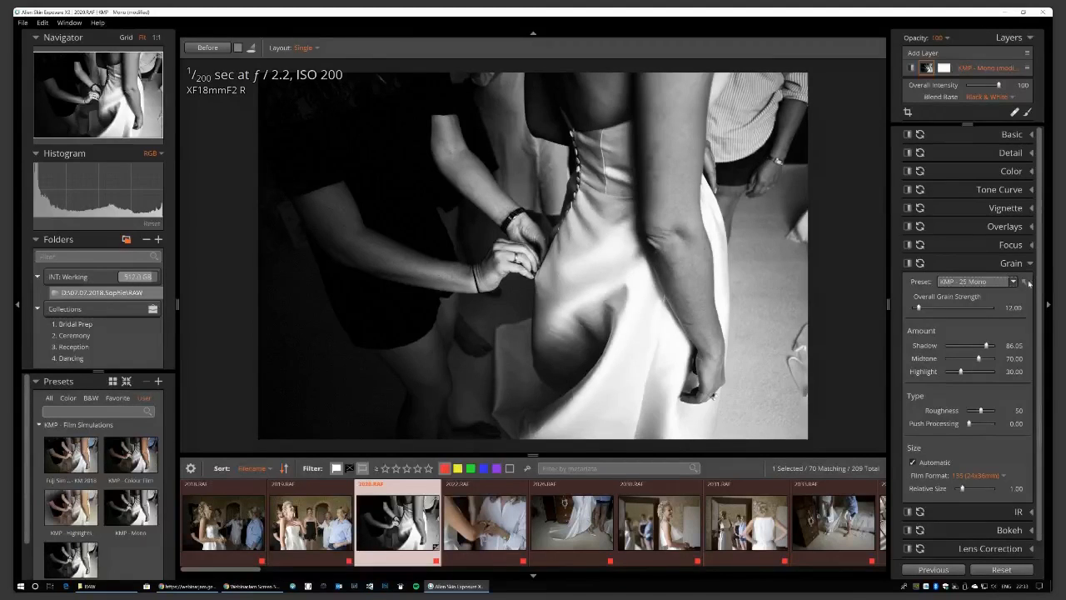
# Collapse the Grain section for the mono-edited photo 2028.RAF.
pyautogui.scroll(-1, 1037, 349)
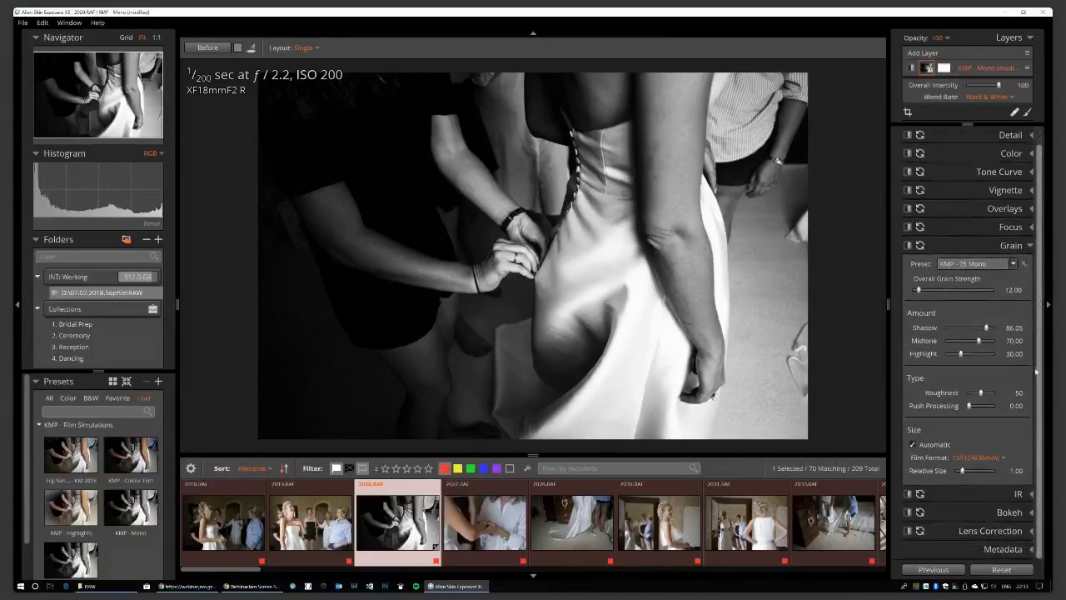
pyautogui.click(1031, 247)
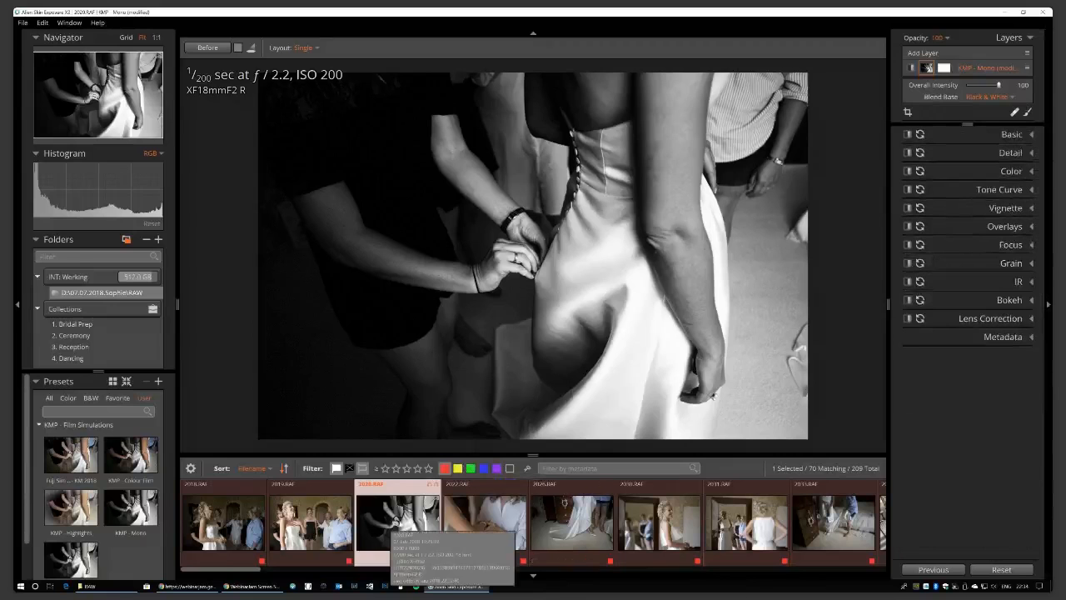
# Reset 2028.RAF, apply KMP - Mono Warm, and confirm split toning is Subtle Warmth.
pyautogui.click(1002, 570)
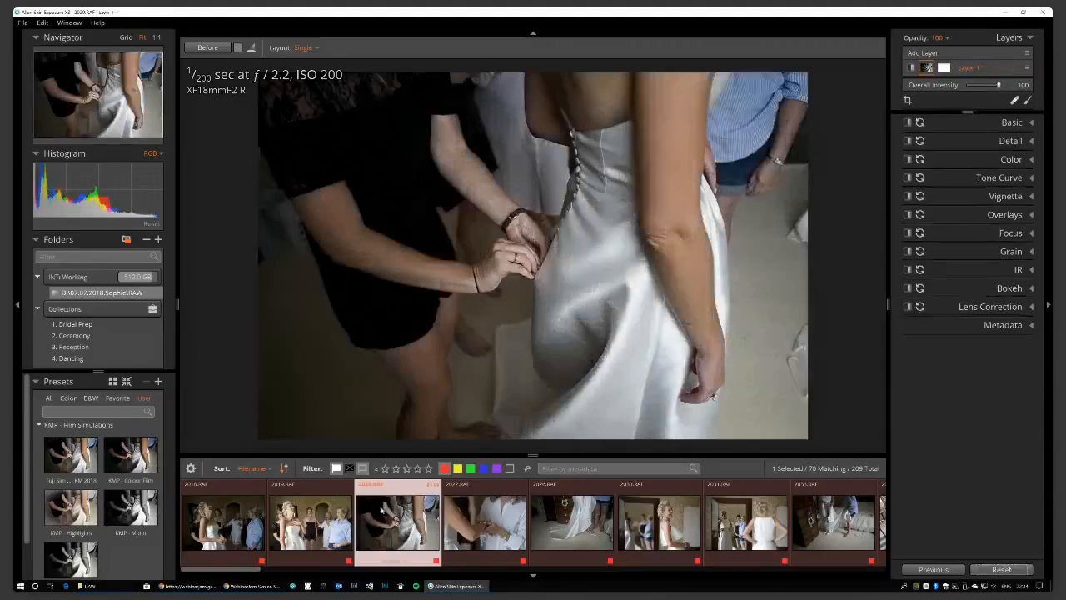
pyautogui.click(92, 548)
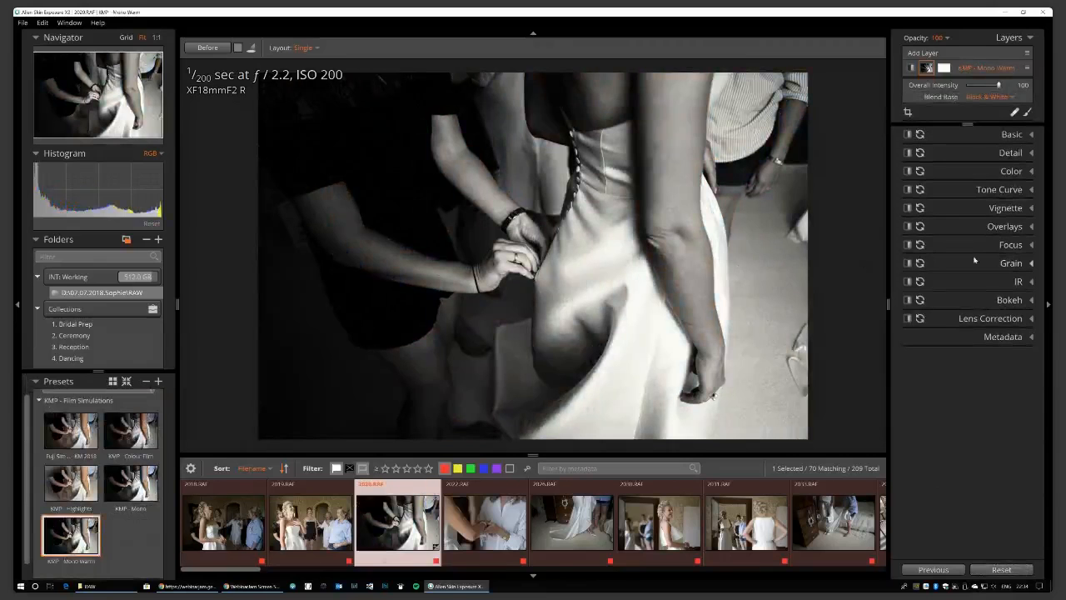
pyautogui.click(1032, 189)
pyautogui.scroll(-1, 907, 372)
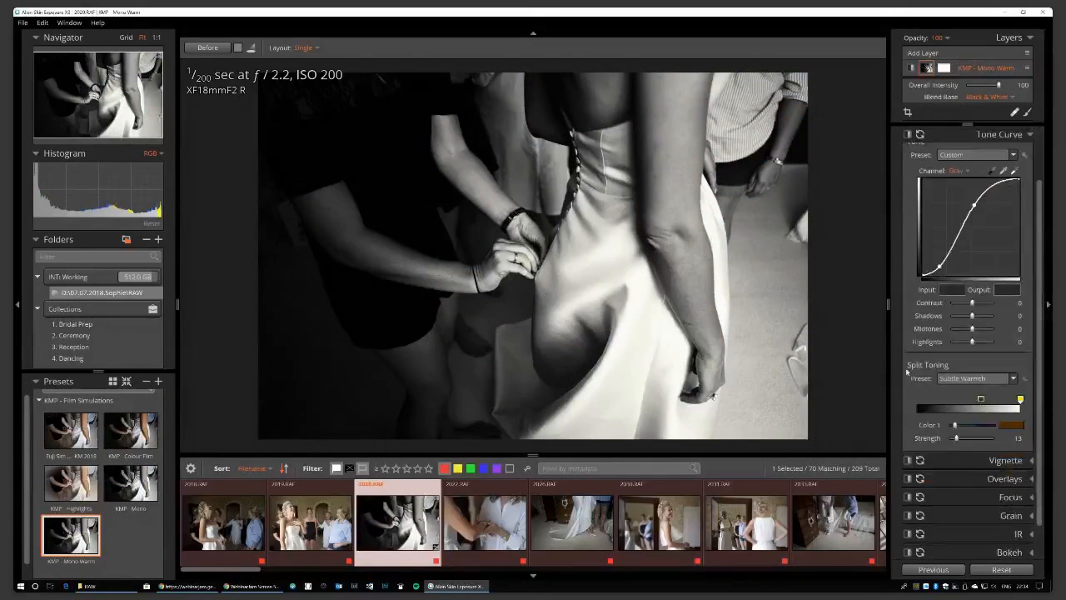
pyautogui.click(1014, 379)
pyautogui.moveTo(991, 435)
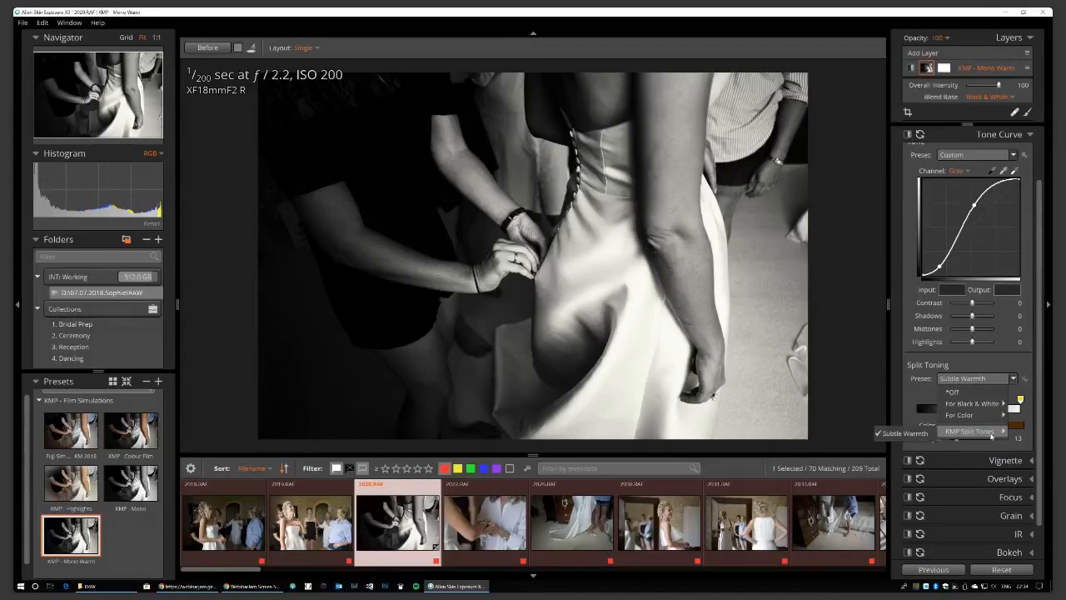
pyautogui.click(847, 286)
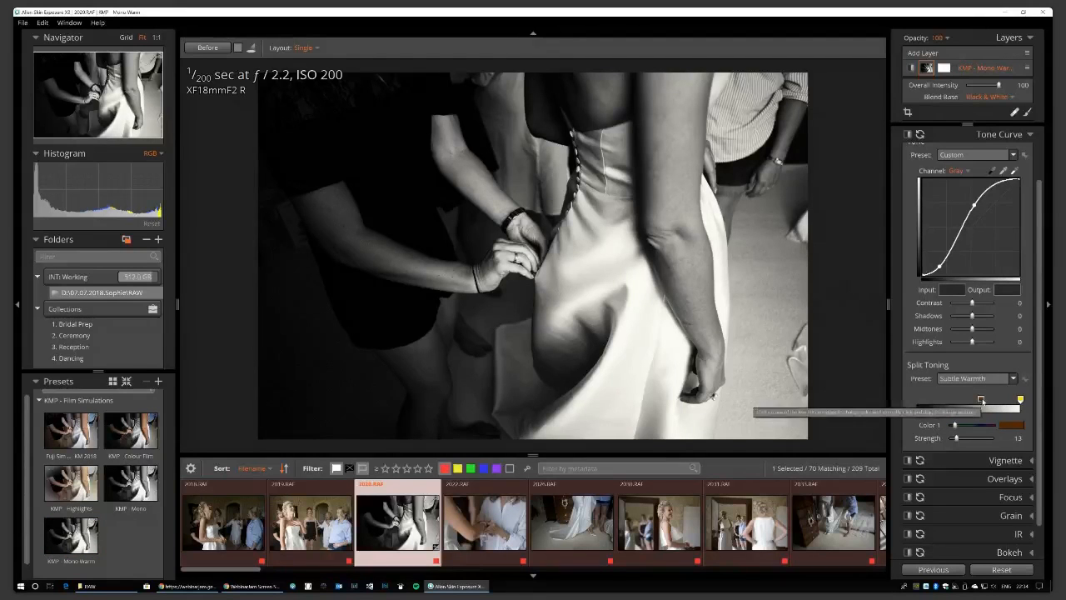
# Shift the split-toning balance and brighten Color 1 to vivid orange, then reset all edits.
pyautogui.moveTo(981, 400)
pyautogui.mouseDown()
pyautogui.moveTo(1004, 400)
pyautogui.moveTo(917, 400)
pyautogui.mouseUp()
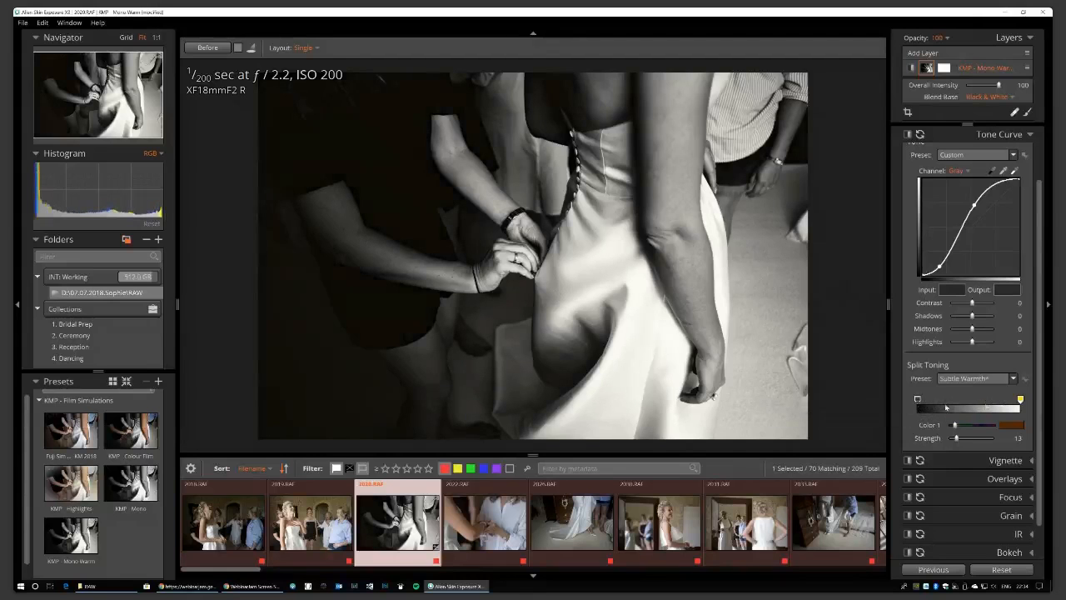
pyautogui.click(1013, 425)
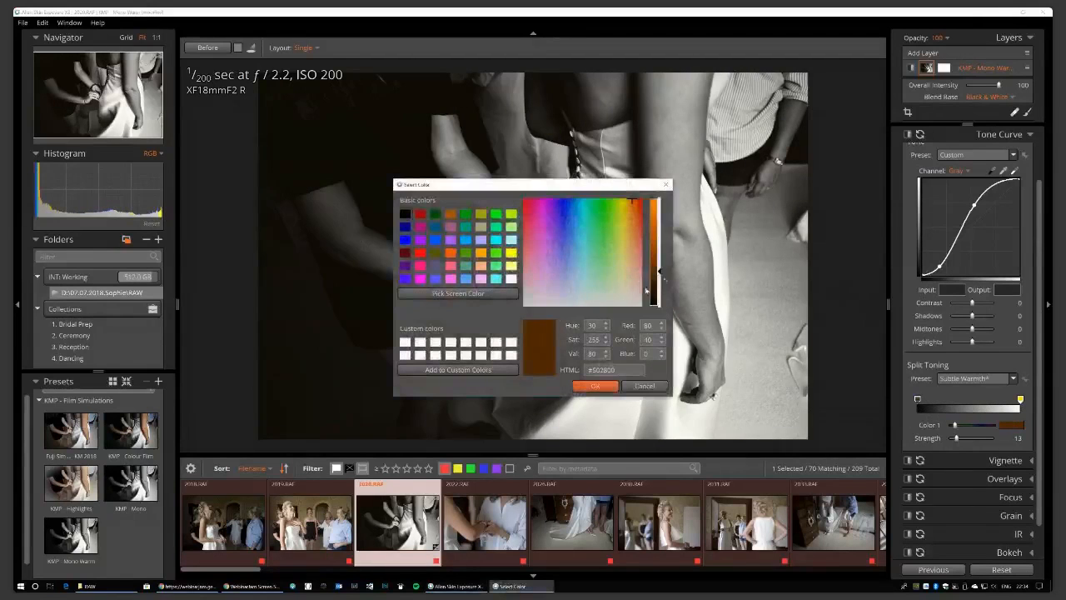
pyautogui.moveTo(659, 272); pyautogui.dragTo(658, 213)
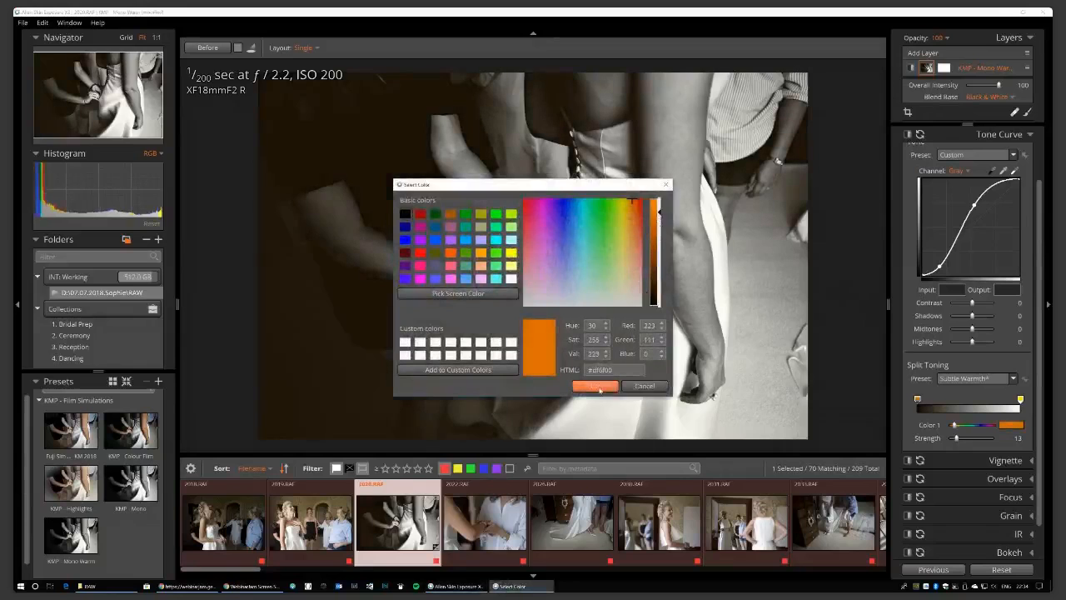
pyautogui.click(595, 386)
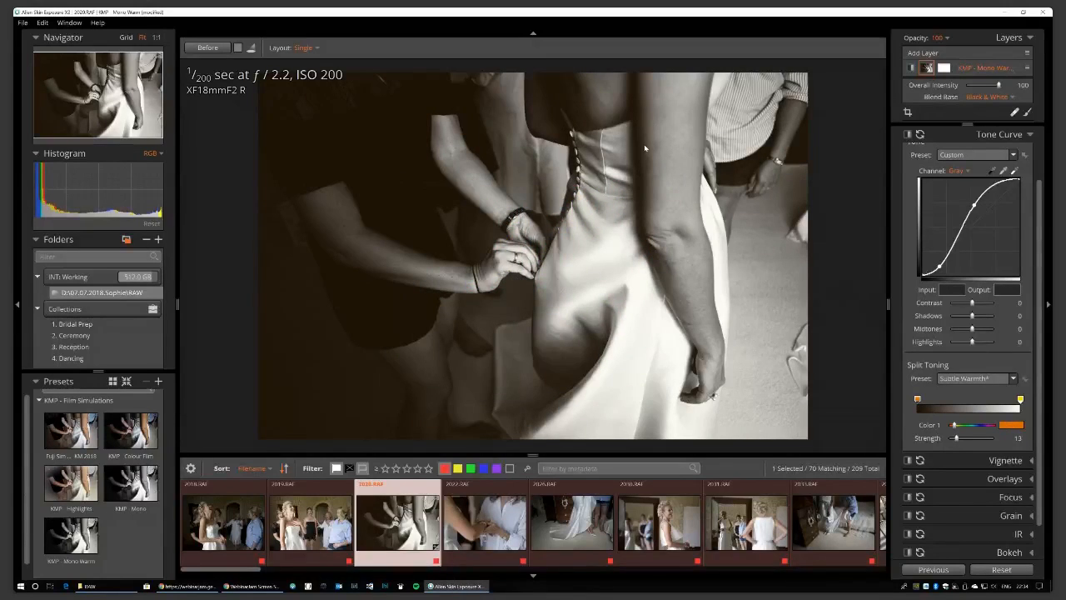
pyautogui.click(1002, 569)
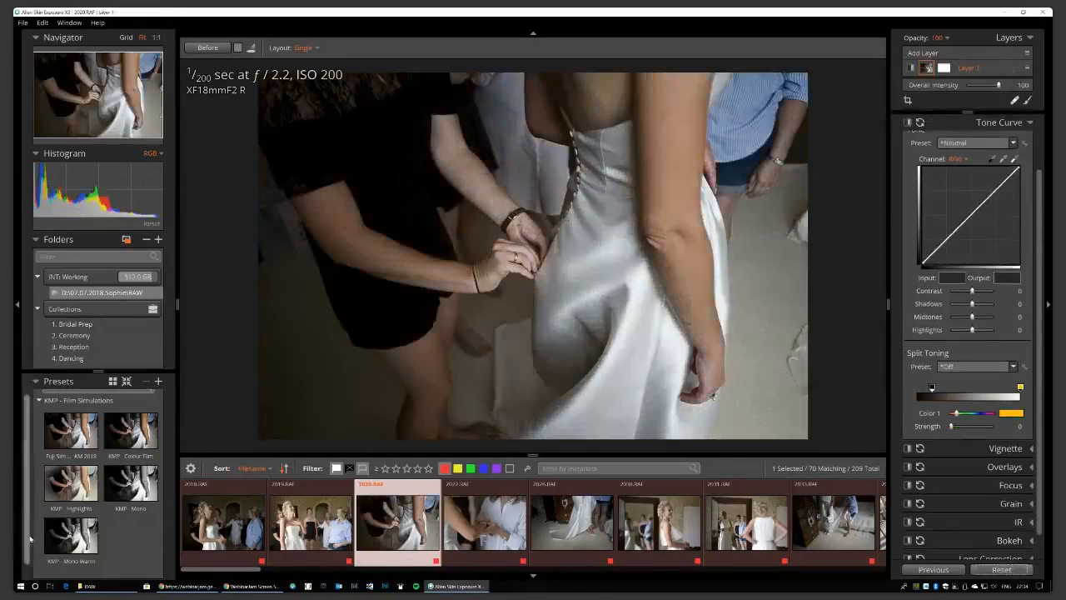
# Reapply KMP - Mono Warm with Shadows lifted to 68, then reset the photo to colour.
pyautogui.click(70, 536)
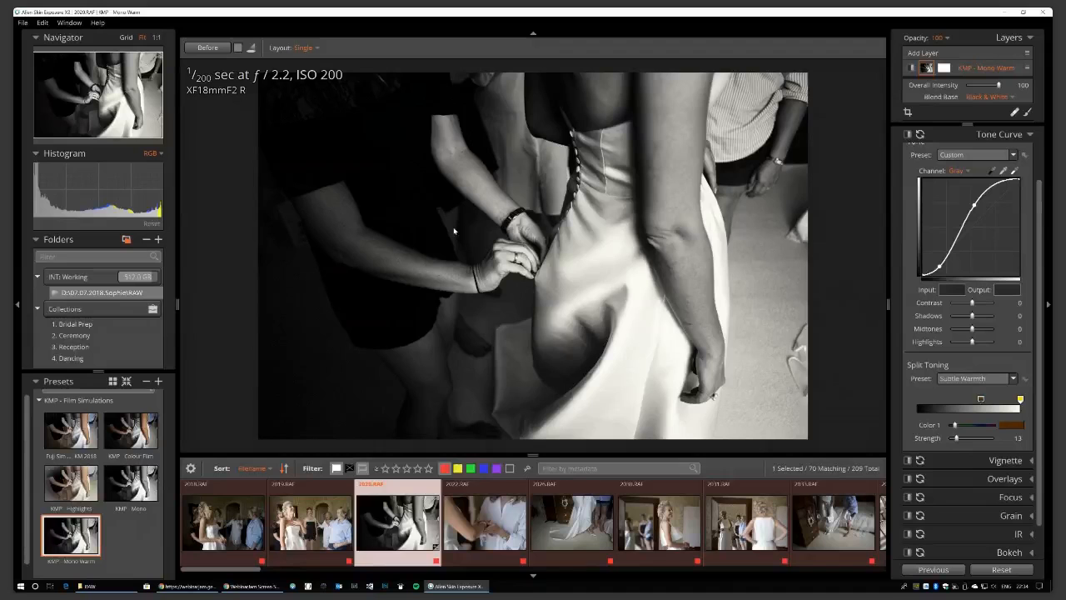
pyautogui.scroll(2, 999, 250)
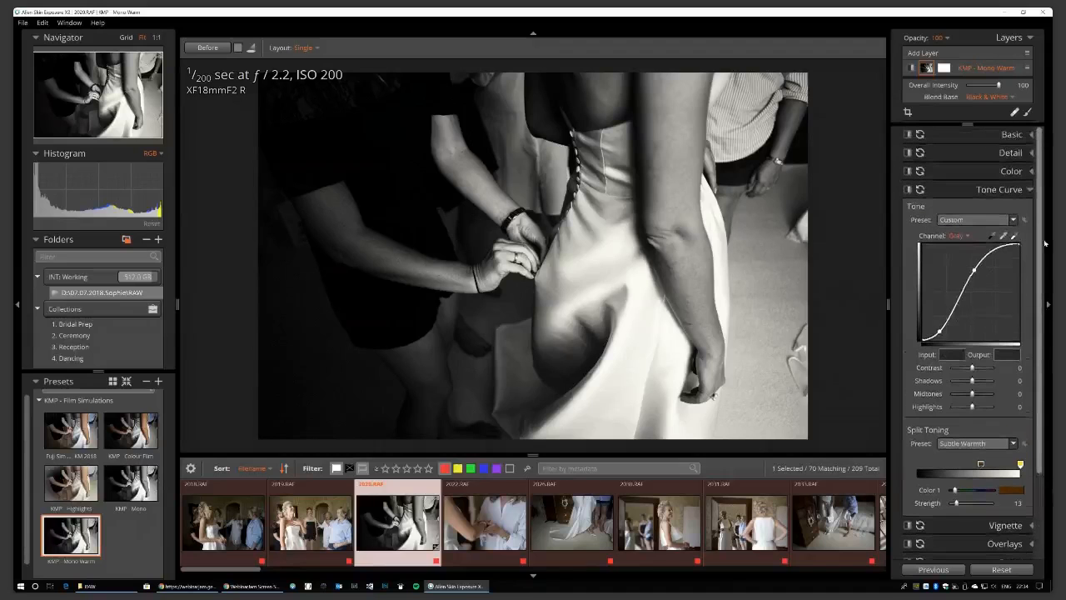
pyautogui.click(1032, 135)
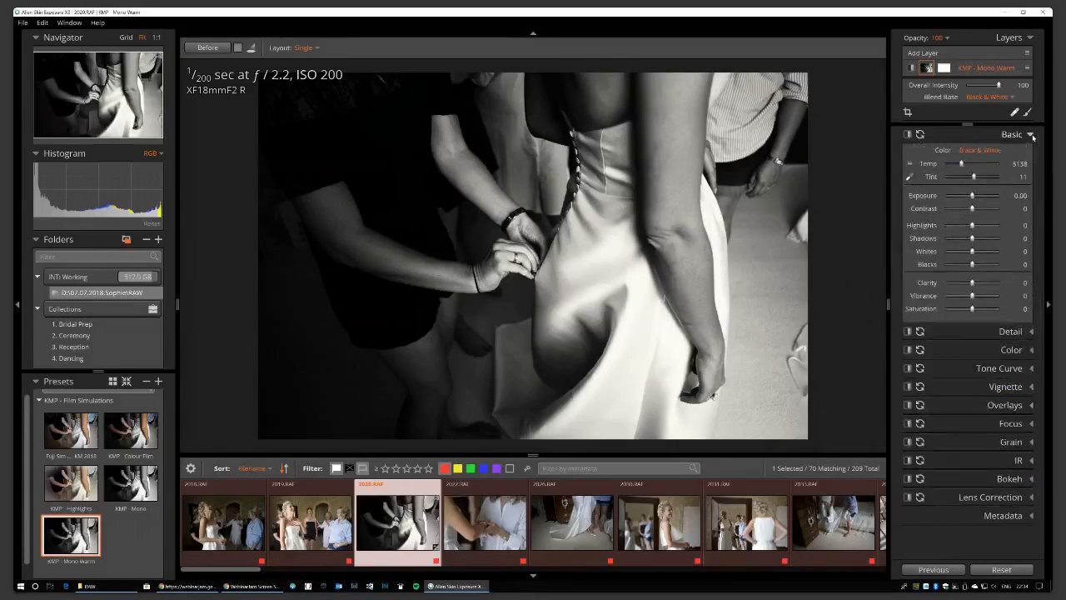
pyautogui.moveTo(973, 238); pyautogui.dragTo(990, 239)
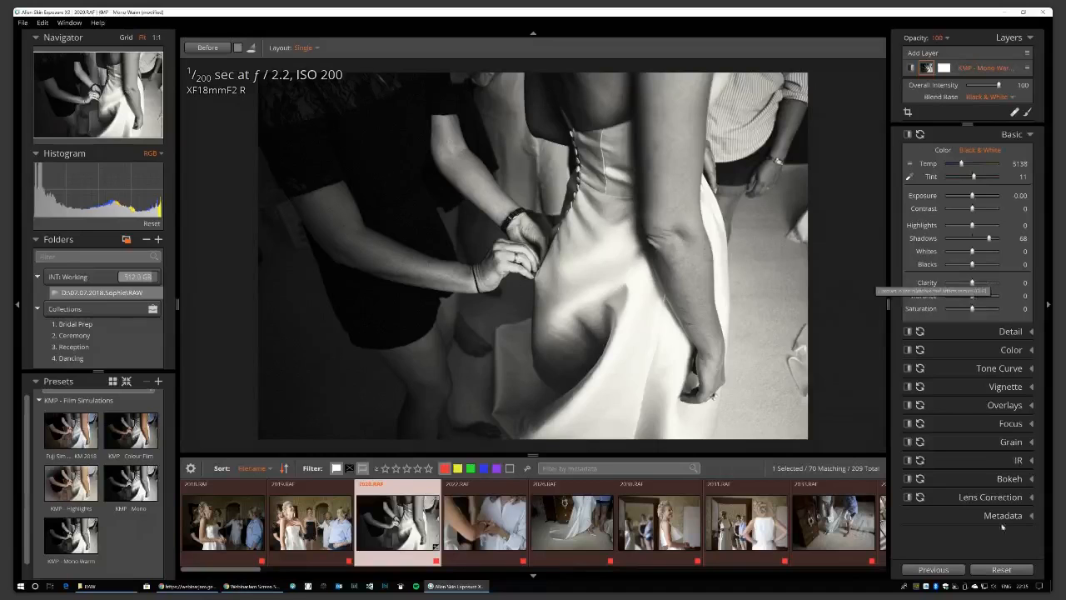
pyautogui.click(1001, 569)
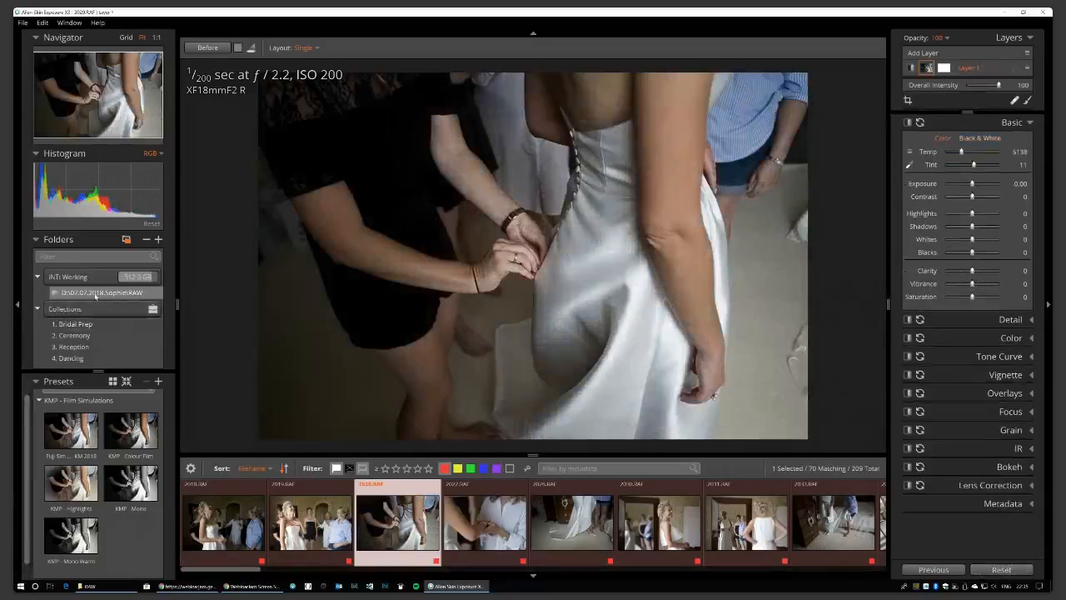
# Select all 70 INT: Working photos and apply KMP - Mono Warm, then select a single thumbnail.
pyautogui.click(85, 273)
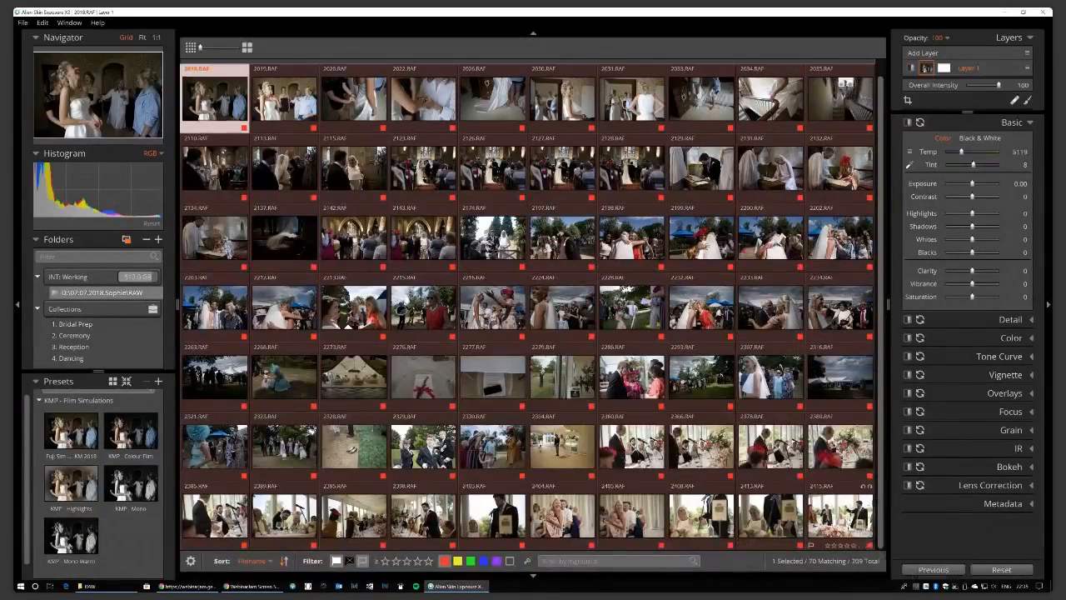
pyautogui.hotkey('ctrl', 'a')
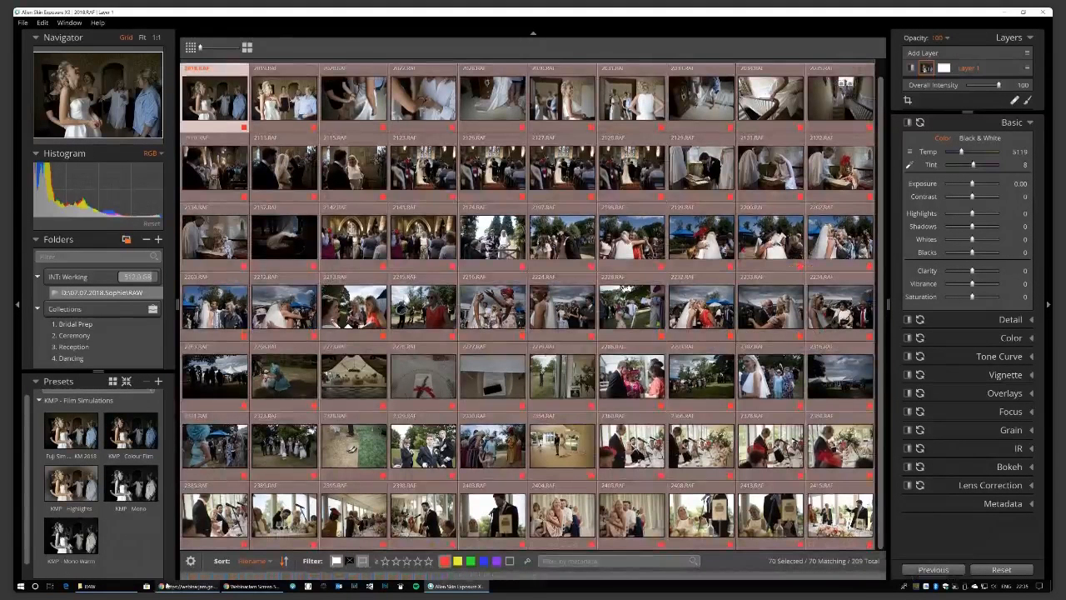
pyautogui.click(98, 543)
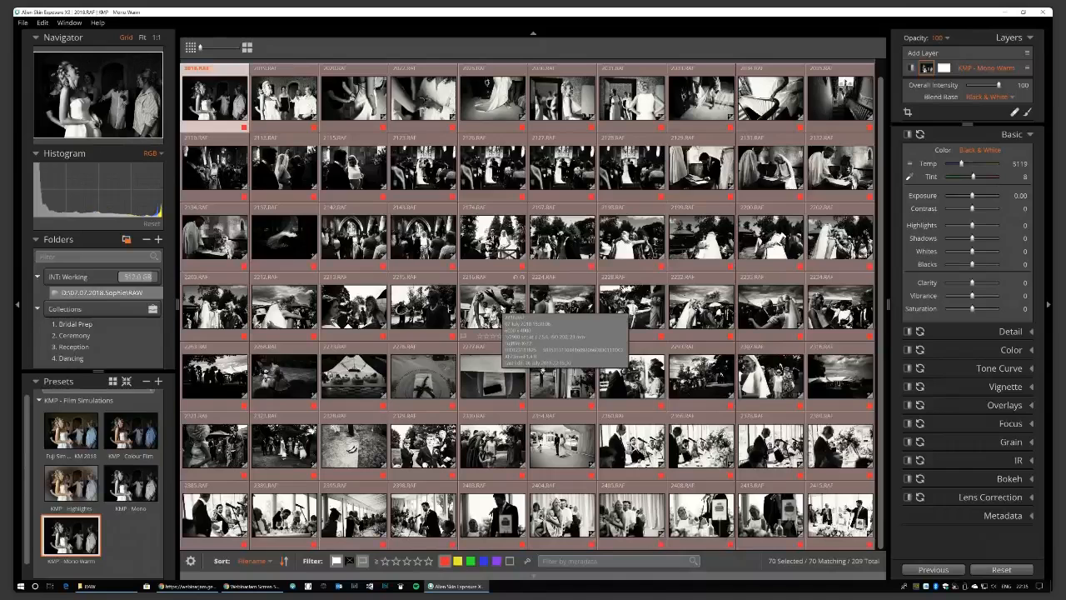
pyautogui.click(562, 513)
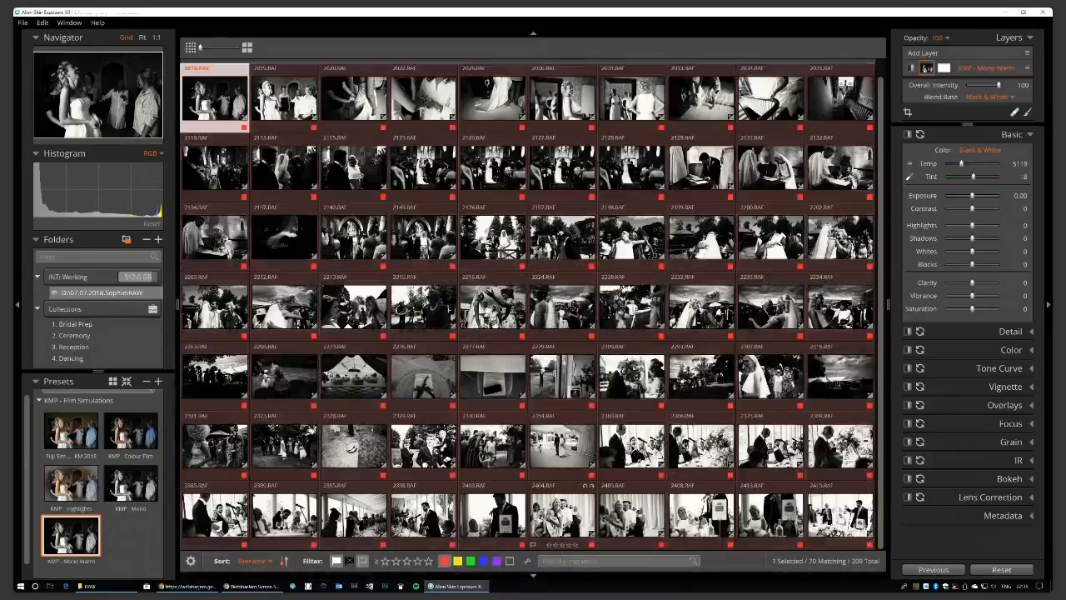
# Open 2404.RAF, crop it slightly tighter at the top-left, and return to the grid.
pyautogui.doubleClick(563, 514)
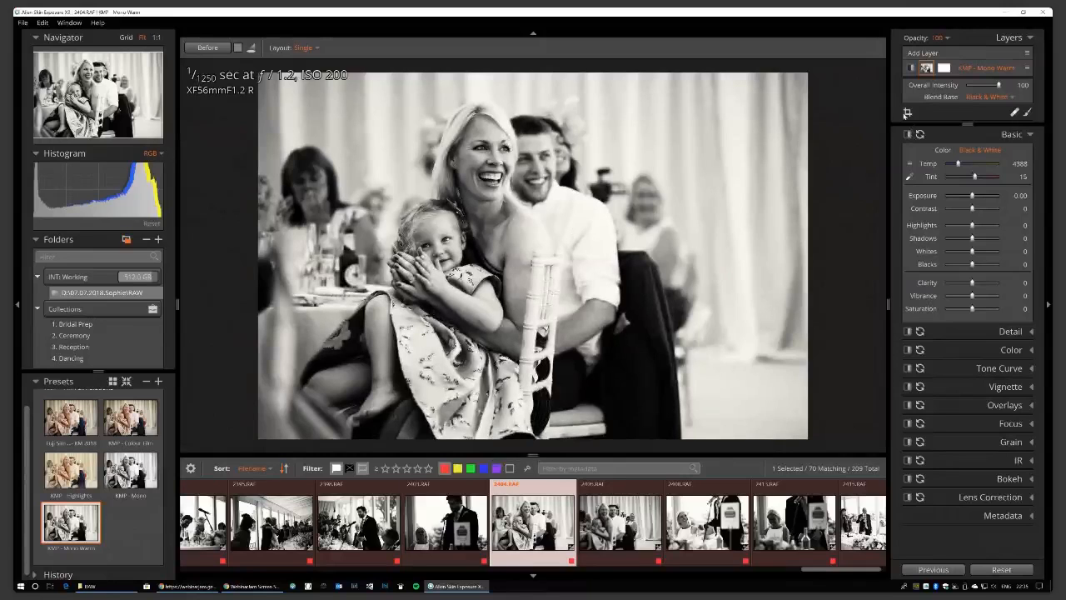
pyautogui.click(907, 113)
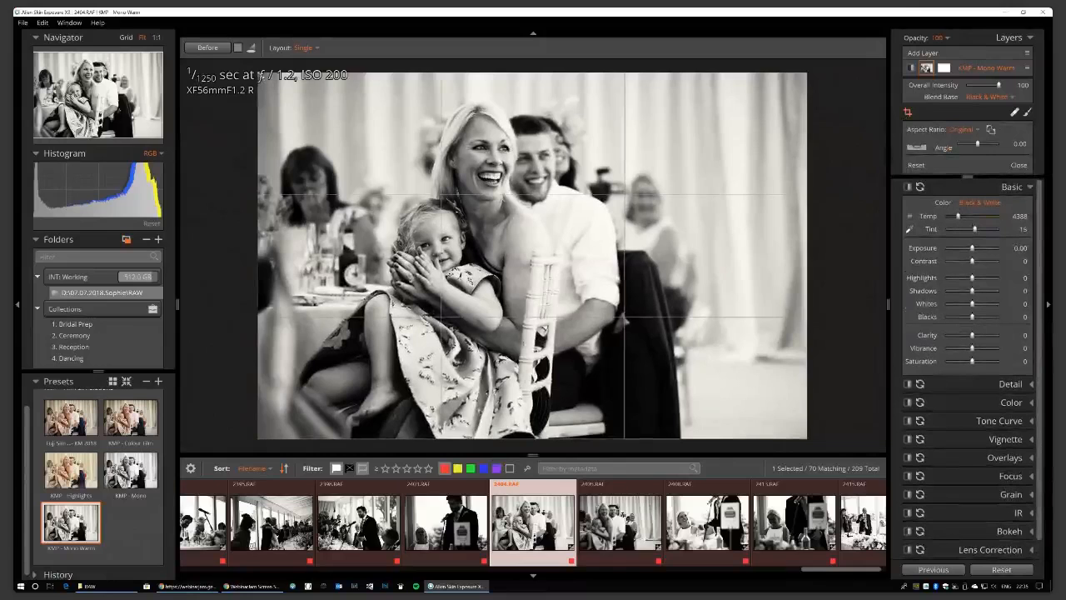
pyautogui.moveTo(260, 75); pyautogui.dragTo(264, 79)
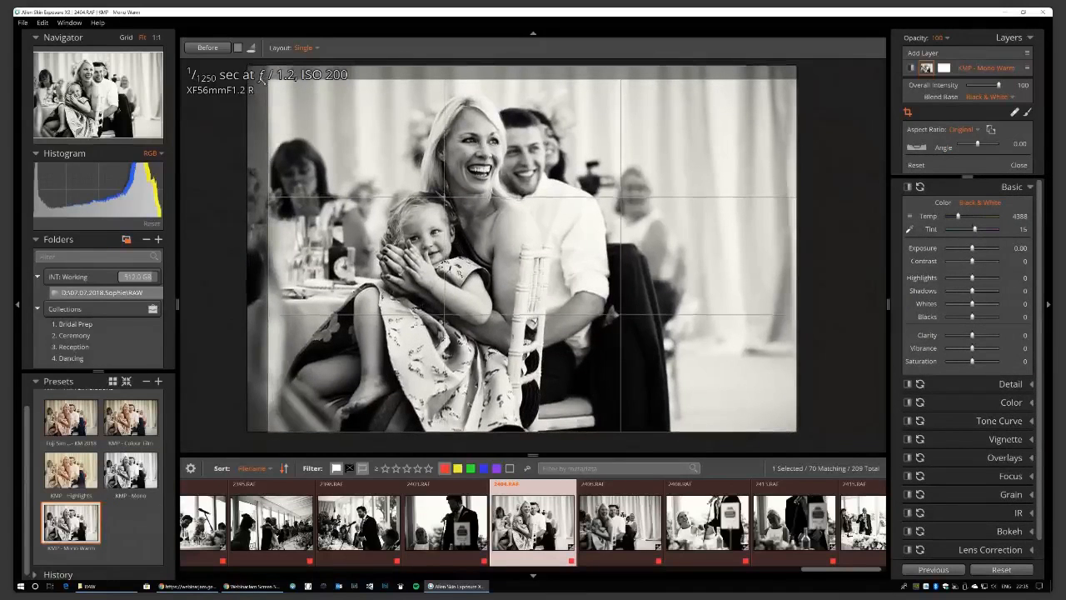
pyautogui.press('Return')
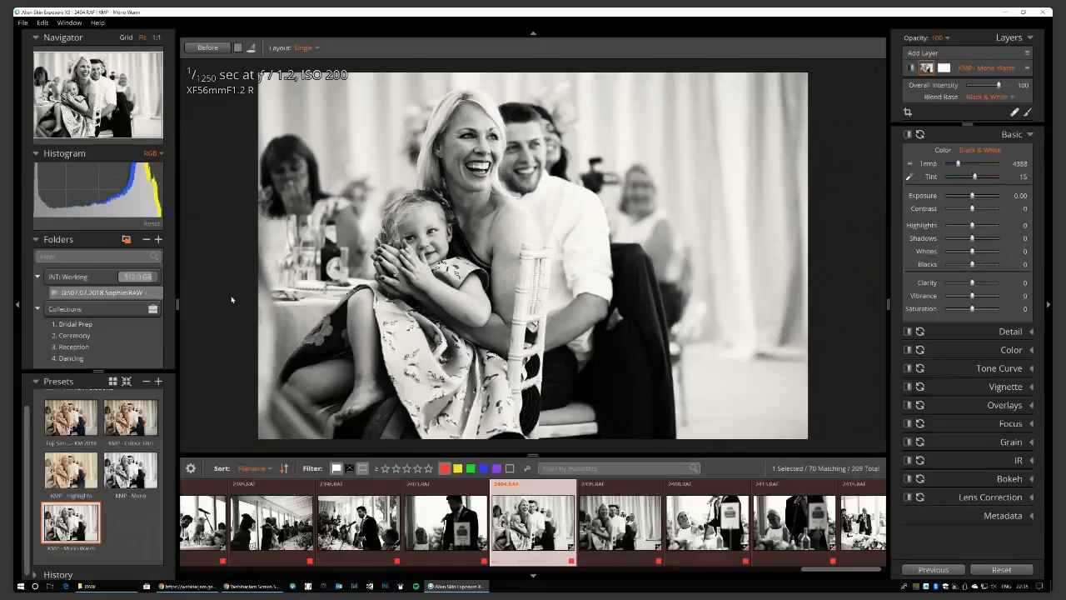
pyautogui.press('g')
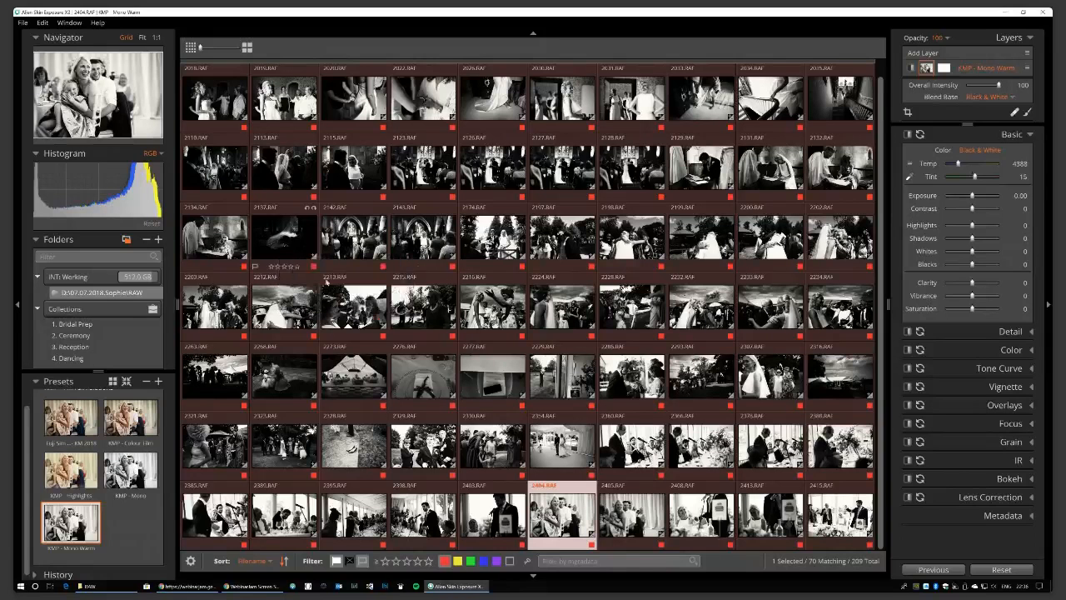
# Select all 70 photos, dismiss the context menu, and add yellow-labelled photos to the filter.
pyautogui.click(216, 98)
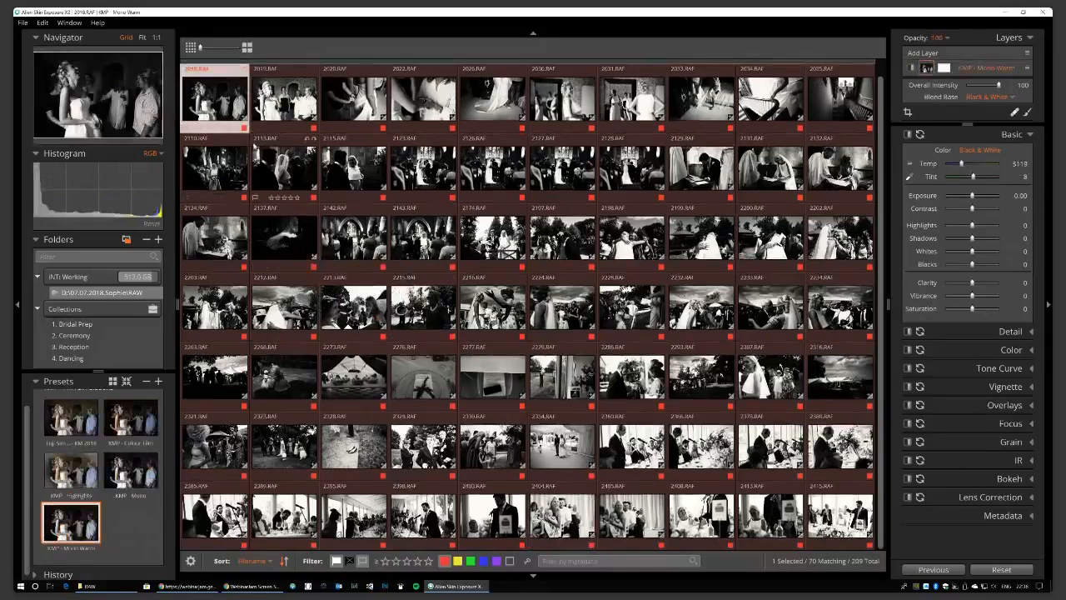
pyautogui.hotkey('ctrl', 'a')
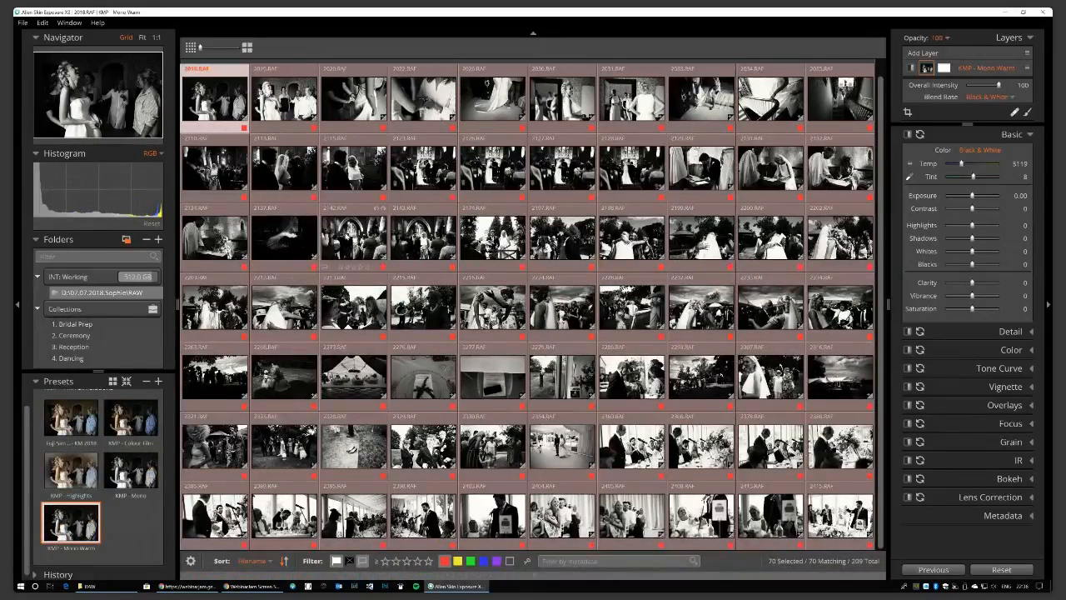
pyautogui.rightClick(275, 160)
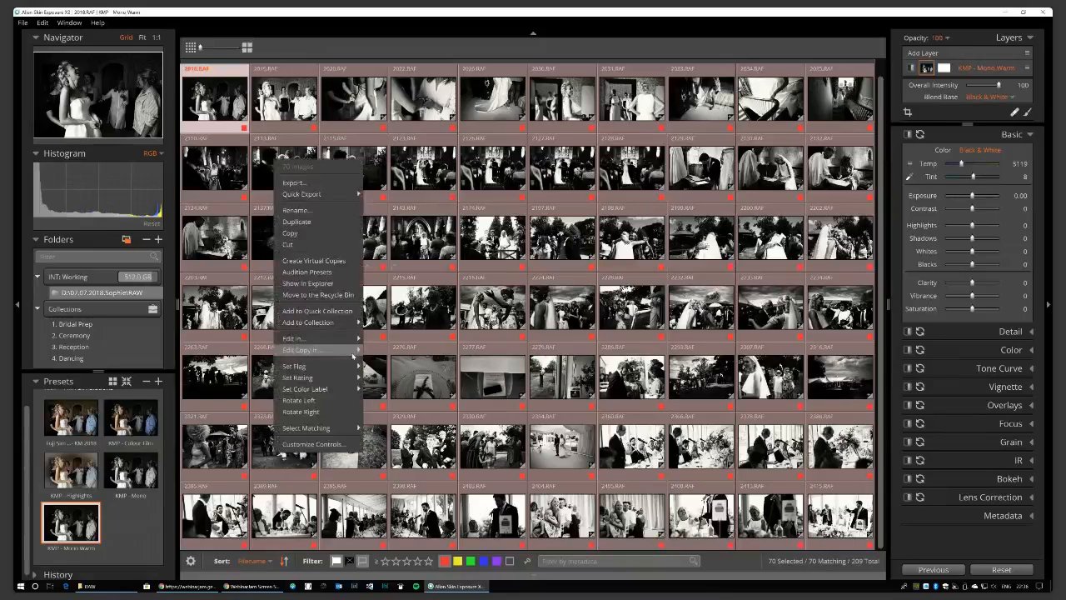
pyautogui.click(343, 462)
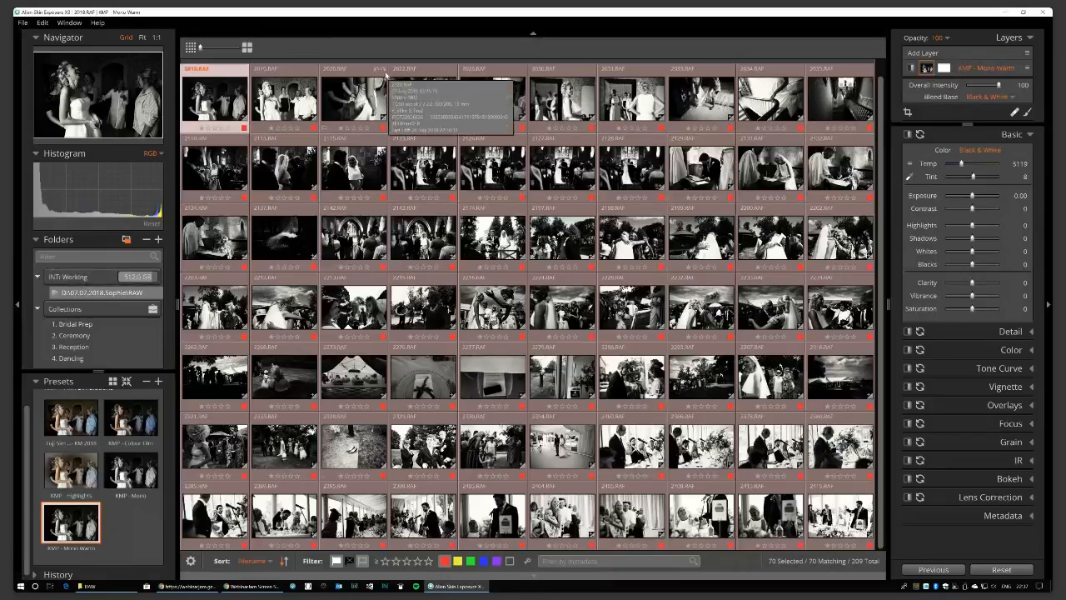
pyautogui.click(457, 561)
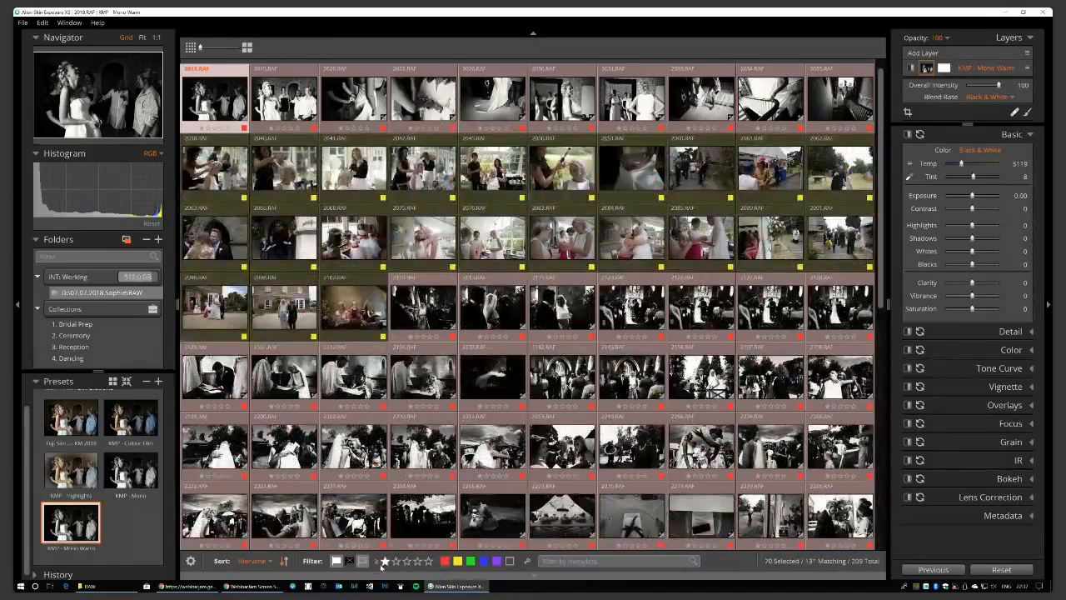
# Filter to yellow-labelled photos only (61 of 209) and open 2051.RAF as a single image.
pyautogui.click(457, 562)
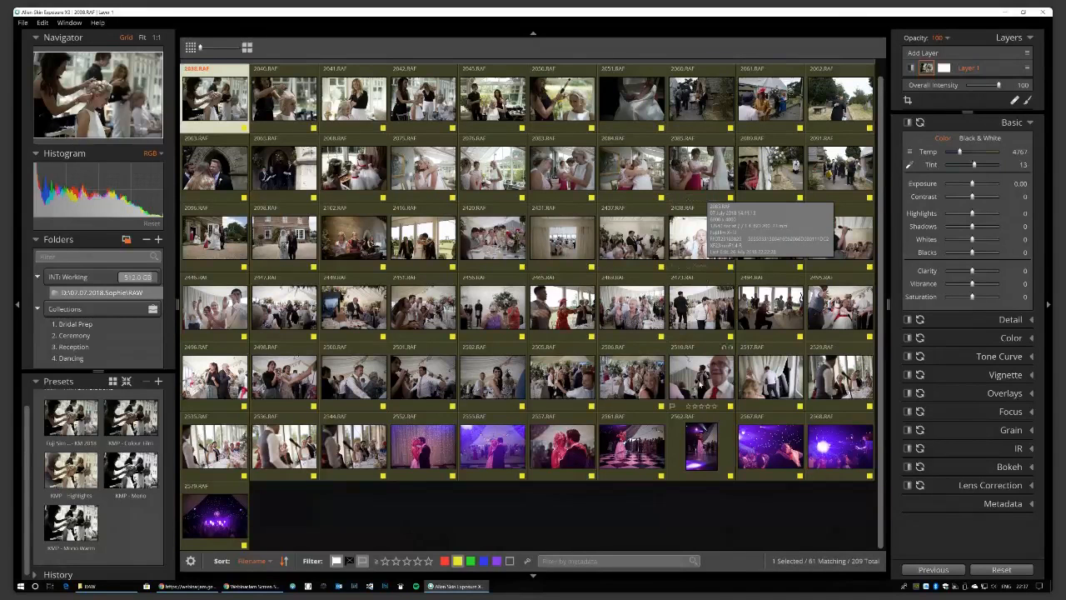
pyautogui.click(702, 389)
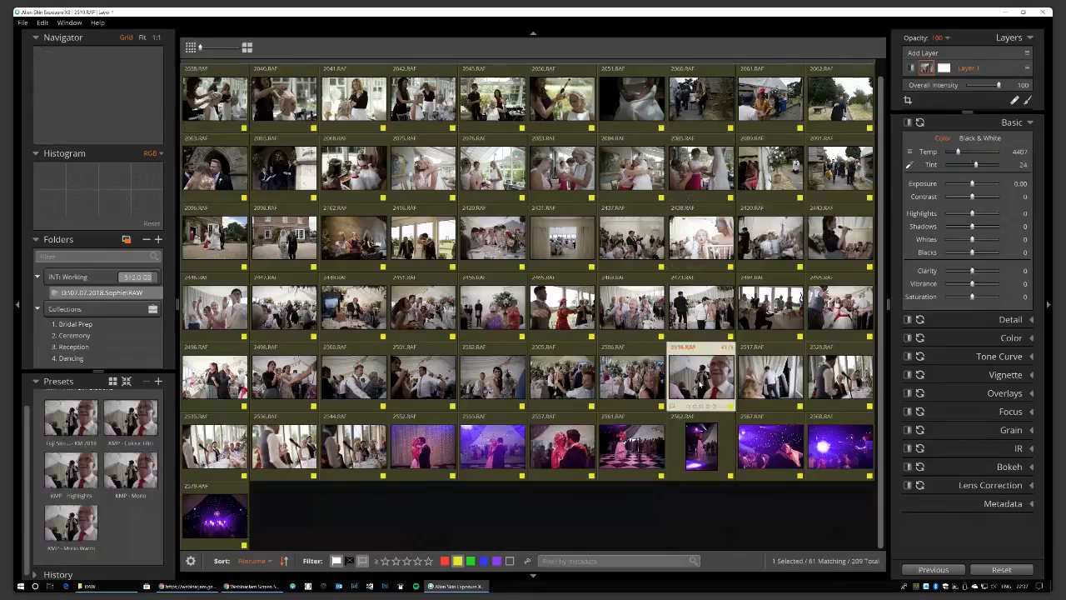
pyautogui.doubleClick(701, 384)
pyautogui.doubleClick(701, 385)
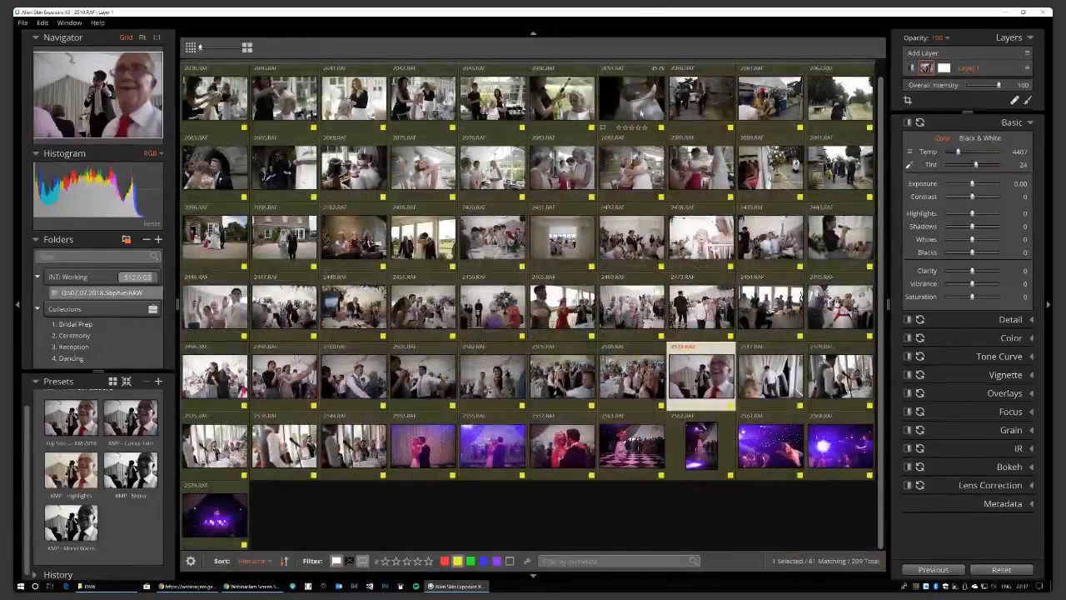
pyautogui.doubleClick(641, 110)
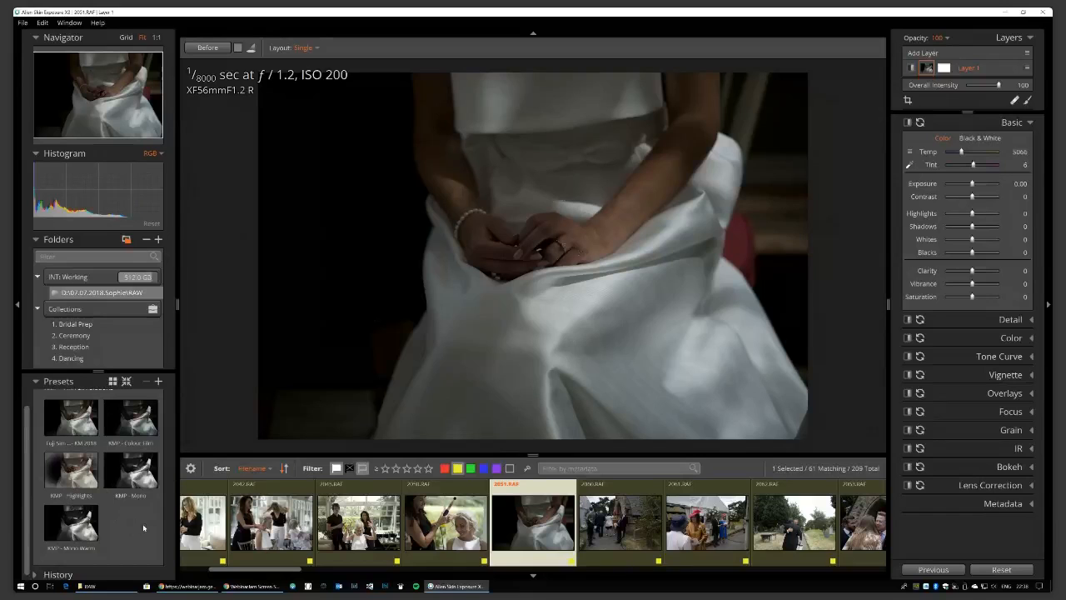
# Apply the KMP - Colour Film preset to 2051.RAF and raise Exposure to 0.85.
pyautogui.click(145, 426)
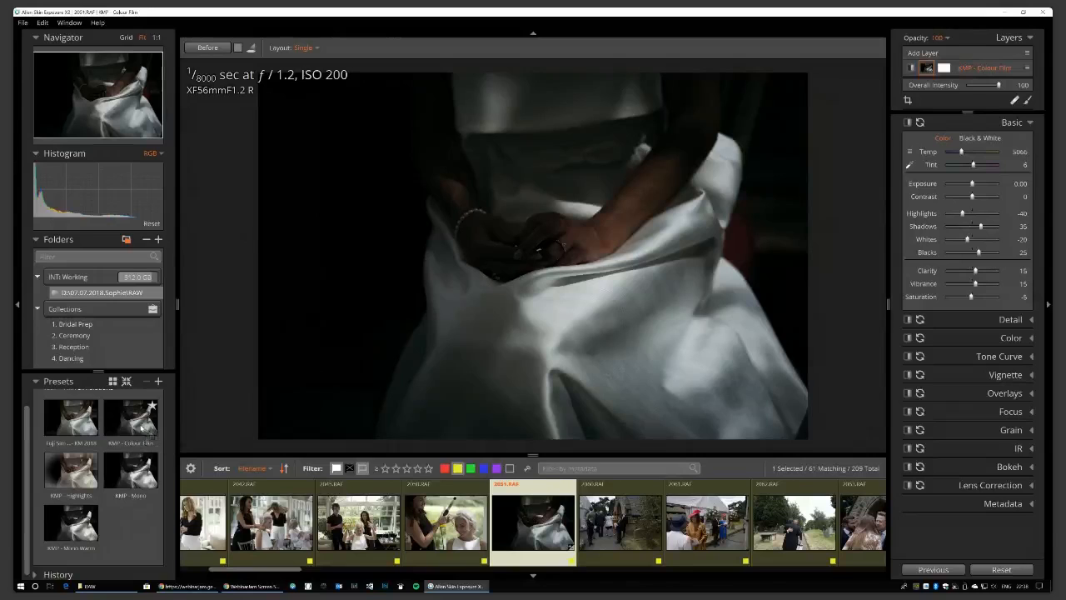
pyautogui.click(143, 427)
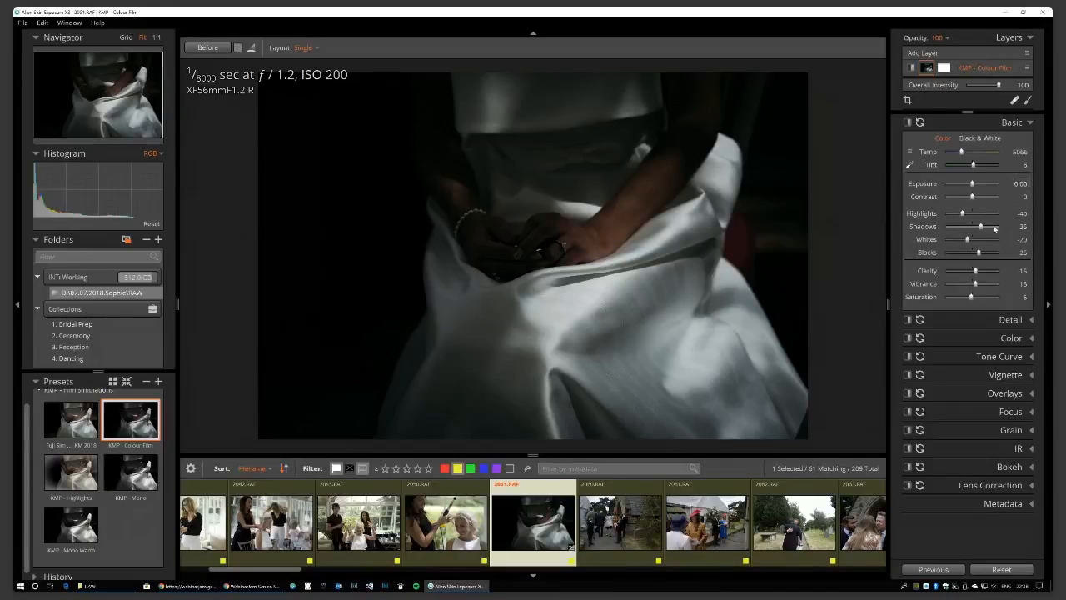
pyautogui.moveTo(974, 186); pyautogui.dragTo(977, 188)
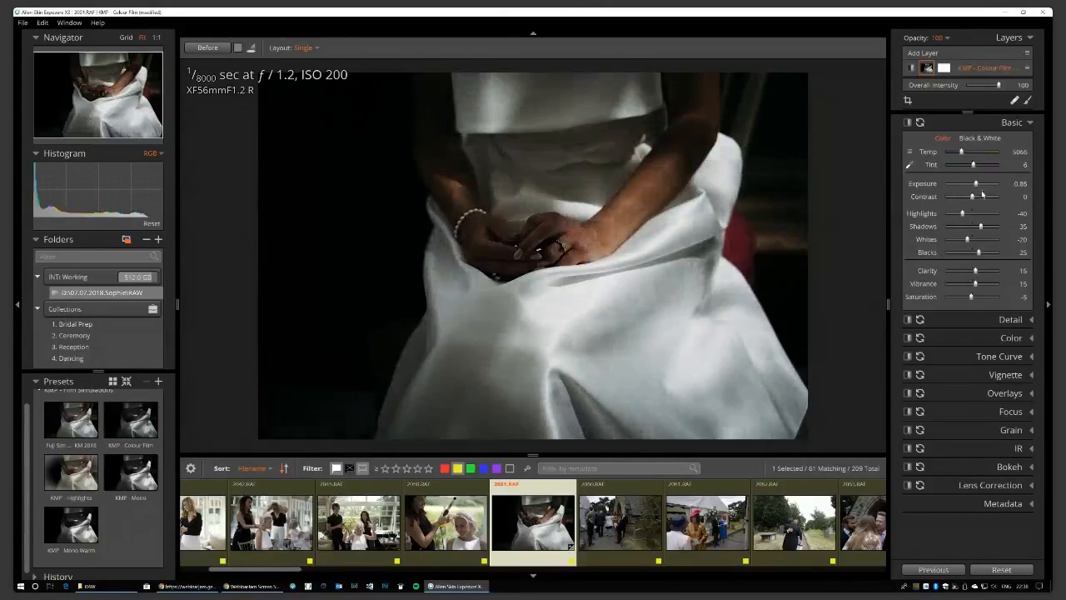
# Lift Shadows to 66 and show the local brush and gradient tools.
pyautogui.moveTo(981, 227); pyautogui.dragTo(989, 229)
pyautogui.click(1029, 101)
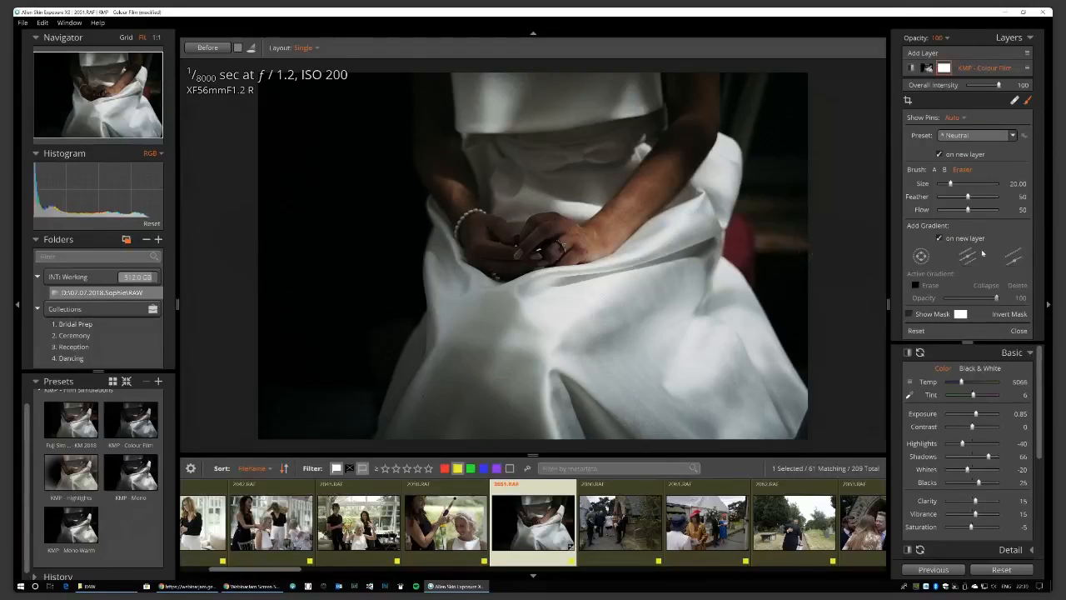
# Reset the bride photo's edits and reapply KMP - Colour Film (Highlights -40, Shadows 35).
pyautogui.click(931, 55)
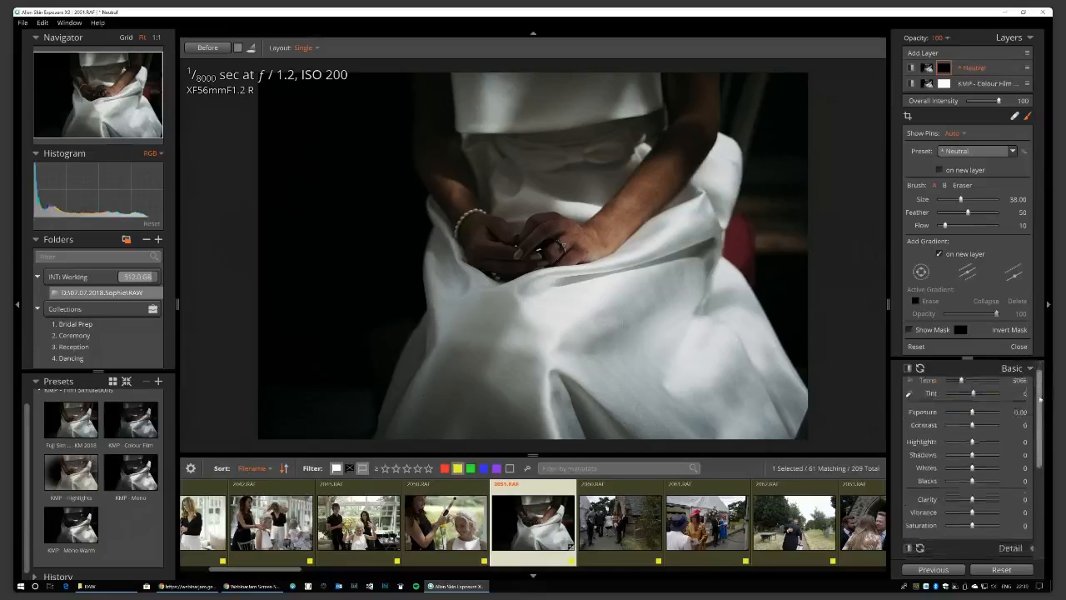
pyautogui.scroll(-2, 1039, 408)
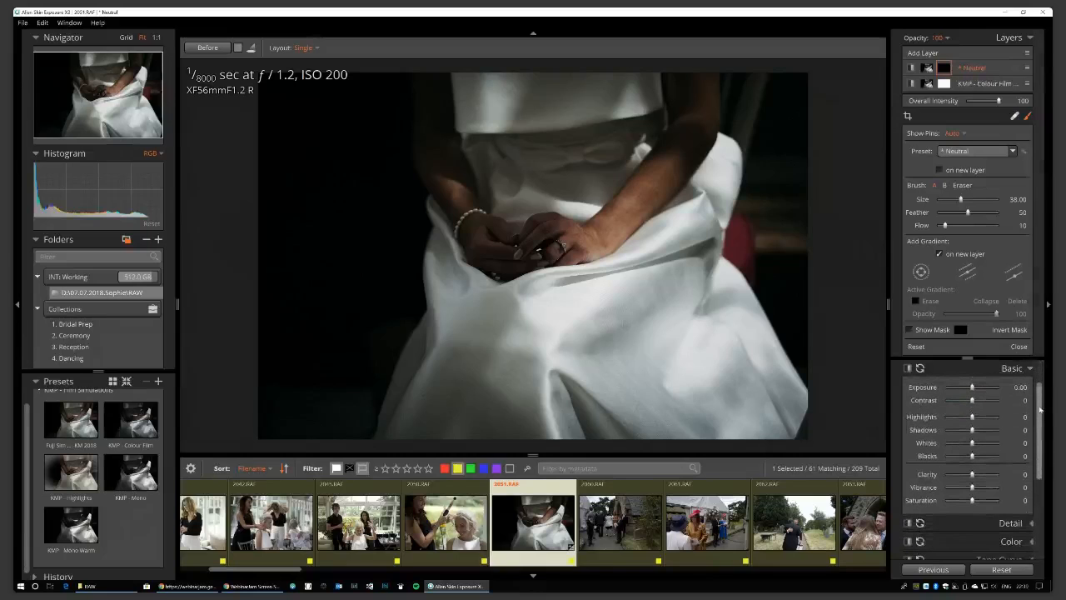
pyautogui.click(1027, 118)
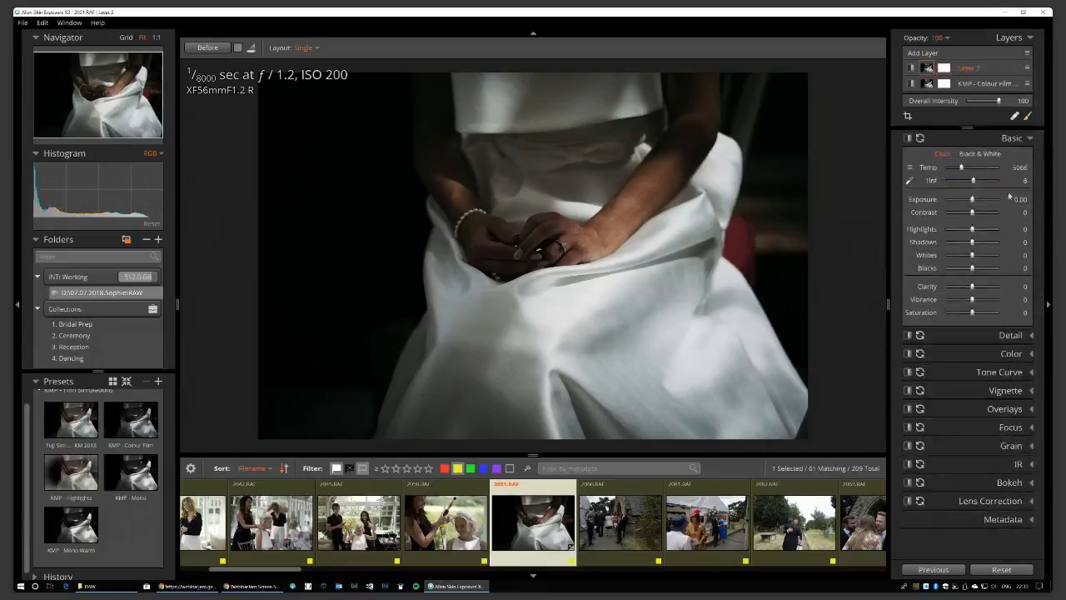
pyautogui.click(1012, 569)
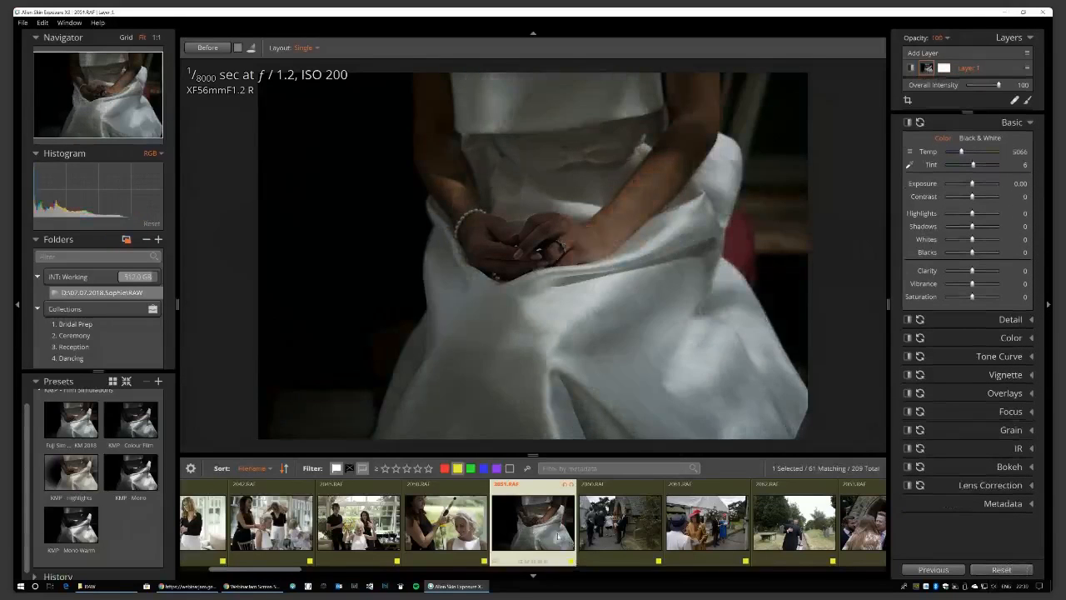
pyautogui.click(133, 417)
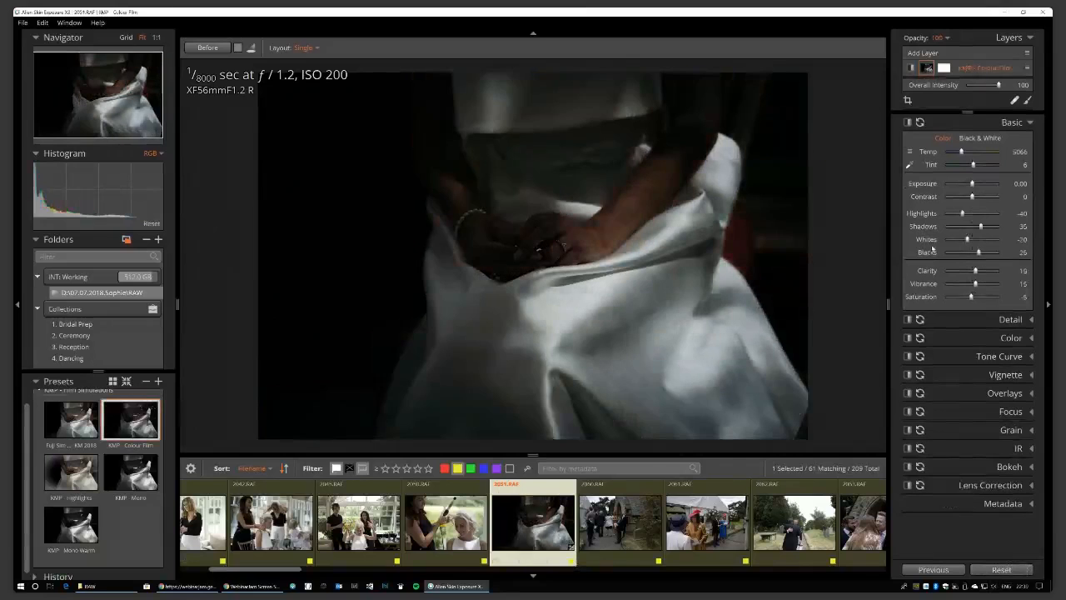
# Raise Exposure to 1.17 and expand Detail, showing sharpening Amount 25 and Smooth 25.
pyautogui.moveTo(972, 188); pyautogui.dragTo(980, 229)
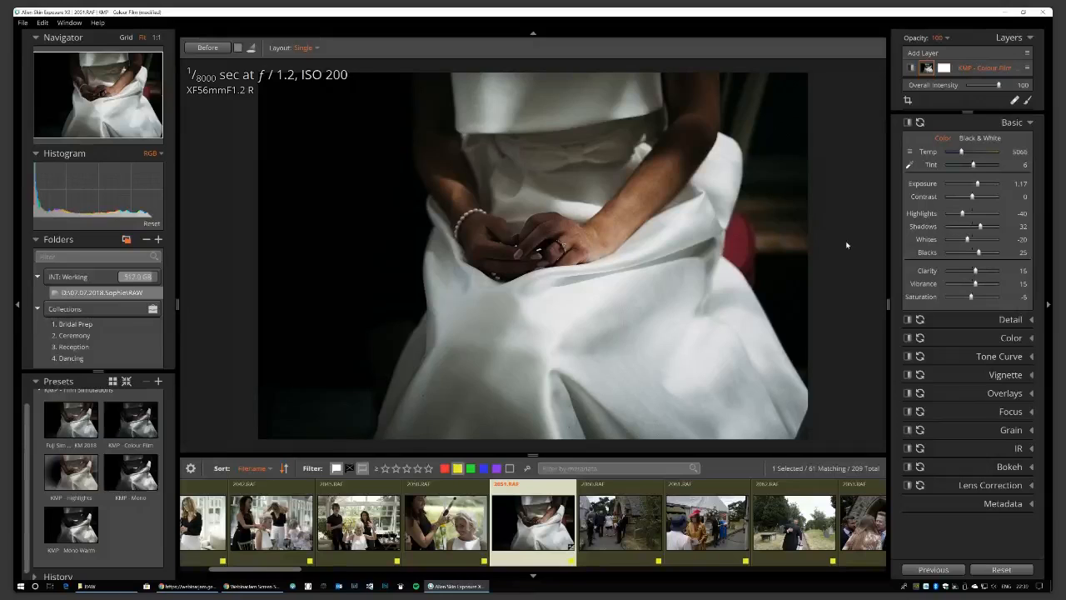
pyautogui.click(1032, 322)
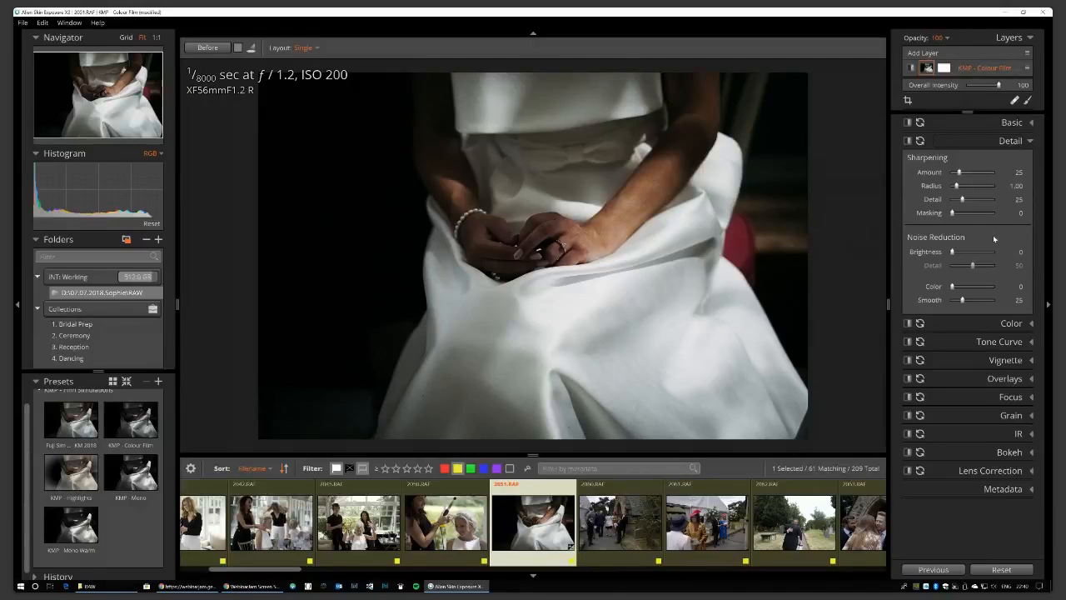
# Review the Color section's HSL settings, keeping the KMP Filmic 2018 detailed preset.
pyautogui.click(1032, 324)
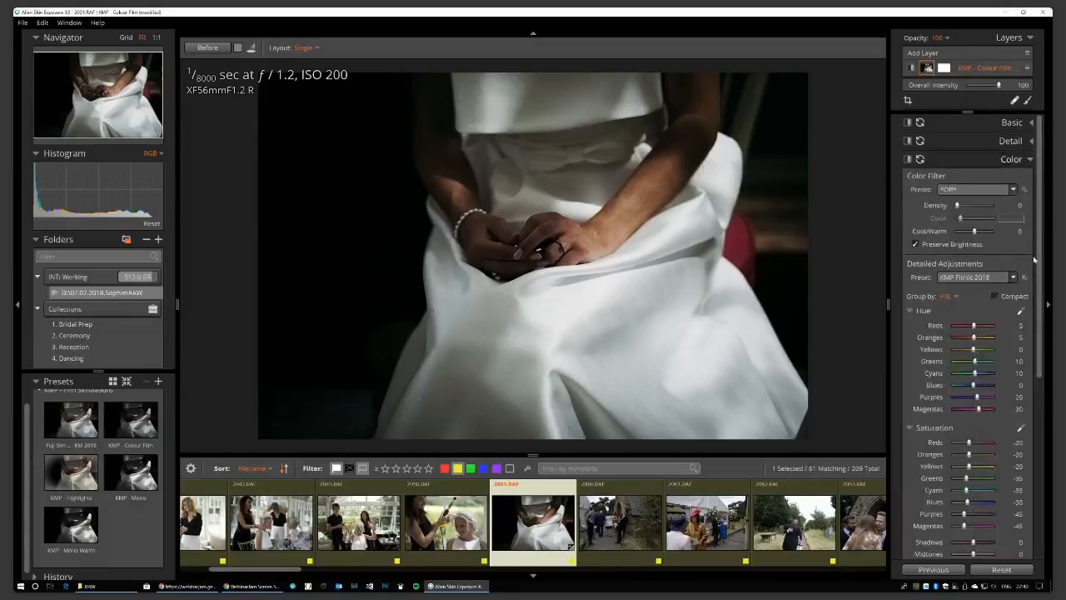
pyautogui.moveTo(1039, 258); pyautogui.dragTo(1037, 308)
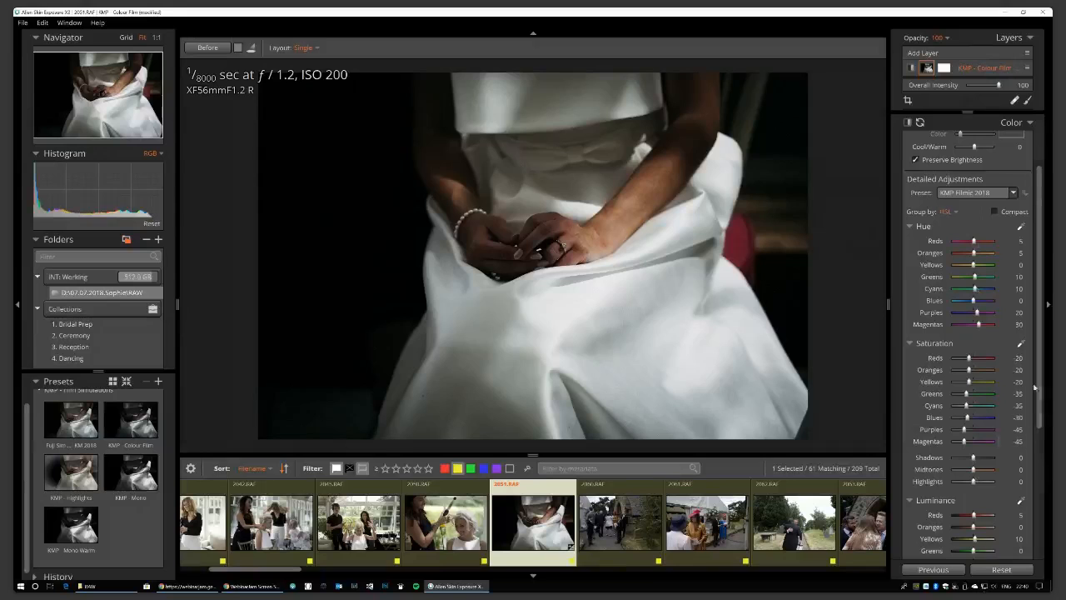
pyautogui.scroll(-3, 1036, 389)
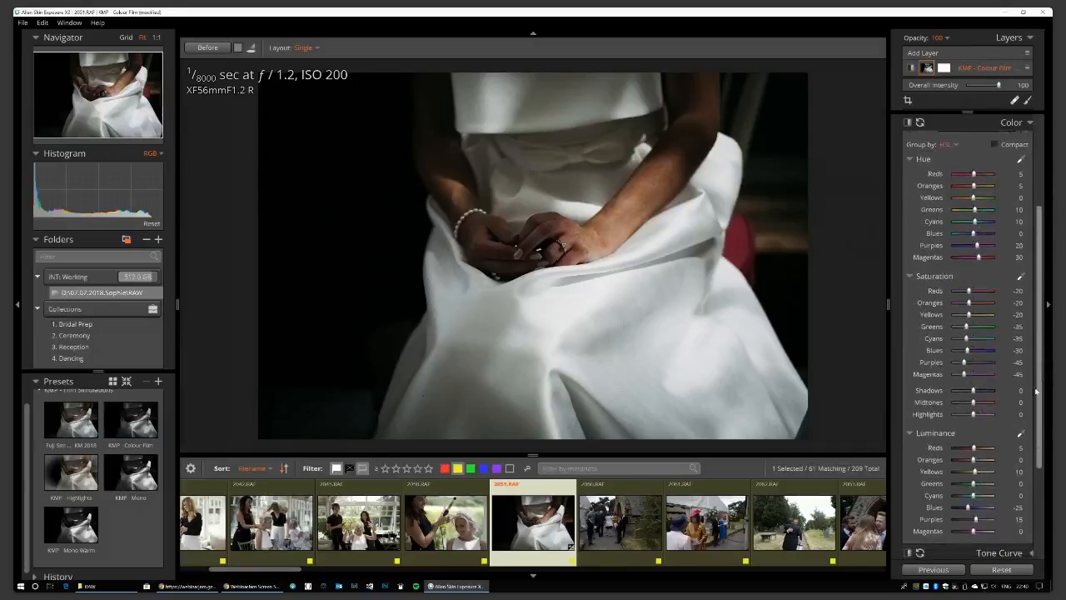
pyautogui.moveTo(1037, 391); pyautogui.dragTo(1038, 374)
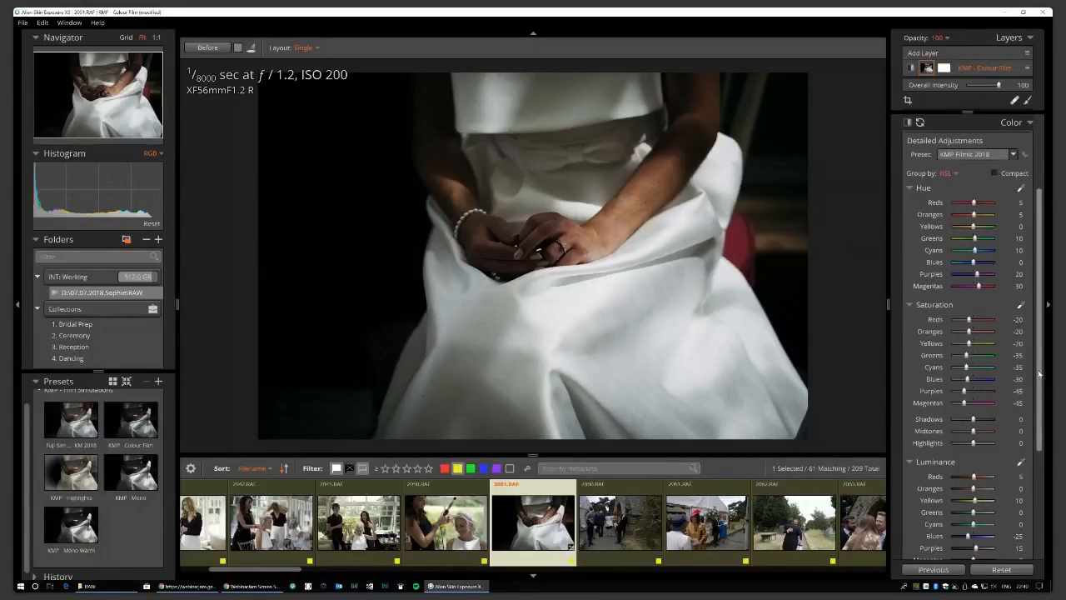
pyautogui.scroll(1, 1039, 374)
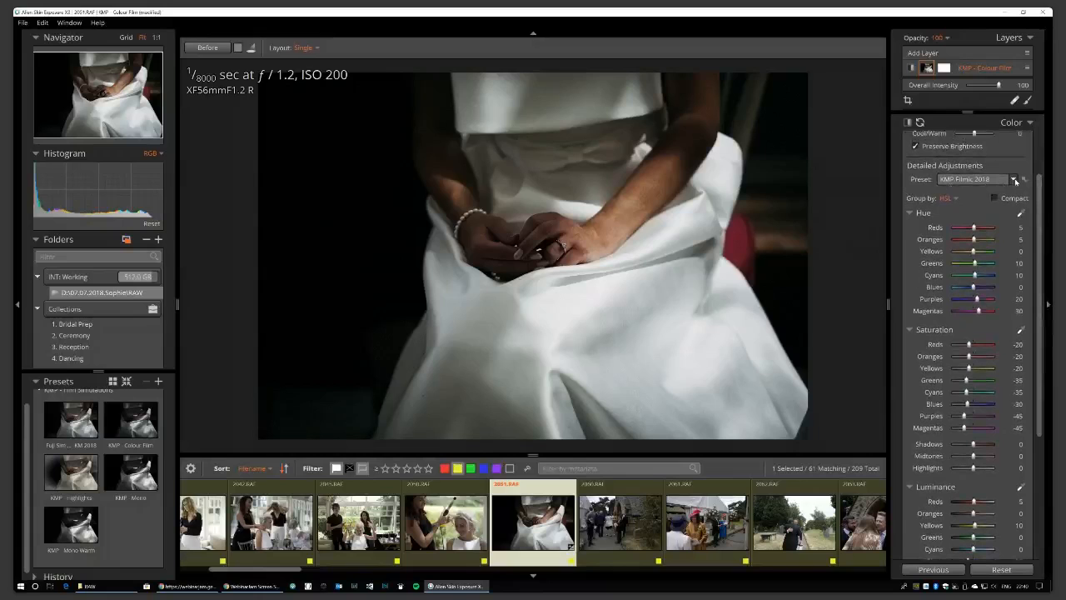
pyautogui.click(1014, 180)
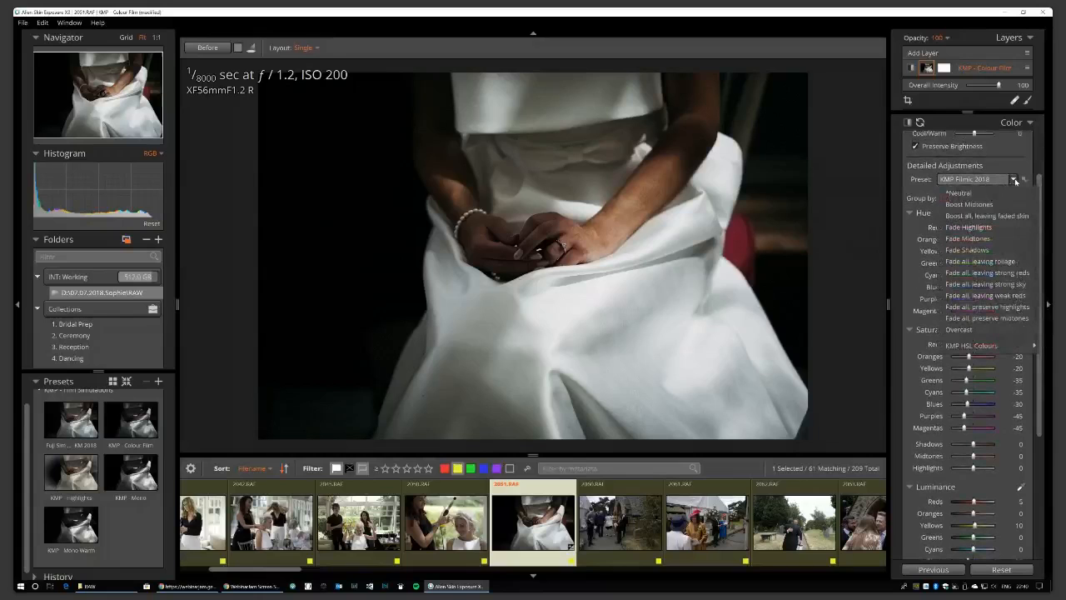
pyautogui.moveTo(1010, 346)
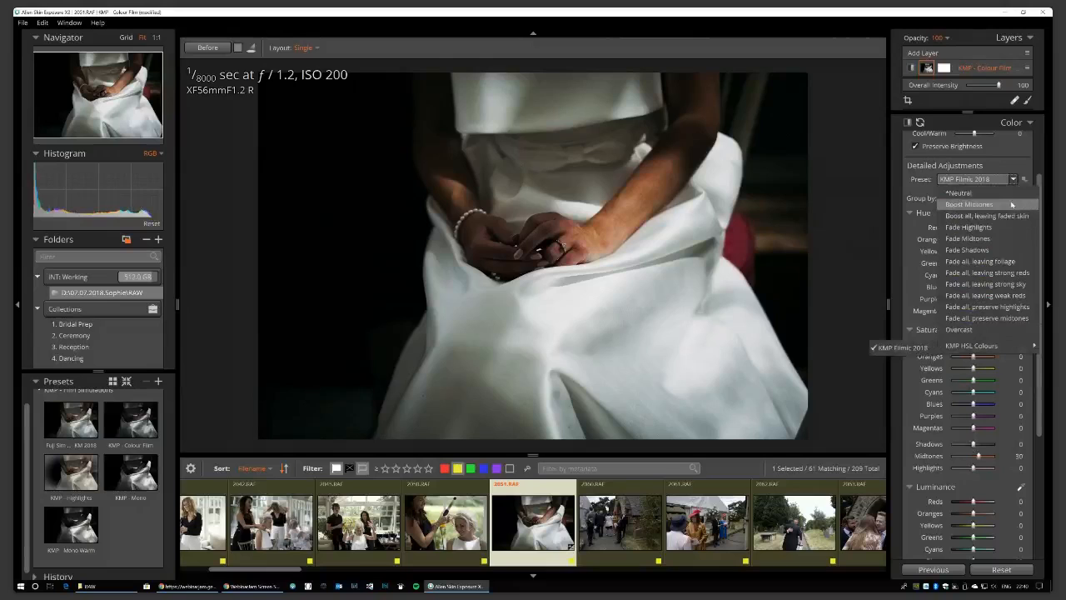
pyautogui.click(1014, 168)
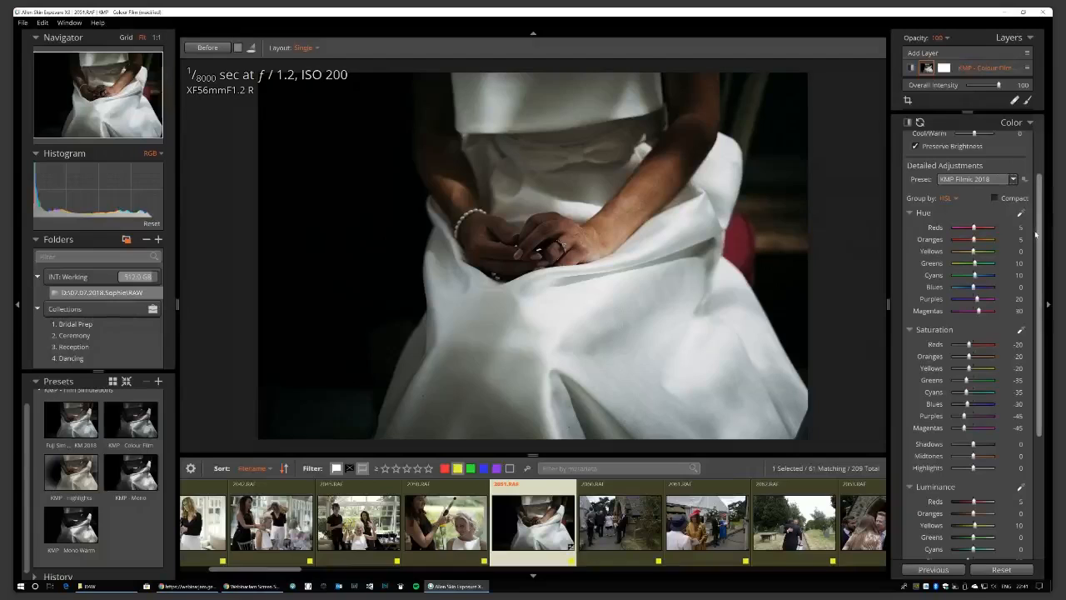
# Expand the Tone Curve panel, showing Contrast -8 and split toning Off.
pyautogui.moveTo(1036, 235); pyautogui.dragTo(1040, 284)
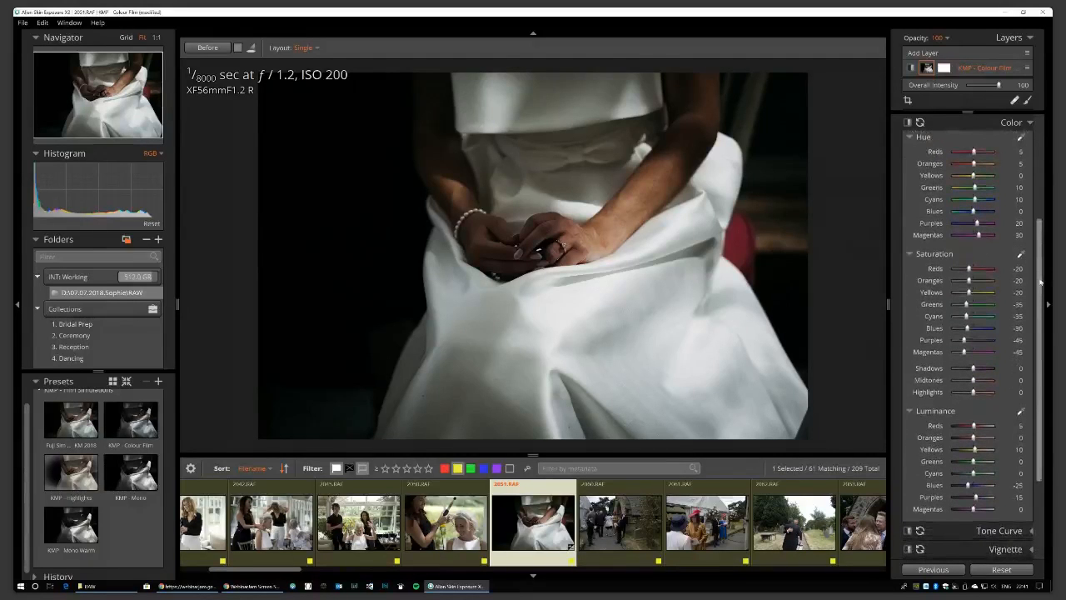
pyautogui.moveTo(1040, 283); pyautogui.dragTo(1038, 353)
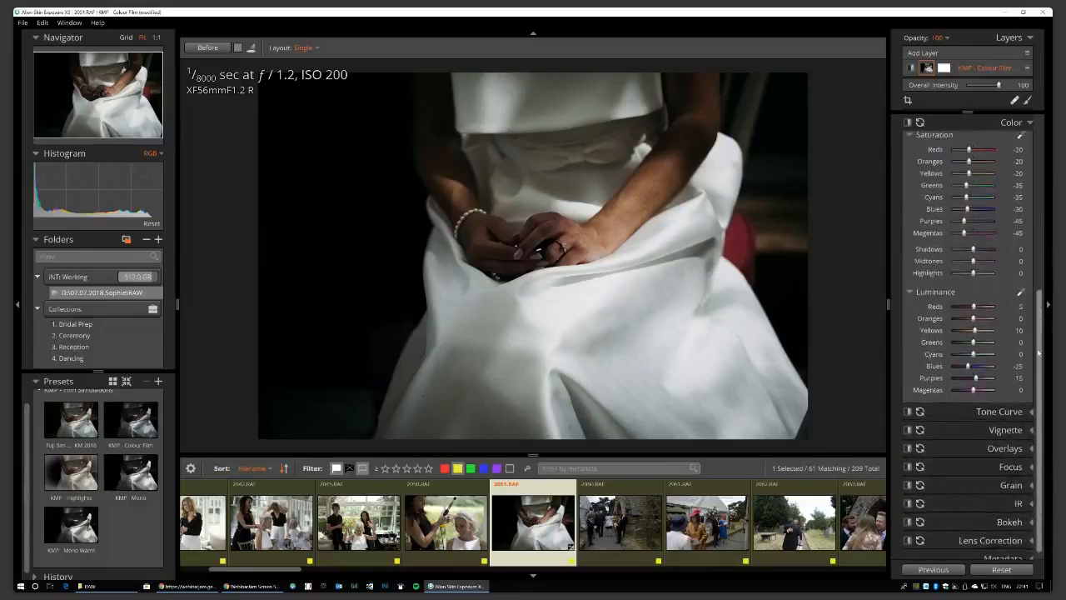
pyautogui.click(1032, 413)
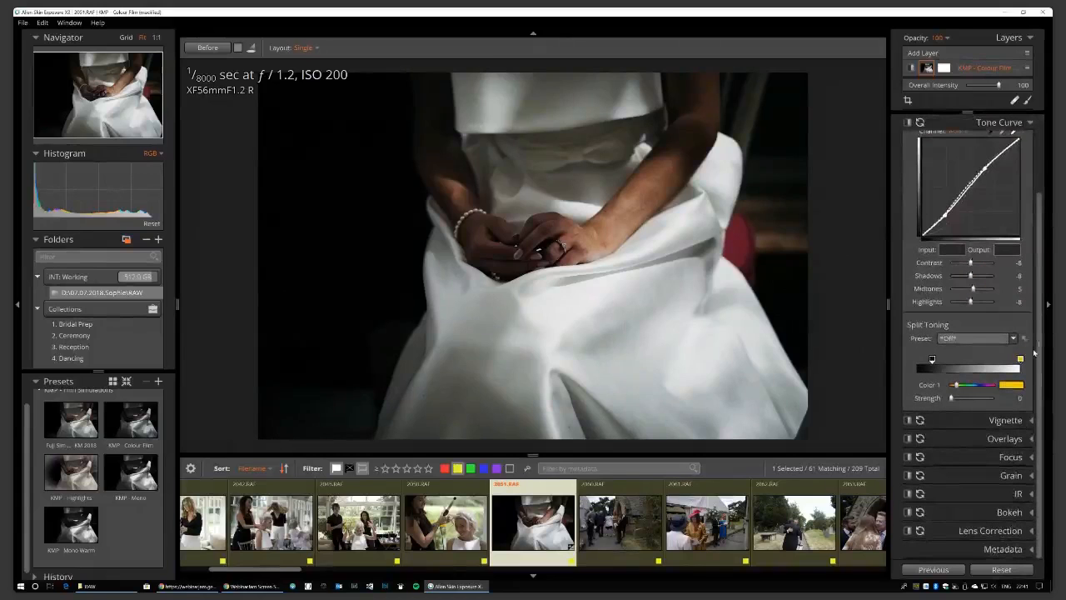
# Switch the tone curve to the Red channel and place a point low on the curve.
pyautogui.moveTo(1040, 318); pyautogui.dragTo(1040, 286)
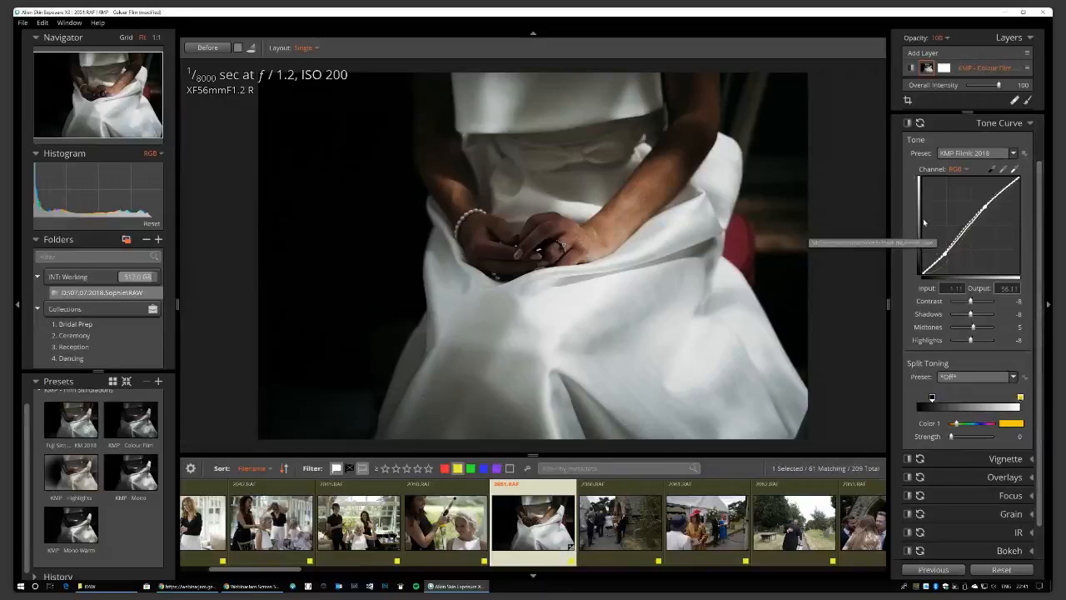
pyautogui.click(965, 170)
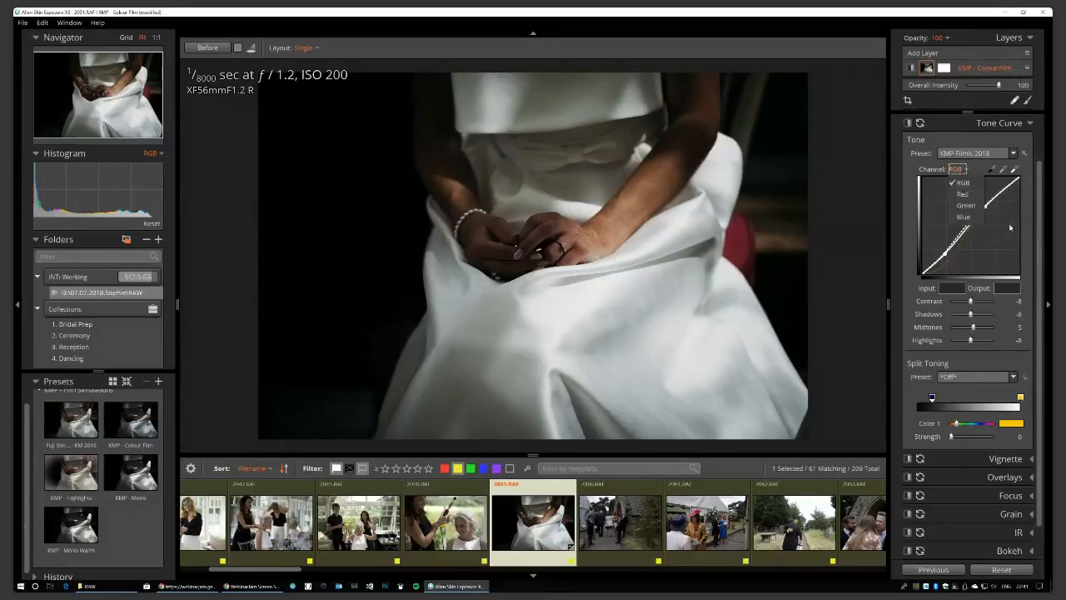
pyautogui.click(962, 193)
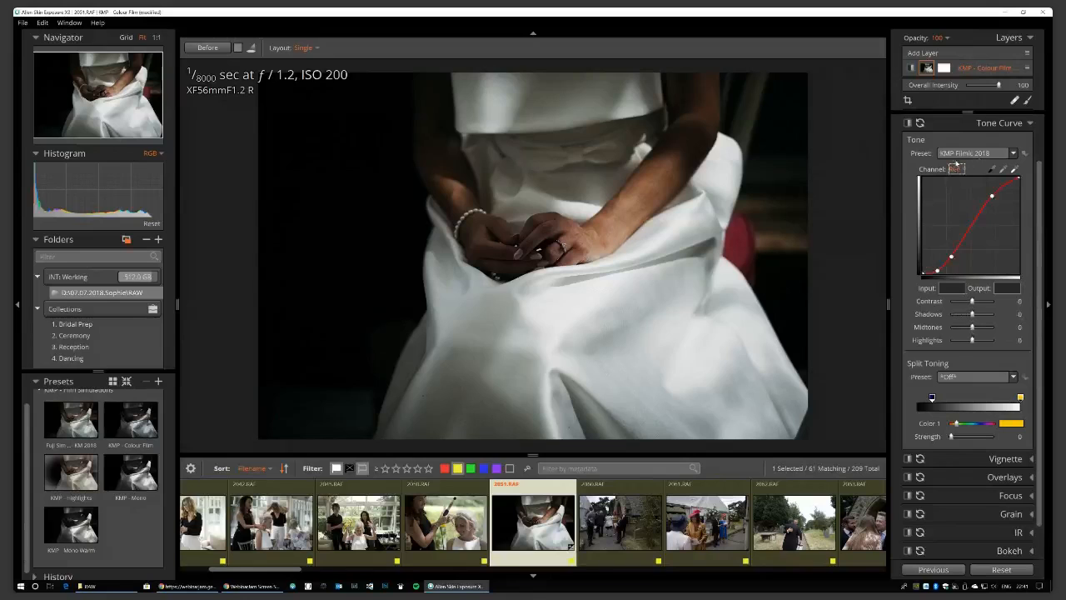
pyautogui.click(957, 168)
pyautogui.click(969, 206)
pyautogui.click(962, 169)
pyautogui.click(958, 169)
pyautogui.click(964, 185)
pyautogui.click(937, 271)
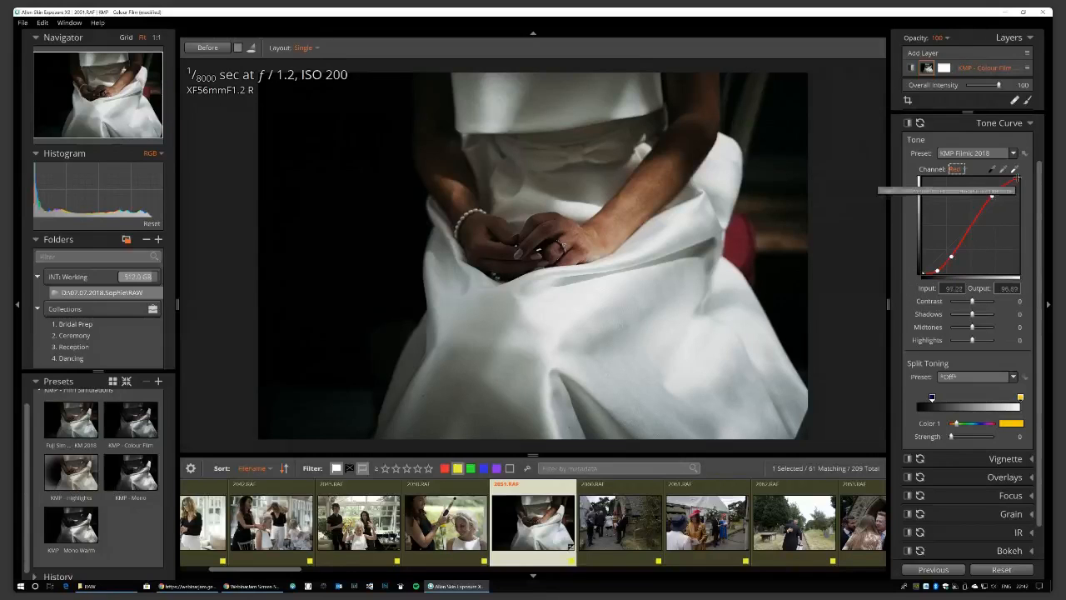
# Inspect the Green curve's middle point, then switch the tone curve to the Blue channel.
pyautogui.click(957, 168)
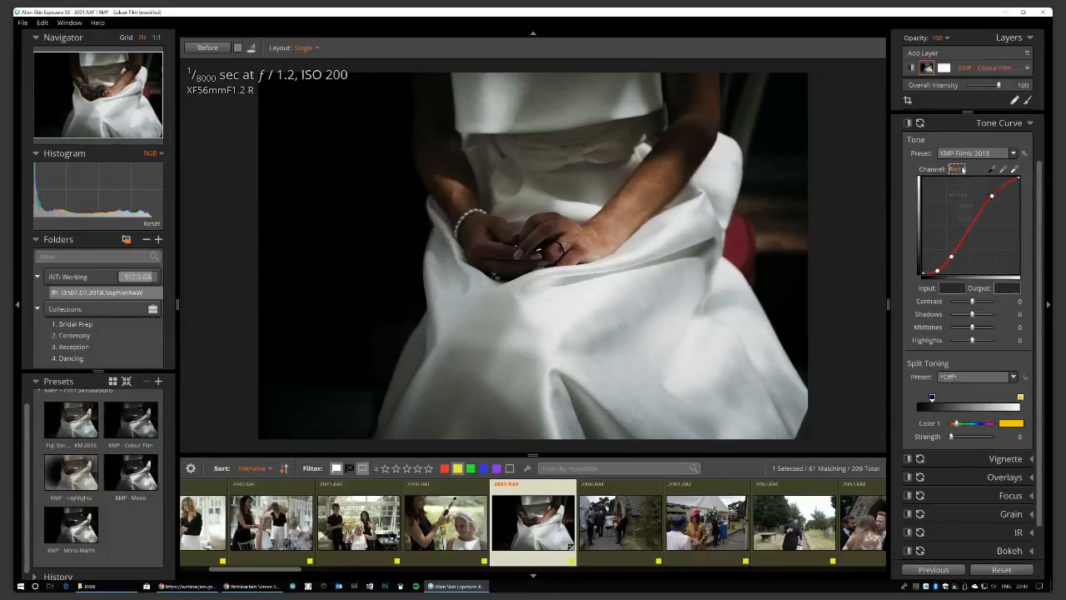
pyautogui.click(967, 208)
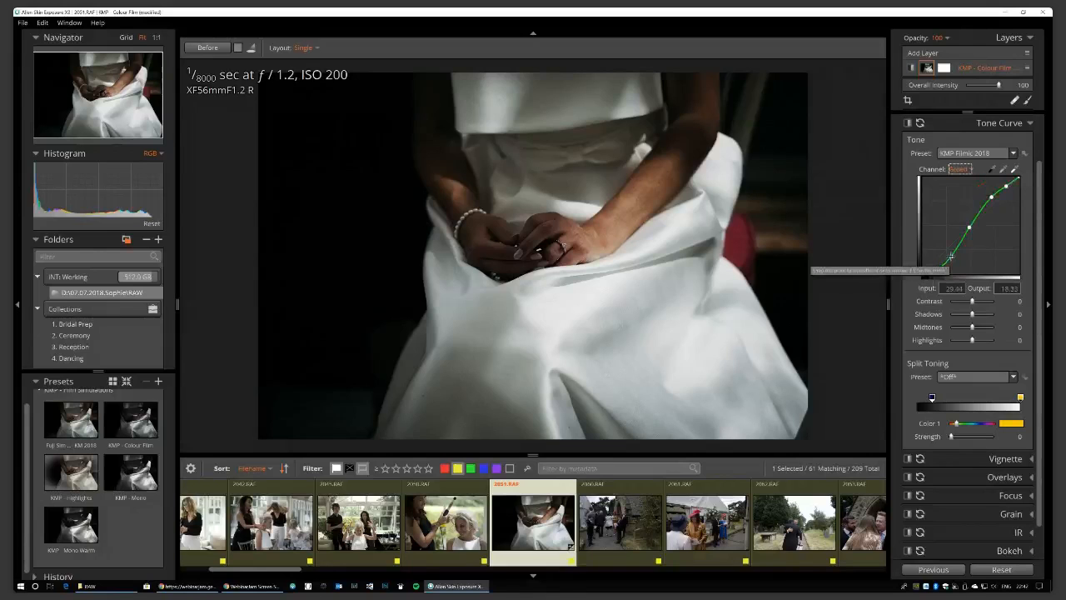
pyautogui.click(969, 228)
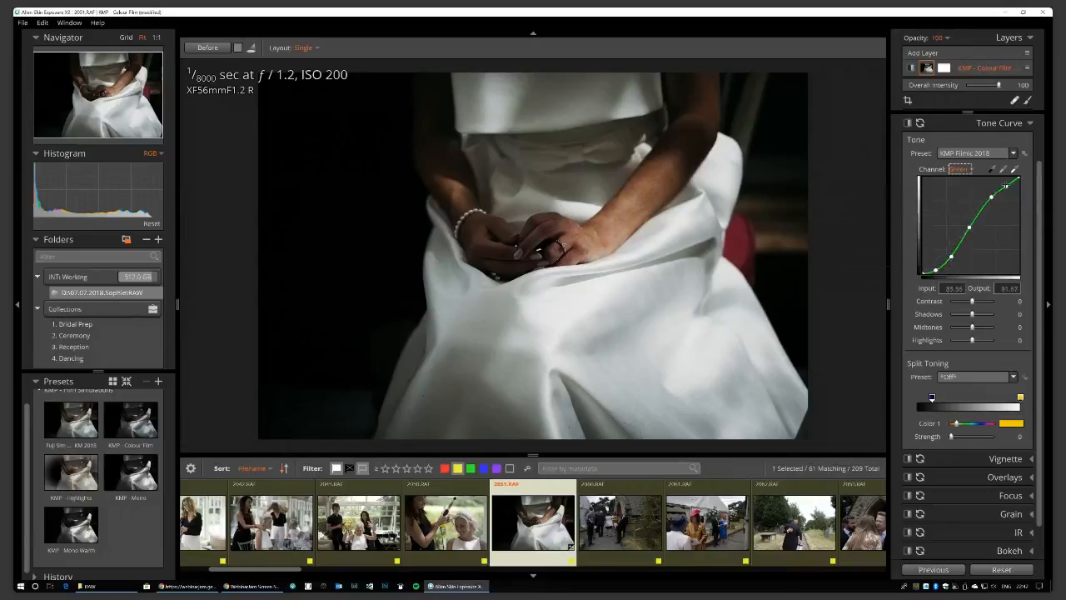
pyautogui.click(959, 168)
pyautogui.click(966, 218)
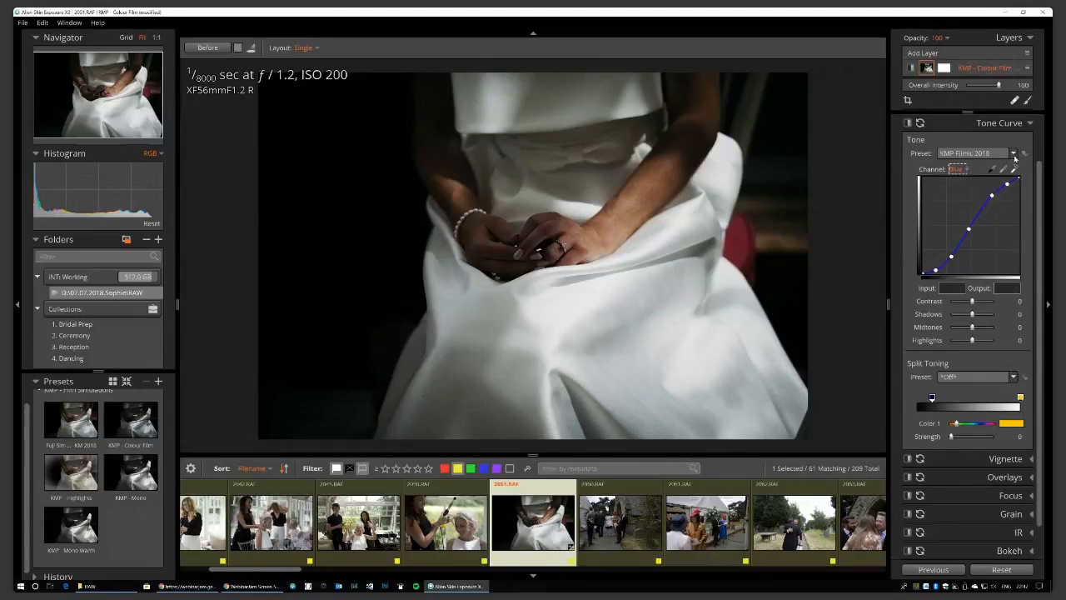
# Reapply the KMP Colour Curves > KMP Filmic 2018 curve preset and collapse Tone Curve.
pyautogui.click(1012, 154)
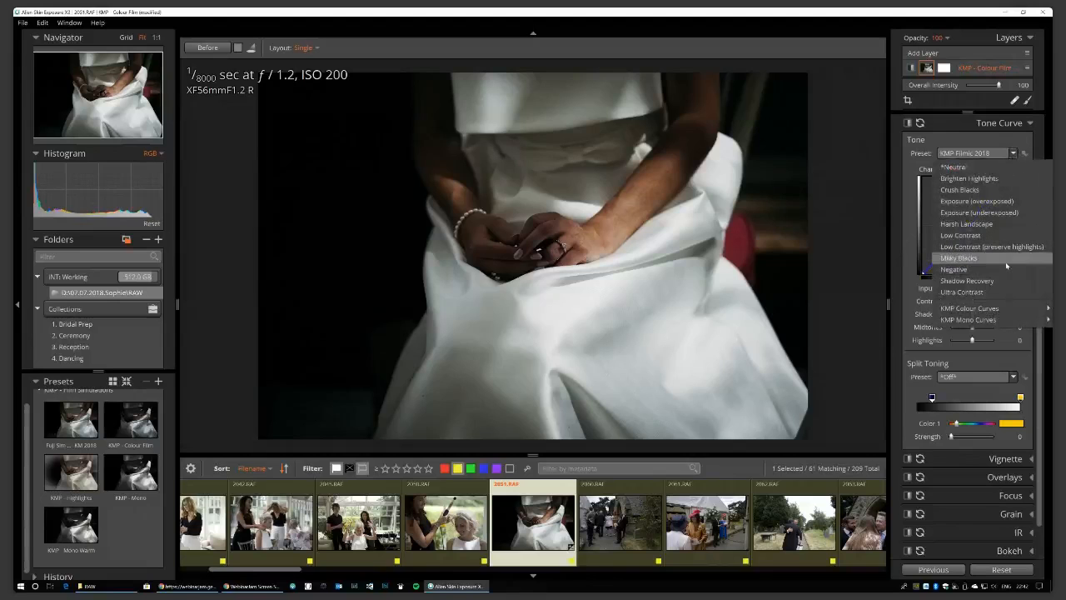
pyautogui.moveTo(970, 311)
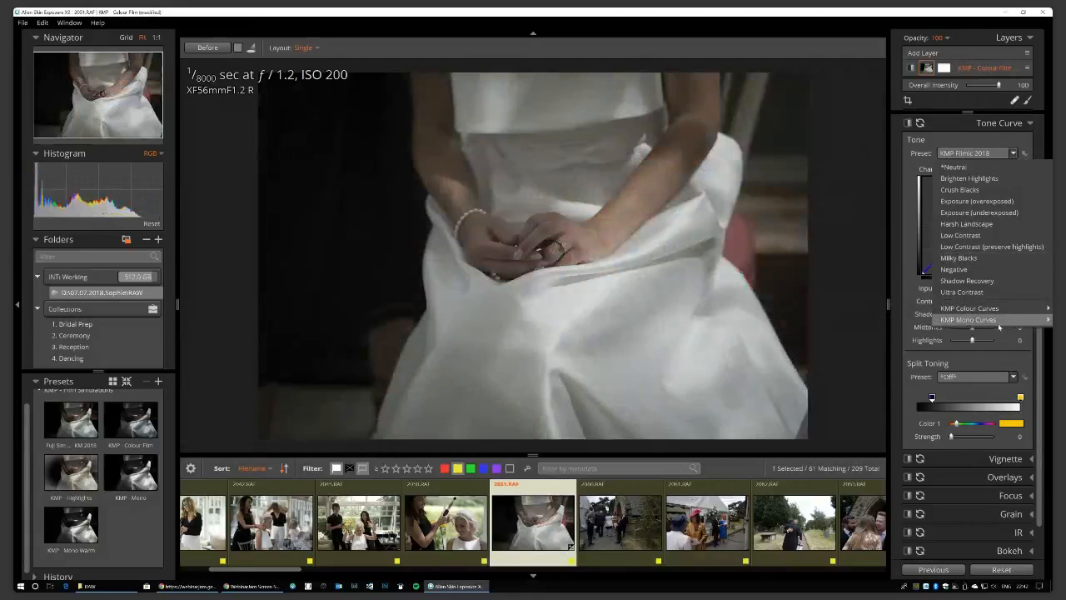
pyautogui.click(924, 313)
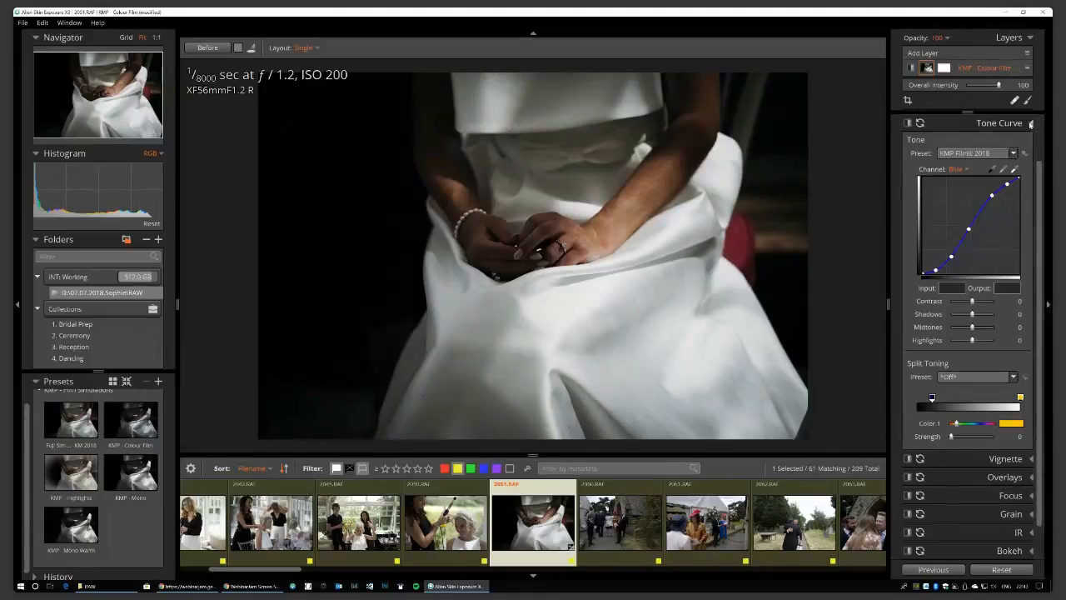
pyautogui.click(1030, 124)
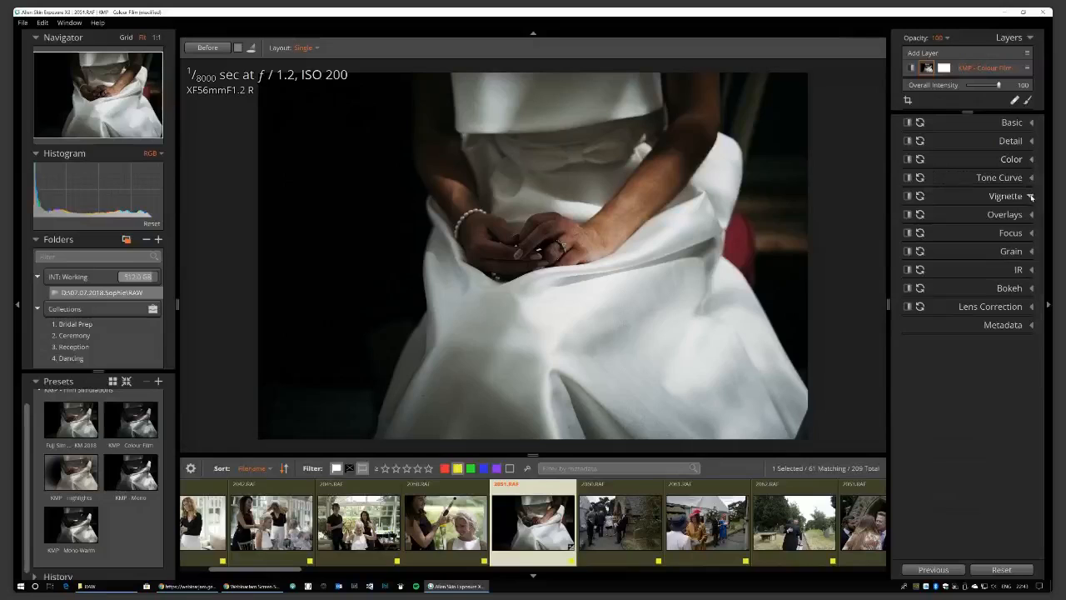
# Check the Vignette, Grain and Lens Correction settings in turn, then expand Basic adjustments.
pyautogui.click(1031, 196)
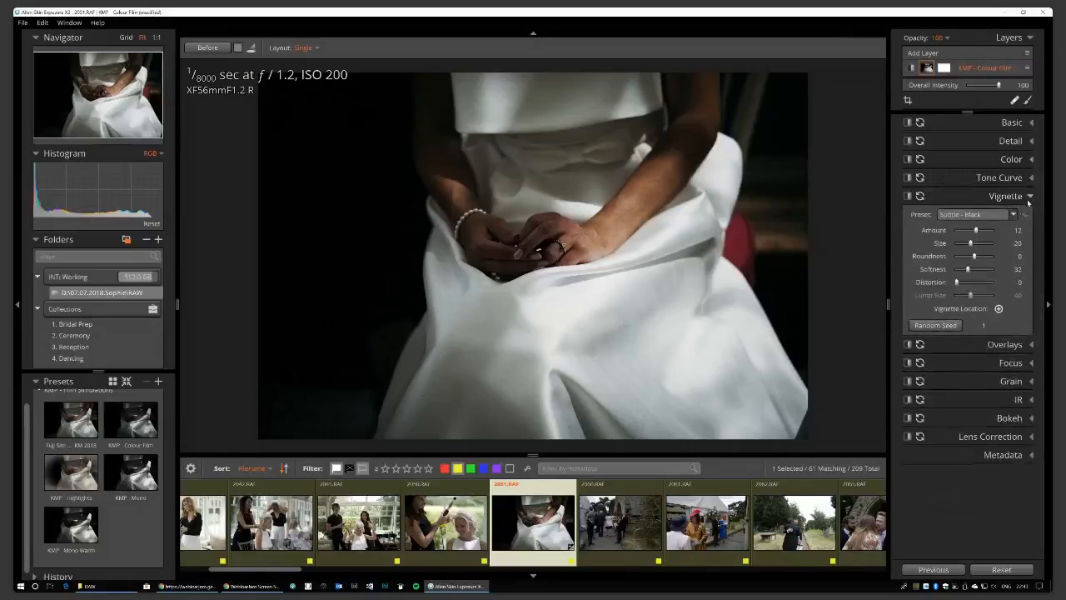
pyautogui.click(1030, 197)
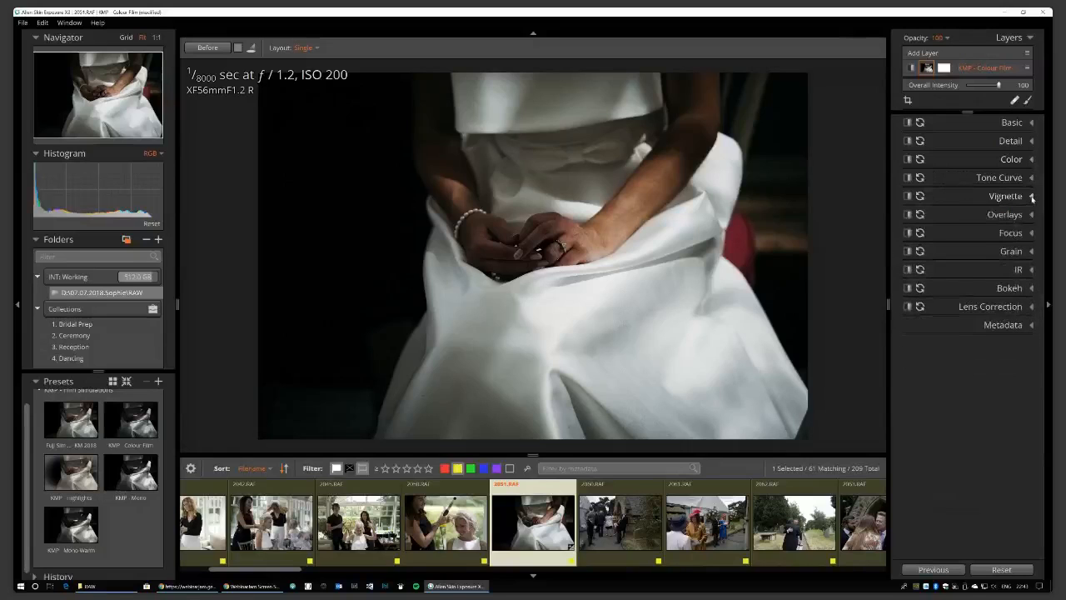
pyautogui.click(1030, 251)
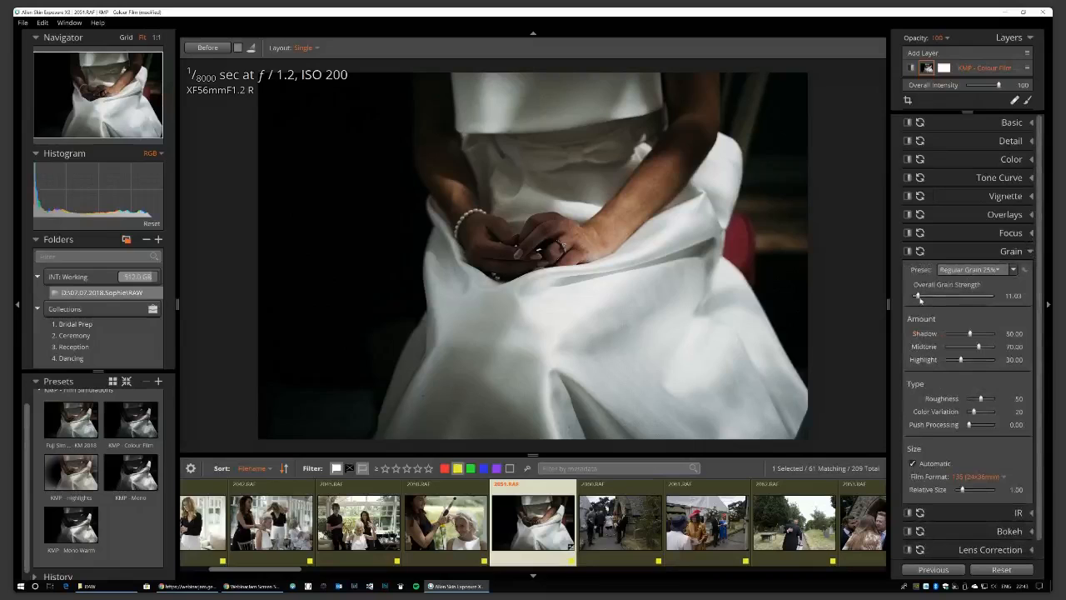
pyautogui.click(1030, 252)
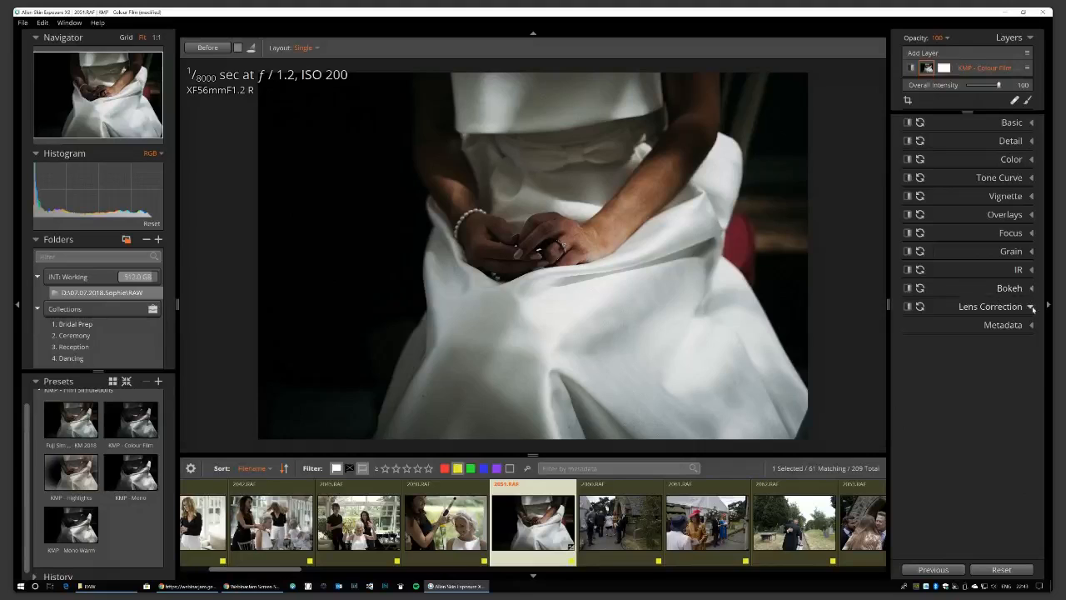
pyautogui.click(1031, 307)
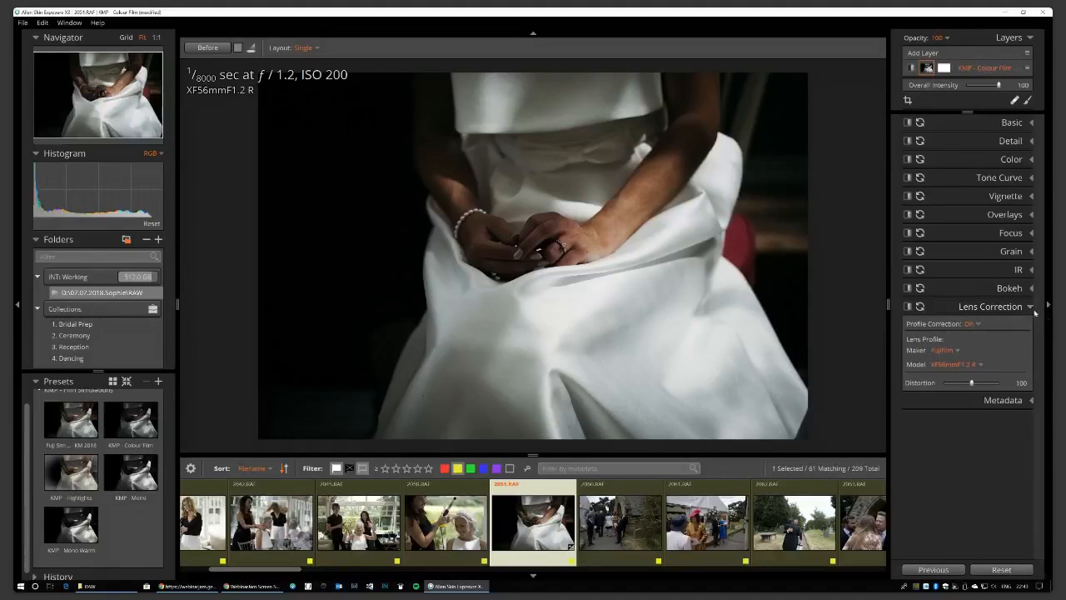
pyautogui.click(1031, 307)
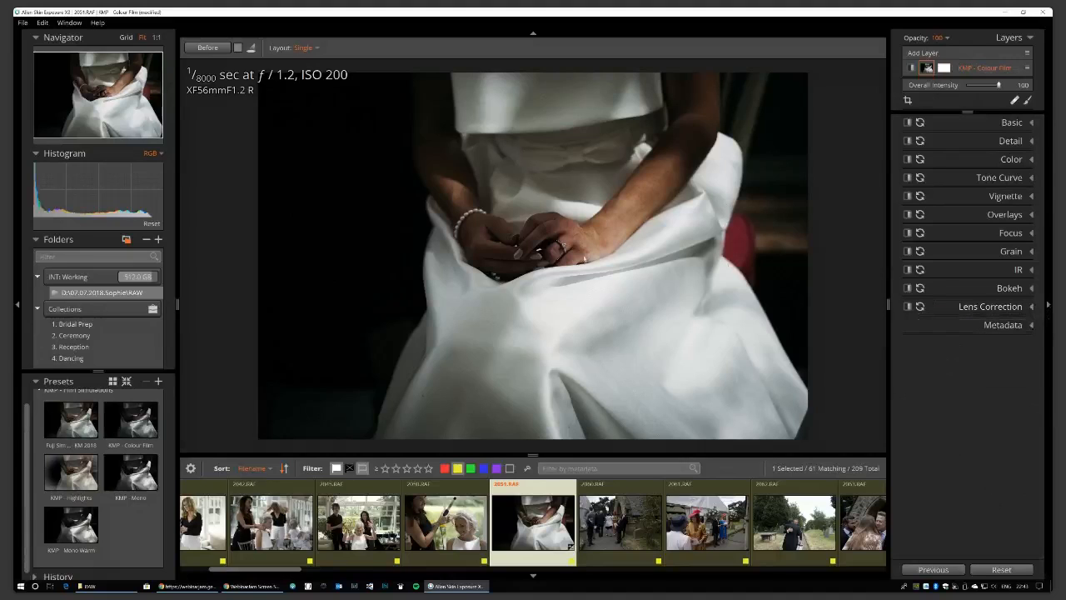
pyautogui.click(1031, 122)
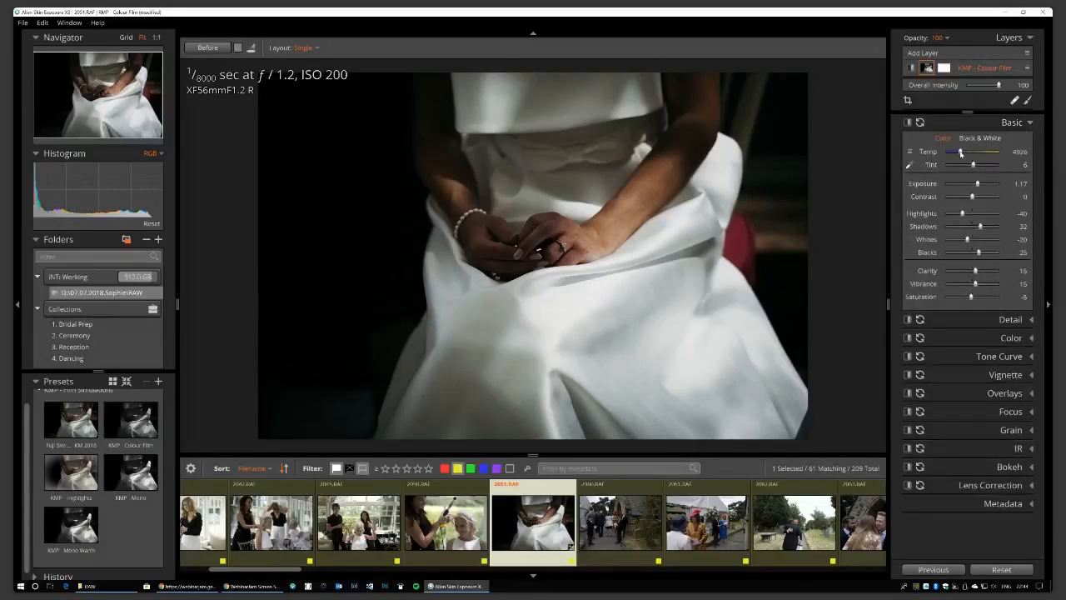
# Raise the seated bride photo's Exposure to 1.91, then open 2008.RAF from the filmstrip start.
pyautogui.moveTo(977, 183); pyautogui.dragTo(982, 184)
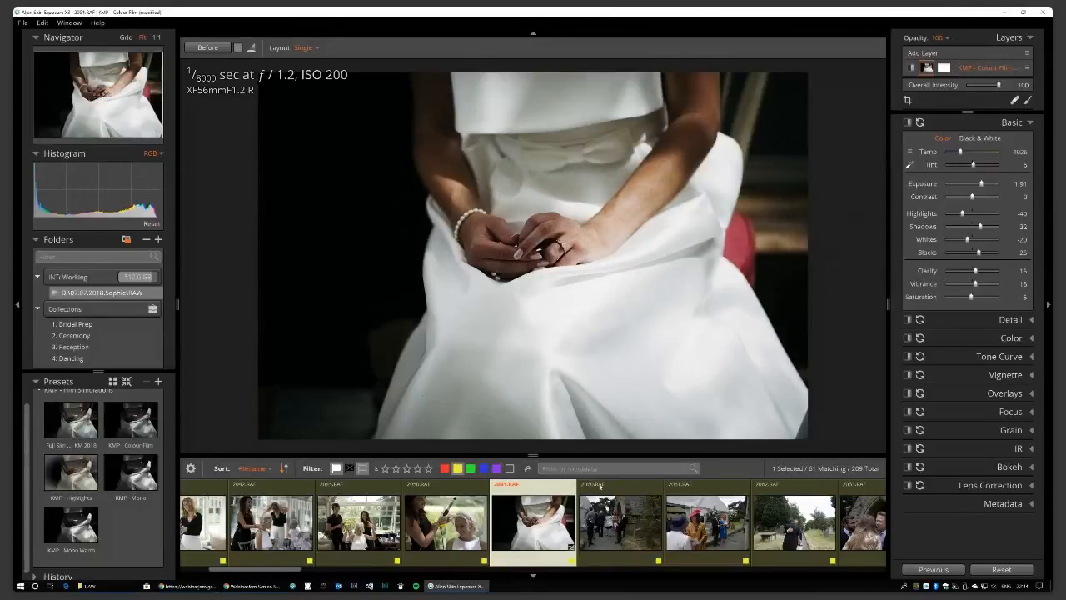
pyautogui.moveTo(259, 571); pyautogui.dragTo(190, 571)
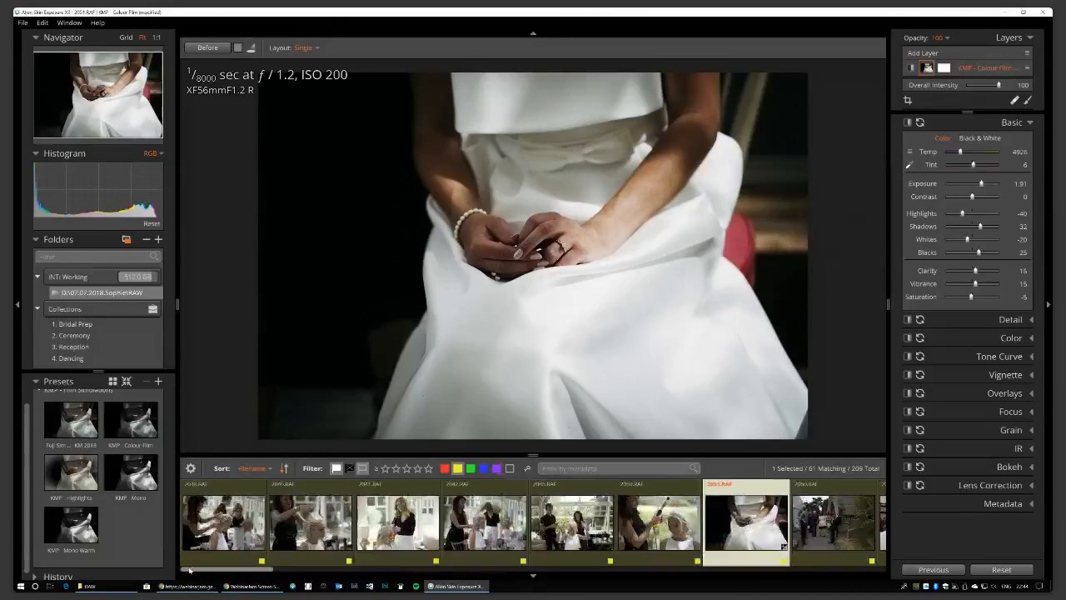
pyautogui.click(211, 518)
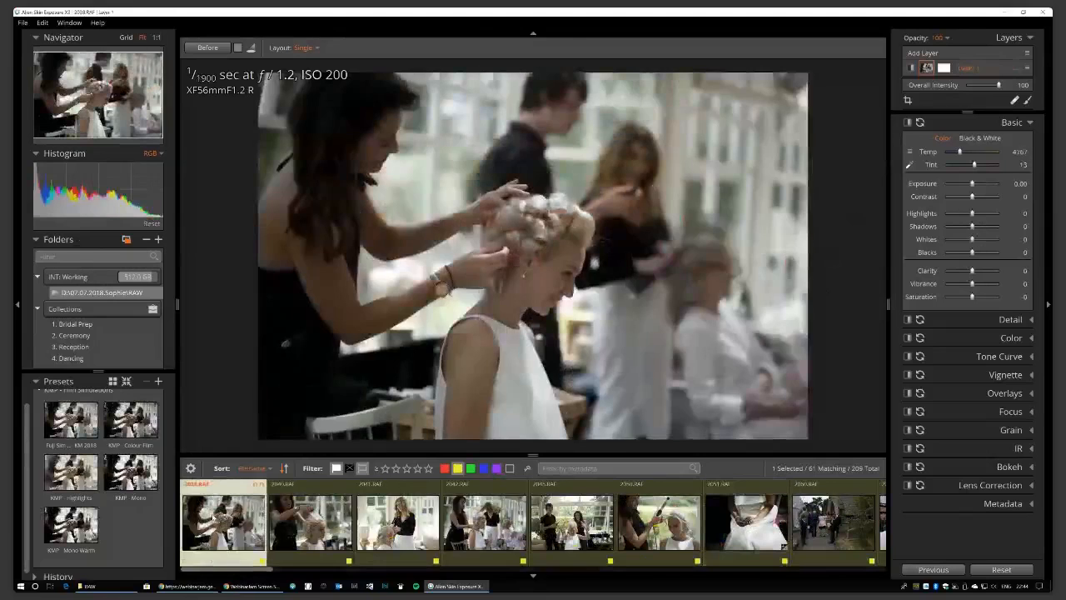
# In grid view, apply KMP - Colour Film to all 61 photos, then open 2561.RAF.
pyautogui.press('g')
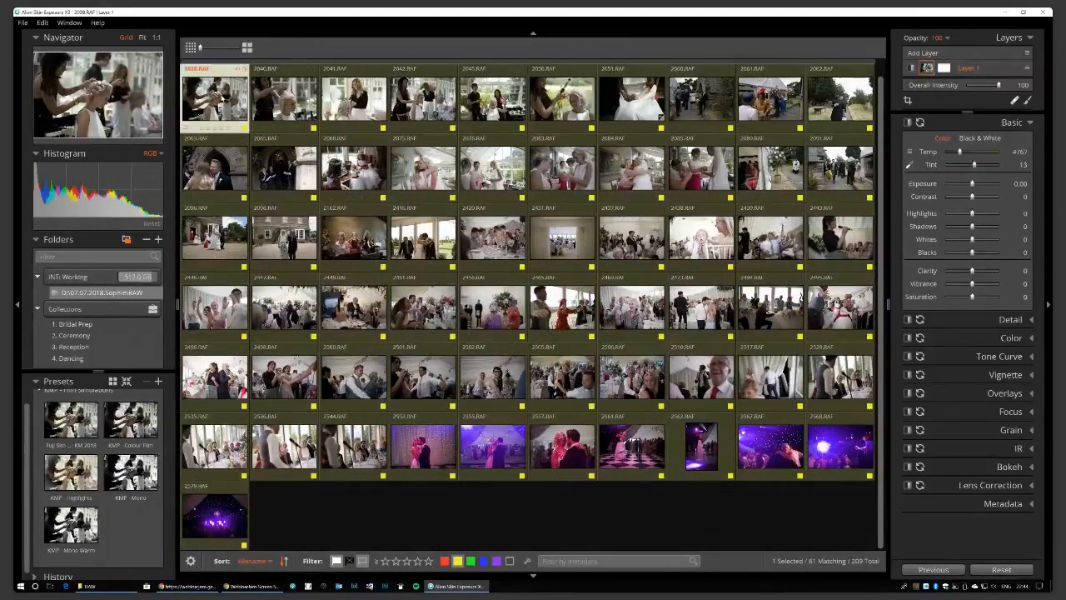
pyautogui.hotkey('ctrl', 'a')
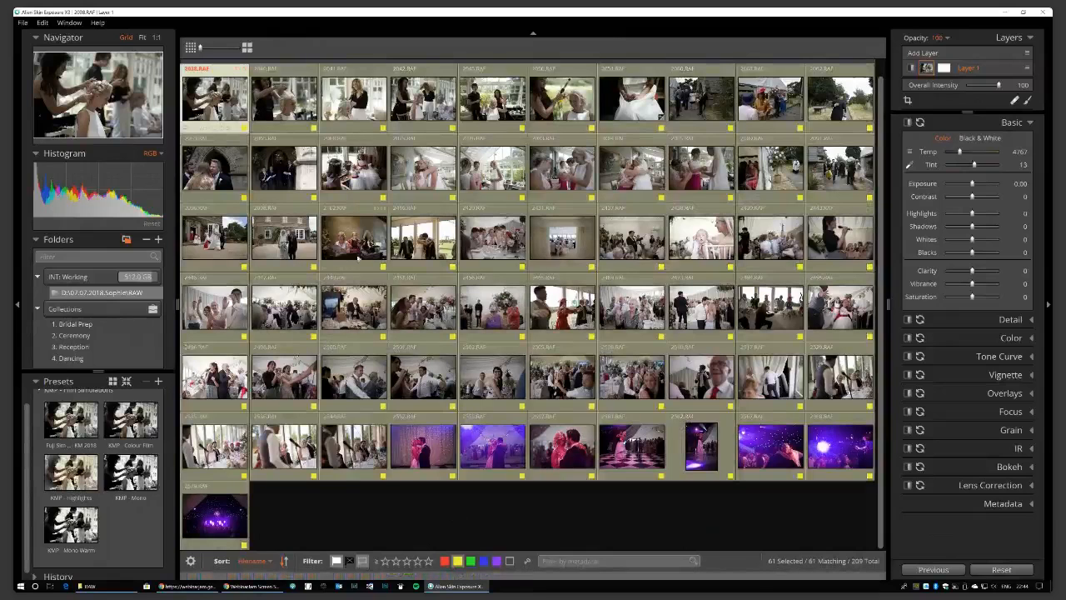
pyautogui.click(130, 420)
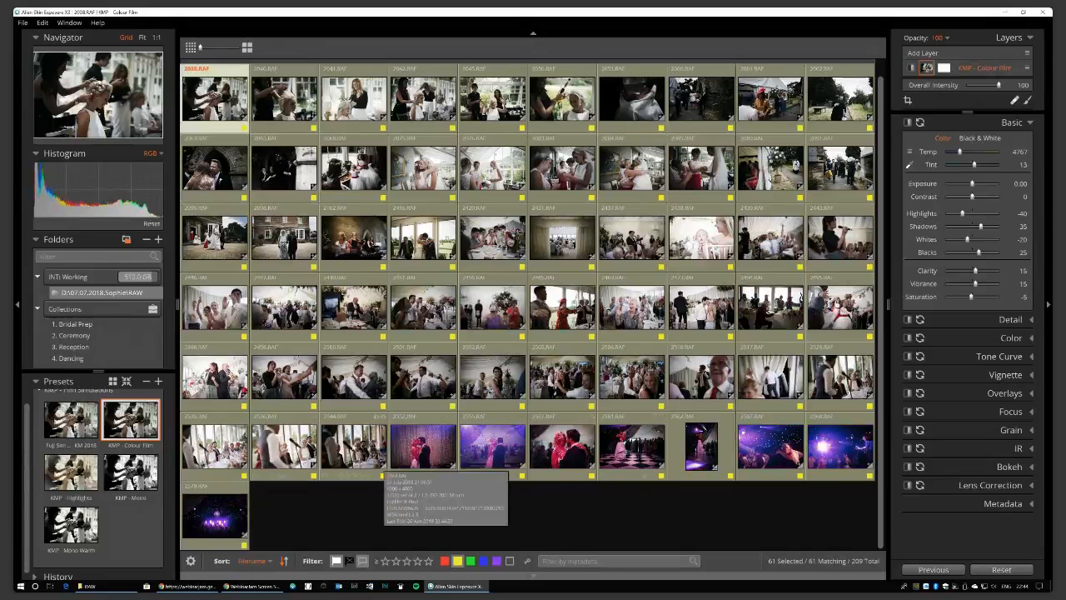
pyautogui.hotkey('ctrl', 'd')
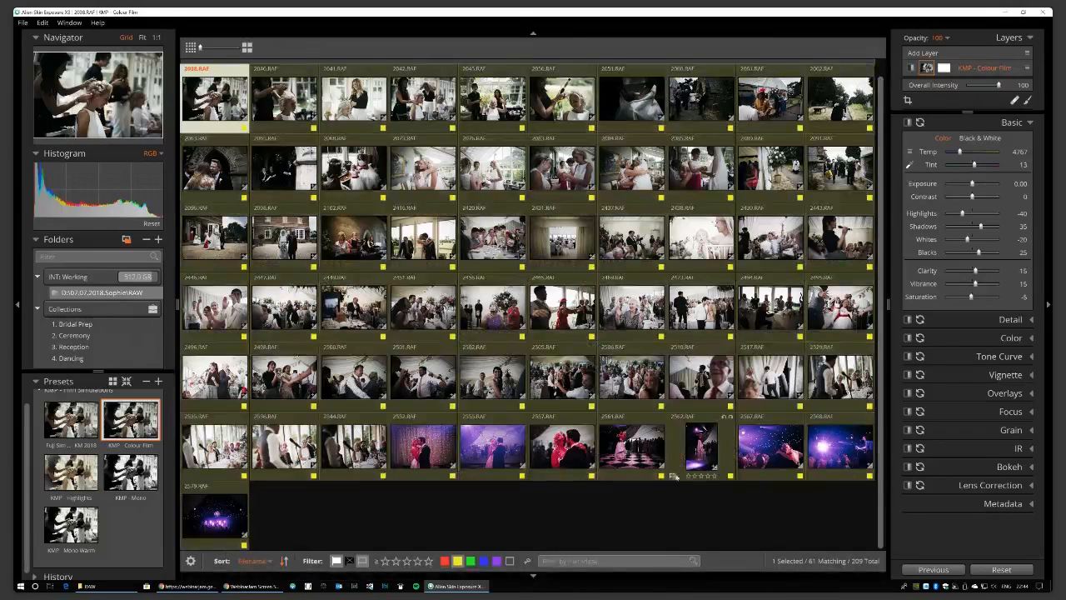
pyautogui.doubleClick(637, 443)
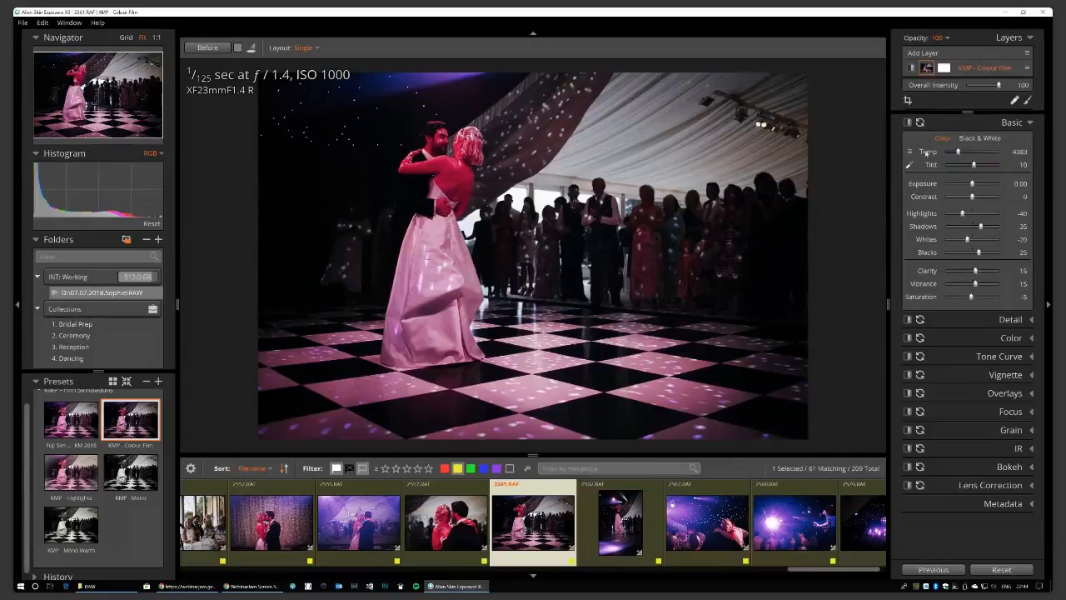
# Set white balance from the dance floor, straighten with a slight rotation, and raise Exposure to 0.64.
pyautogui.click(910, 165)
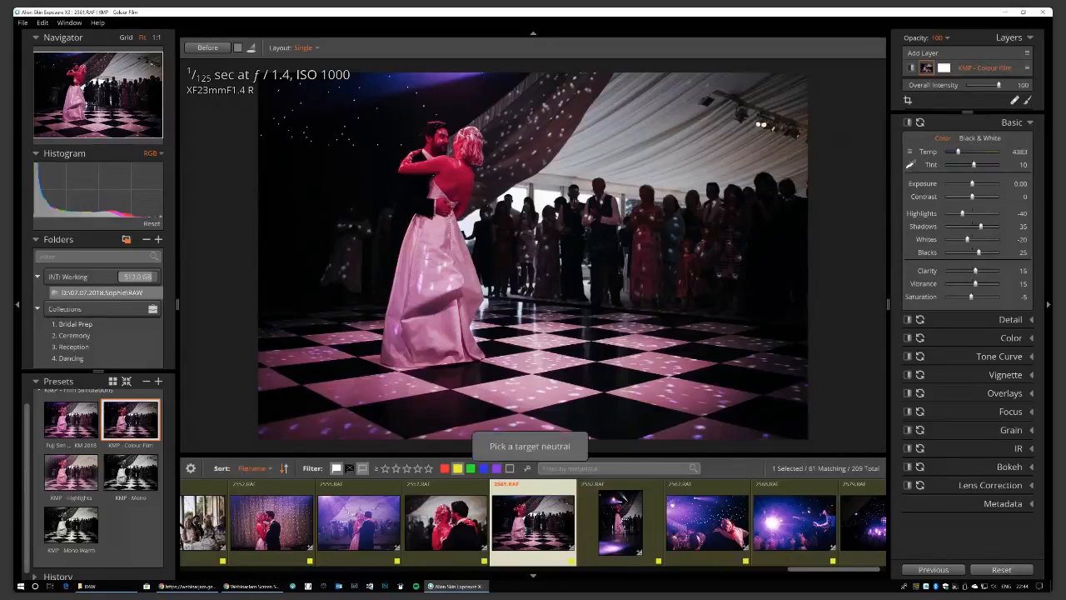
pyautogui.click(574, 422)
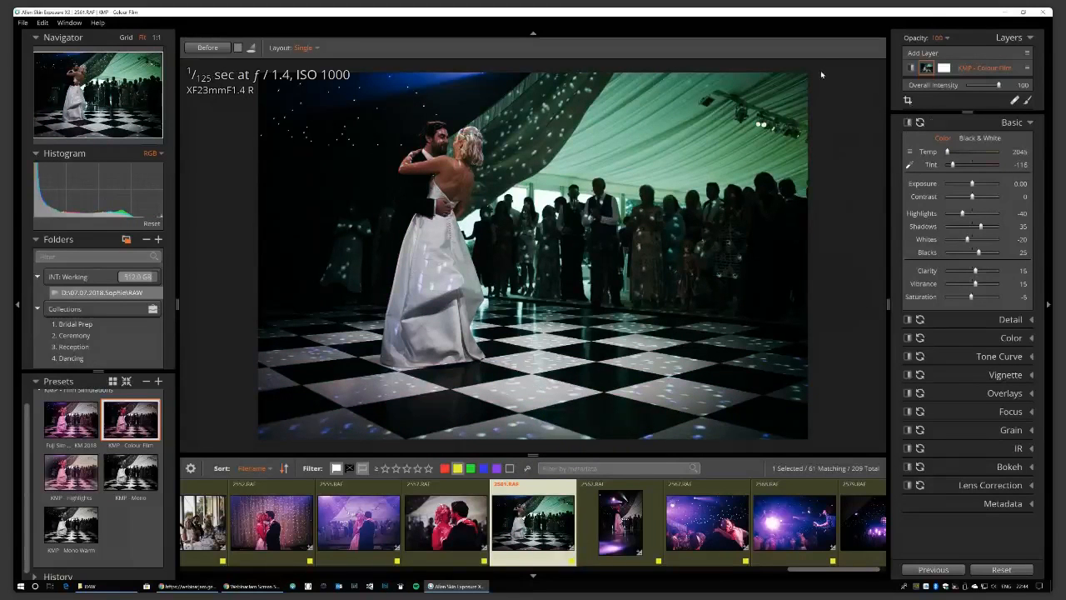
pyautogui.press('c')
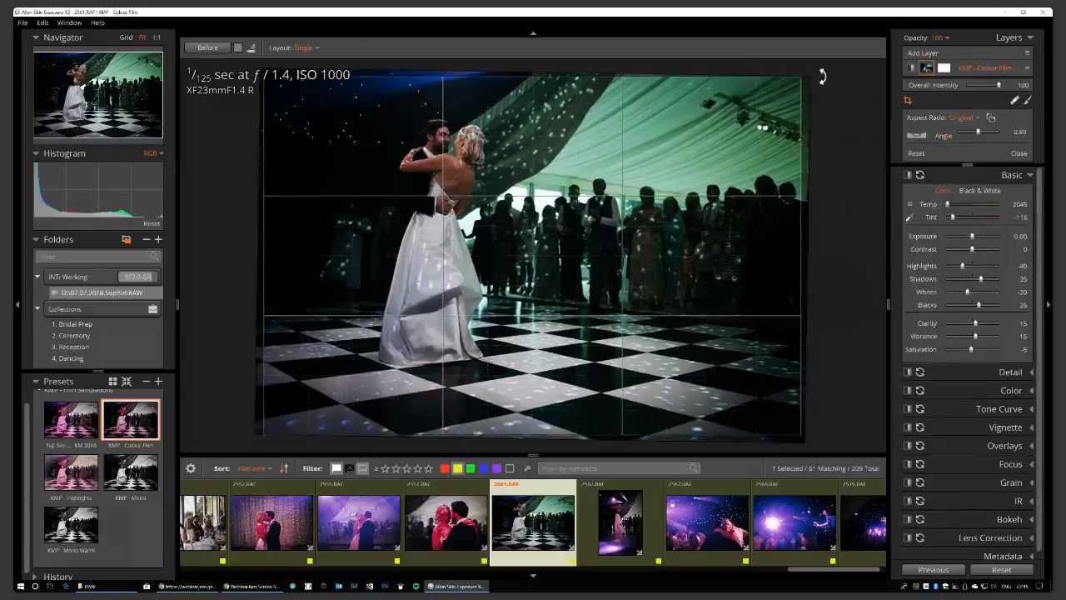
pyautogui.press('Return')
pyautogui.moveTo(972, 185); pyautogui.dragTo(975, 185)
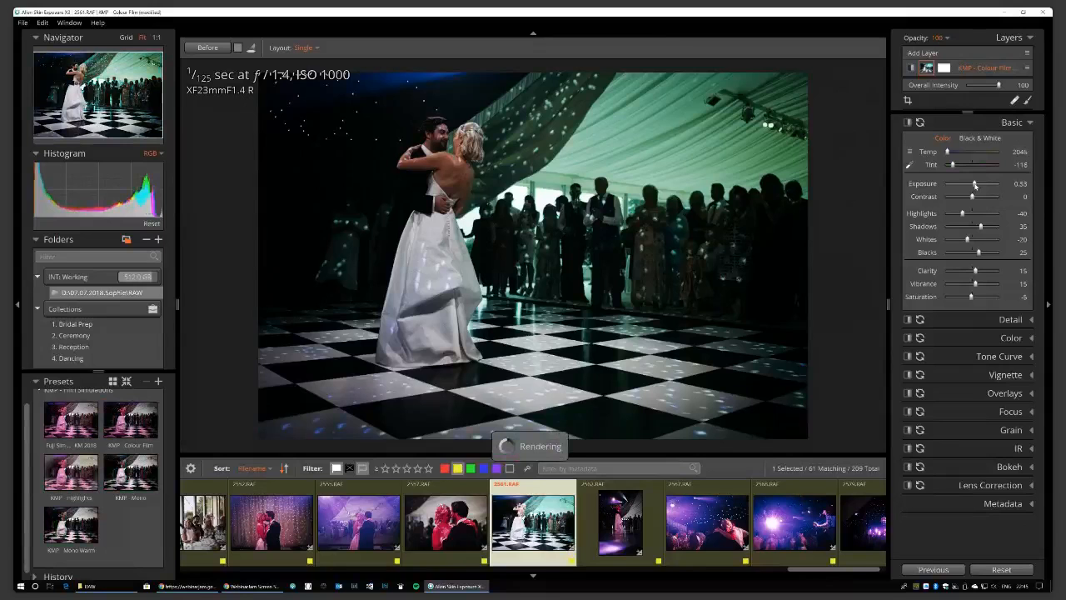
pyautogui.moveTo(974, 185); pyautogui.dragTo(976, 185)
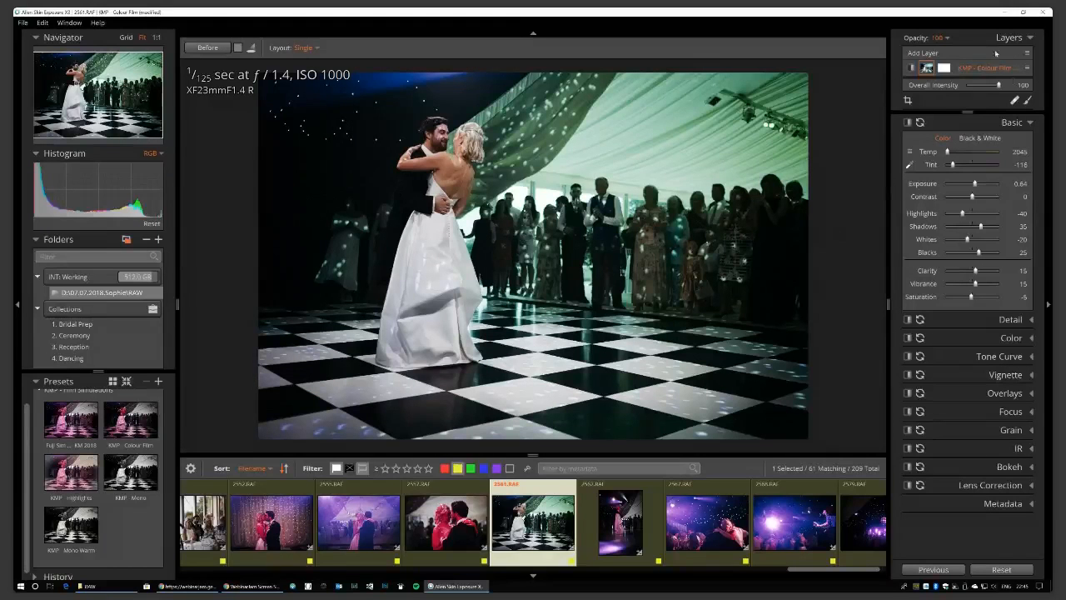
# Add a Dodge (Lighten) brush layer with its exposure raised to 2.96.
pyautogui.click(1030, 124)
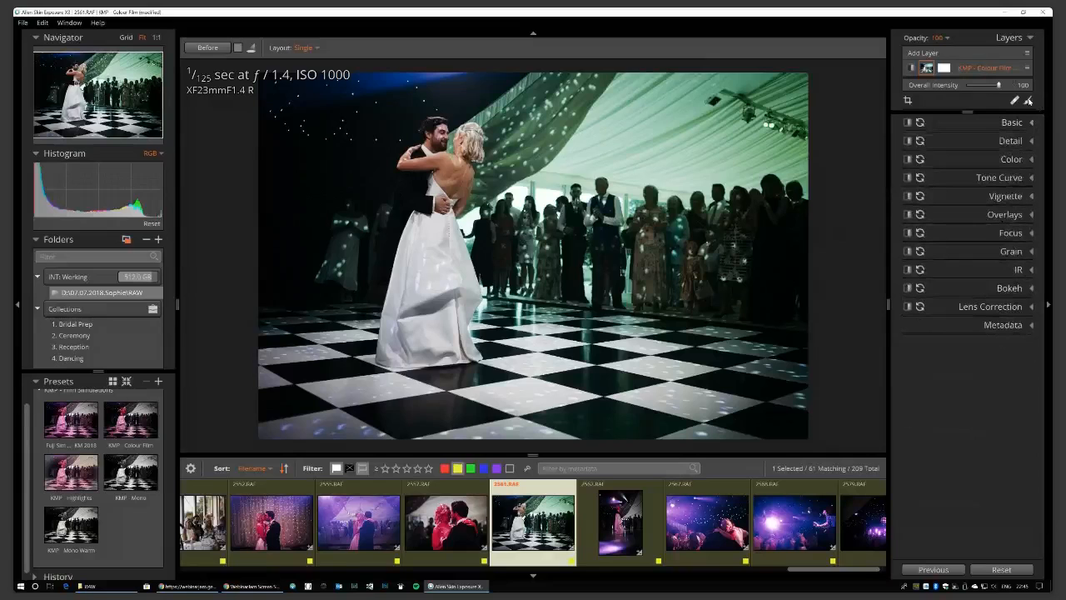
pyautogui.click(1029, 100)
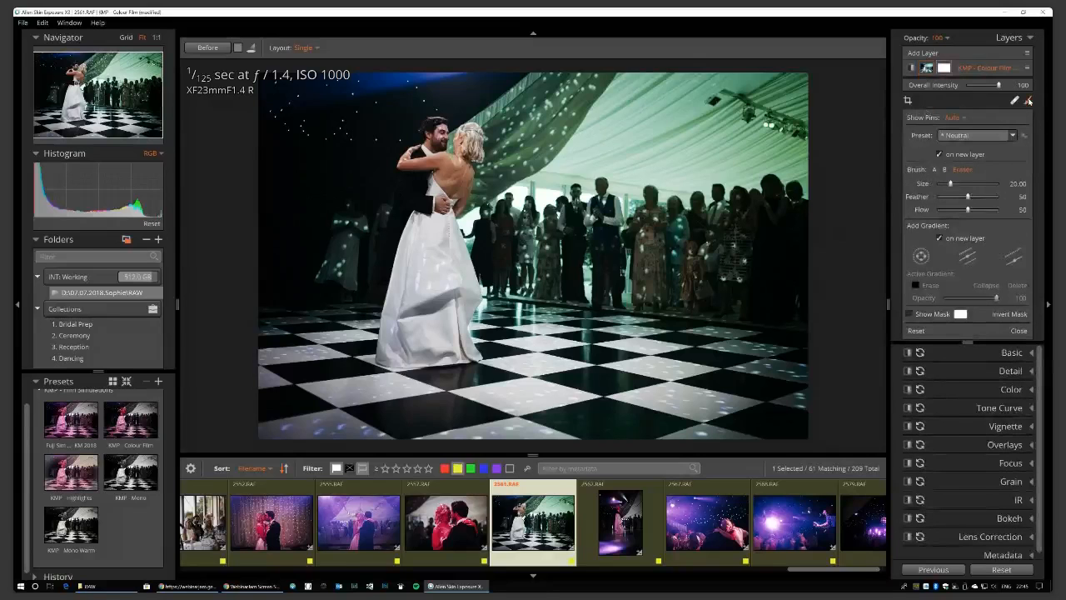
pyautogui.click(1013, 136)
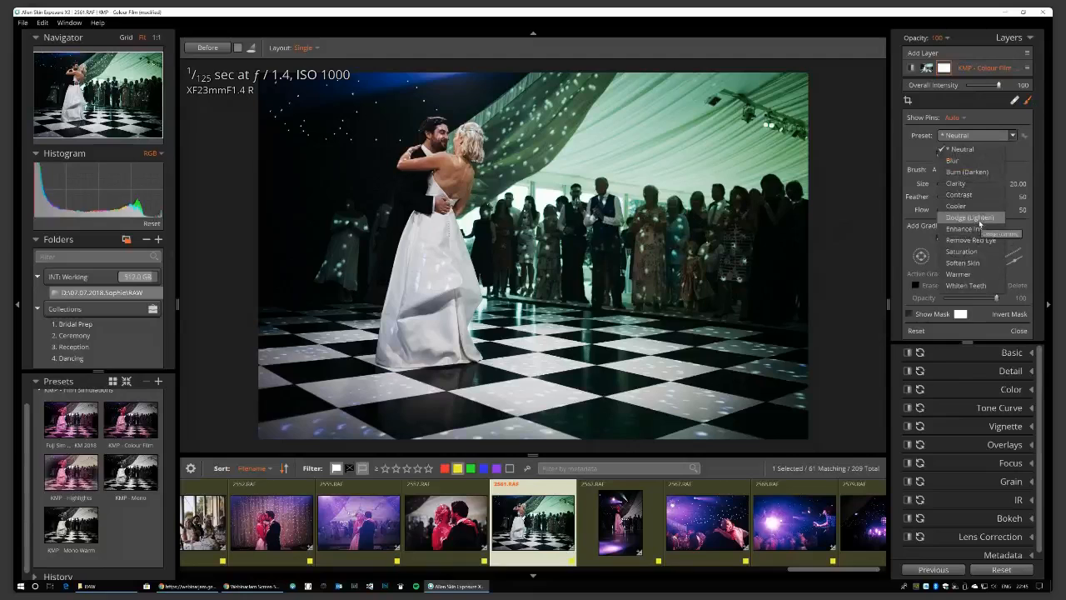
pyautogui.click(978, 218)
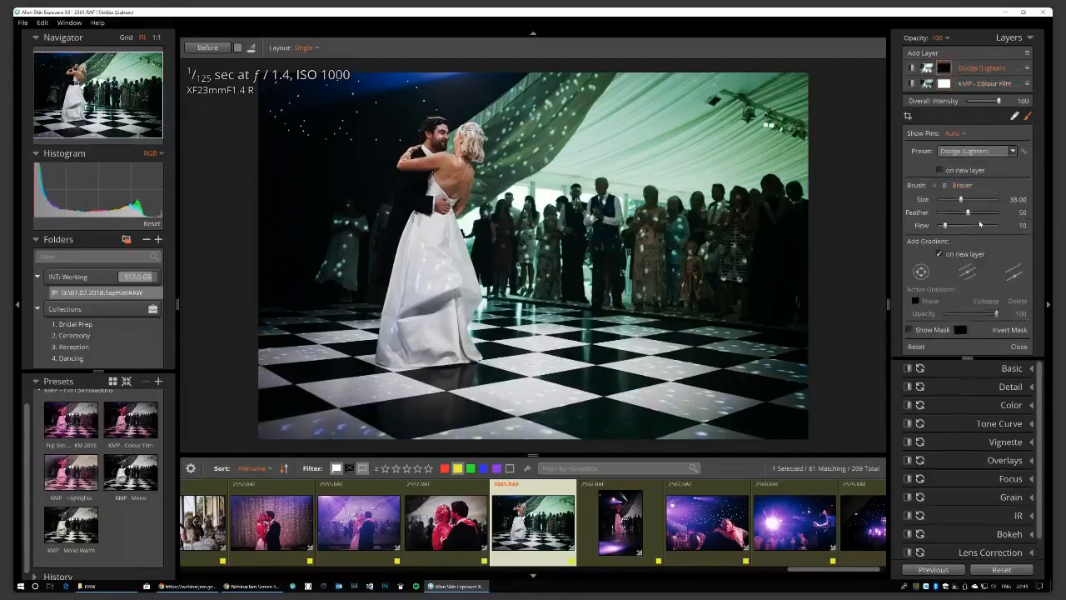
pyautogui.click(1031, 368)
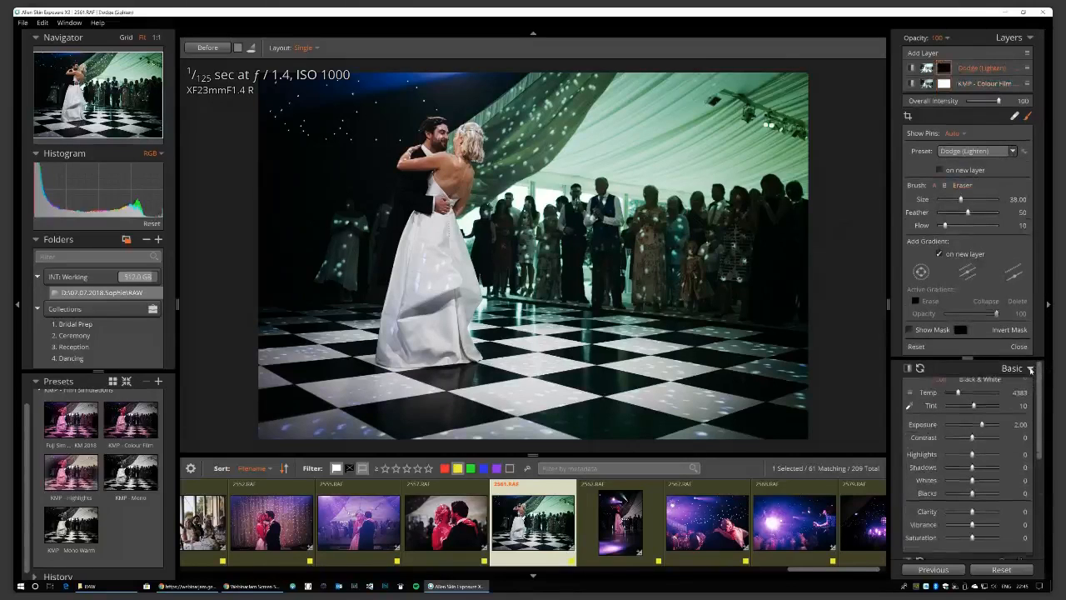
pyautogui.moveTo(982, 430); pyautogui.dragTo(988, 429)
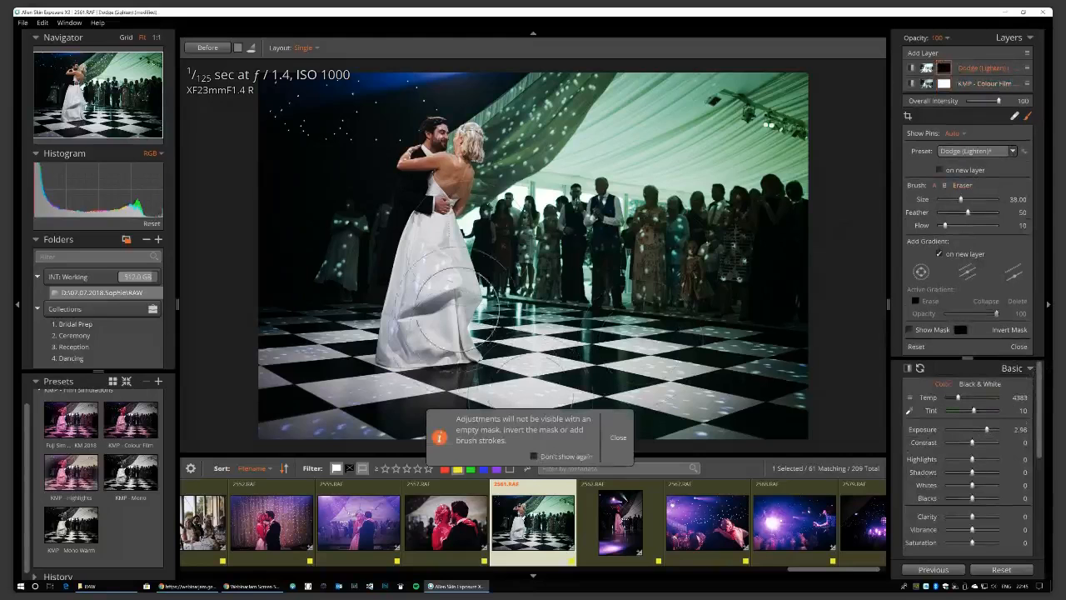
pyautogui.click(617, 437)
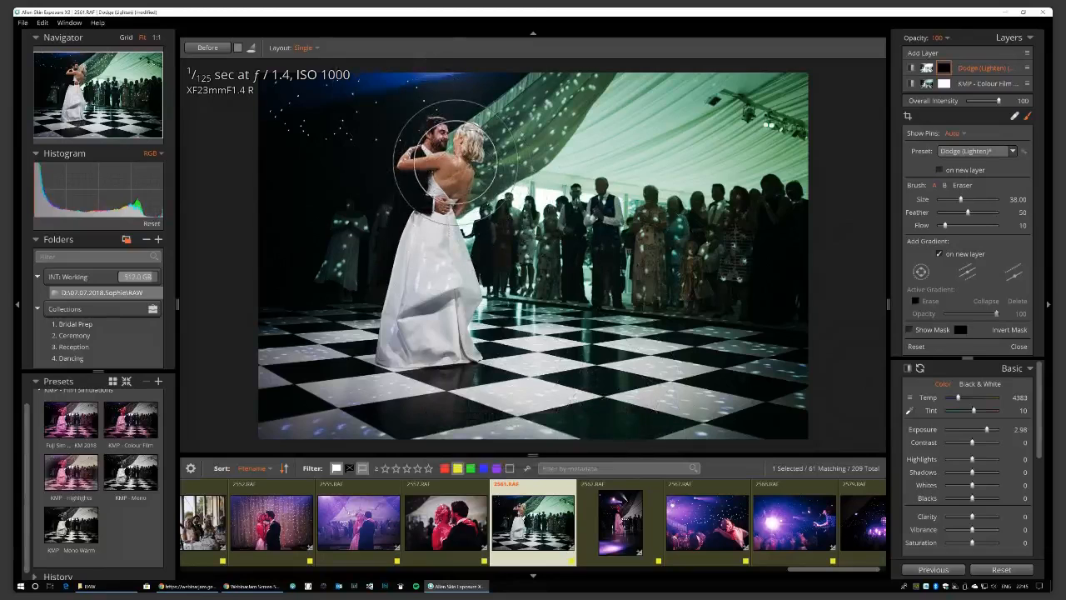
# Paint the dodge over the couple's faces and skin, then compare the layer off and on.
pyautogui.scroll(-8, 455, 162)
pyautogui.scroll(8, 455, 163)
pyautogui.scroll(-3, 455, 162)
pyautogui.moveTo(455, 161); pyautogui.dragTo(451, 194)
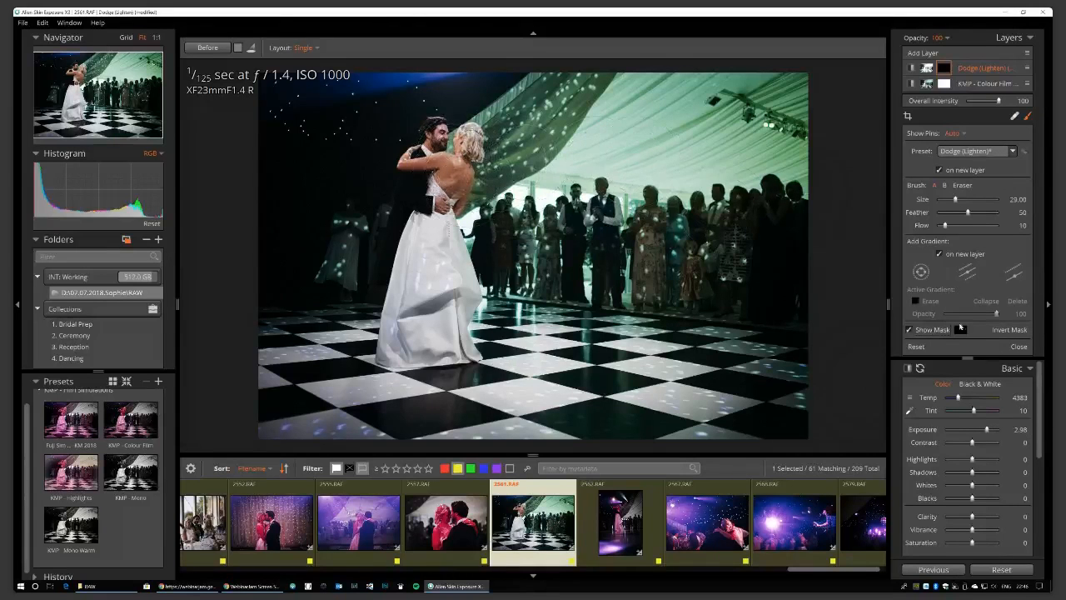
pyautogui.click(911, 330)
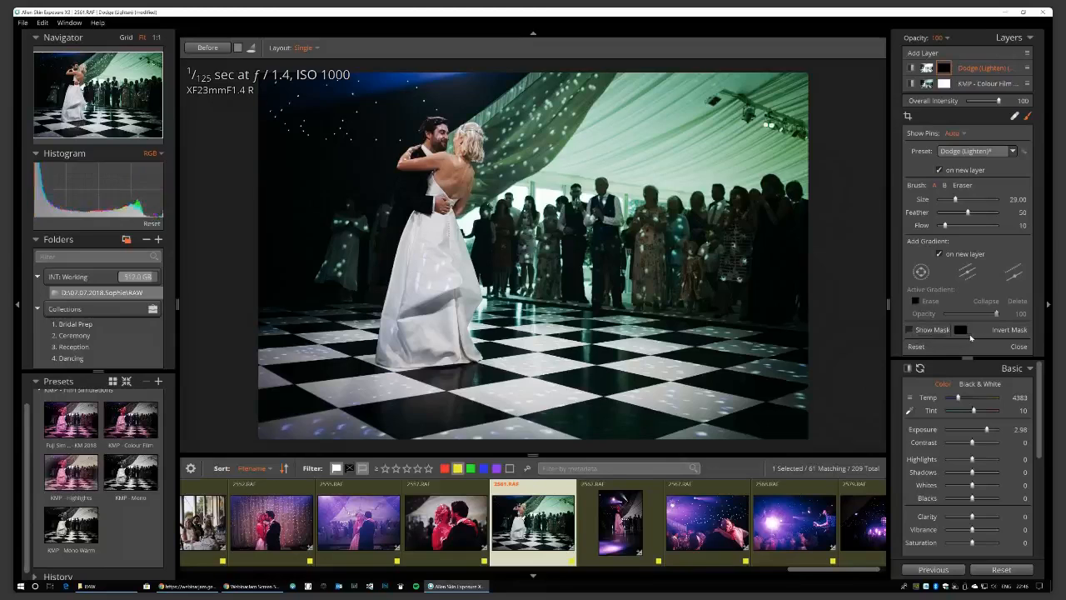
pyautogui.click(1018, 347)
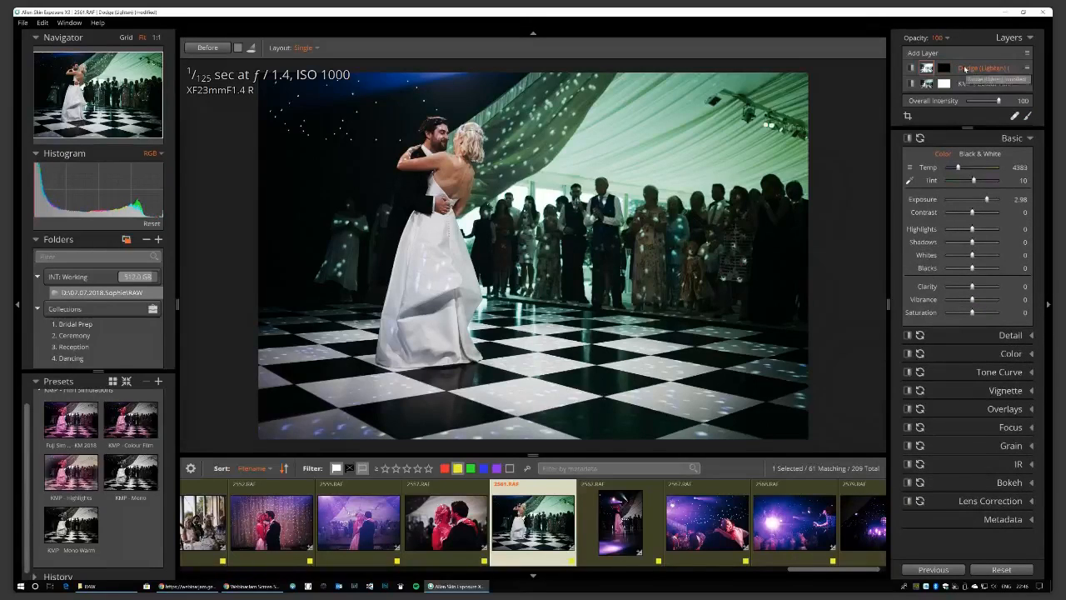
pyautogui.click(913, 70)
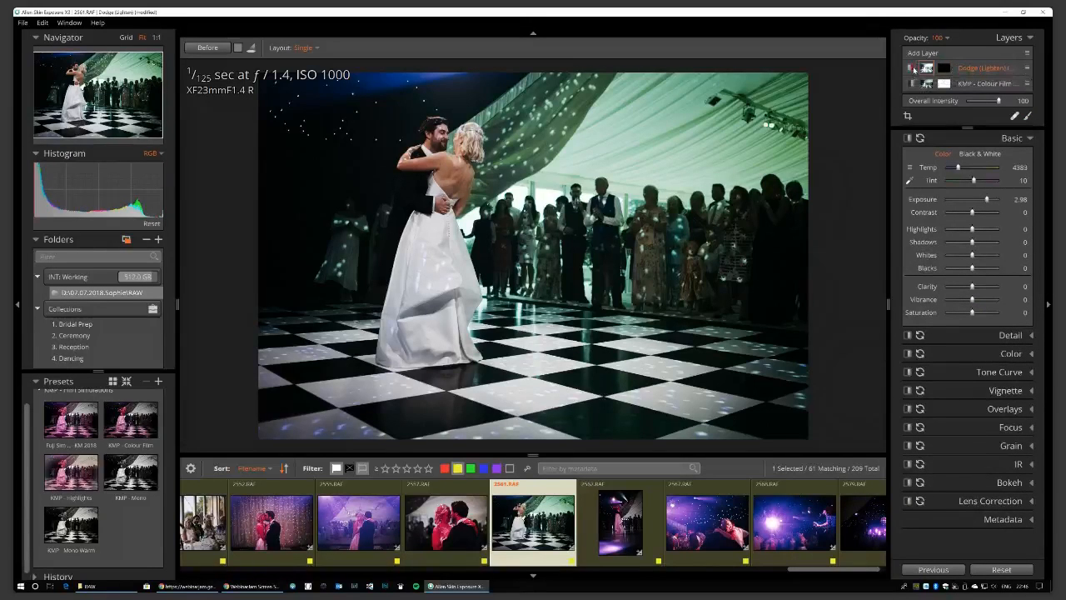
pyautogui.click(913, 70)
# On 2567.RAF, eyedropper a neutral spot to cool white balance (Temp 2181, Tint 95) and raise Shadows to 68.
pyautogui.click(716, 523)
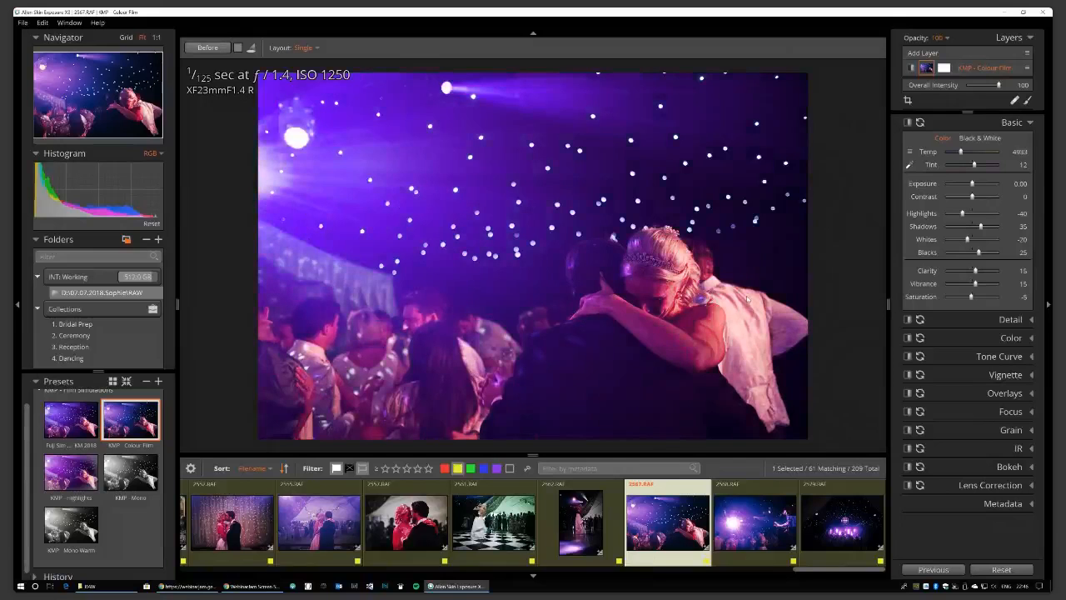
pyautogui.press('\\')
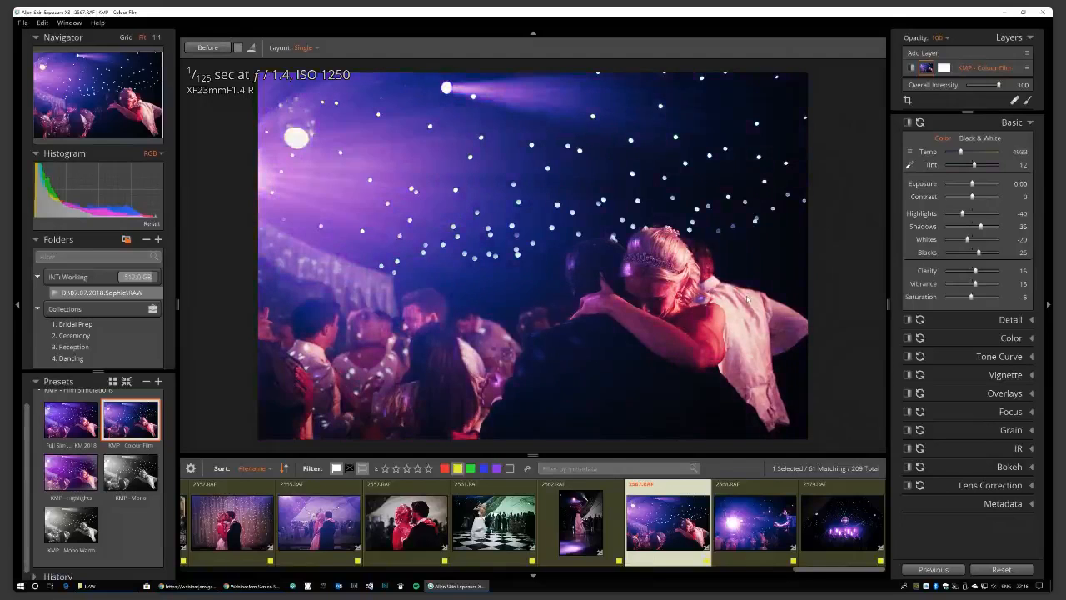
pyautogui.click(910, 165)
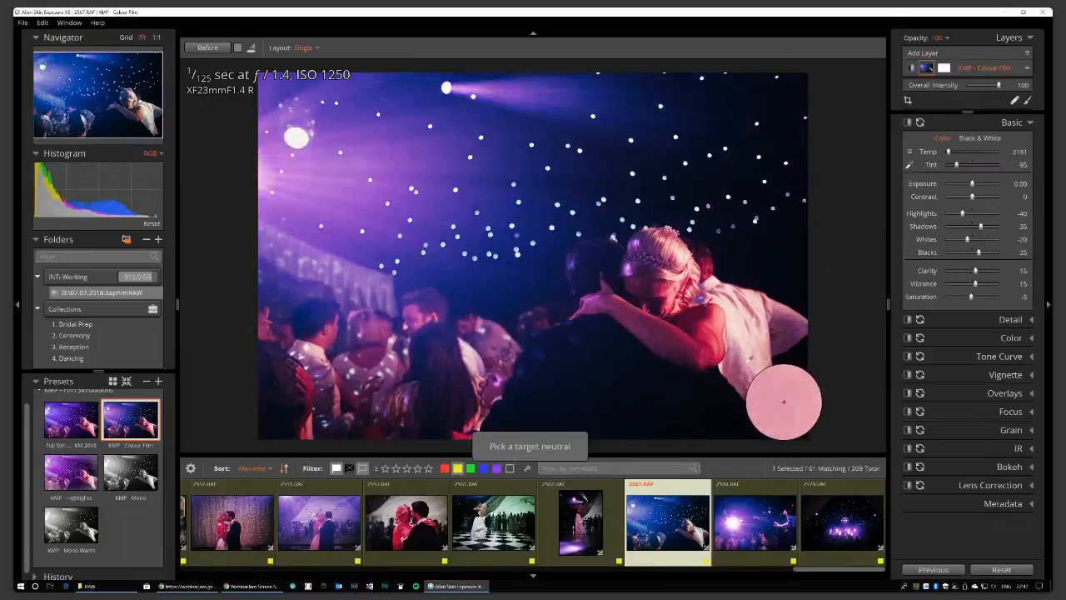
pyautogui.click(784, 401)
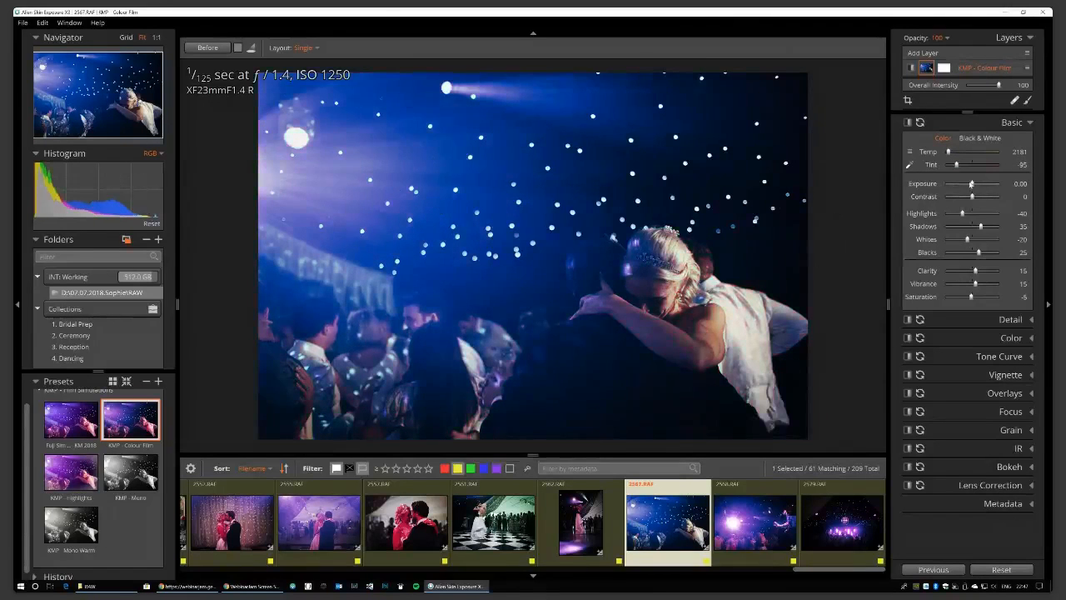
pyautogui.moveTo(981, 226); pyautogui.dragTo(990, 226)
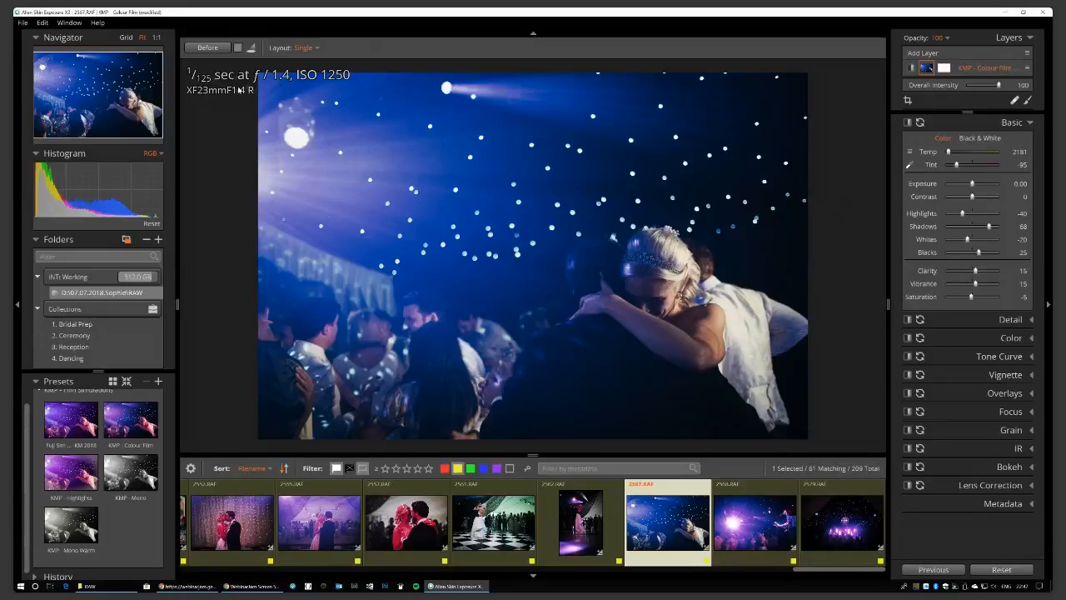
pyautogui.click(43, 23)
pyautogui.click(123, 340)
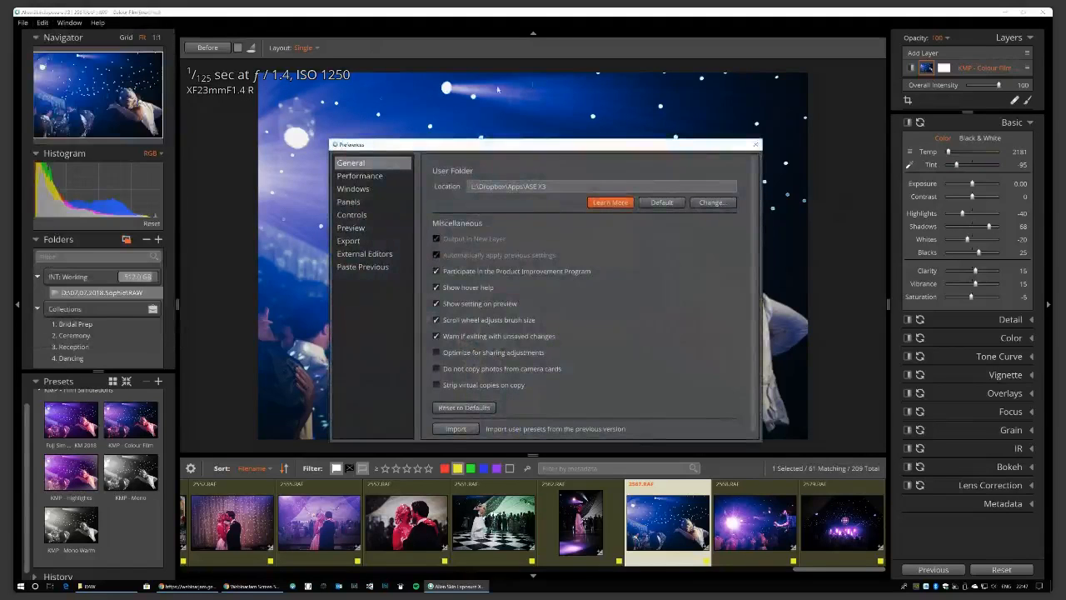
pyautogui.click(363, 231)
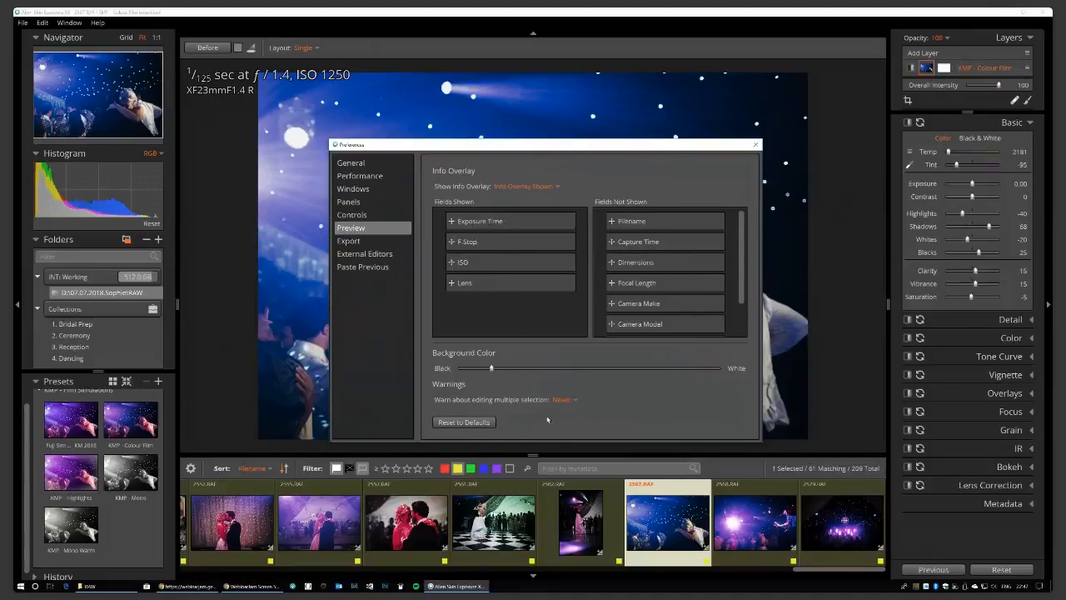
pyautogui.click(755, 145)
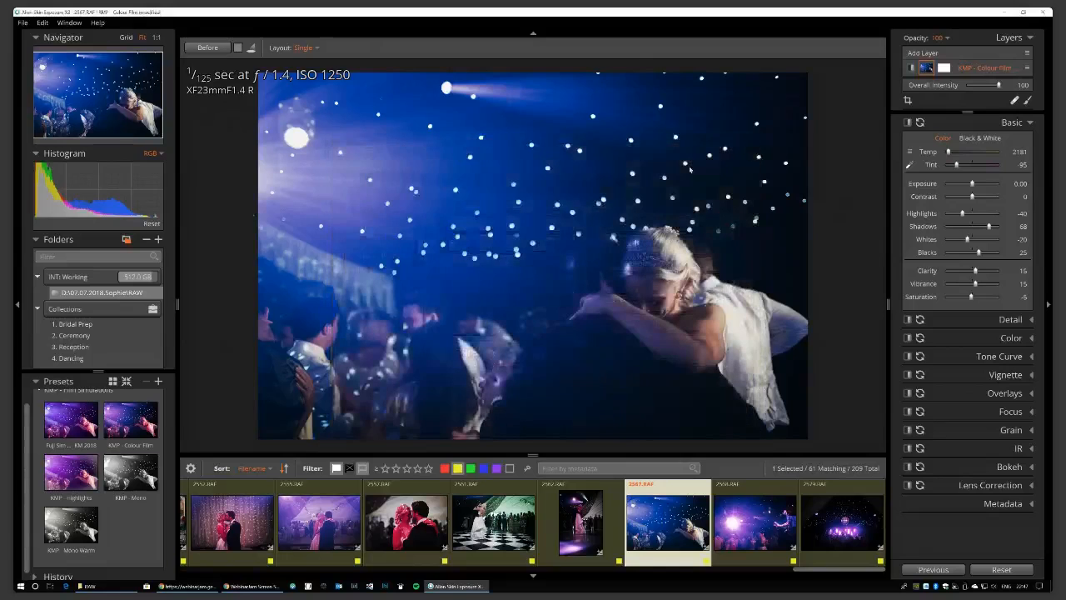
pyautogui.click(42, 22)
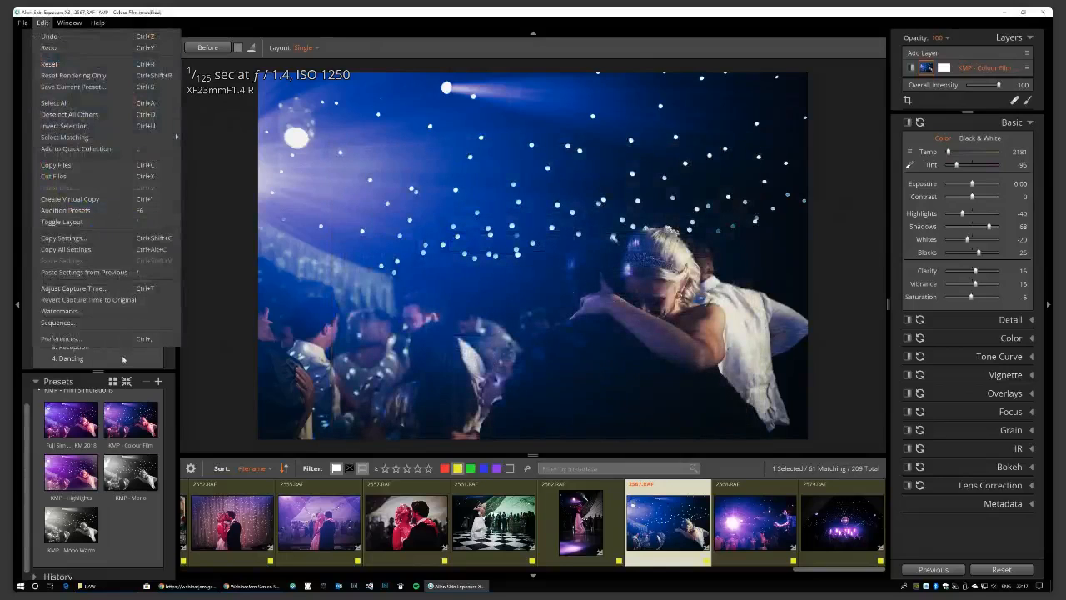
pyautogui.click(63, 338)
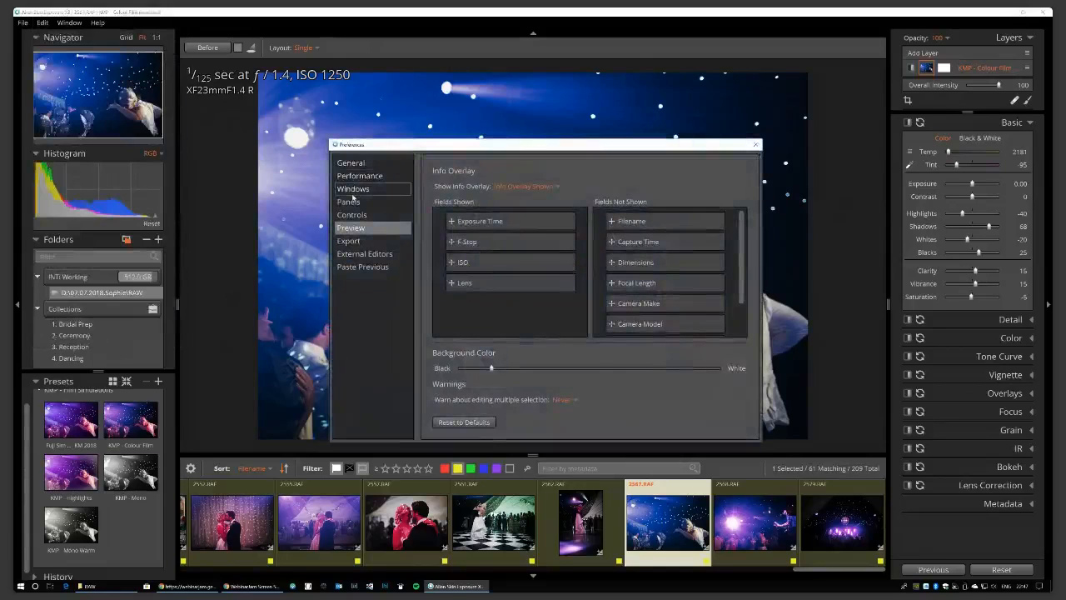
pyautogui.click(349, 201)
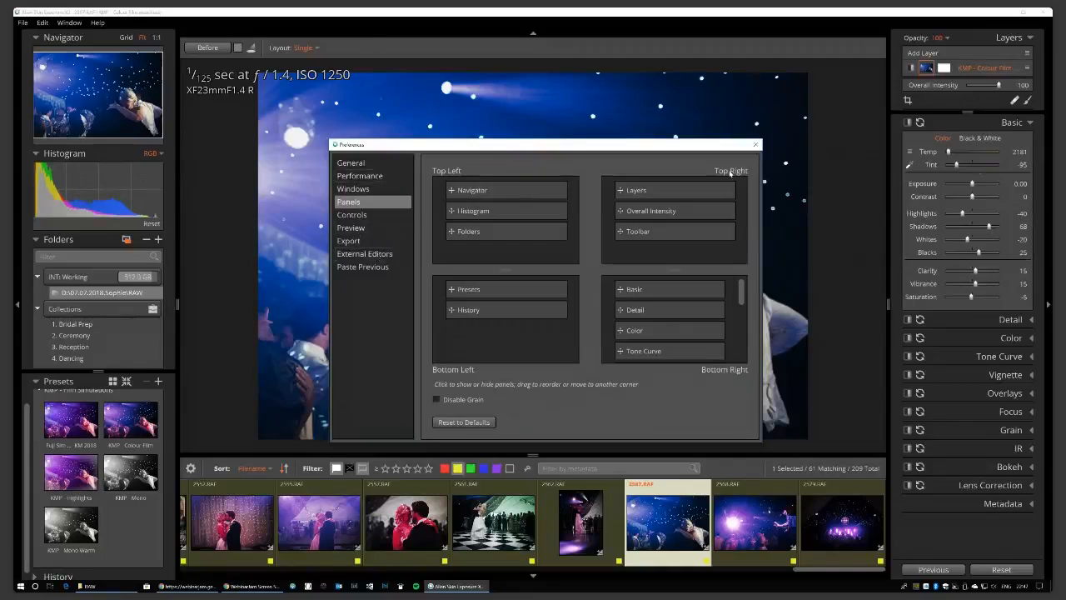
pyautogui.click(755, 145)
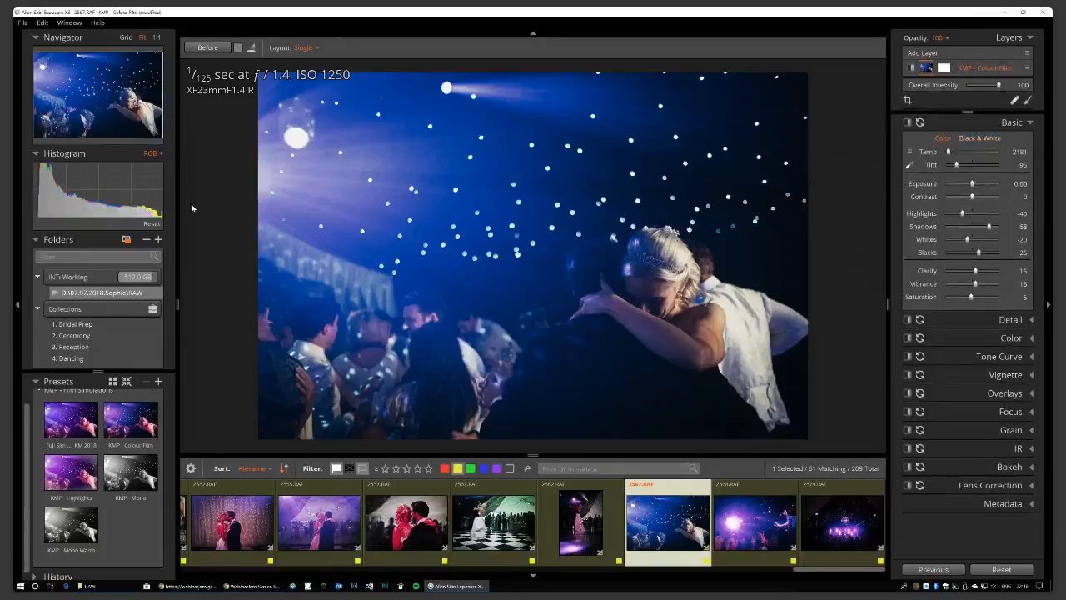
# Show the grid with red-labelled photos included (131 of 209 matching) and select 2019.RAF.
pyautogui.press('g')
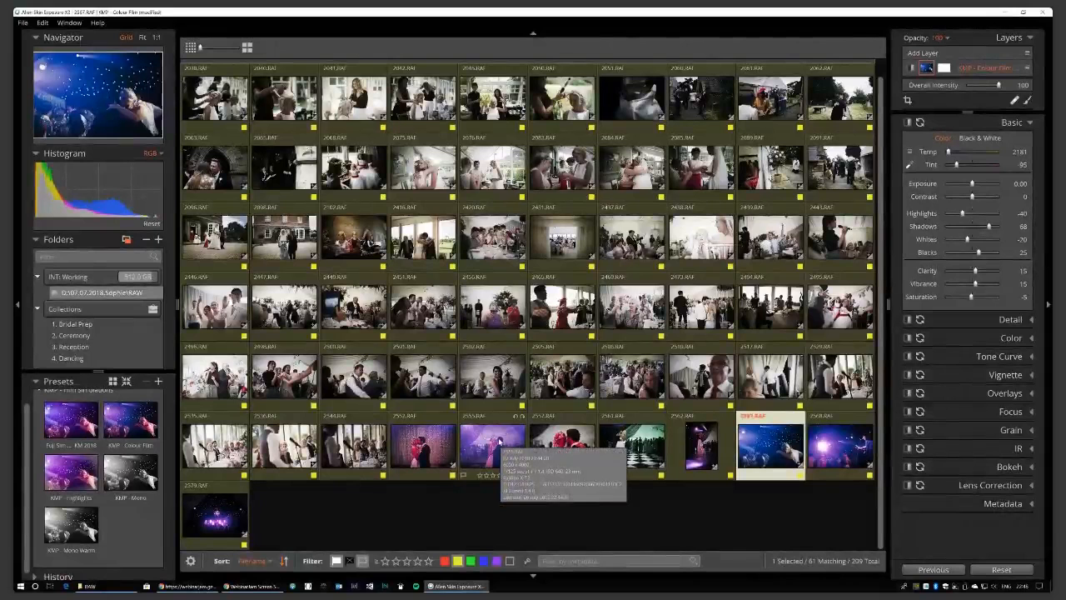
pyautogui.click(444, 561)
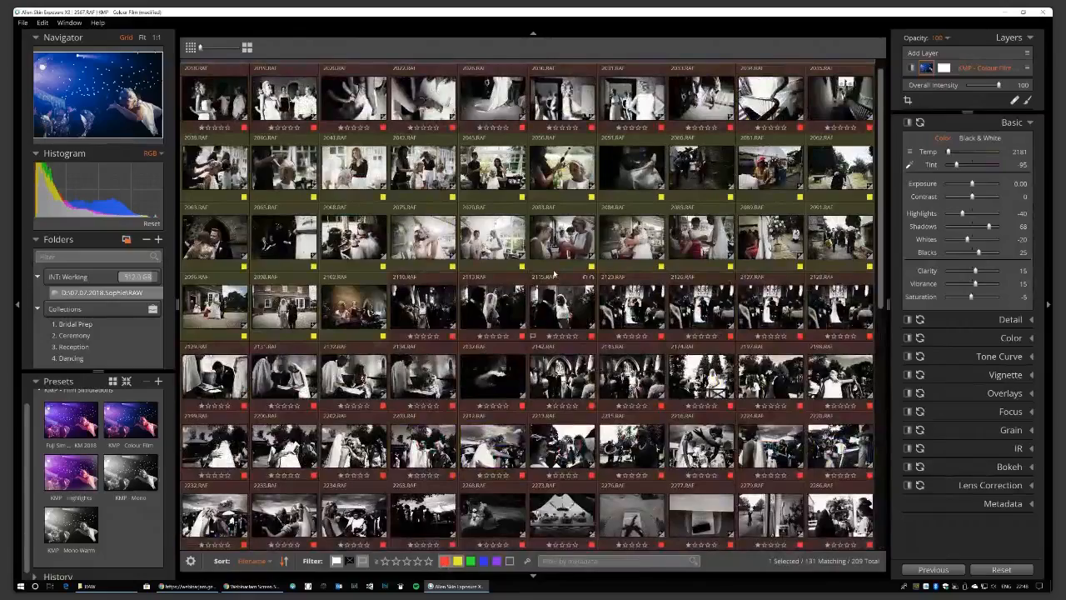
pyautogui.scroll(-5, 554, 273)
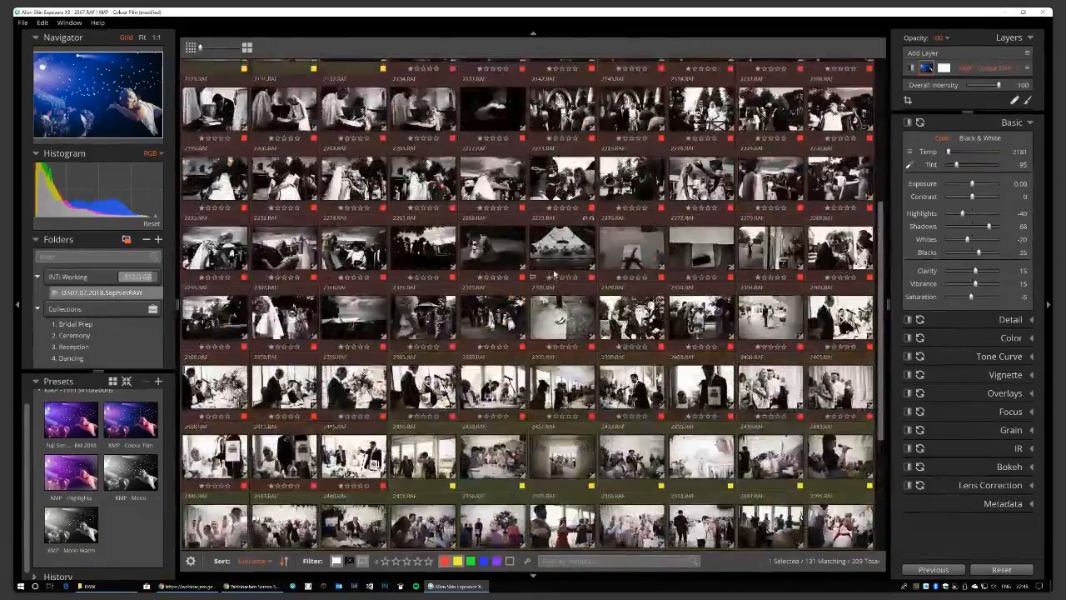
pyautogui.scroll(1, 555, 272)
pyautogui.scroll(2, 554, 271)
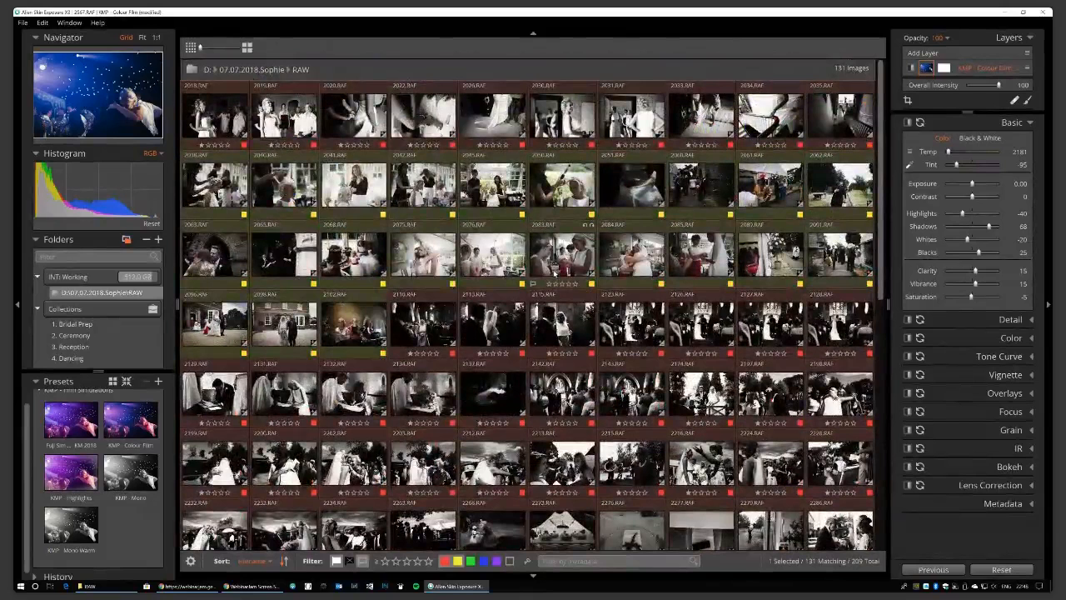
pyautogui.click(279, 102)
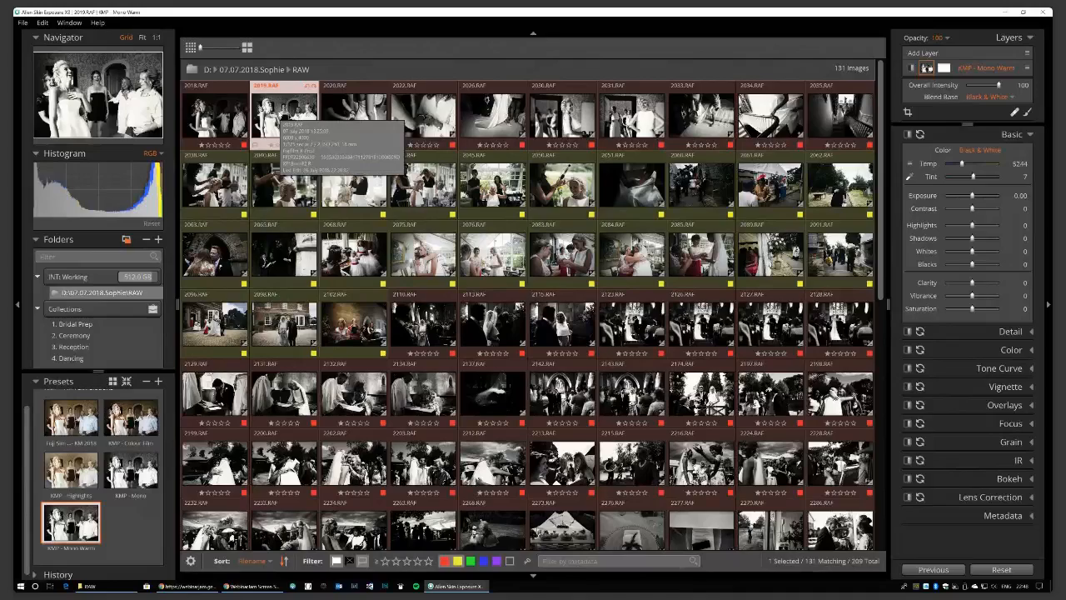
pyautogui.scroll(-10, 279, 117)
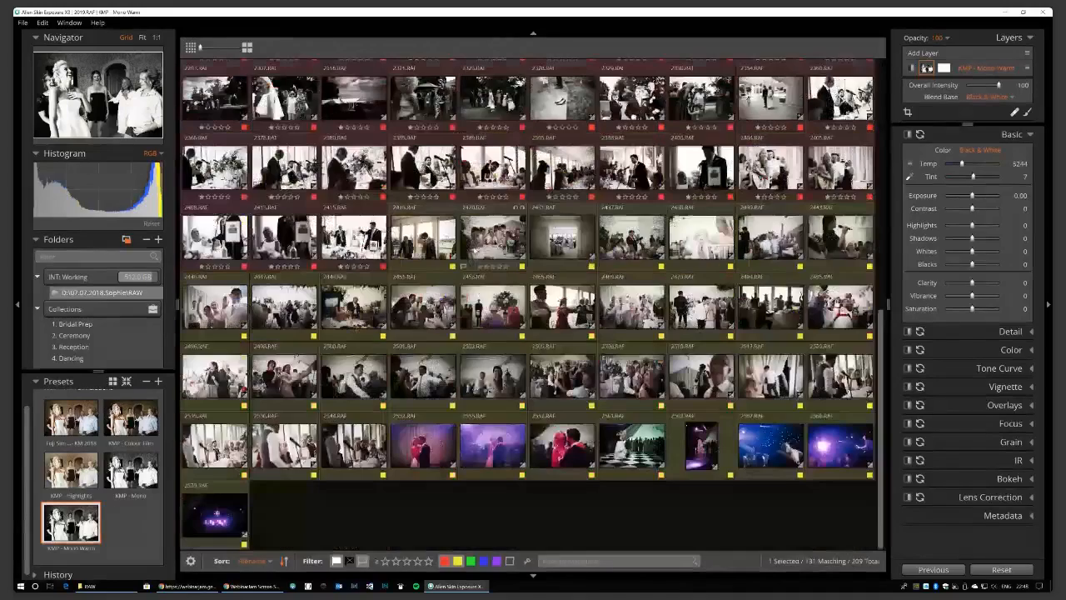
pyautogui.scroll(10, 533, 304)
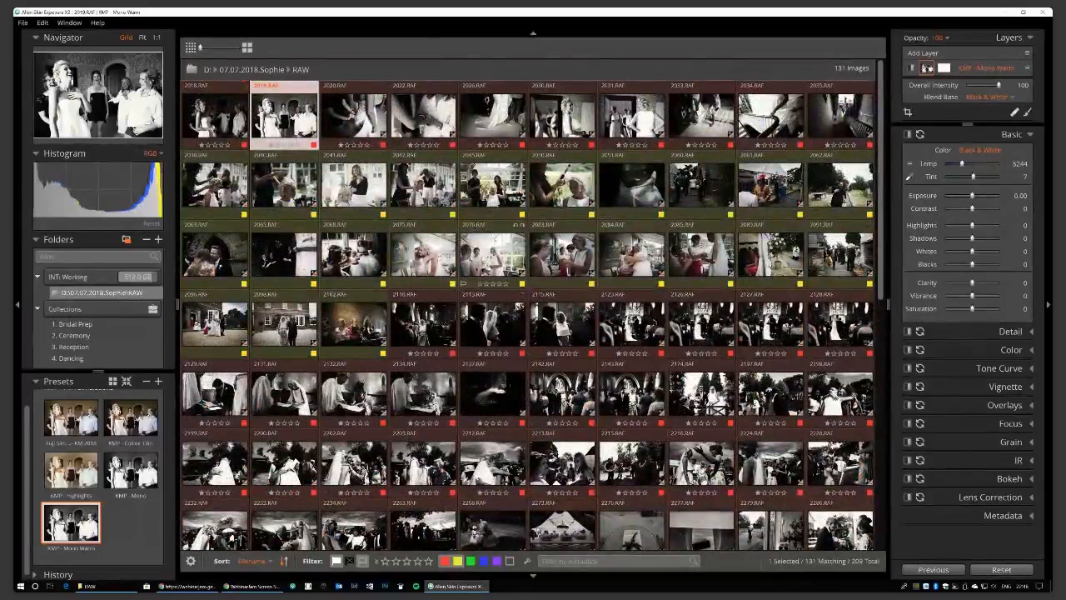
pyautogui.moveTo(463, 283)
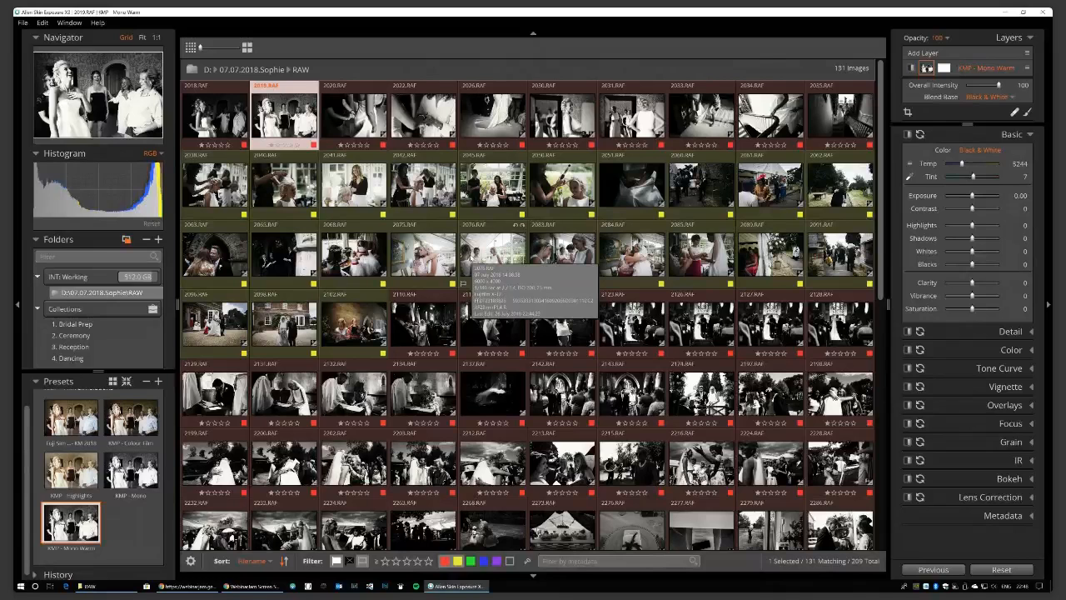
# Open 2076.RAF in single view and audition the KMP - Mono preset on it.
pyautogui.doubleClick(492, 252)
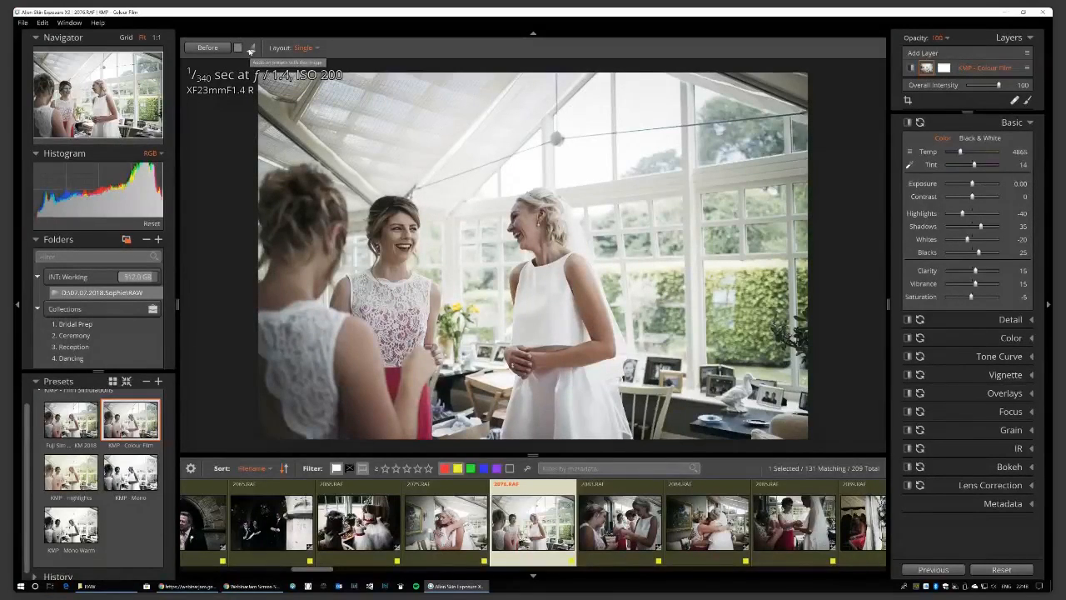
pyautogui.click(250, 52)
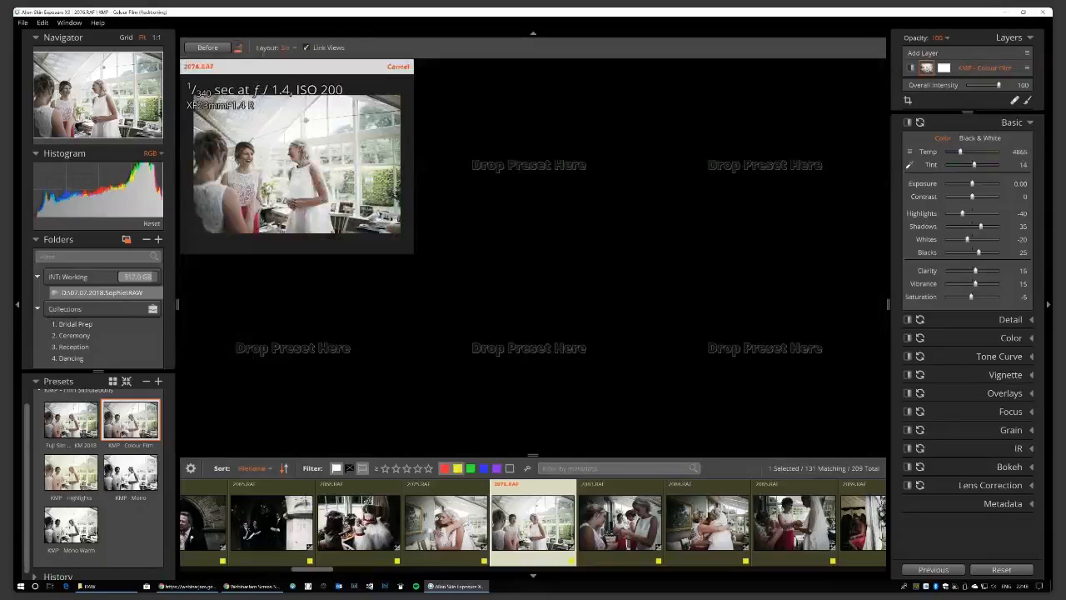
pyautogui.moveTo(130, 474); pyautogui.dragTo(316, 354)
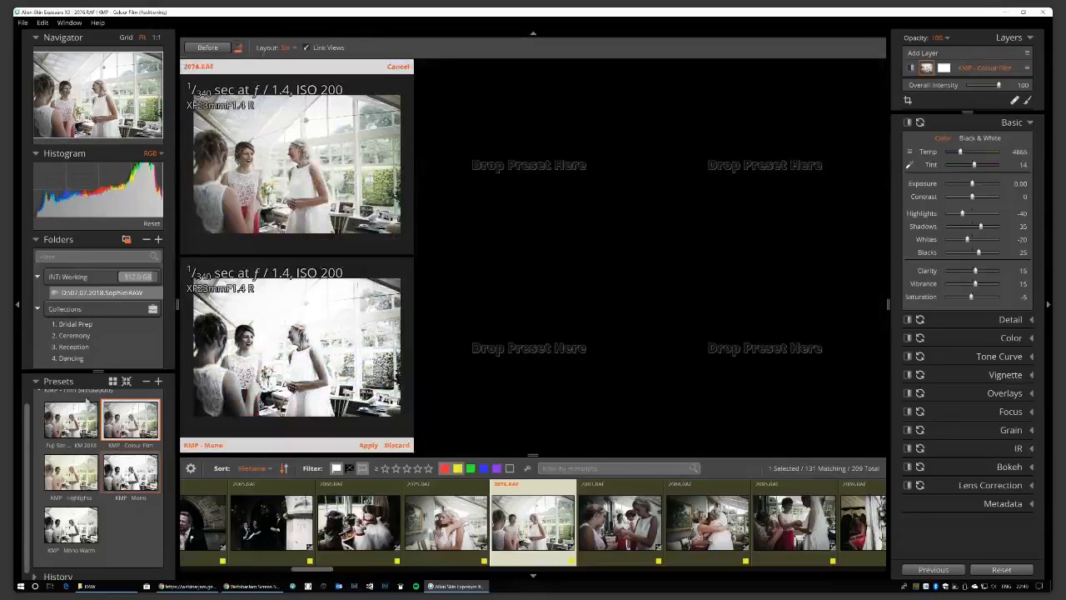
# Audition four Color Films - Polaroid presets, including Creamy Blown Highlights and Highlights+, then cancel the comparison.
pyautogui.scroll(1, 96, 393)
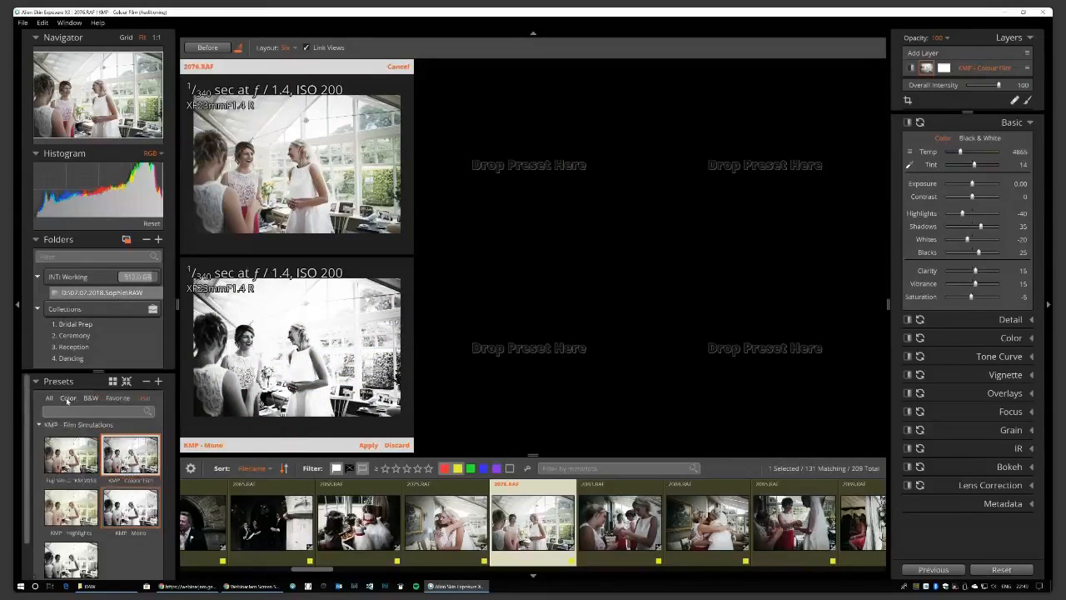
pyautogui.click(47, 398)
pyautogui.click(38, 438)
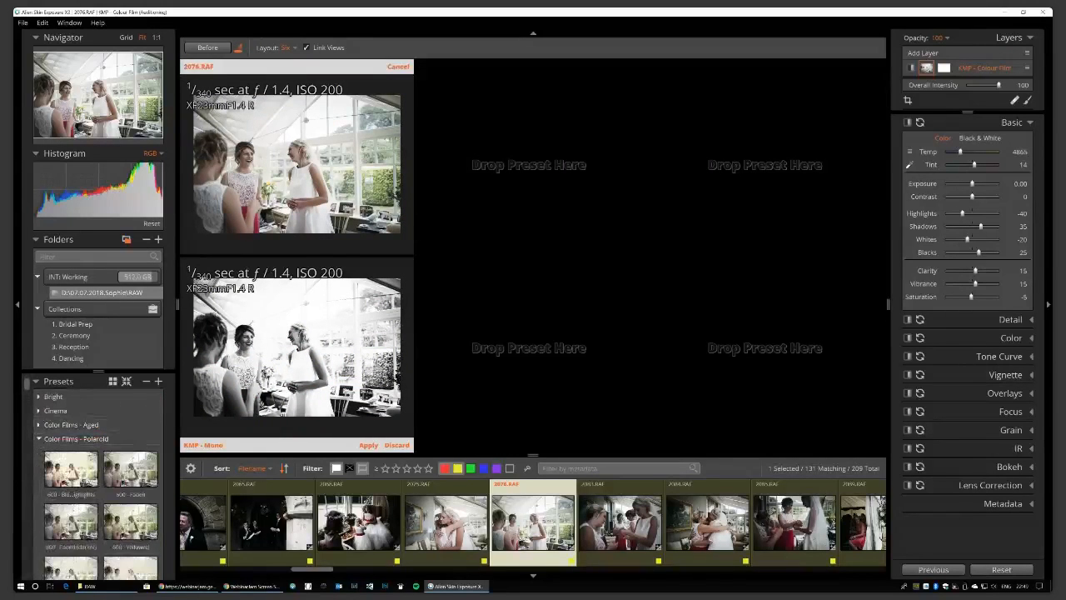
pyautogui.moveTo(70, 520); pyautogui.dragTo(525, 349)
pyautogui.moveTo(130, 520); pyautogui.dragTo(583, 163)
pyautogui.moveTo(92, 570); pyautogui.dragTo(716, 362)
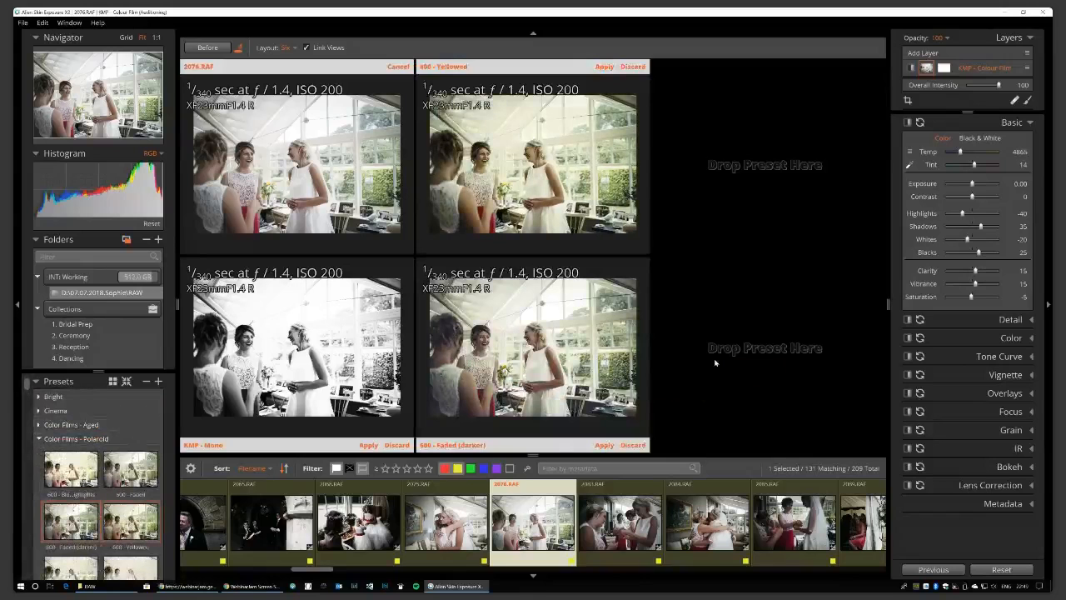
pyautogui.moveTo(90, 568); pyautogui.dragTo(763, 167)
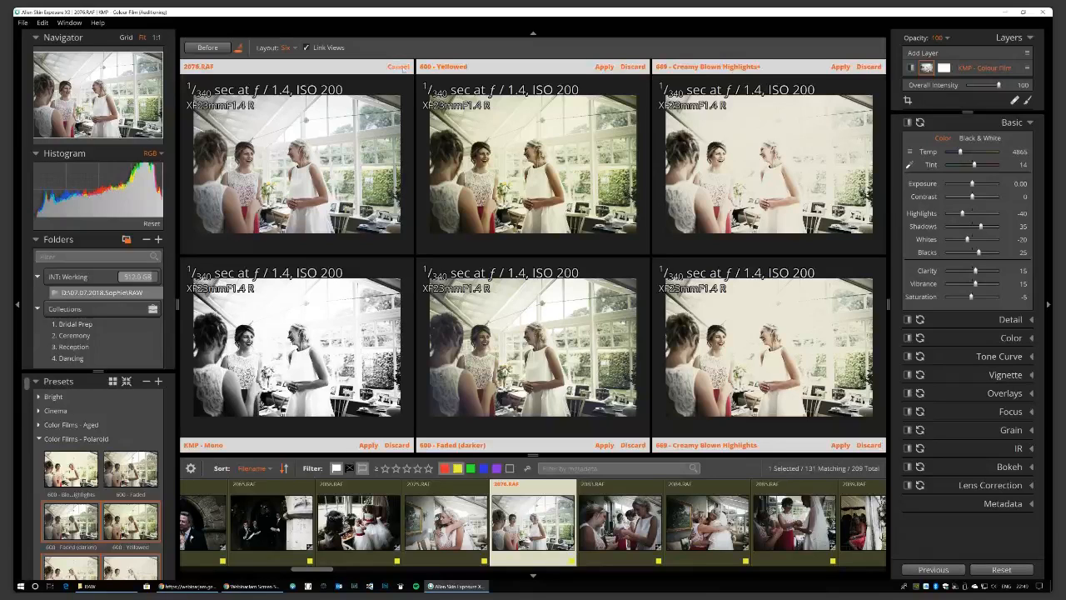
pyautogui.click(402, 68)
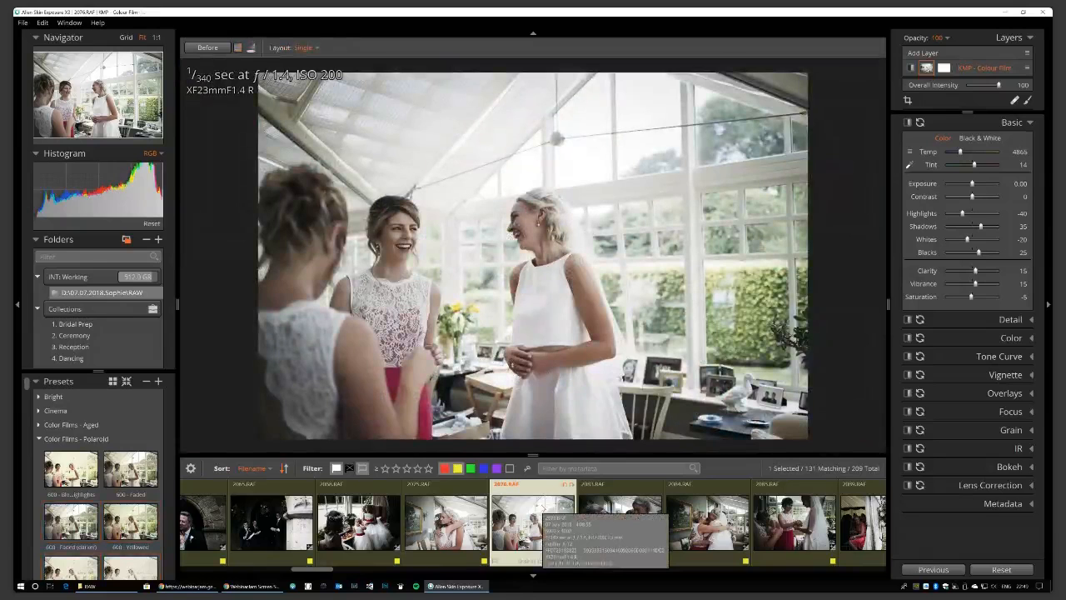
# Dismiss 2076.RAF's context menu, return to the 131-photo thumbnail grid, and open the File menu.
pyautogui.rightClick(543, 506)
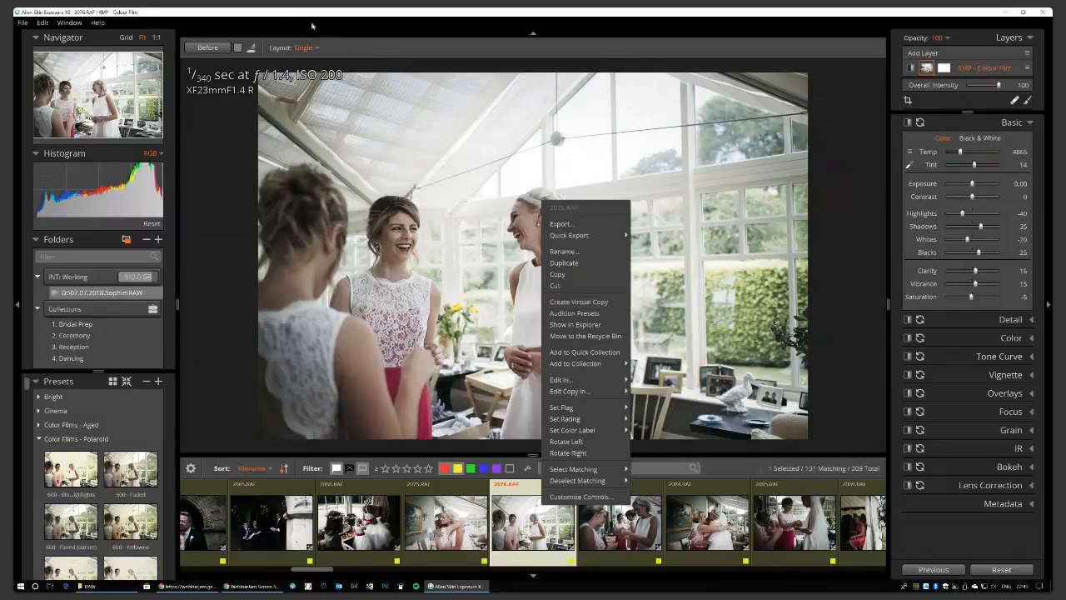
pyautogui.click(367, 11)
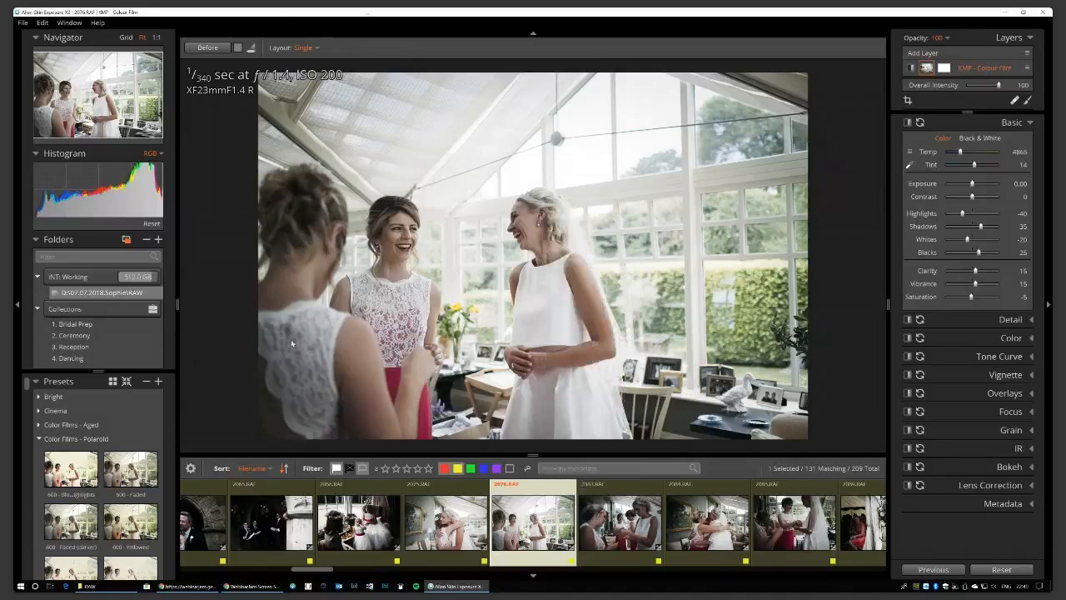
pyautogui.press('g')
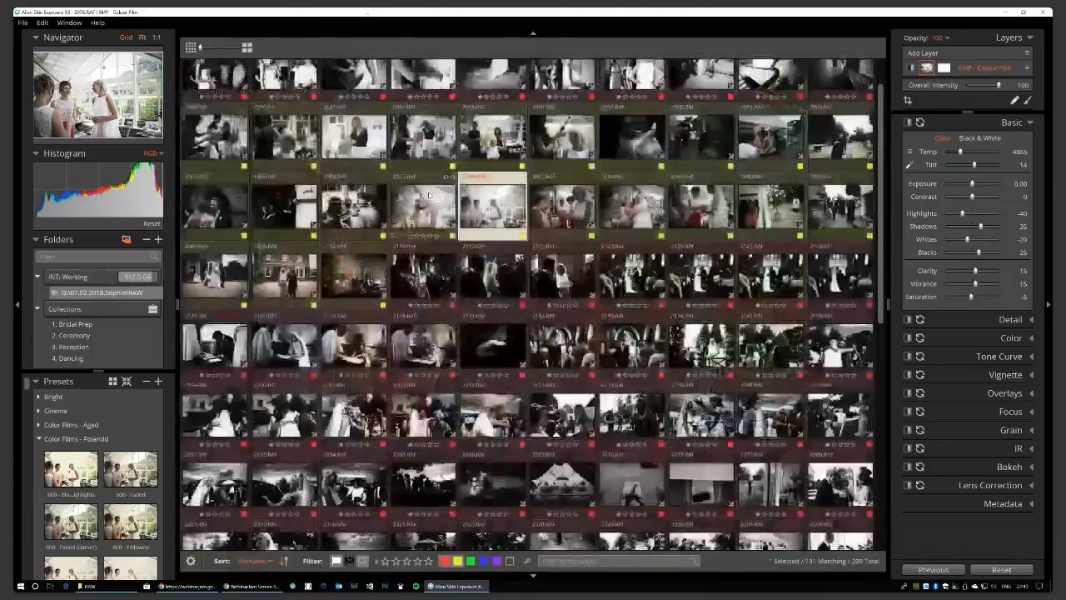
pyautogui.scroll(-2, 429, 196)
pyautogui.scroll(-3, 488, 298)
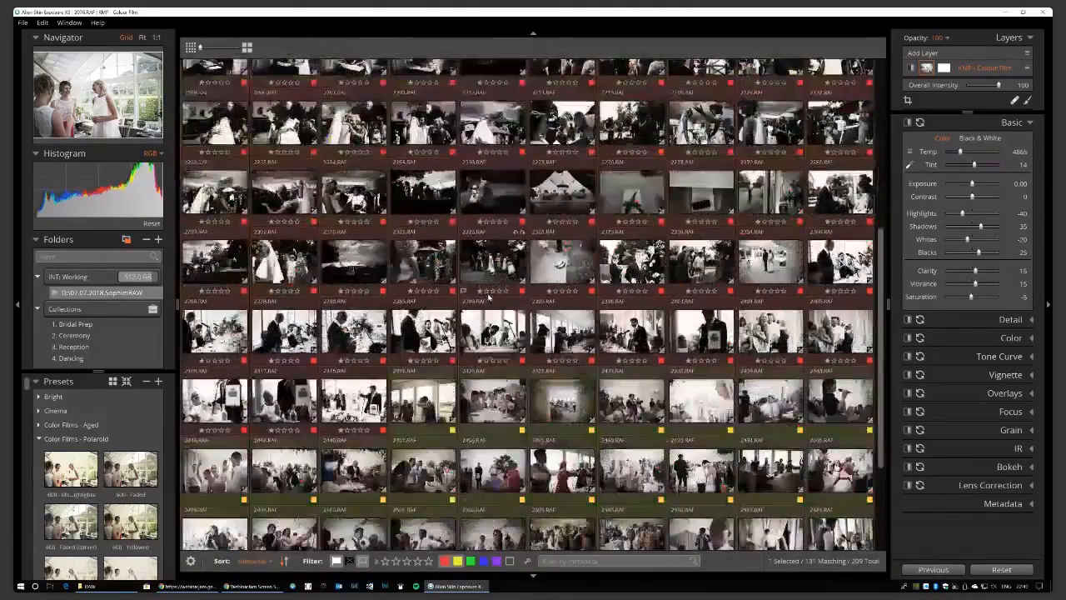
pyautogui.click(23, 23)
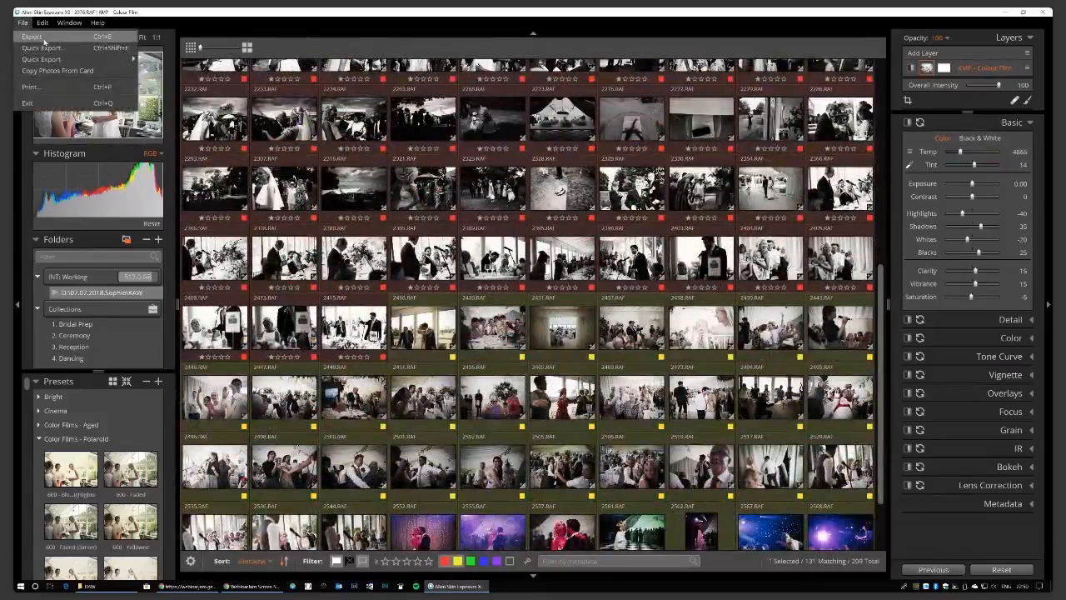
# Open Quick Export's Customize Export and confirm KMP High Res Finals saves to High Res Finals.
pyautogui.moveTo(48, 60)
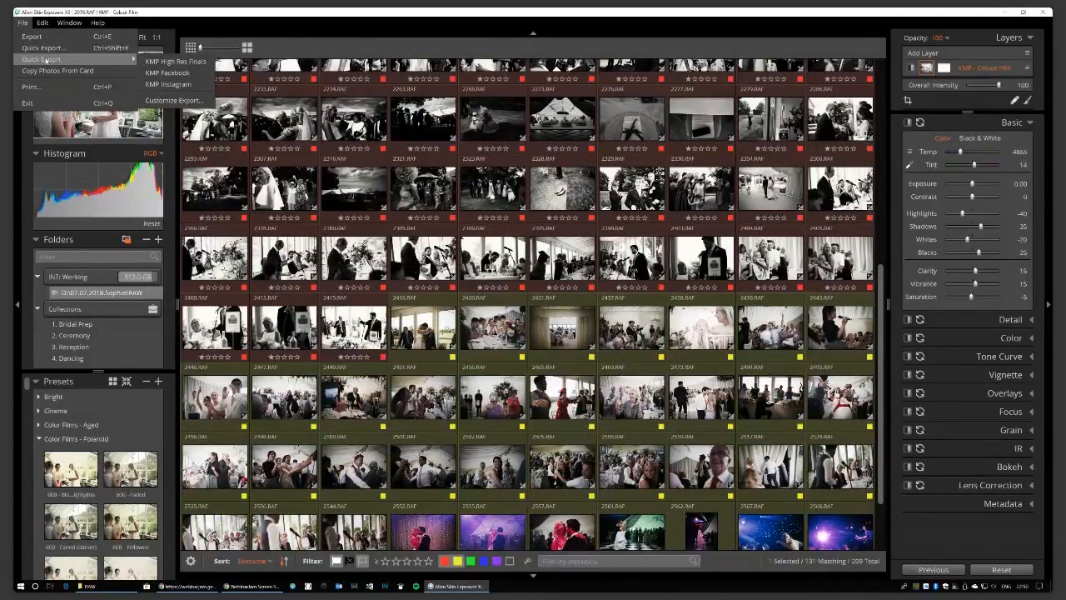
pyautogui.click(171, 100)
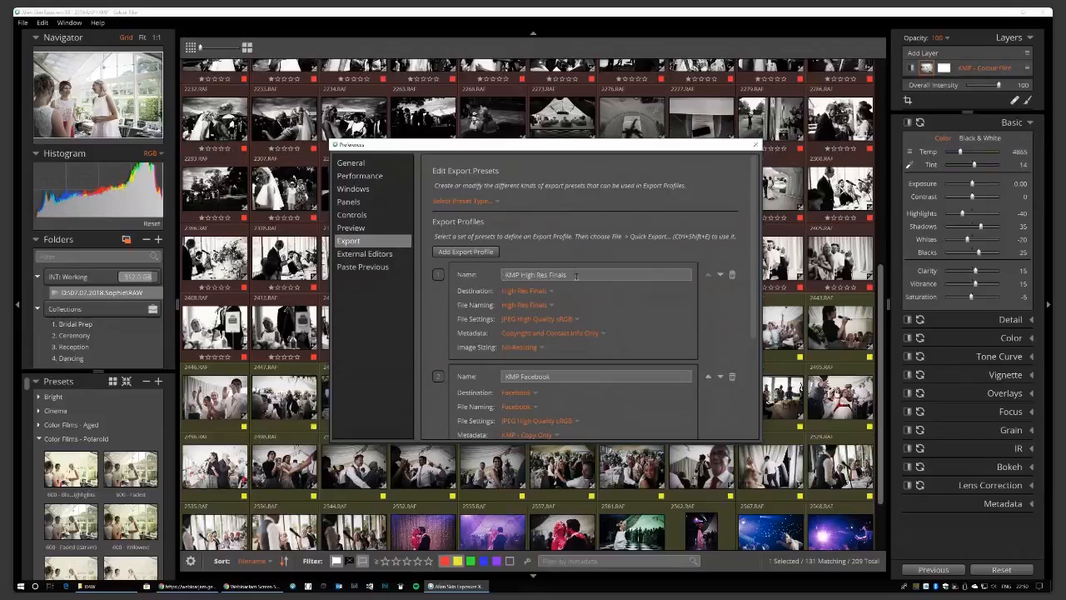
pyautogui.click(552, 292)
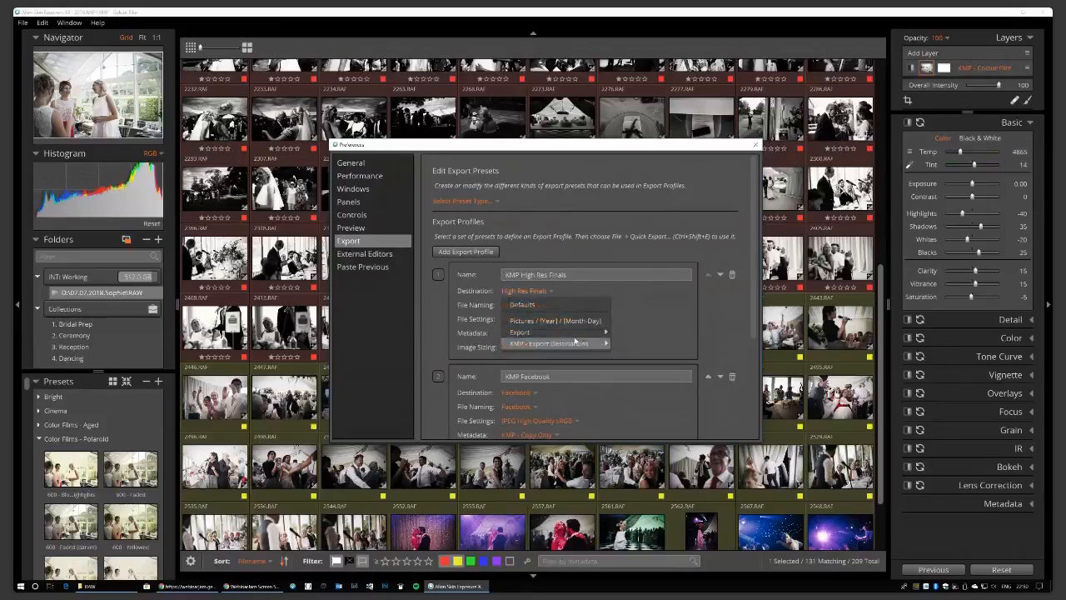
pyautogui.moveTo(575, 344)
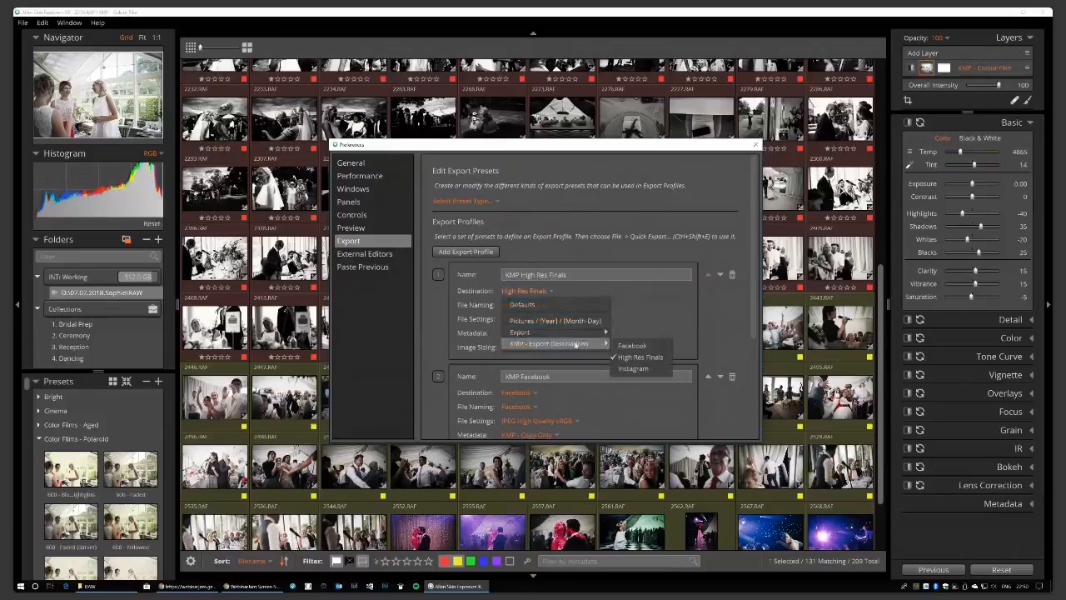
pyautogui.click(714, 337)
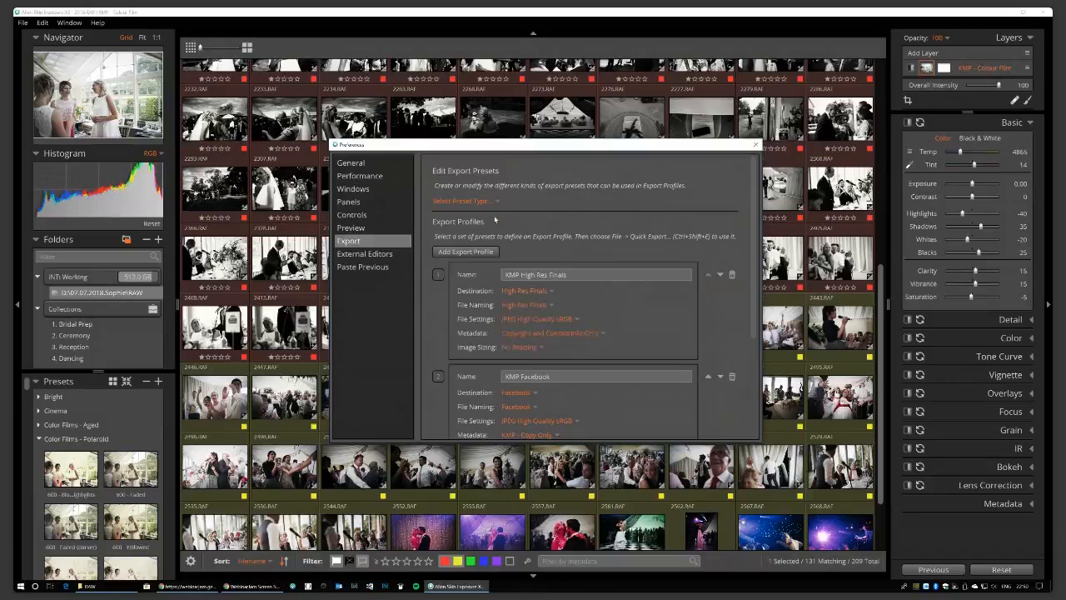
# Scroll through the export profiles, close Preferences, and select photo 2028.RAF.
pyautogui.moveTo(753, 308); pyautogui.dragTo(752, 386)
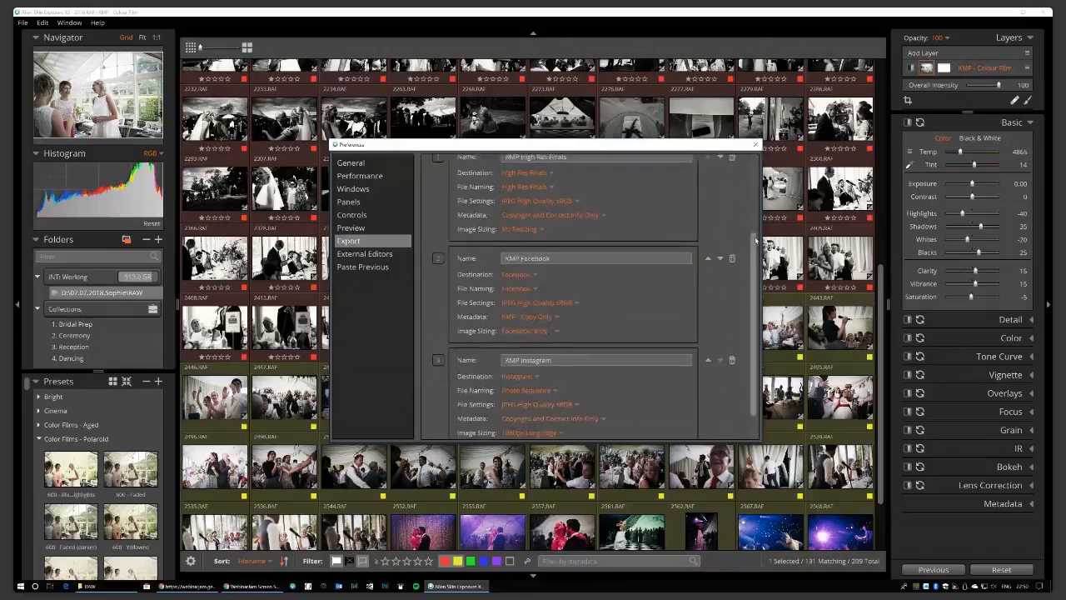
pyautogui.scroll(-2, 754, 346)
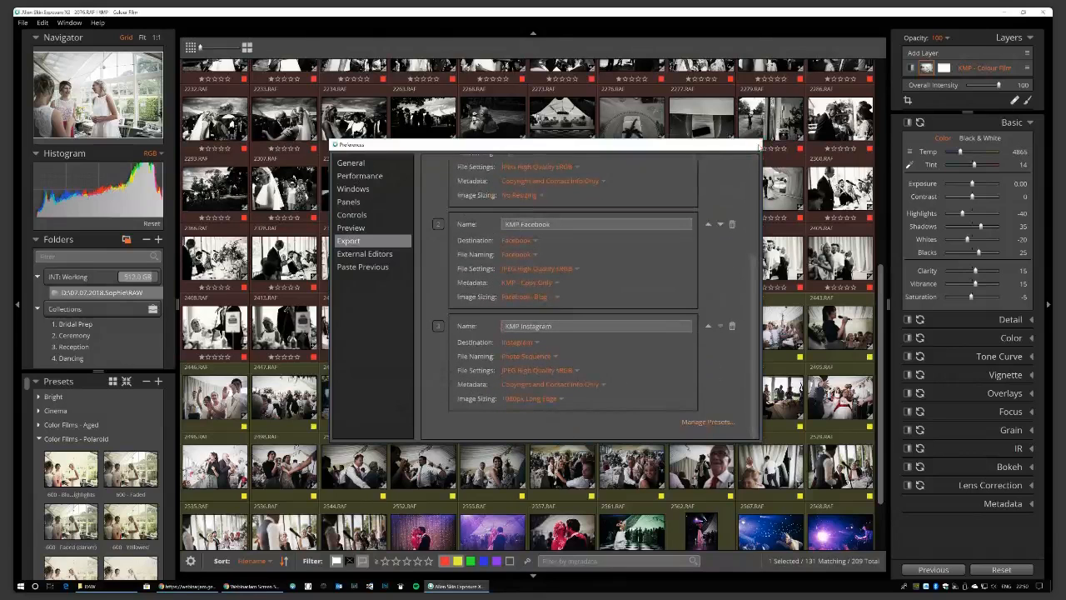
pyautogui.click(756, 145)
pyautogui.click(335, 122)
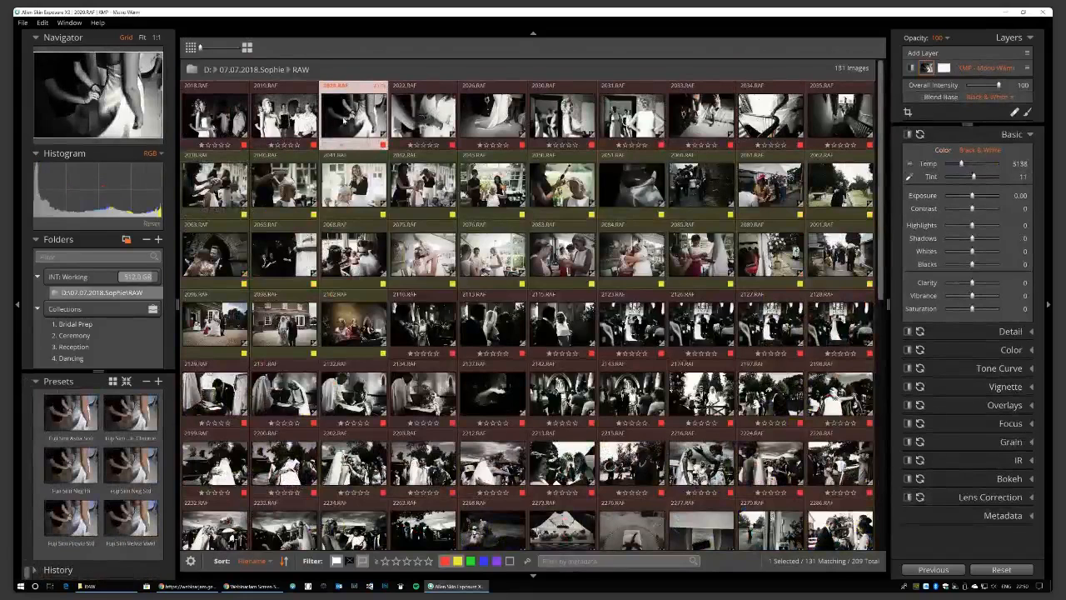
# Add 2050, 2083, 2115 and 2142 to 2028 and quick-export them with KMP High Res Finals.
pyautogui.keyDown('ctrl'); pyautogui.click(562, 183); pyautogui.keyUp('ctrl')
pyautogui.keyDown('ctrl'); pyautogui.click(562, 254); pyautogui.keyUp('ctrl')
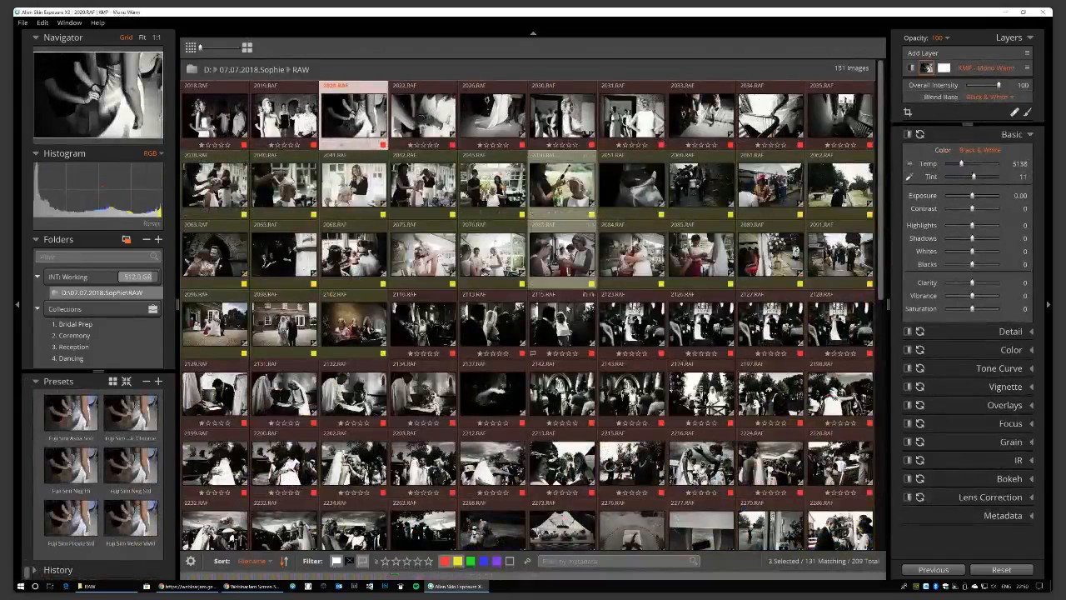
pyautogui.keyDown('ctrl'); pyautogui.click(562, 323); pyautogui.keyUp('ctrl')
pyautogui.keyDown('ctrl'); pyautogui.click(562, 393); pyautogui.keyUp('ctrl')
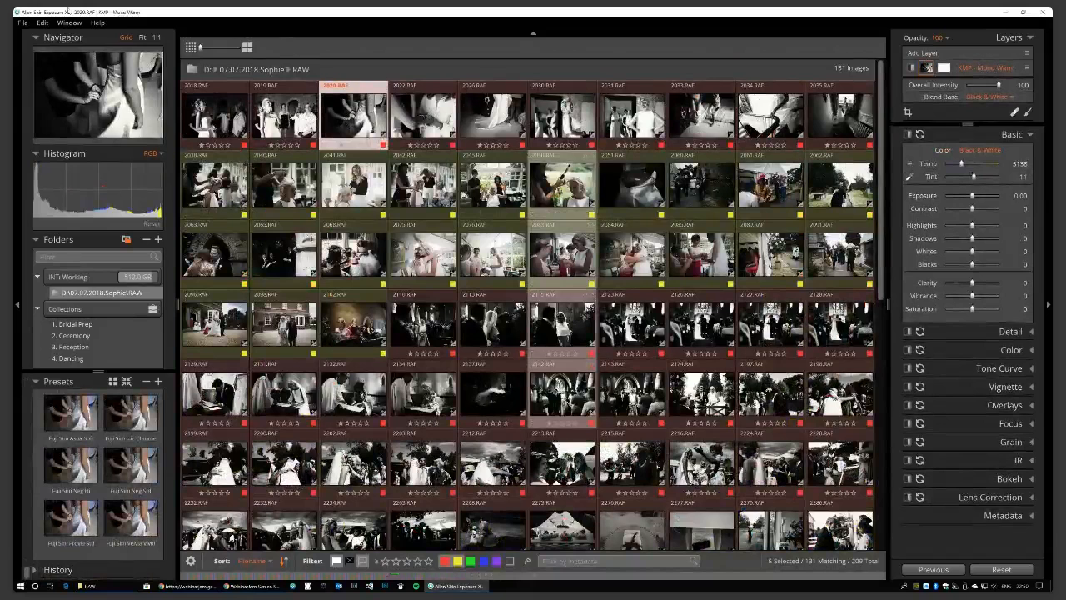
pyautogui.click(18, 23)
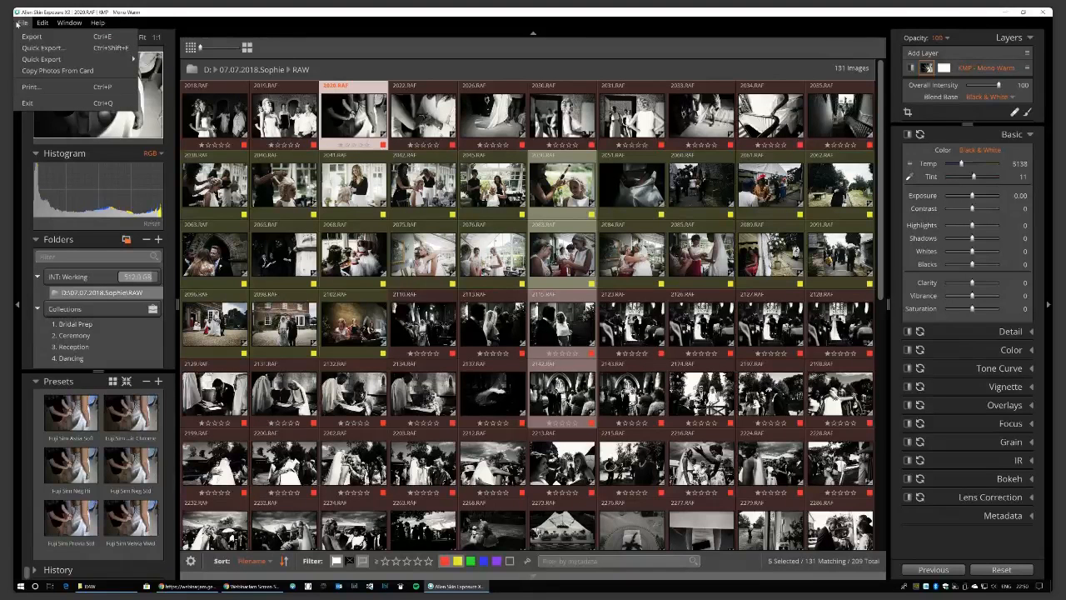
pyautogui.hotkey('alt', 'Tab')
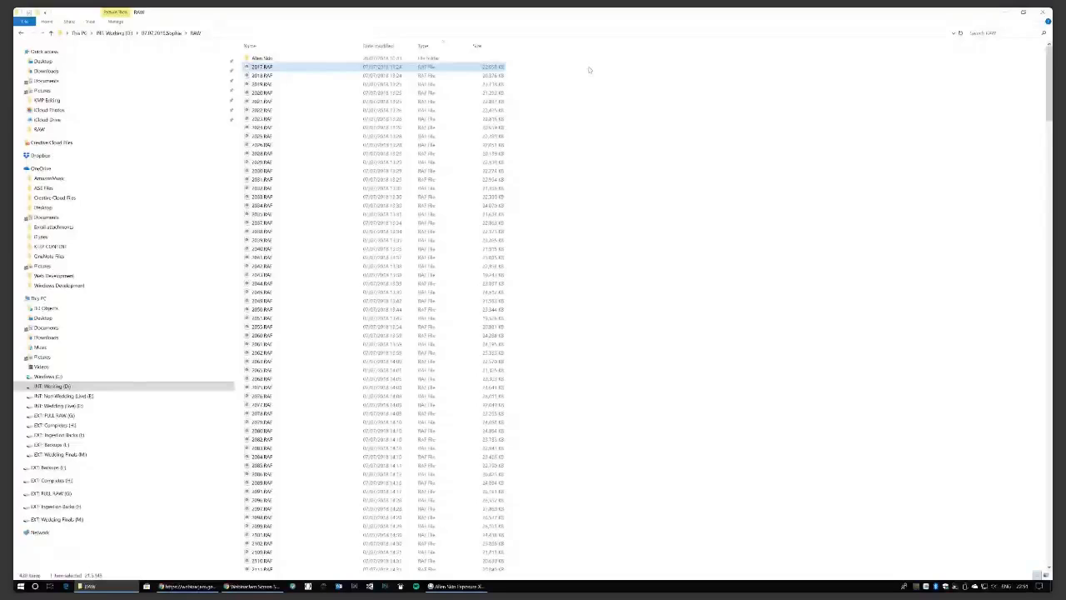
# Open the High Res Finals folder inside RAW, then go back to Exposure X3.
pyautogui.click(586, 153)
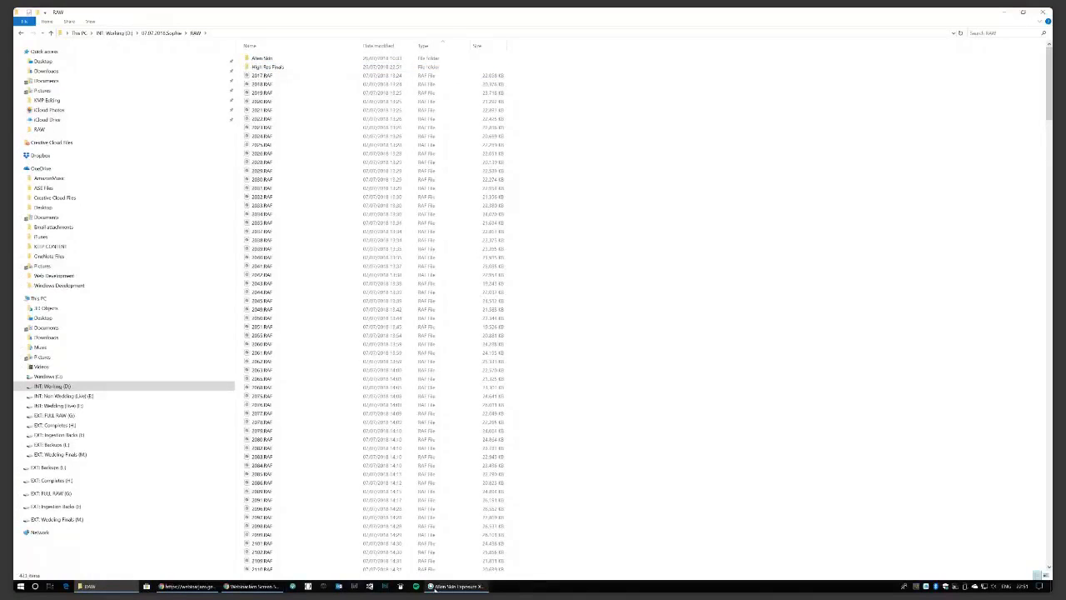
pyautogui.doubleClick(278, 67)
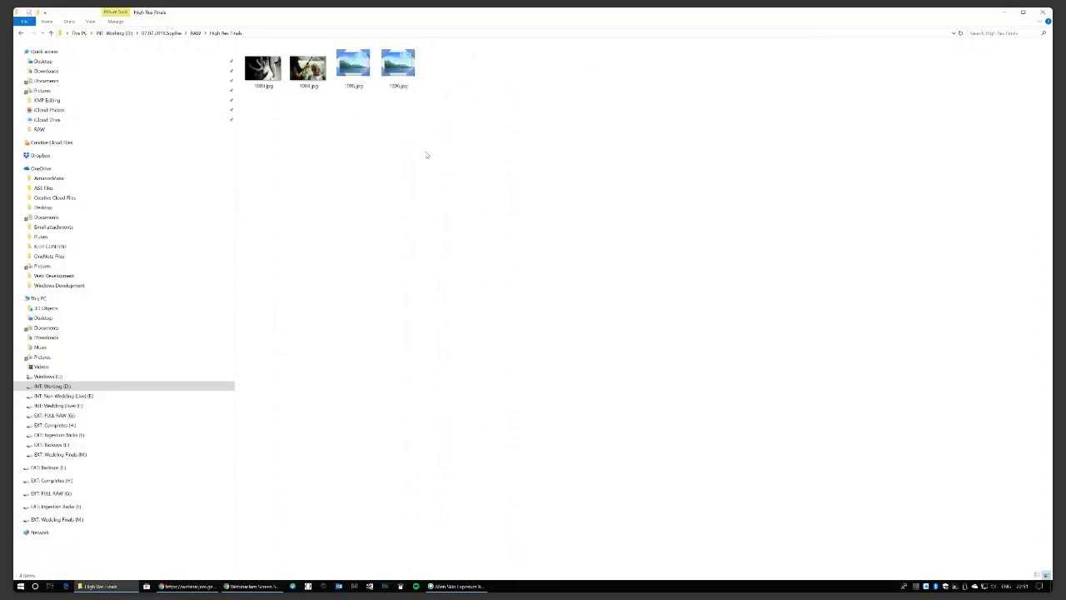
pyautogui.click(462, 585)
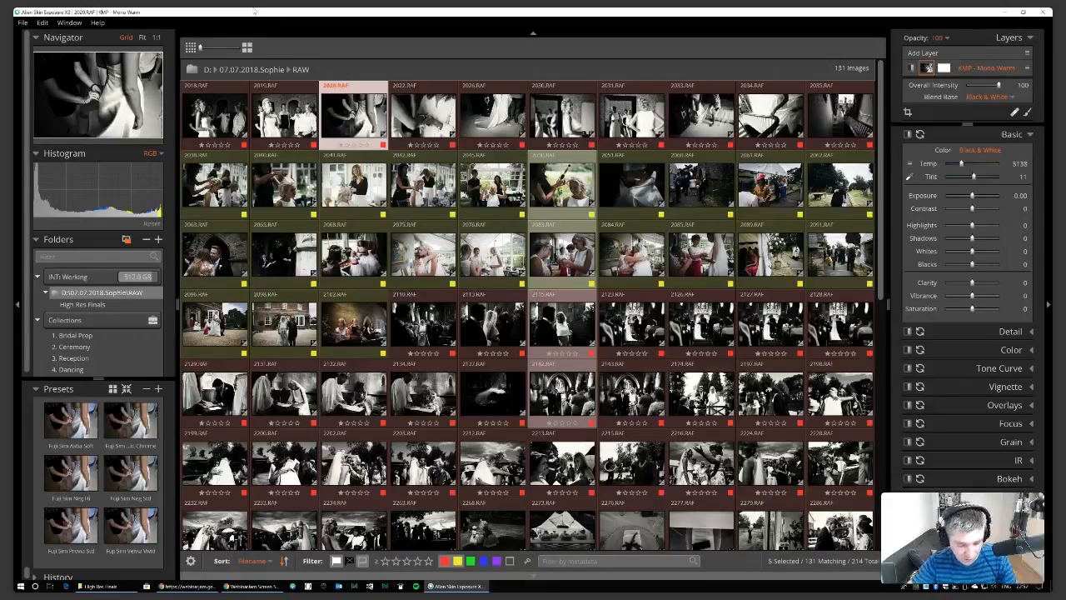
# After the export finishes, switch to the WebinarJam broadcast and turn screenshare off.
pyautogui.click(191, 586)
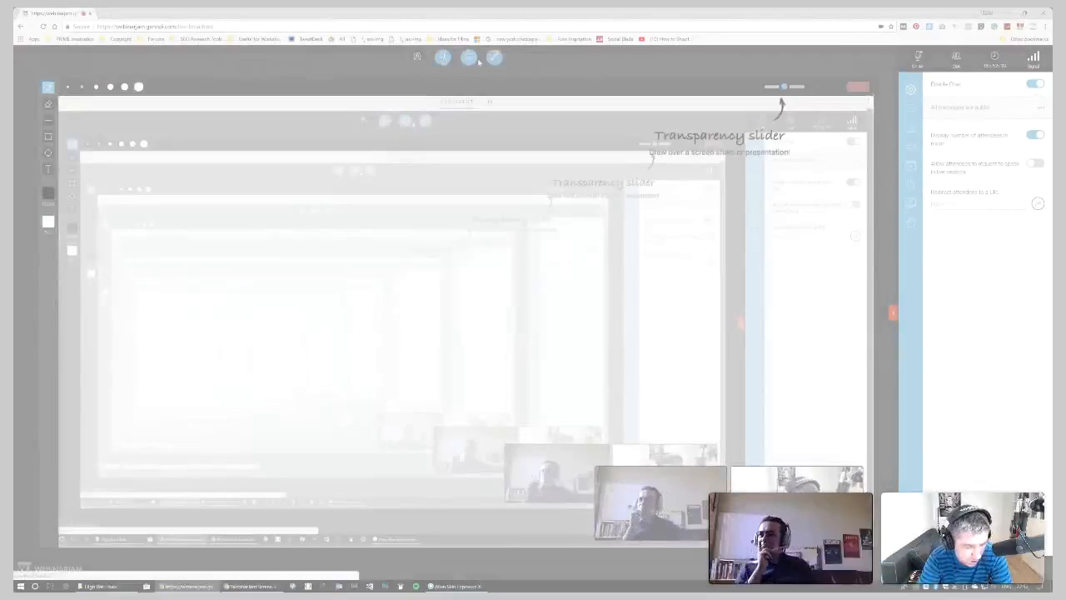
pyautogui.click(469, 61)
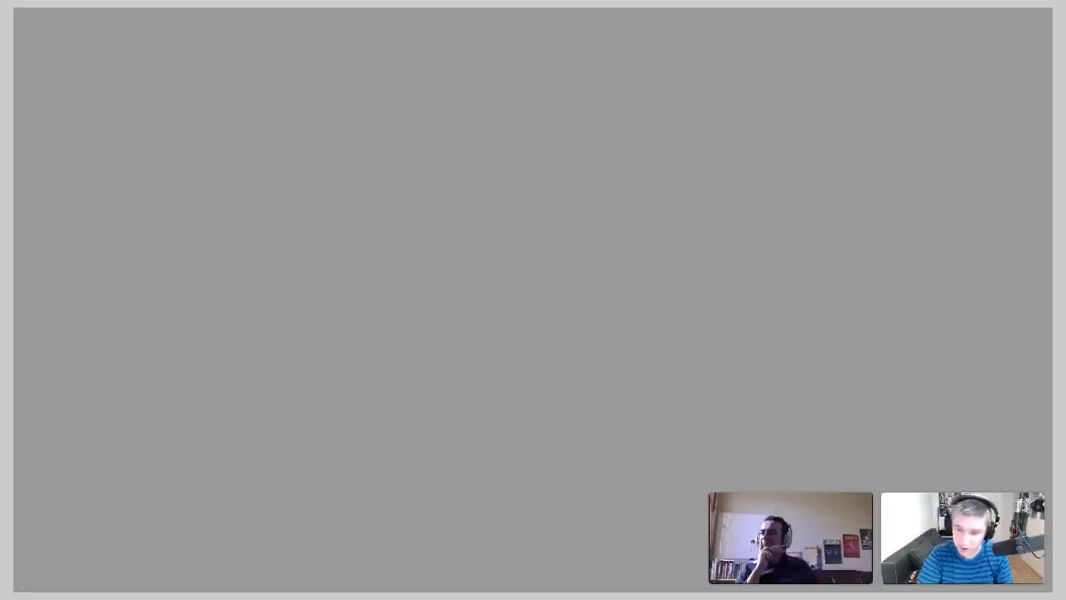